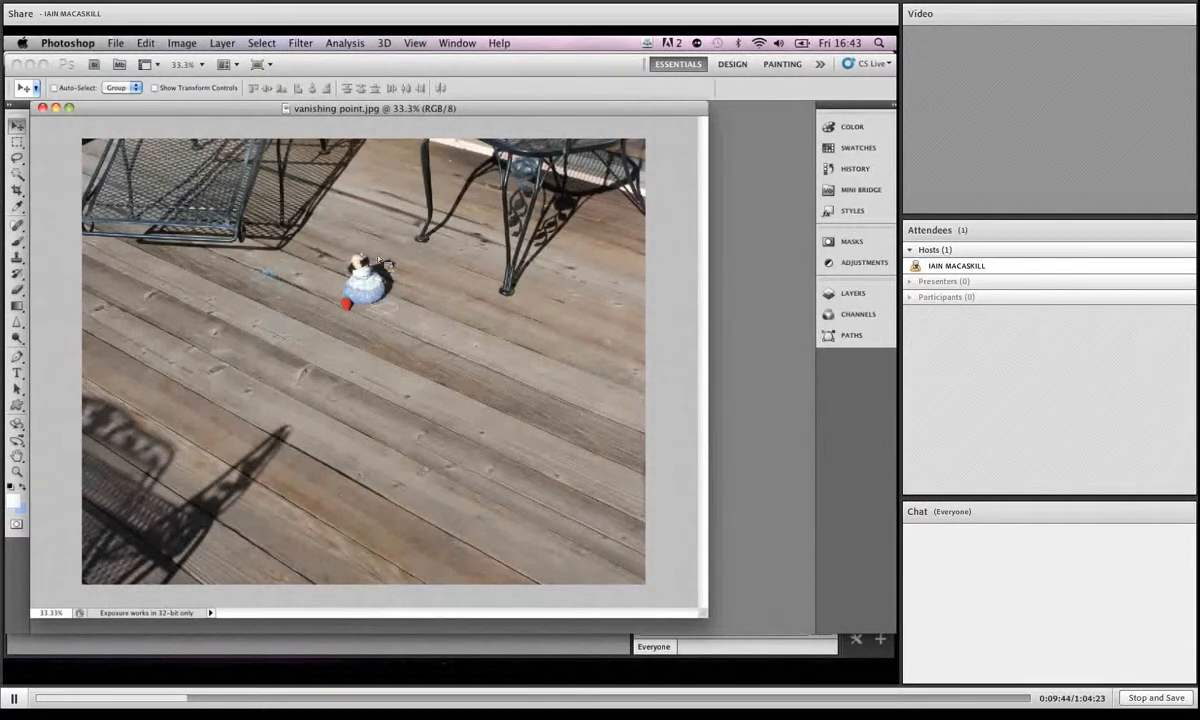
Step: Open the deck photo in Vanishing Point, create a perspective plane along the boards around the figurine, and adjust its near-left corner
click(299, 44)
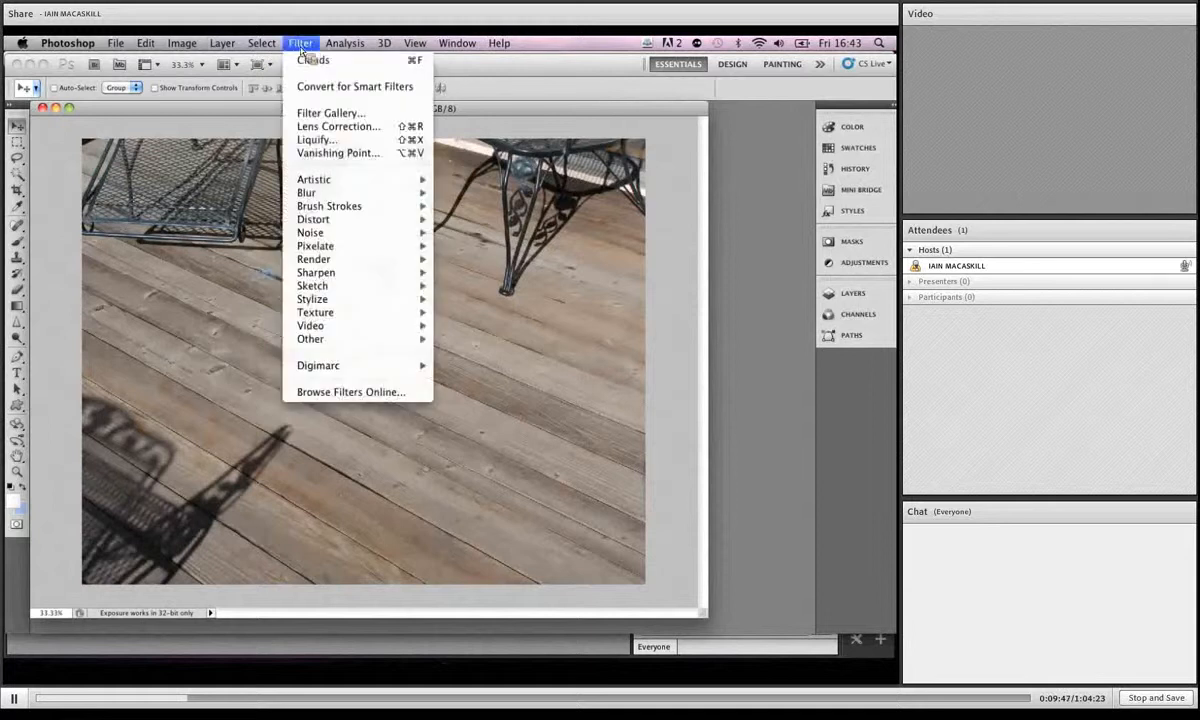
click(322, 155)
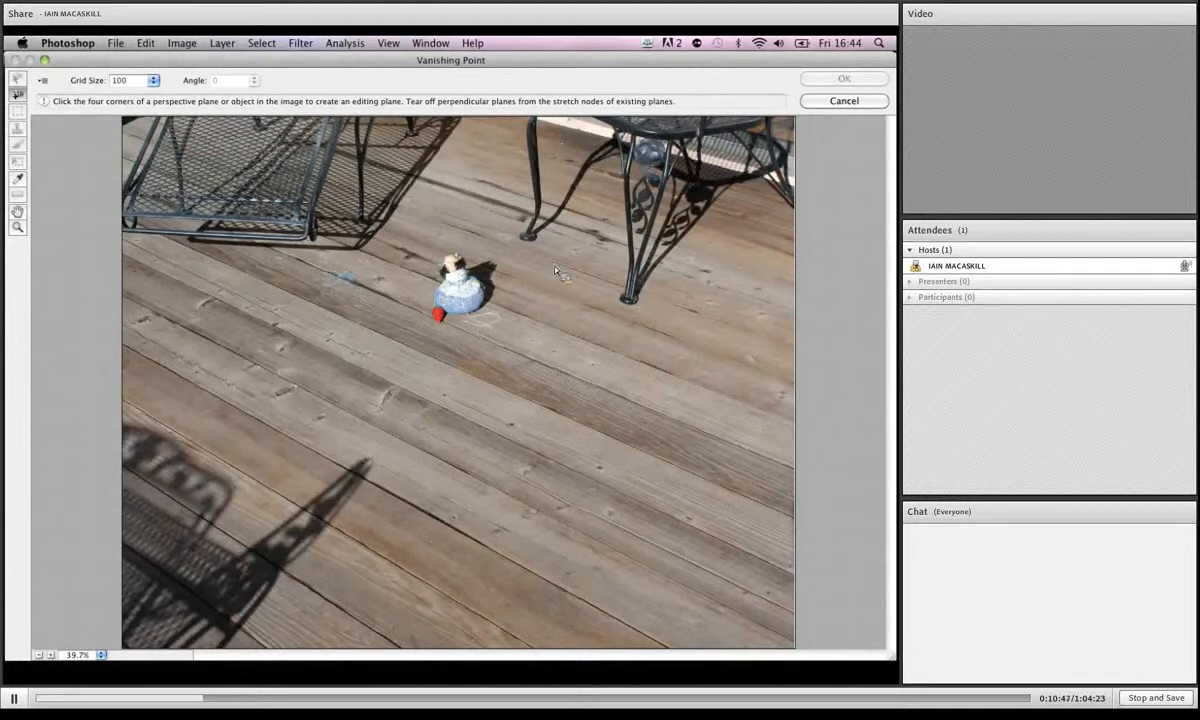
click(443, 230)
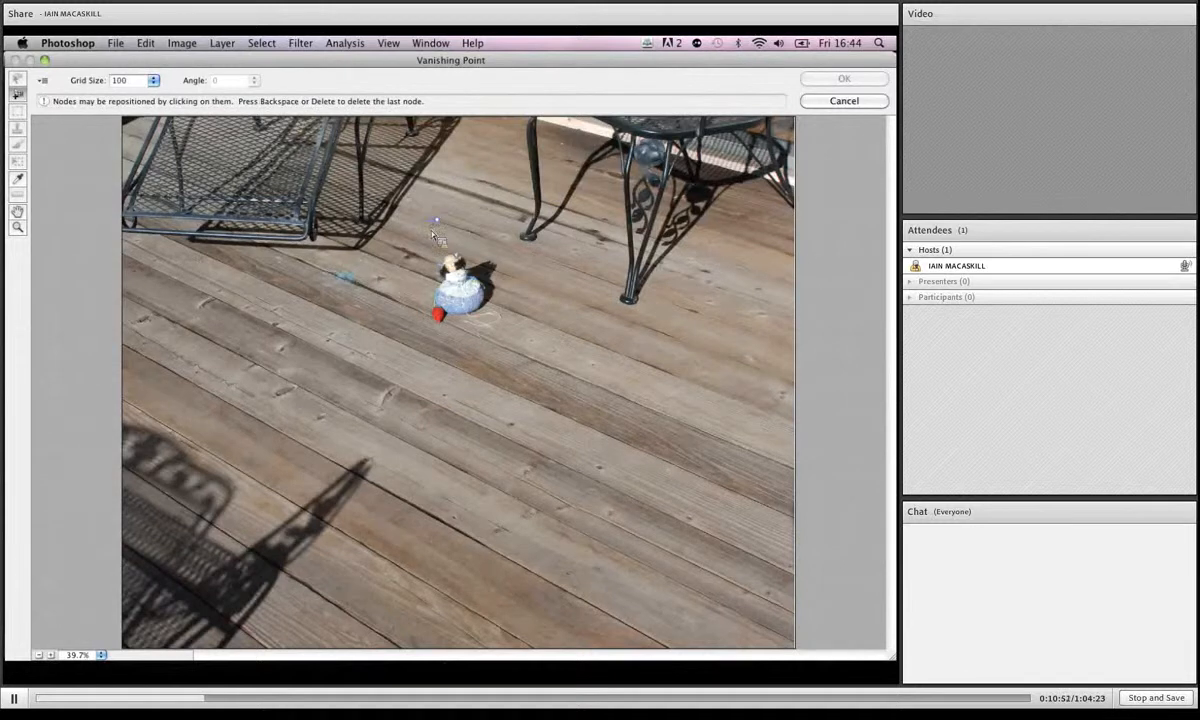
click(193, 334)
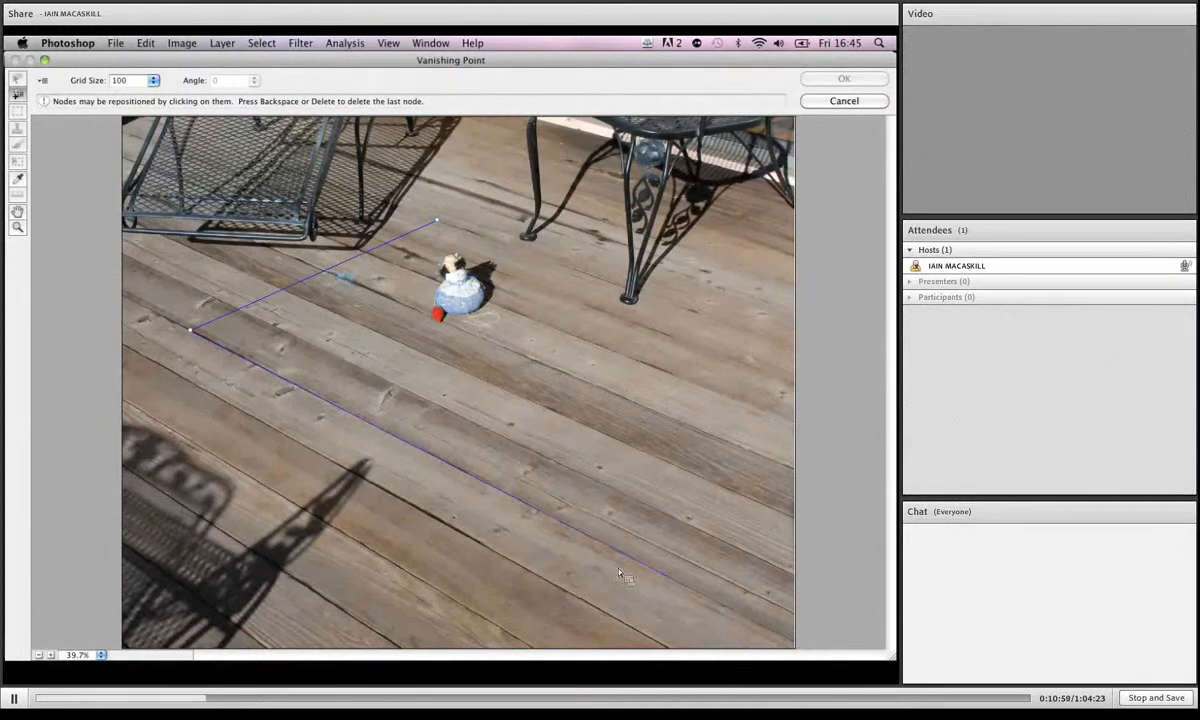
click(666, 579)
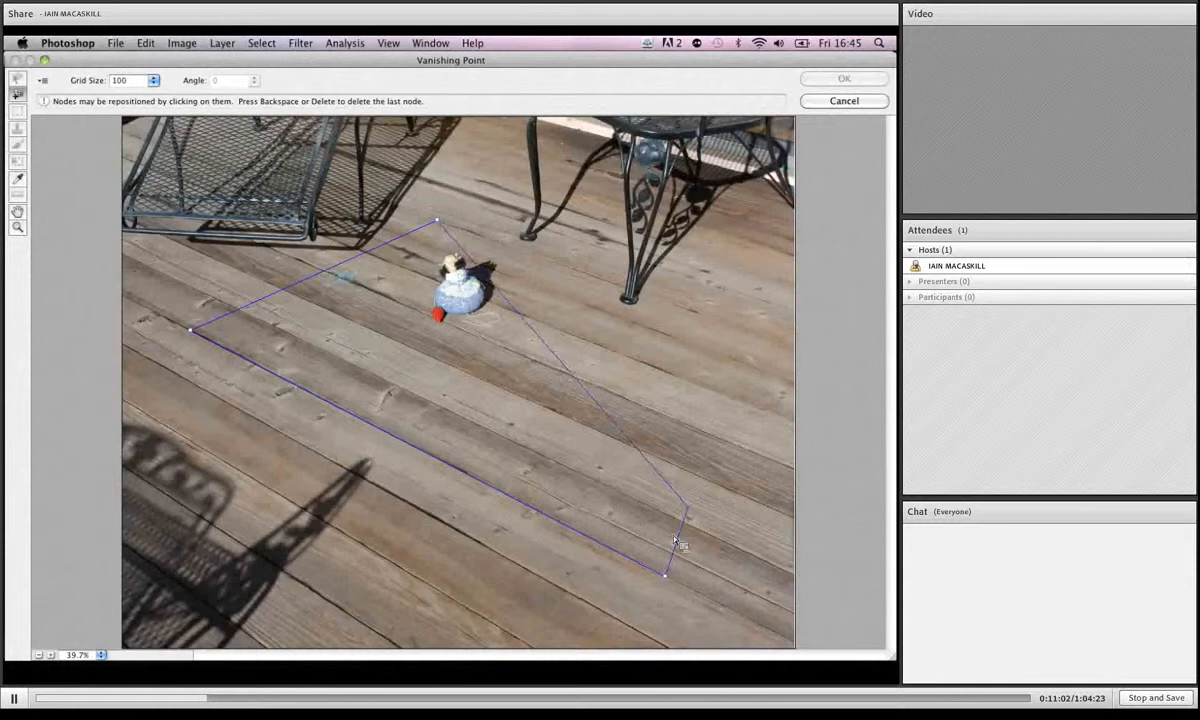
key(super+minus)
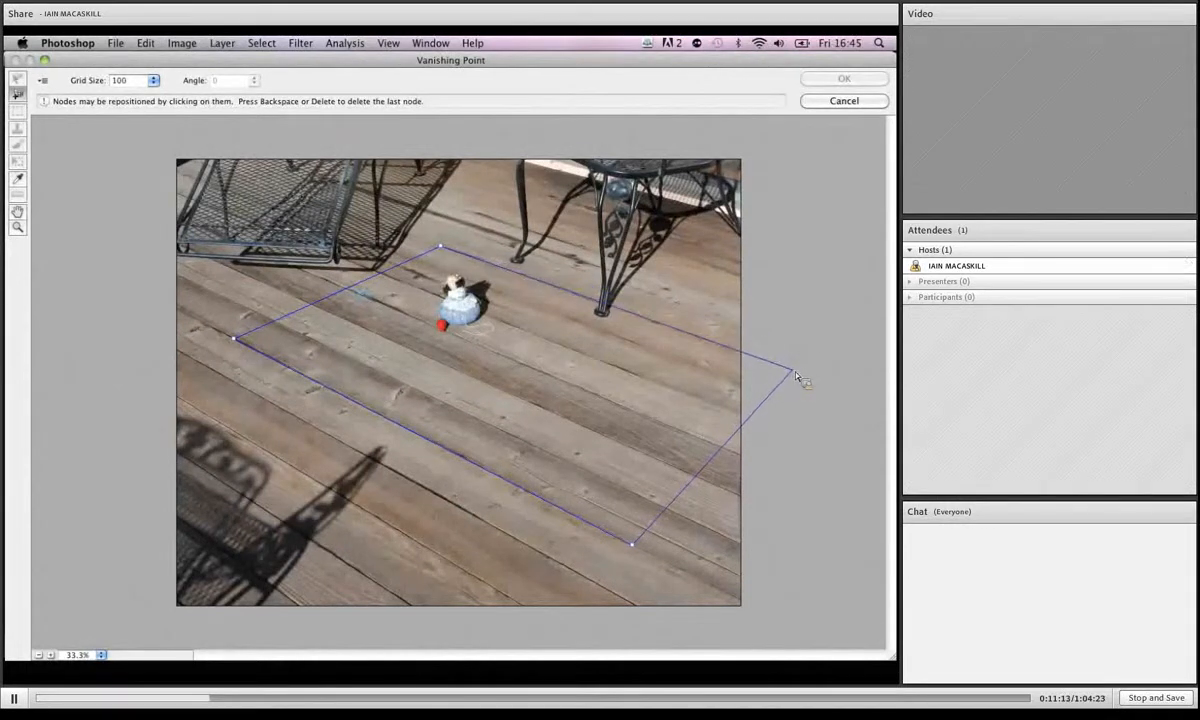
click(796, 371)
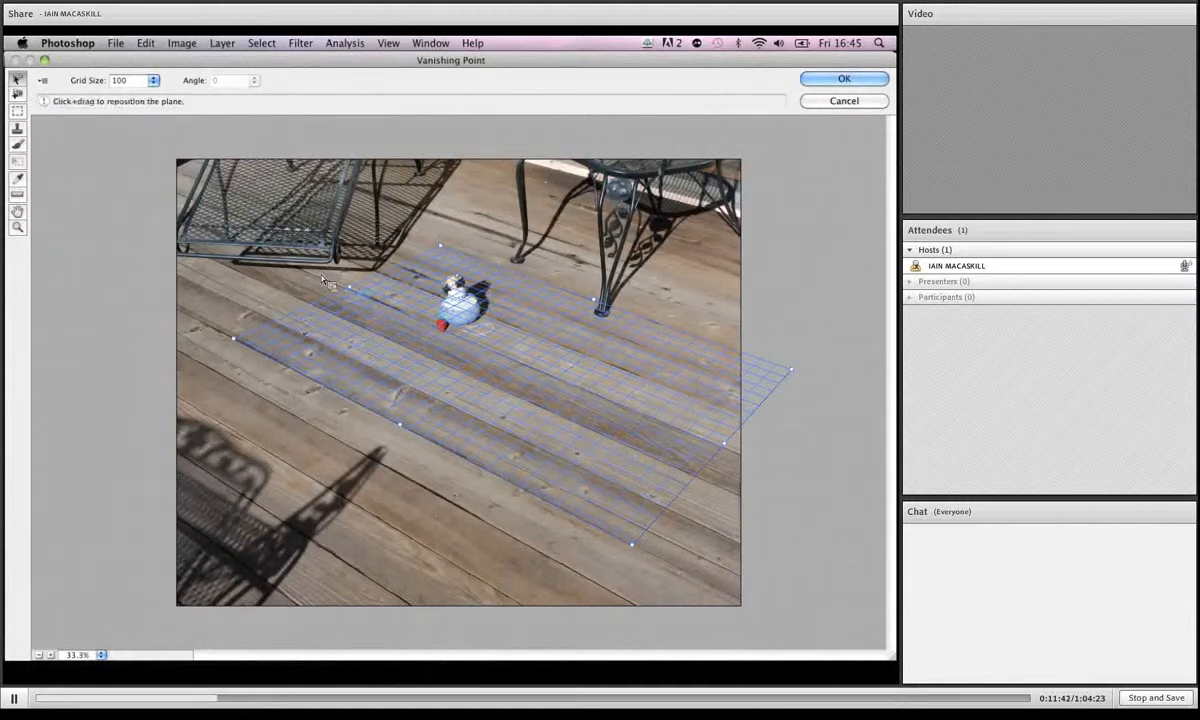
mouse_move(236, 342)
mouse_down()
mouse_move(226, 290)
mouse_move(340, 303)
mouse_move(403, 290)
mouse_move(409, 277)
mouse_move(241, 350)
mouse_up()
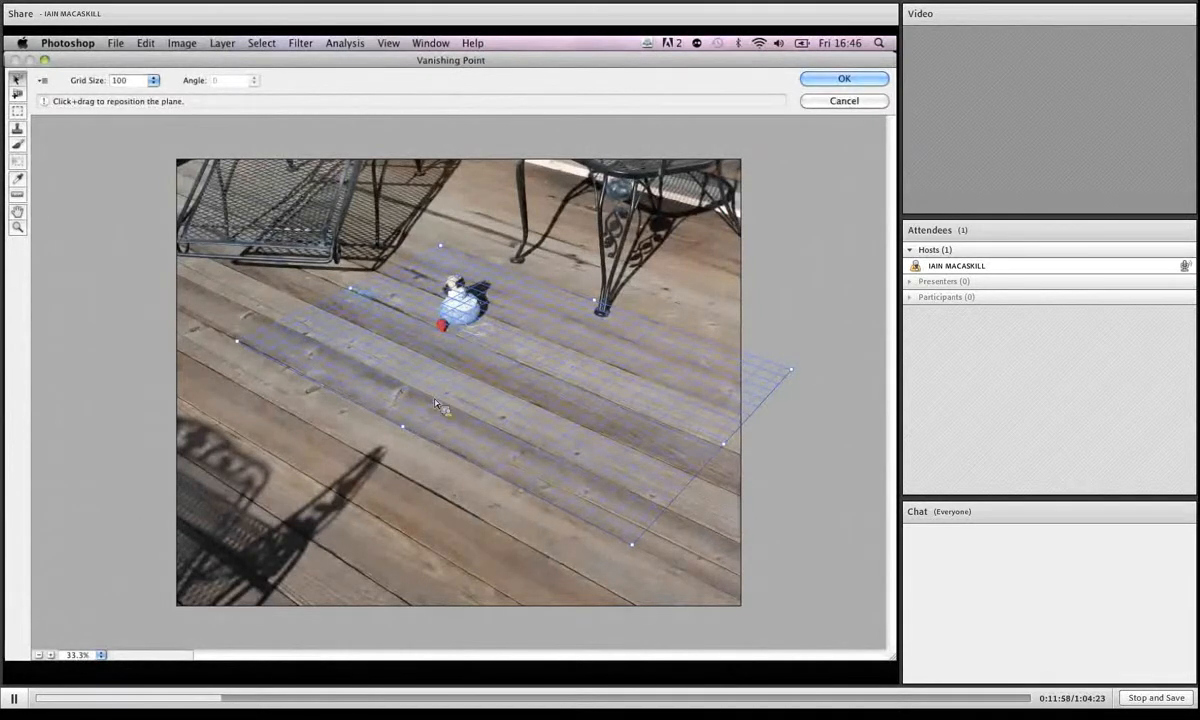
Step: Set the Stamp tool's Heal option to On and sample a clone source on the clean deck boards inside the plane
click(20, 130)
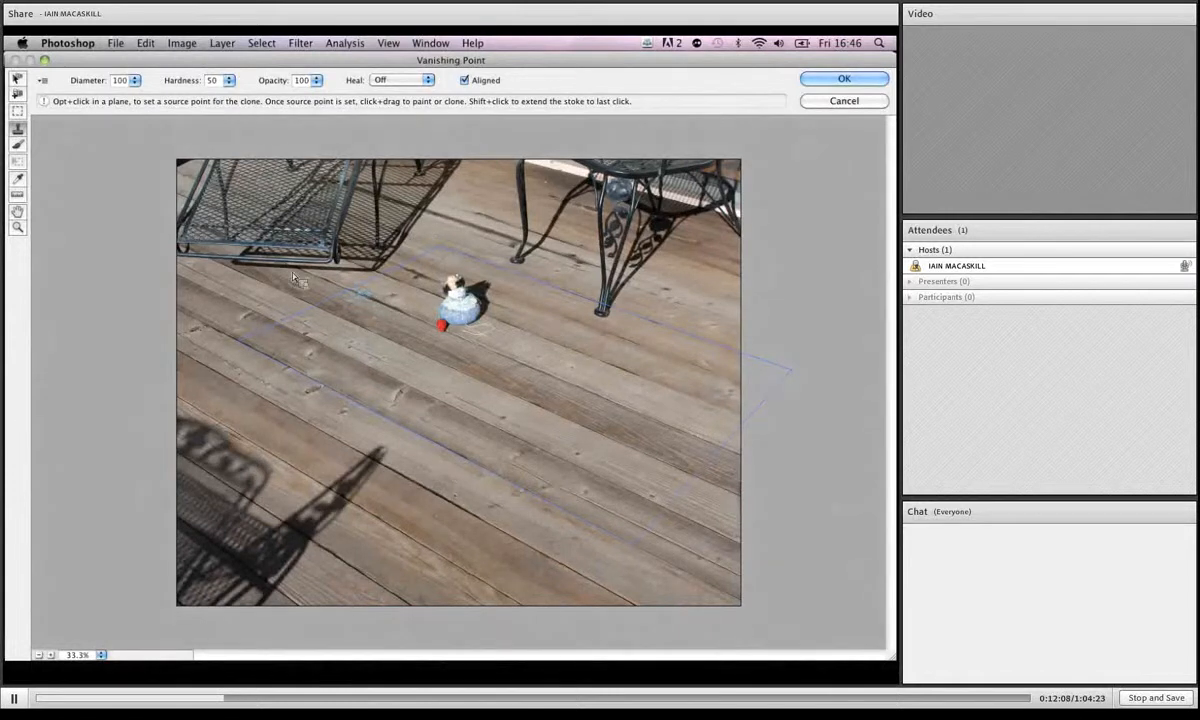
click(400, 82)
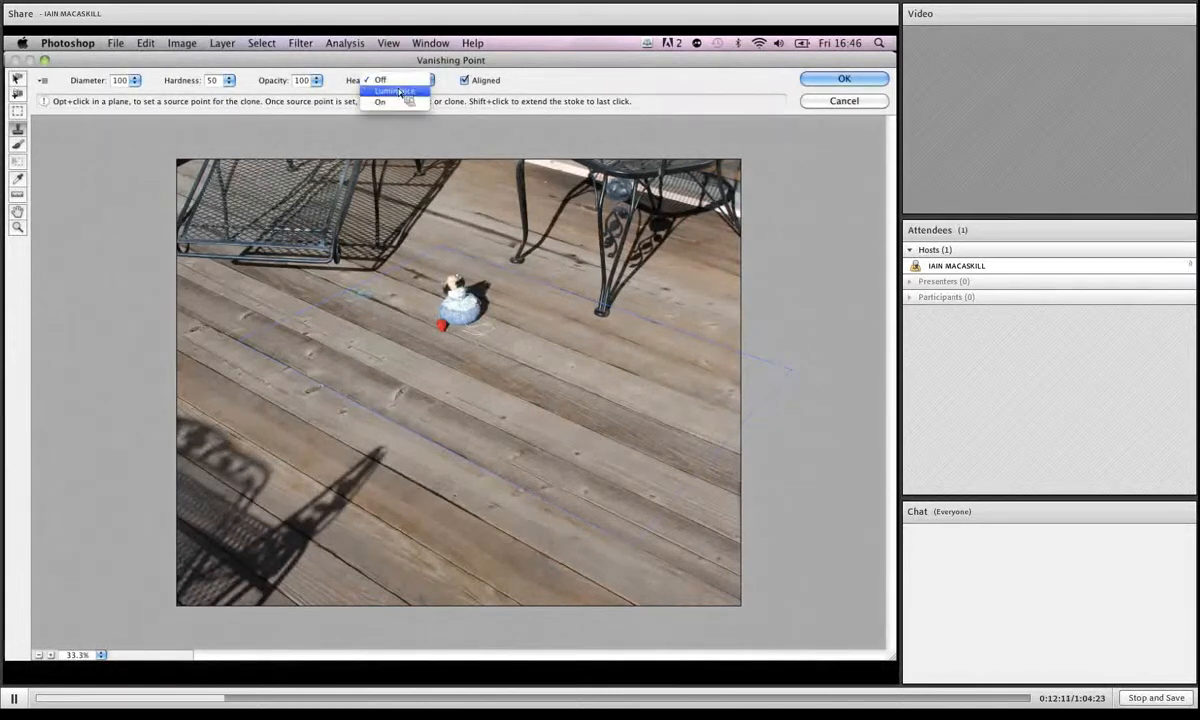
click(370, 102)
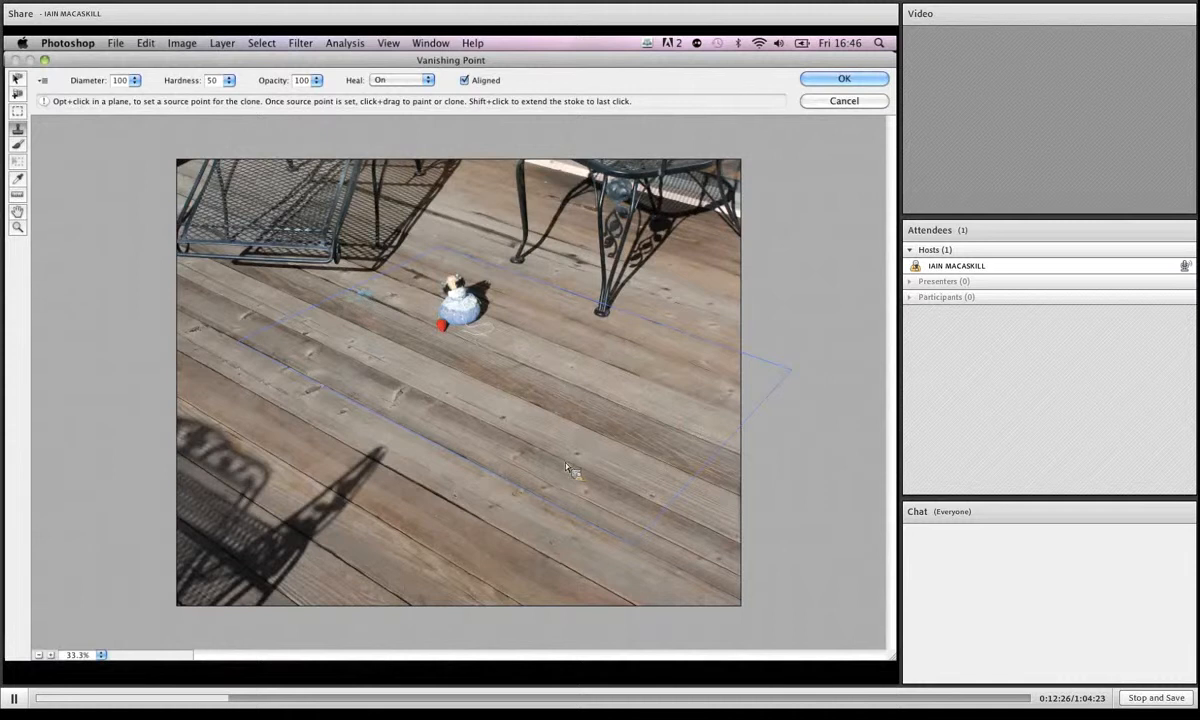
key(alt)
alt+click(568, 467)
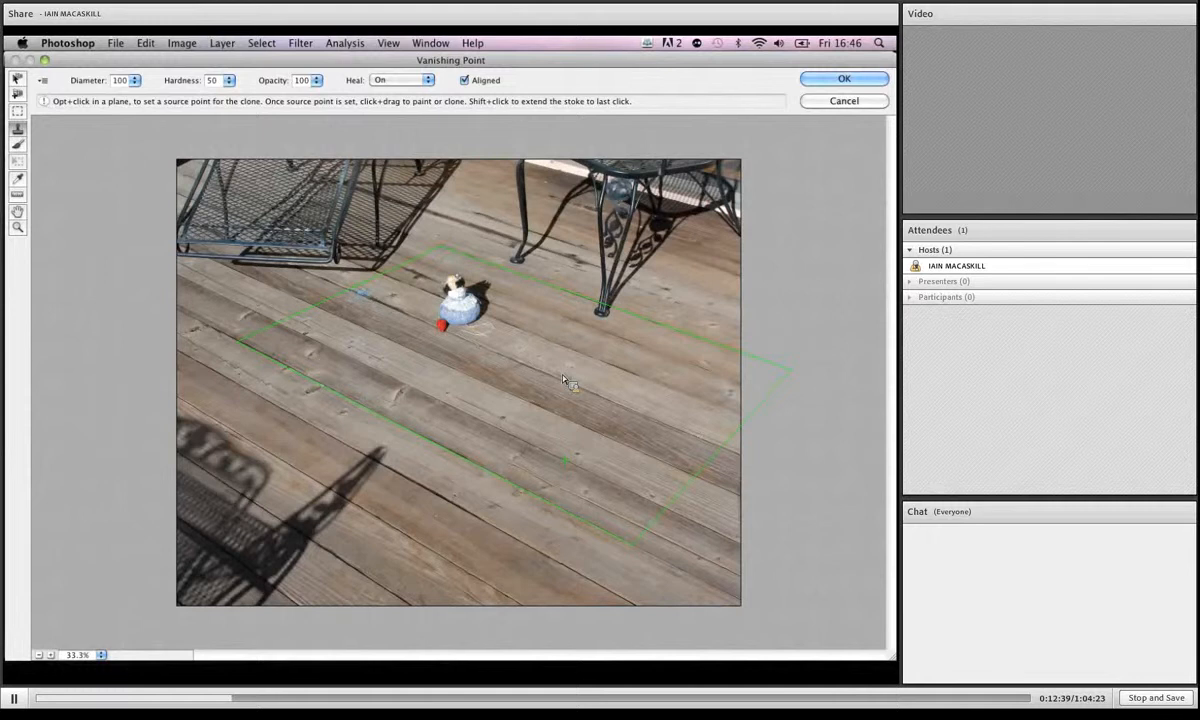
Step: Set the stamp diameter to 150, clone deck boards over the figurine and its shadow, and apply the Vanishing Point edit
double_click(124, 82)
text(150)
drag(484, 328, 490, 315)
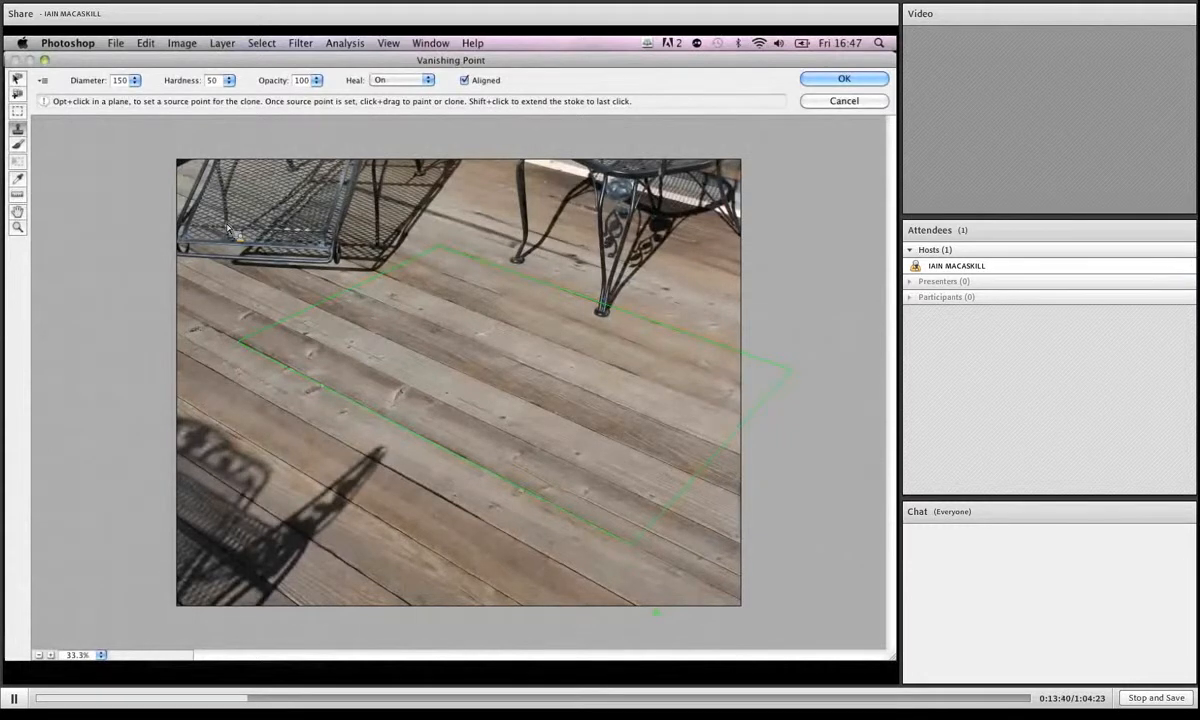
key(Return)
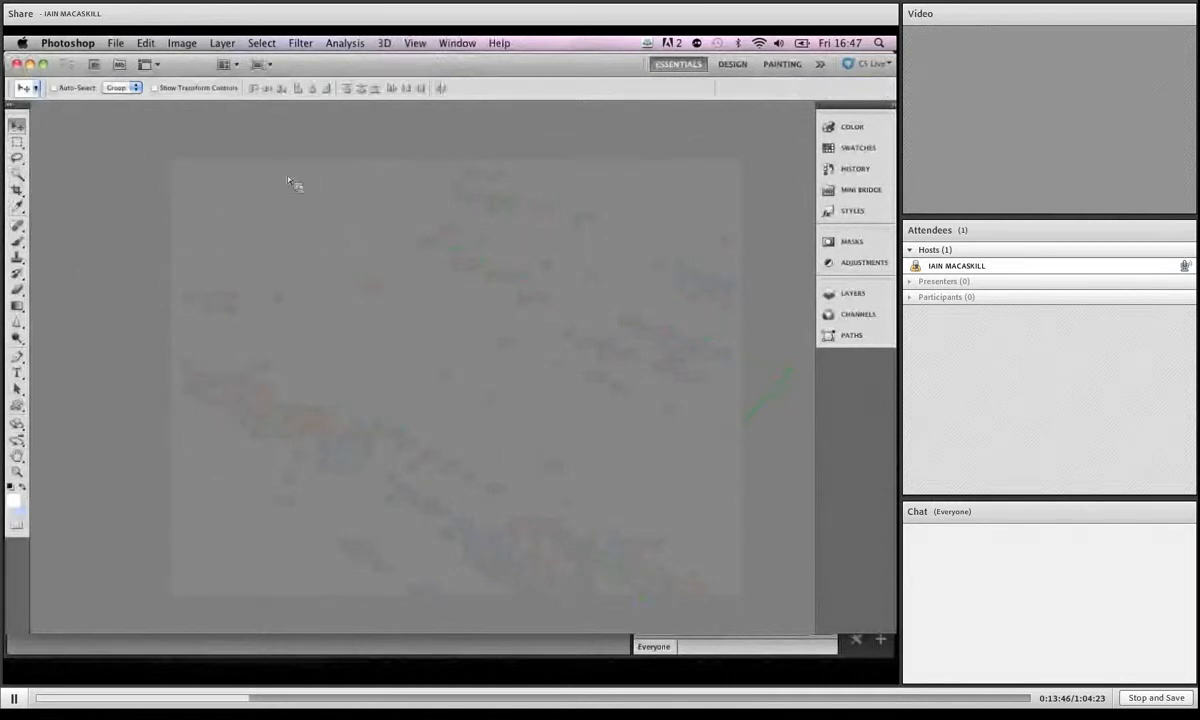
Step: Open box 1.psd and enlarge its document window so the whole canvas has space around it
click(115, 43)
click(128, 73)
double_click(405, 186)
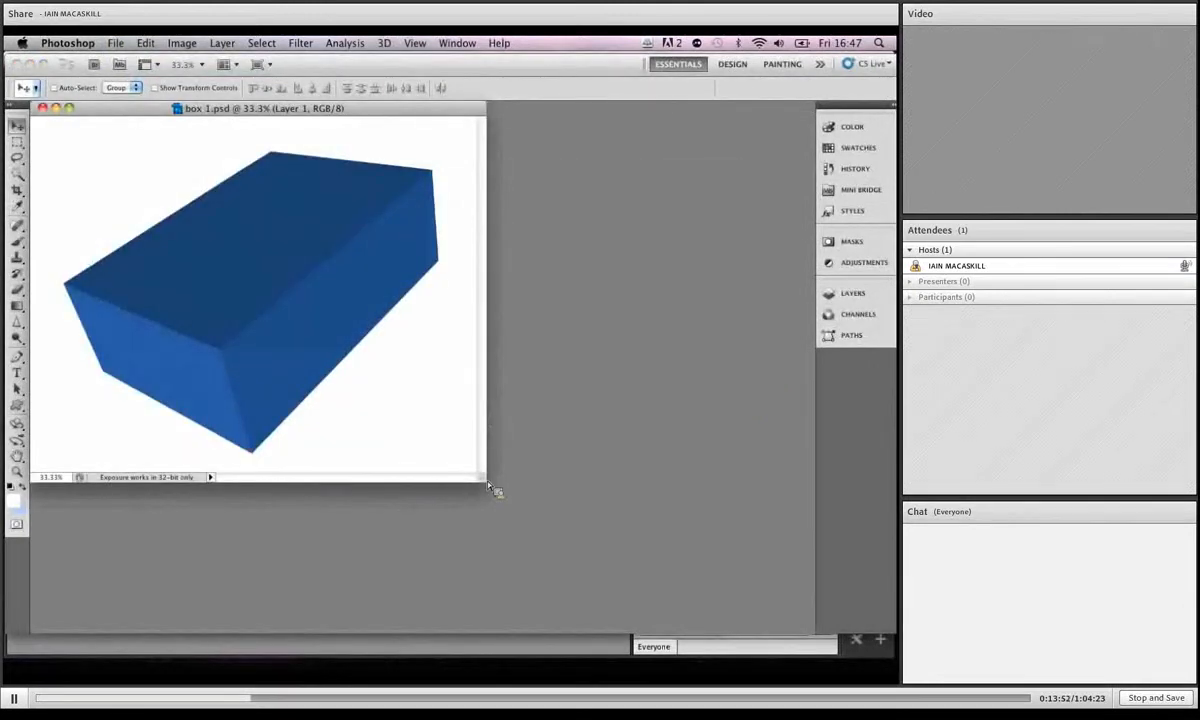
drag(485, 482, 640, 597)
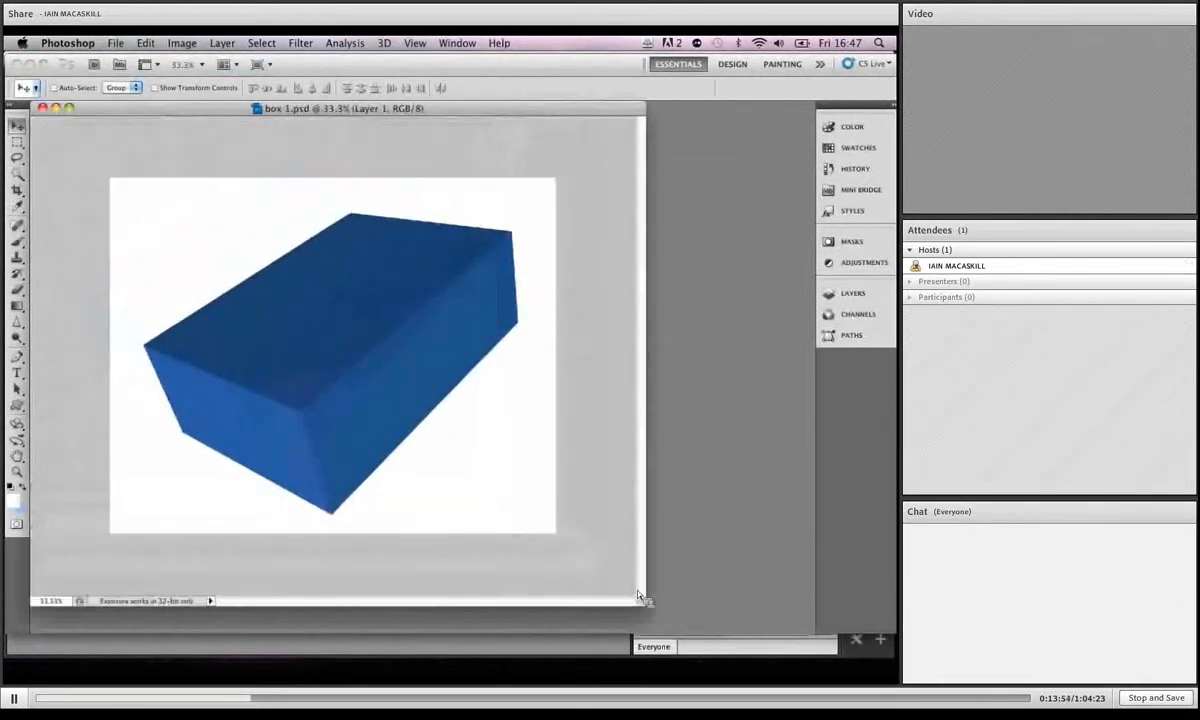
Step: Compare the Vector Smart Object layer with Layer 1 by swapping their visibility, finishing with only Layer 1 shown and selected above the background
click(853, 293)
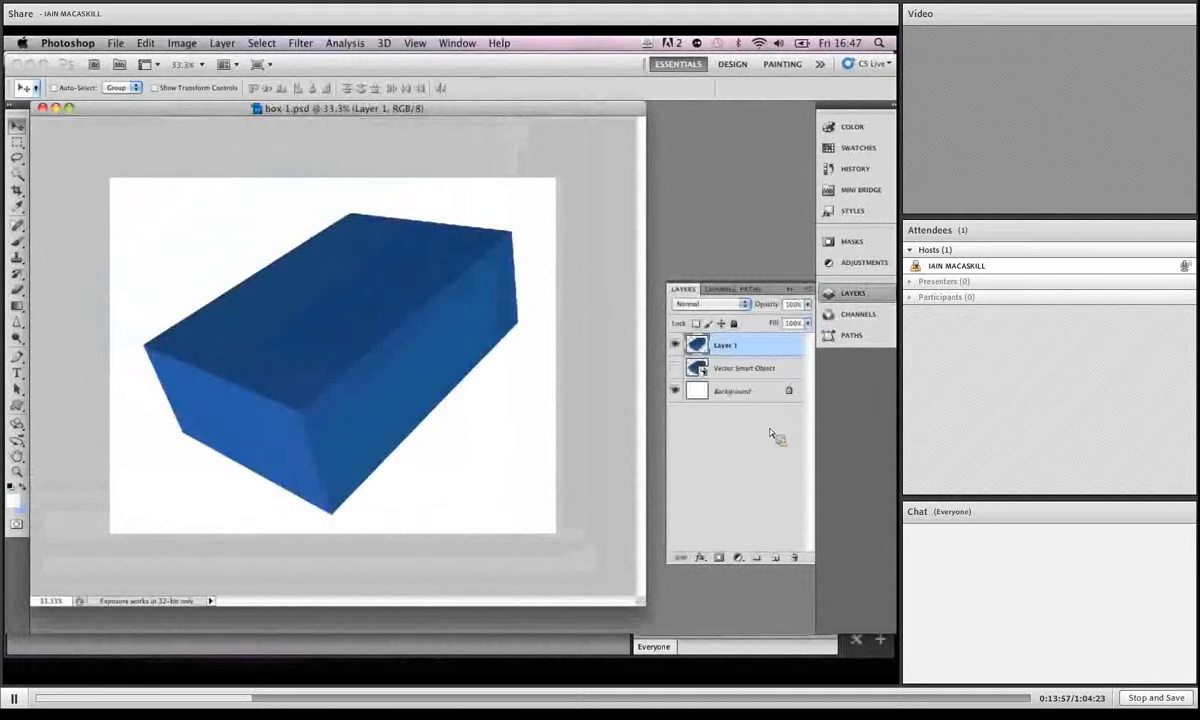
click(675, 368)
click(675, 345)
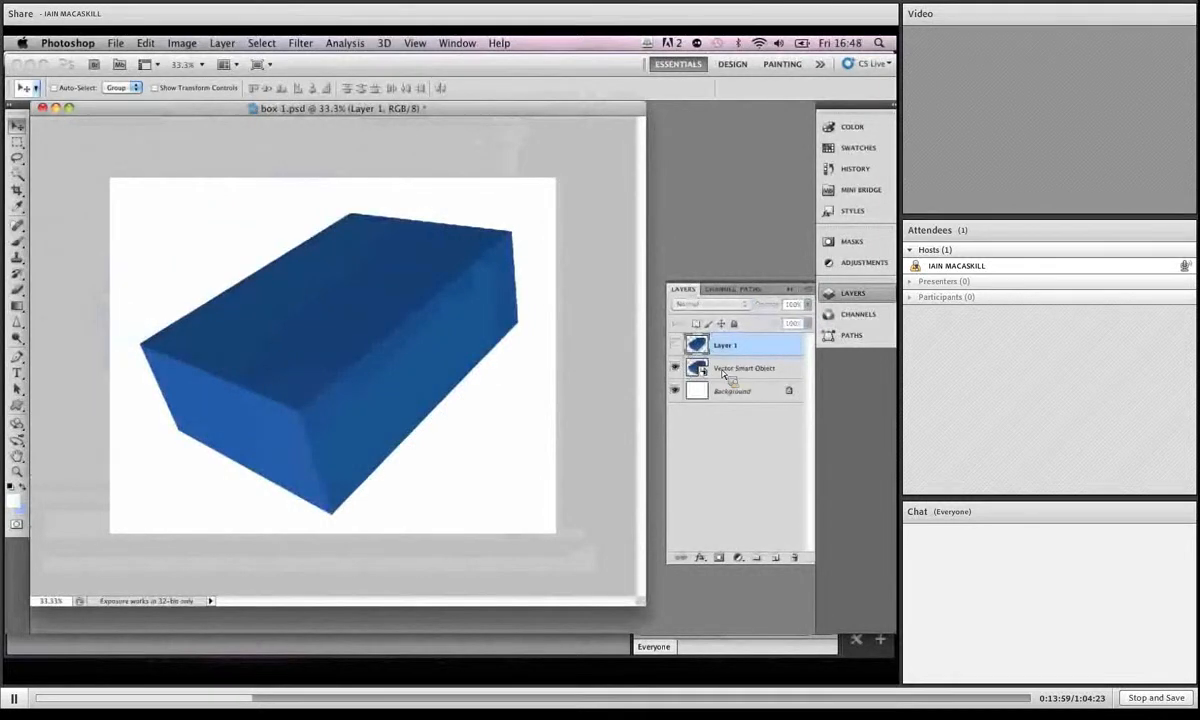
click(735, 368)
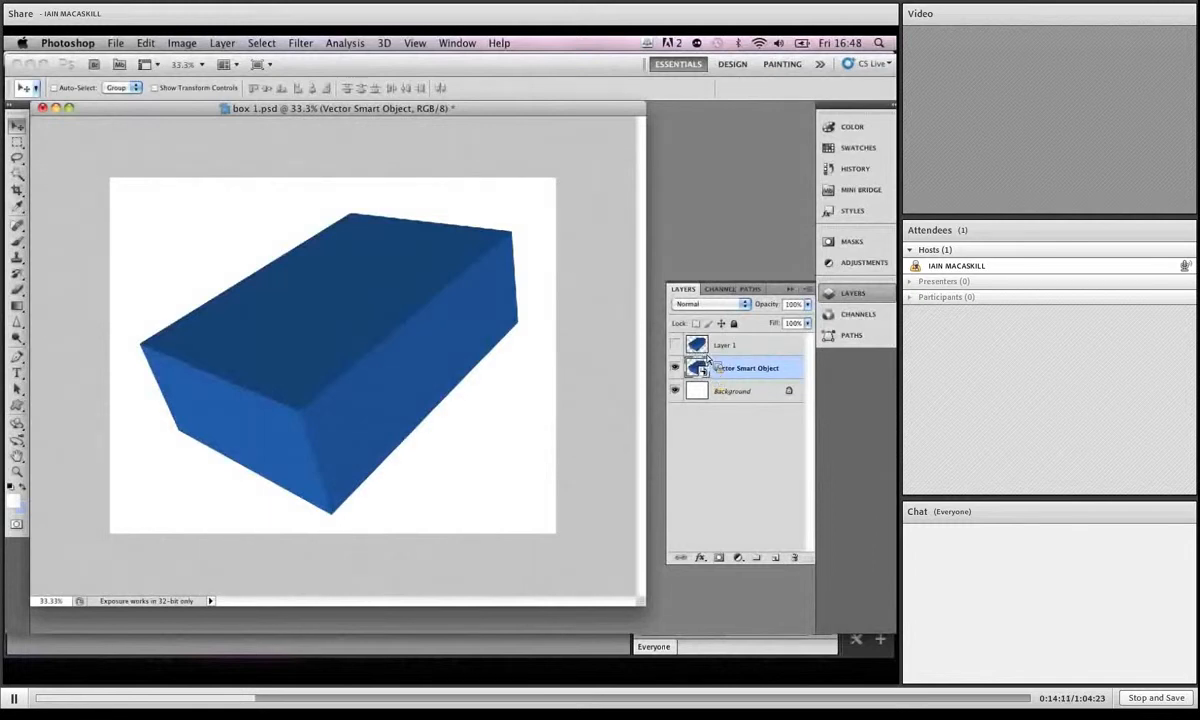
click(675, 345)
click(676, 369)
click(697, 346)
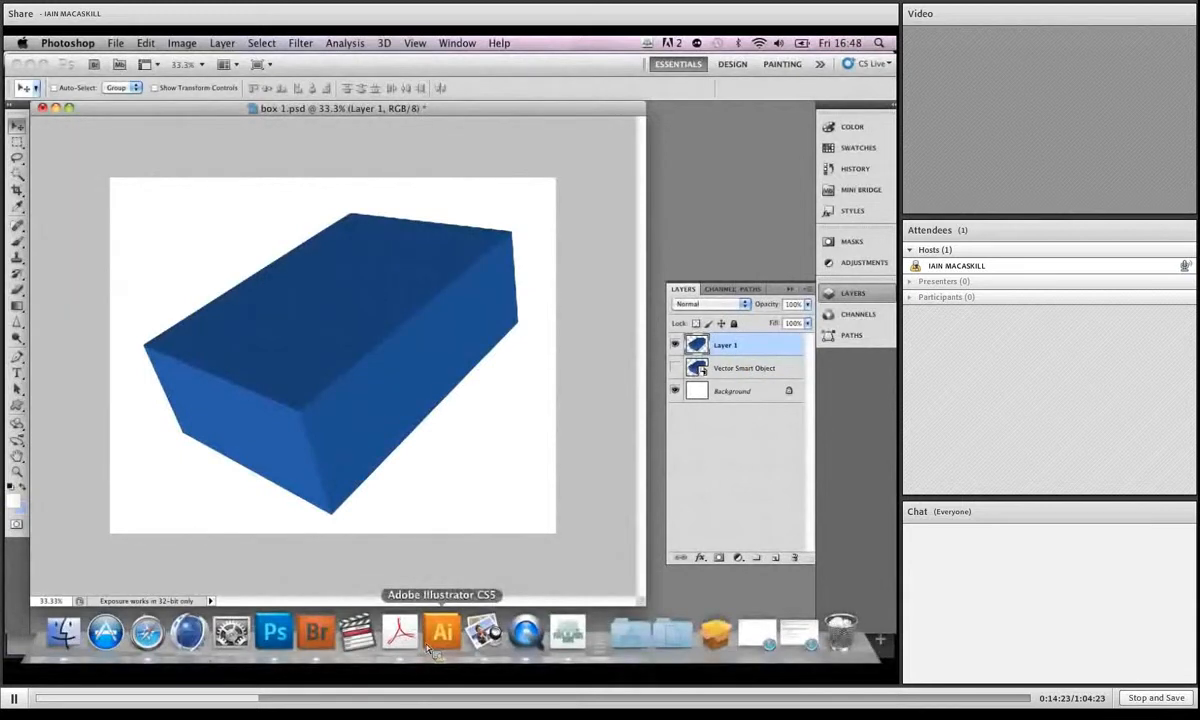
Step: Switch to Illustrator, create a new A4 landscape CMYK document of 297 × 210 mm, and toggle between the active fill and stroke
click(438, 655)
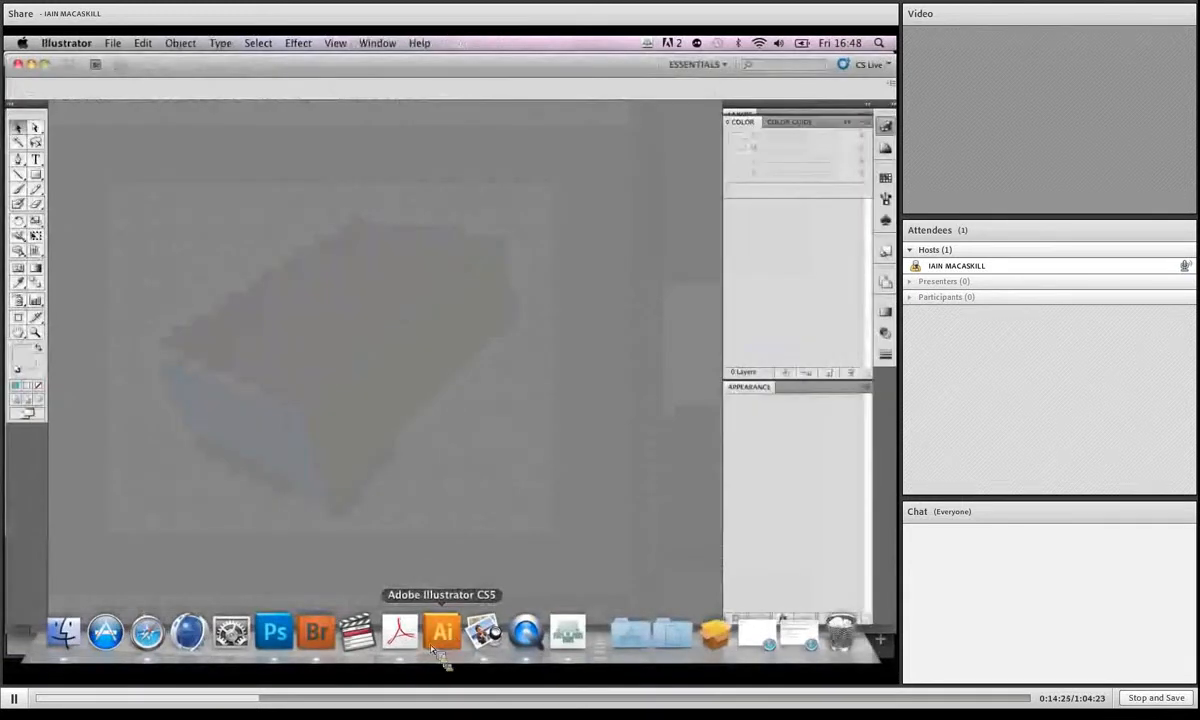
click(437, 640)
key(super+n)
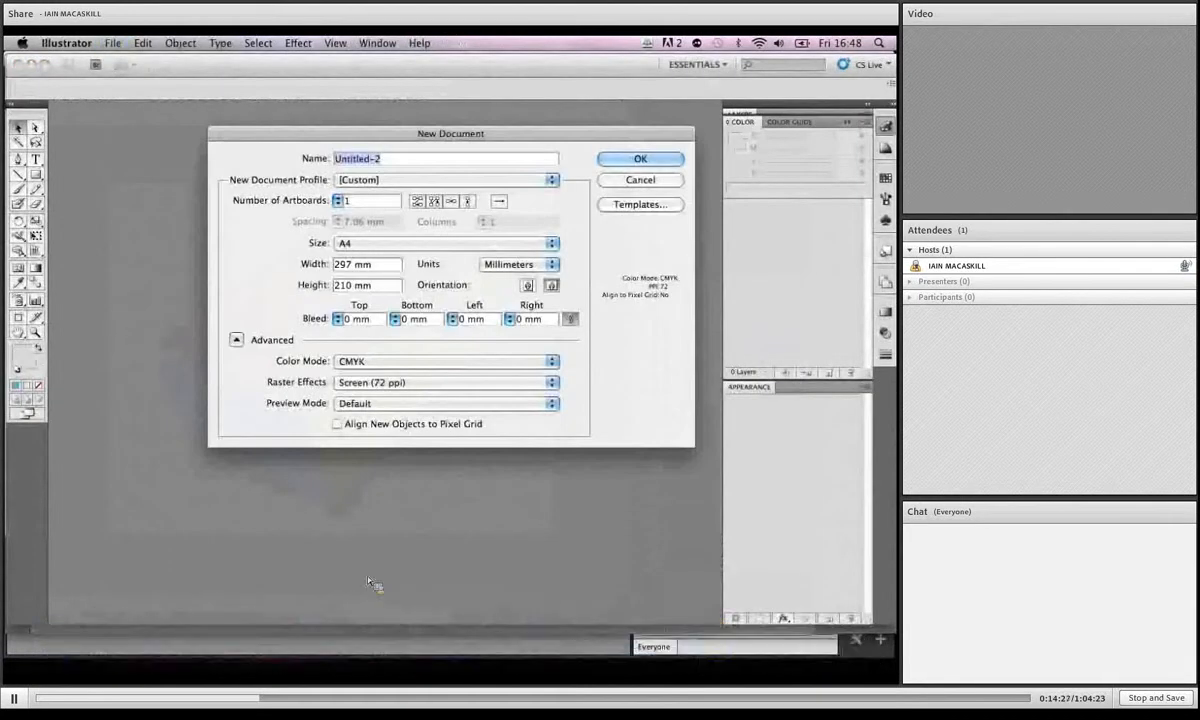
key(Return)
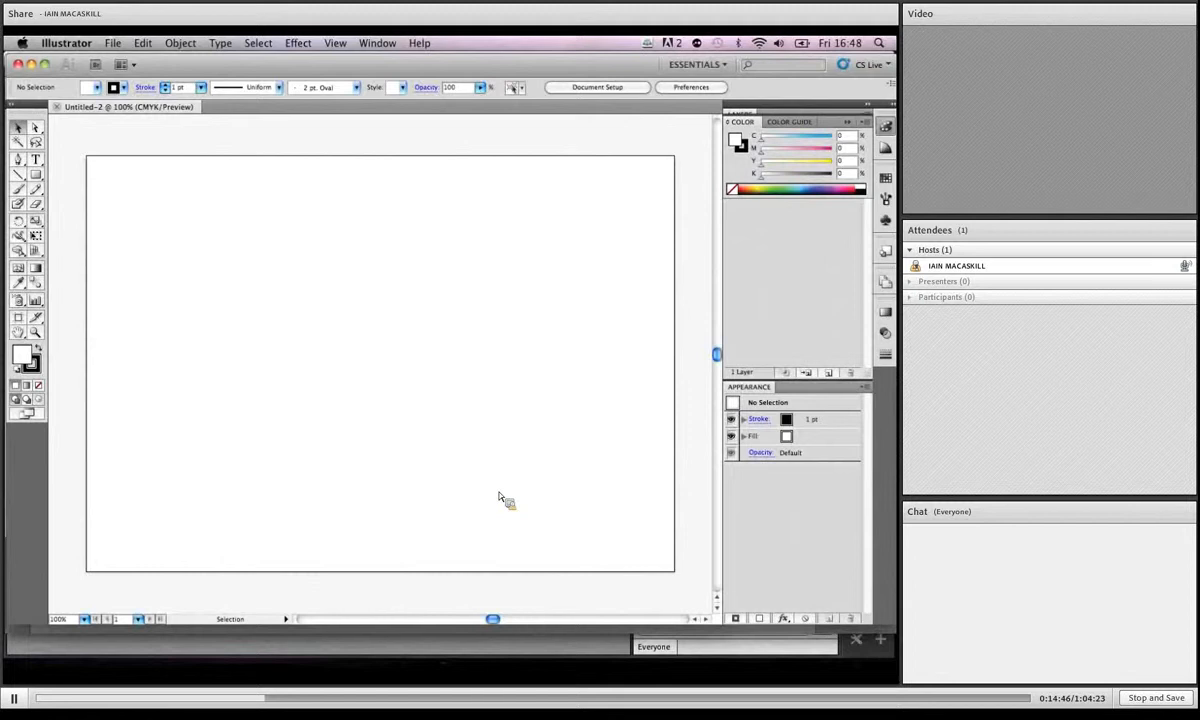
key(x)
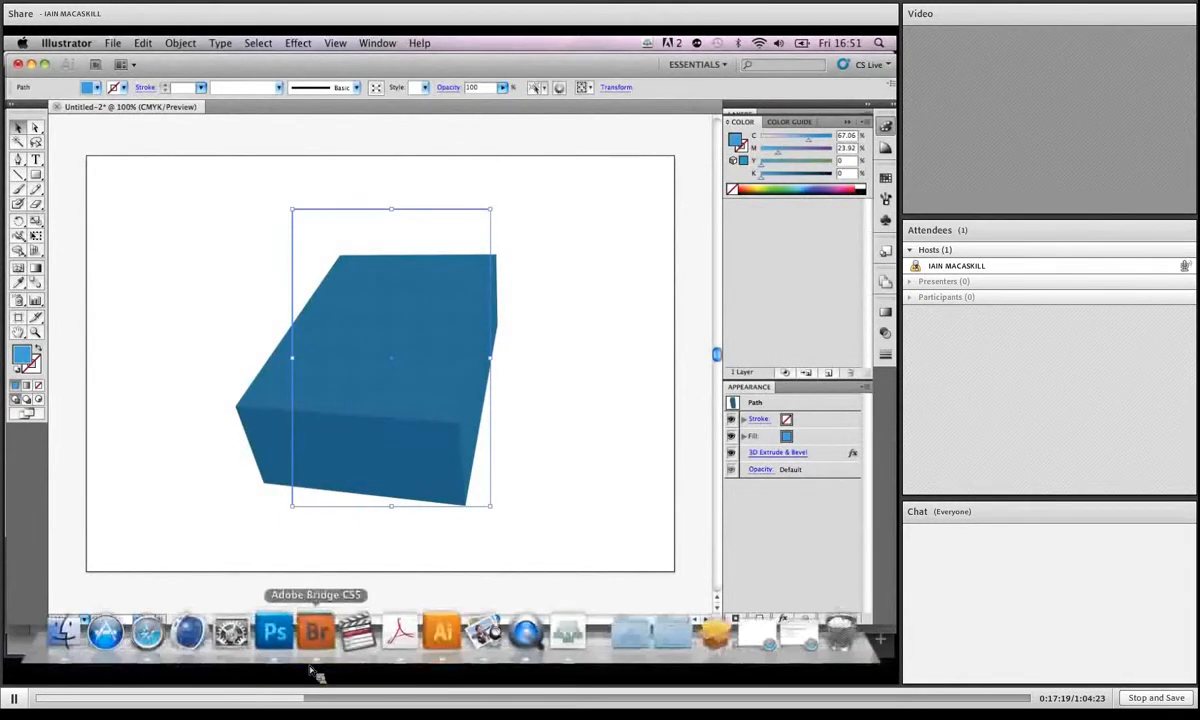
Step: Switch back to Photoshop and look over the files available in the 1 Vanishing Point folder without opening one
click(275, 632)
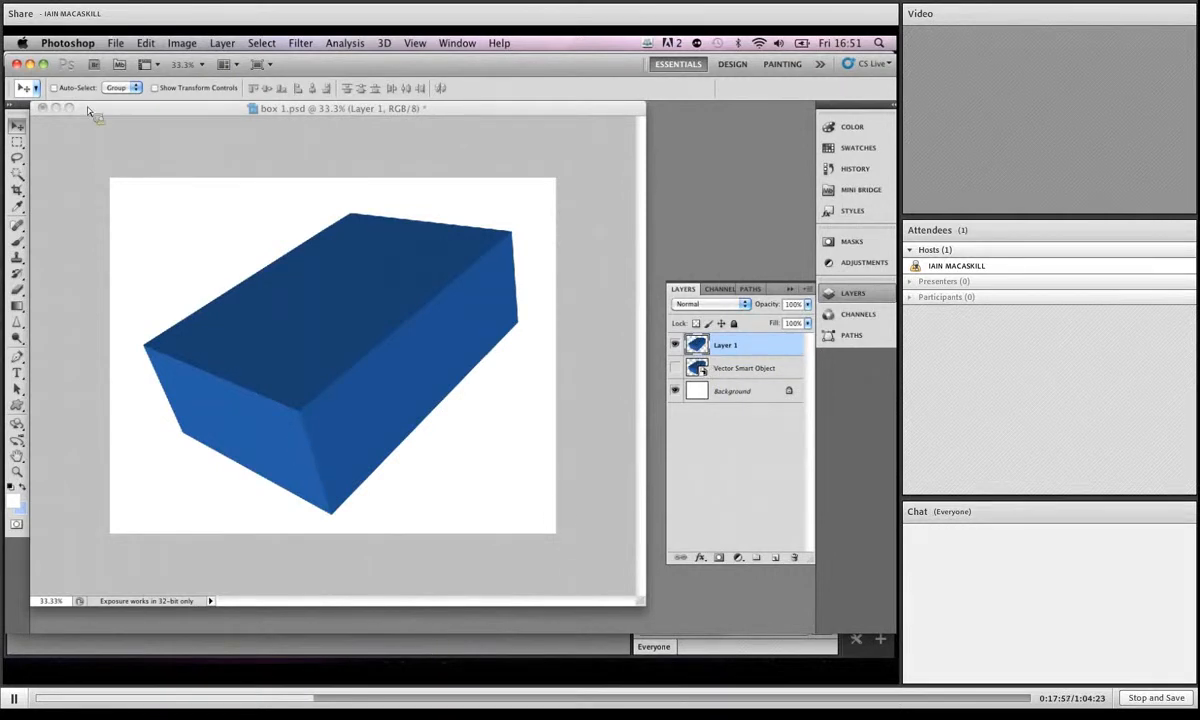
click(115, 43)
click(130, 74)
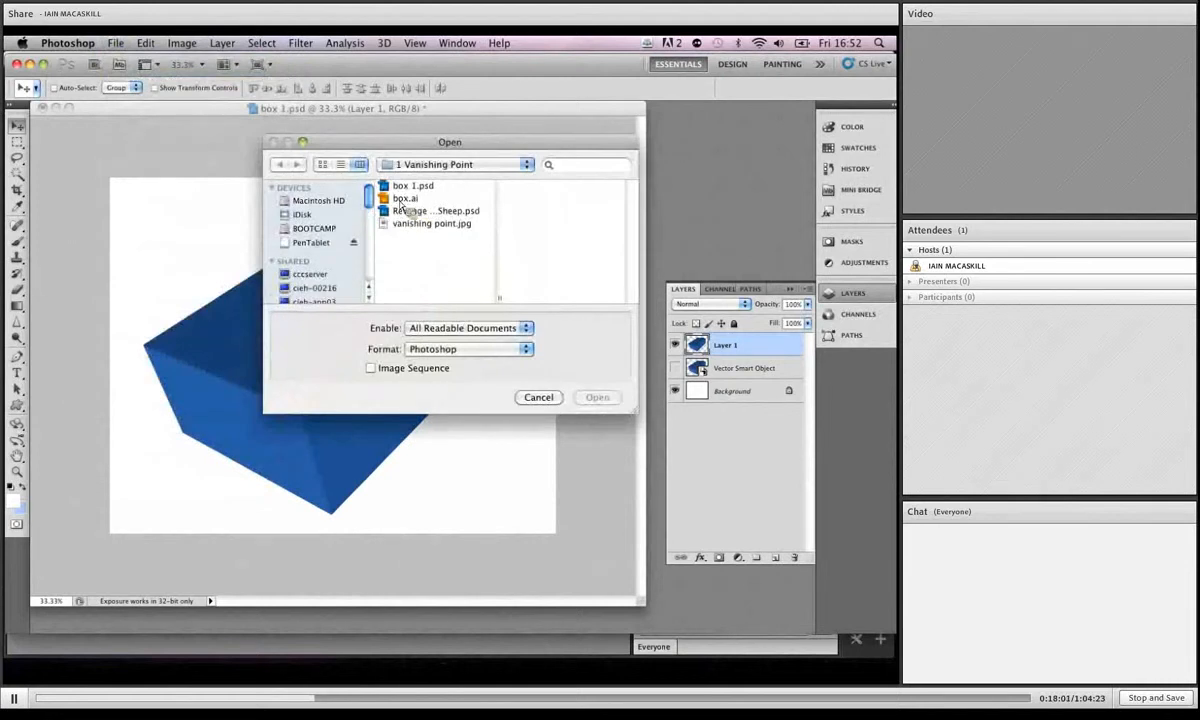
click(538, 397)
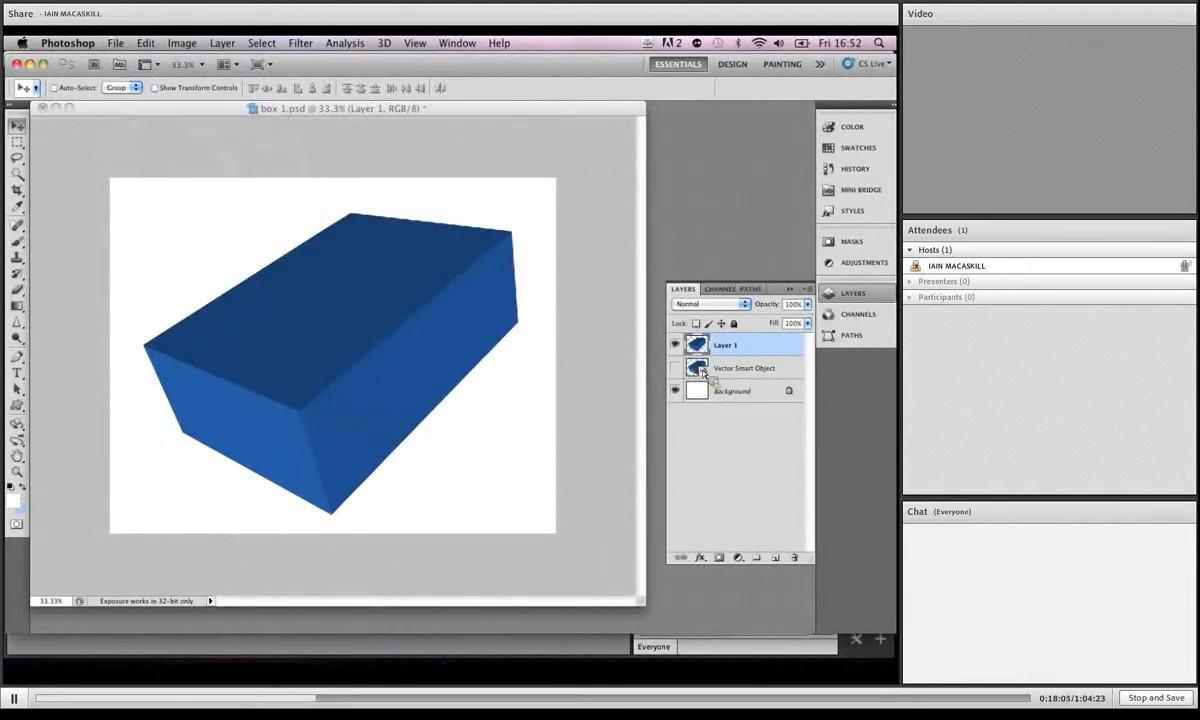
Step: Open the Vector Smart Object's contents in Illustrator, recolour the extruded box with a light green fill, and save the artwork
double_click(698, 369)
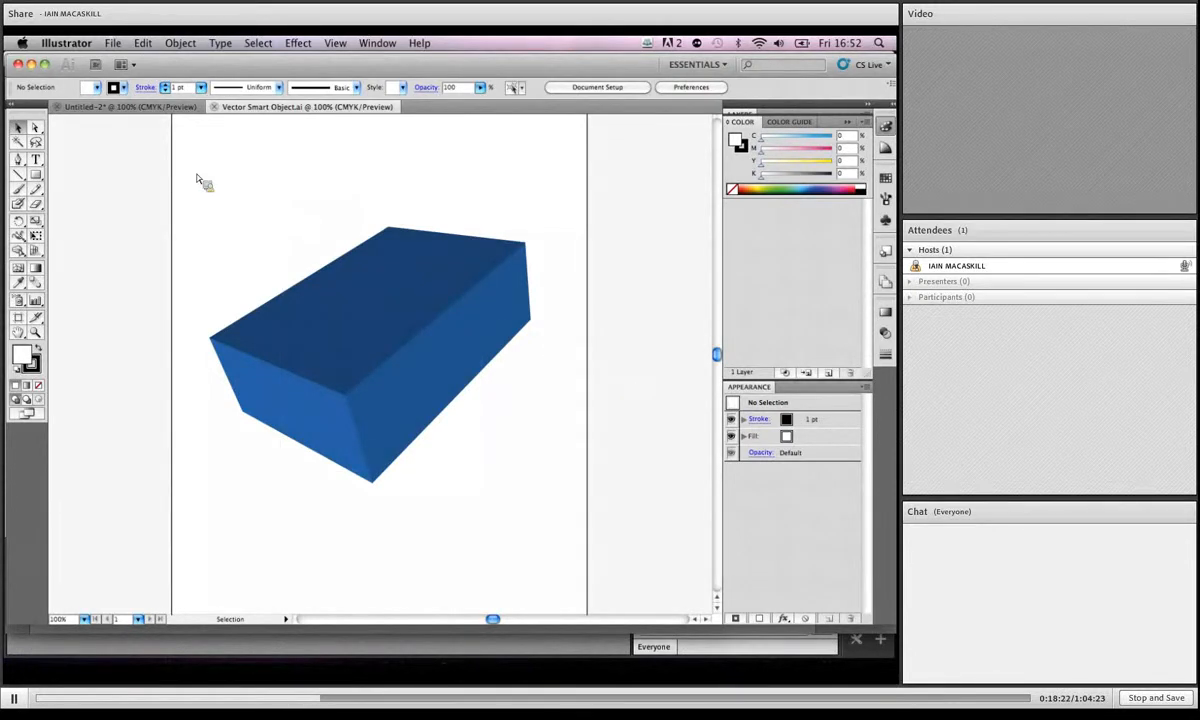
click(348, 316)
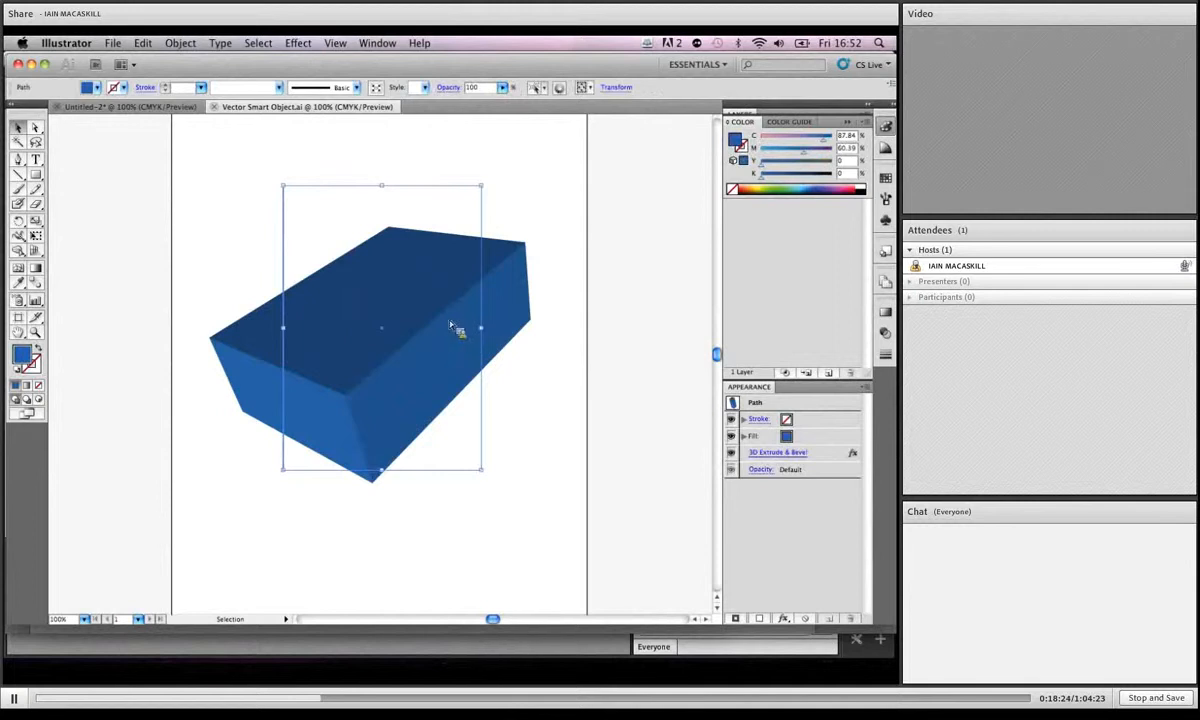
click(782, 189)
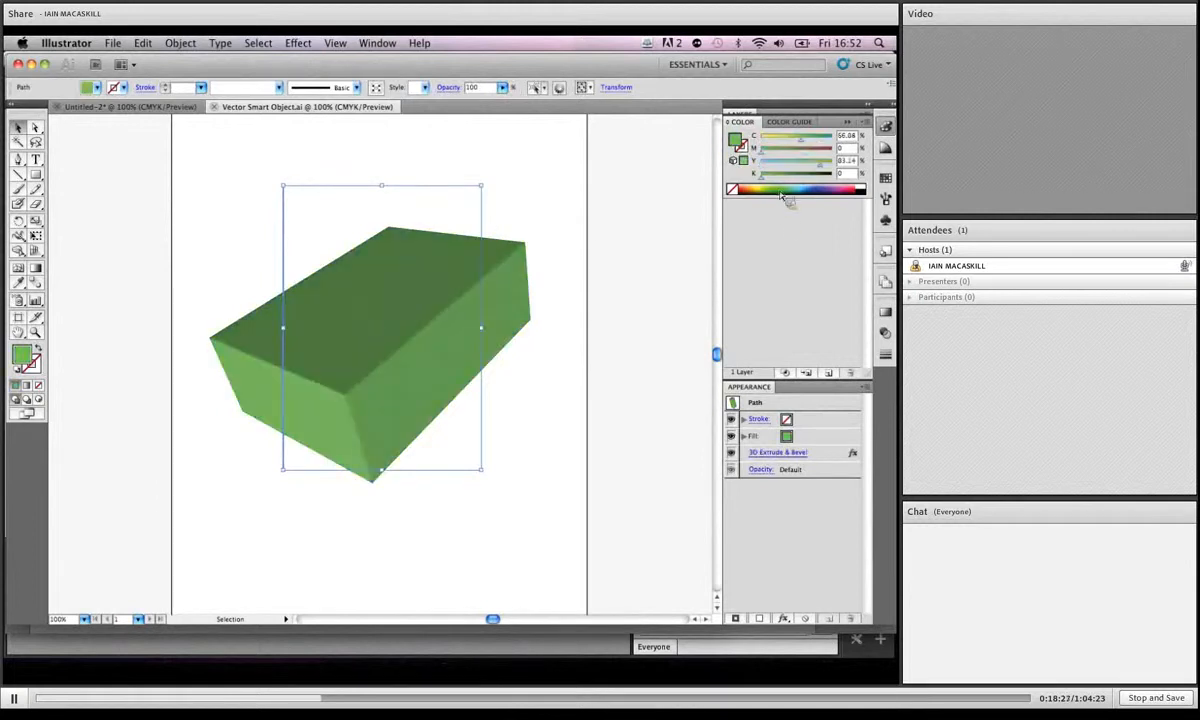
click(112, 44)
click(125, 183)
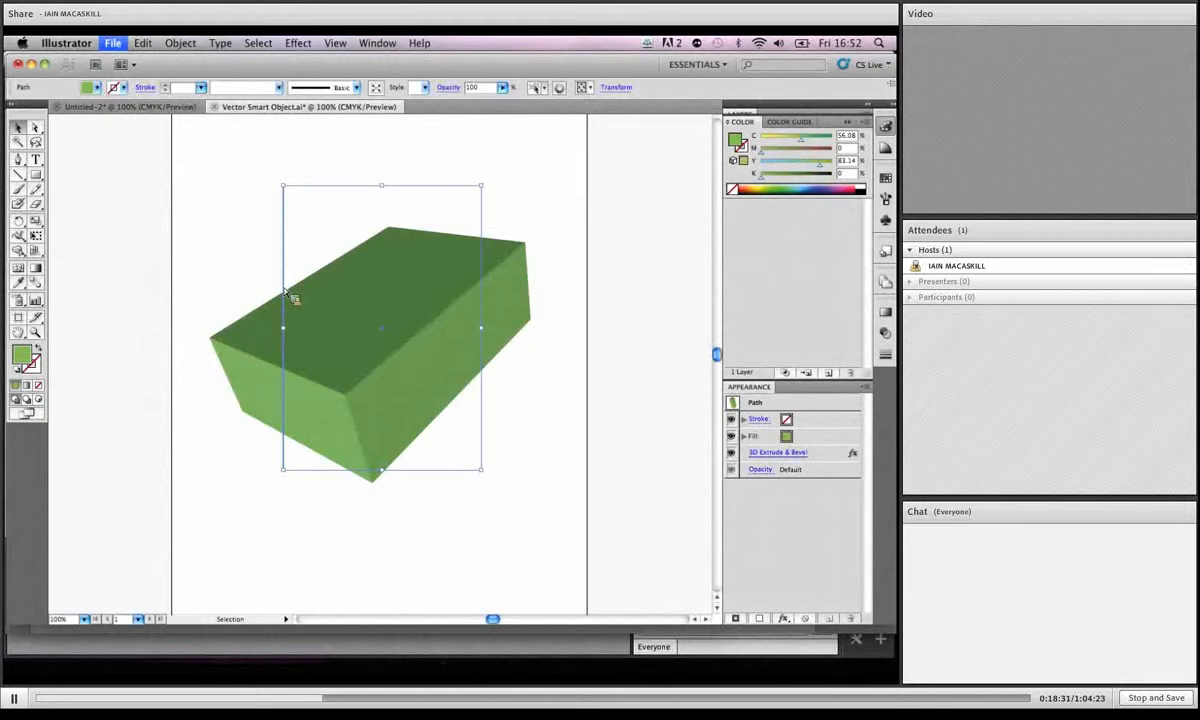
Step: Switch back to Photoshop and show the Vector Smart Object layer with Layer 1 hidden
mouse_move(383, 670)
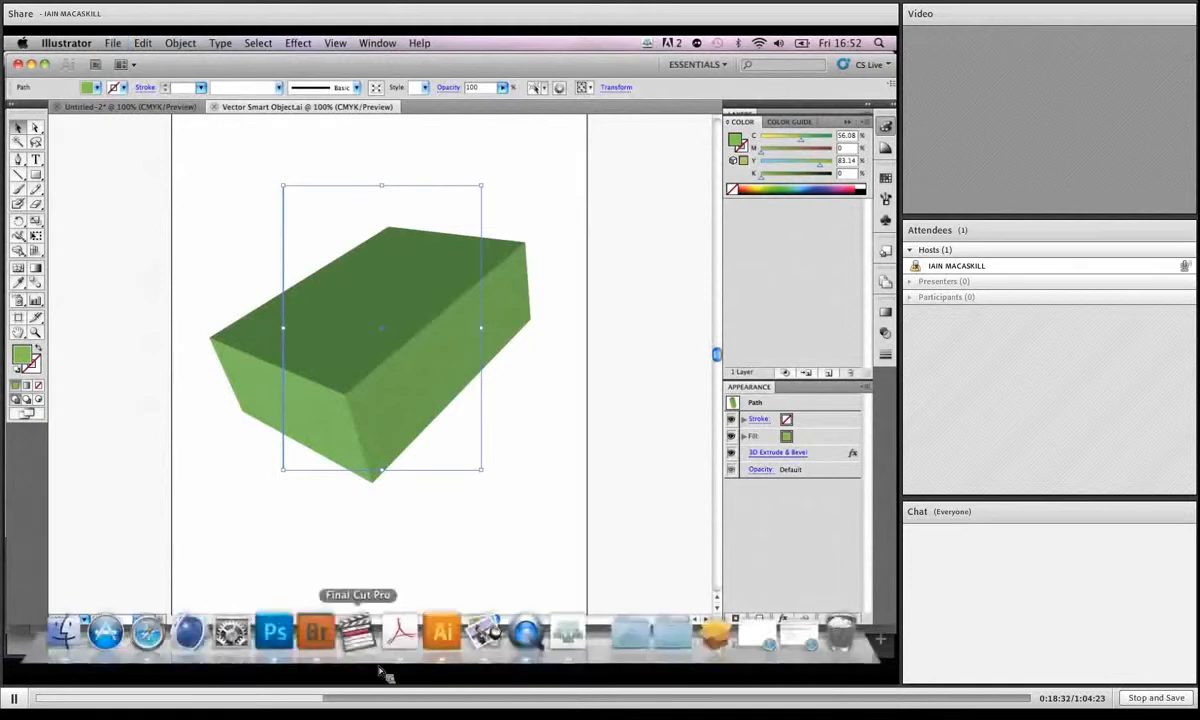
click(277, 635)
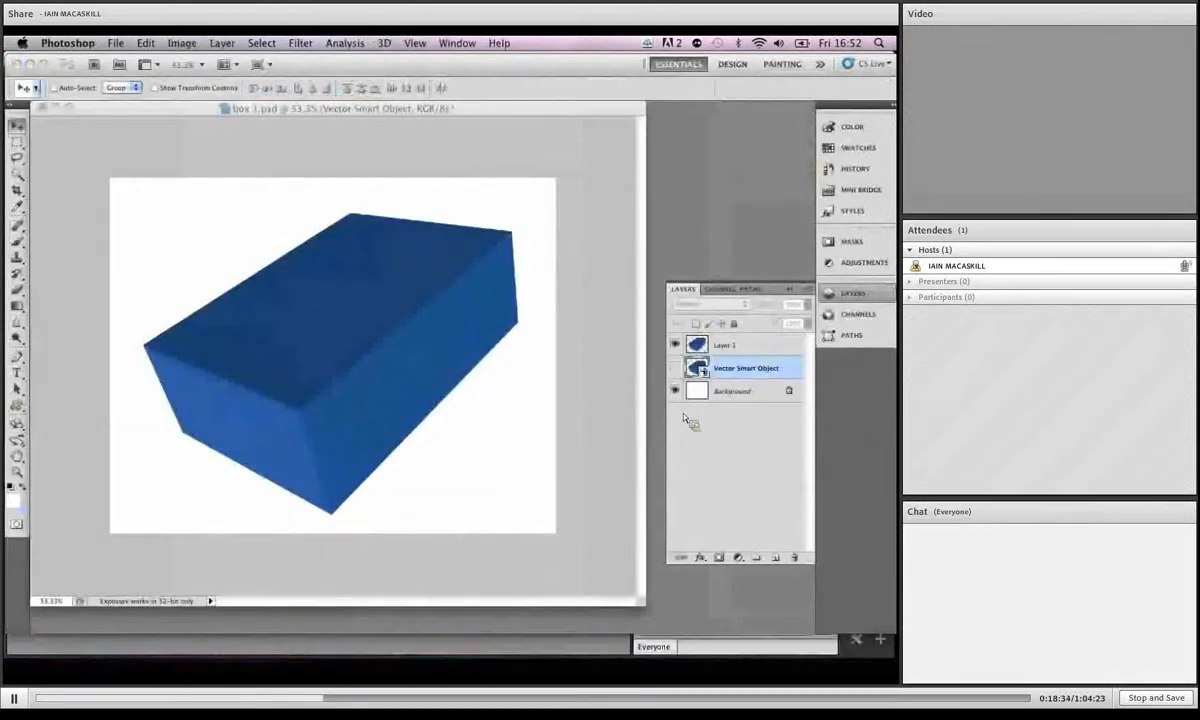
click(722, 427)
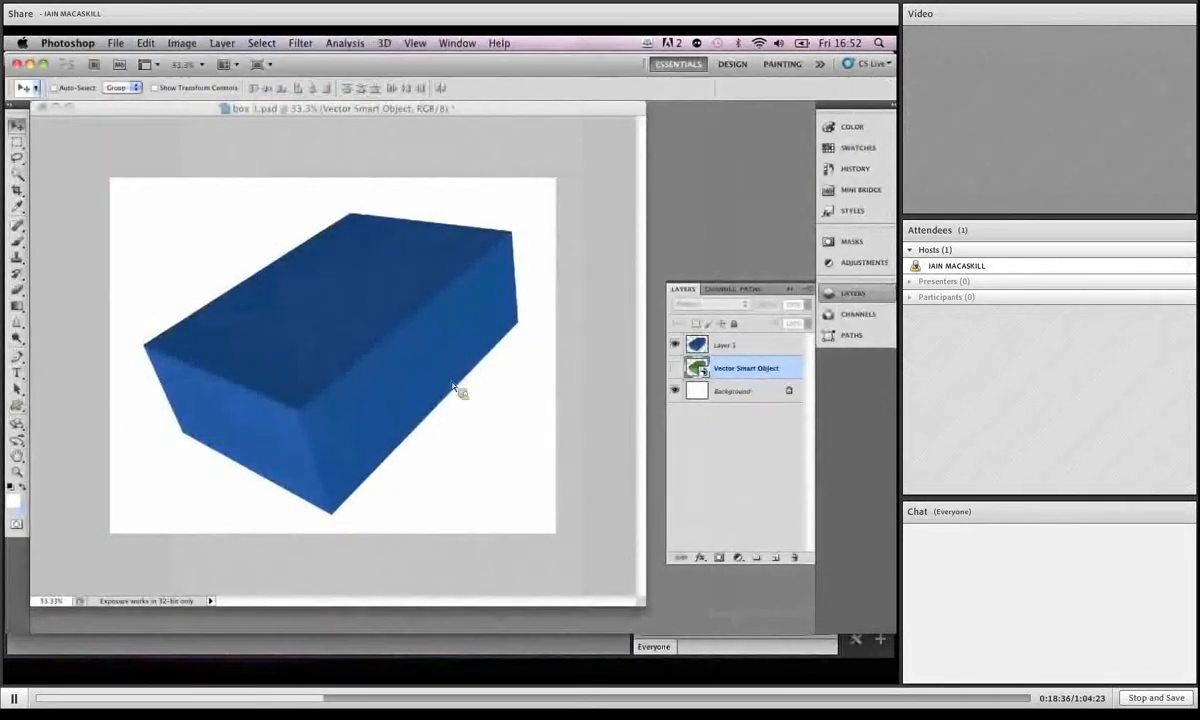
click(675, 368)
click(675, 344)
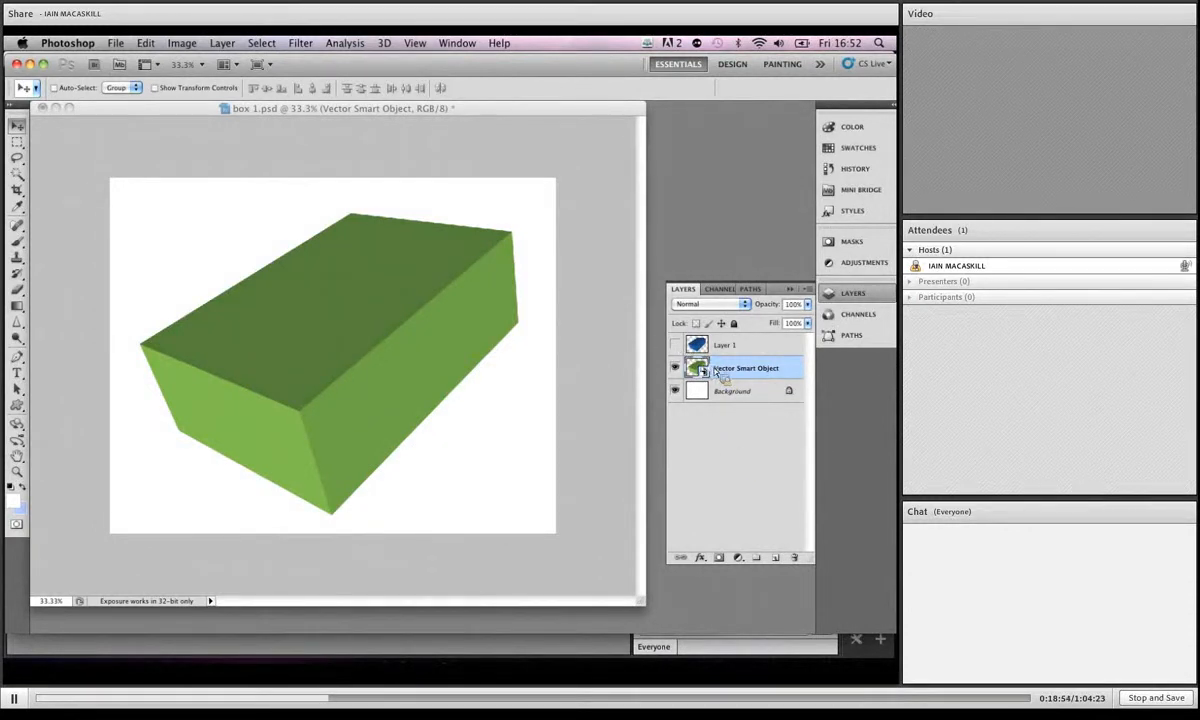
Step: Compare the blue box on Layer 1 with the green box, and check the smart object conversion command for Layer 1
click(676, 346)
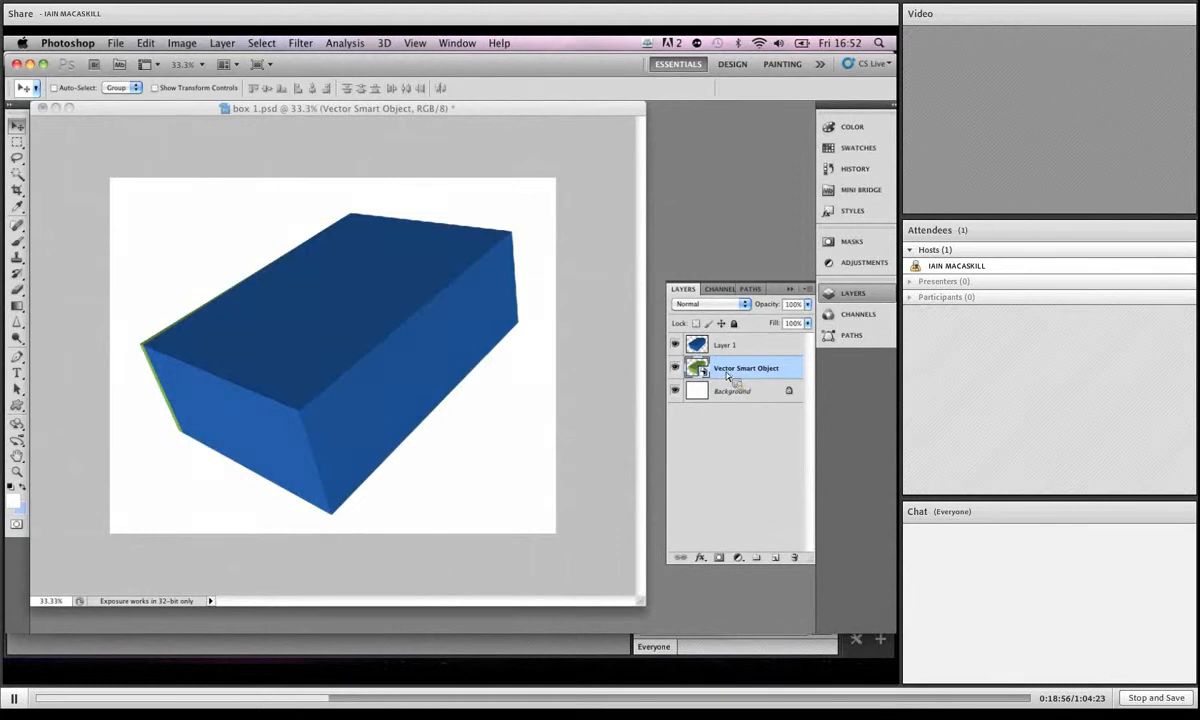
click(677, 347)
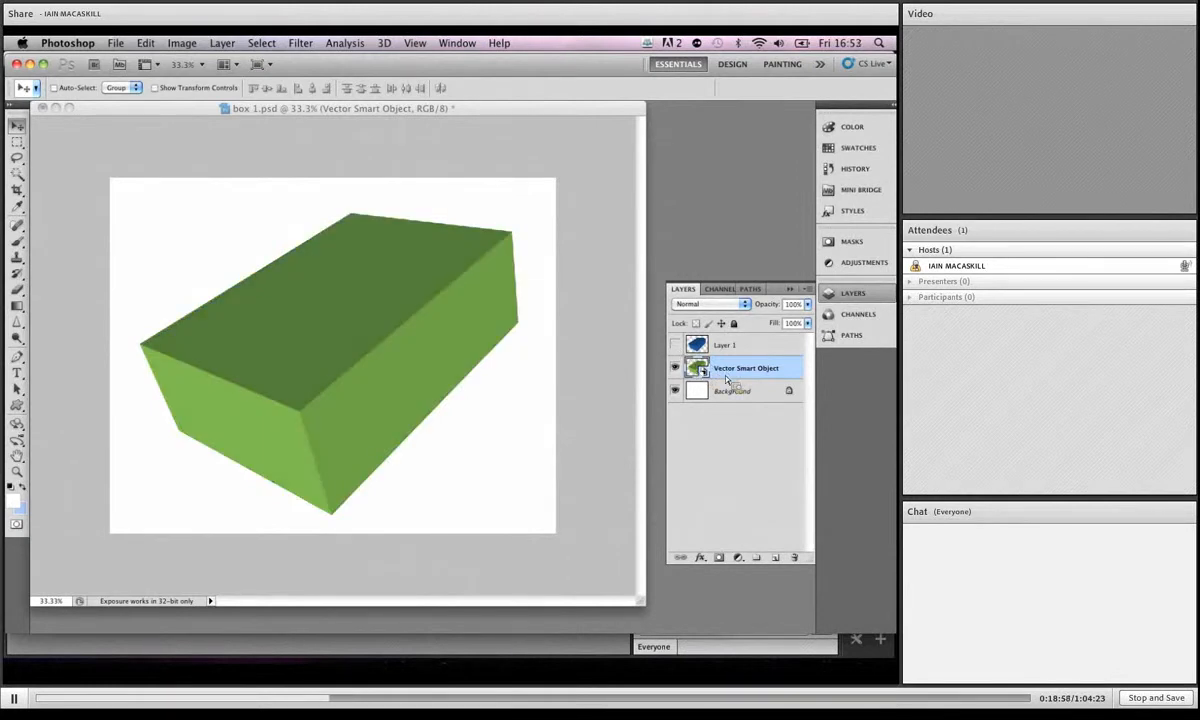
click(728, 346)
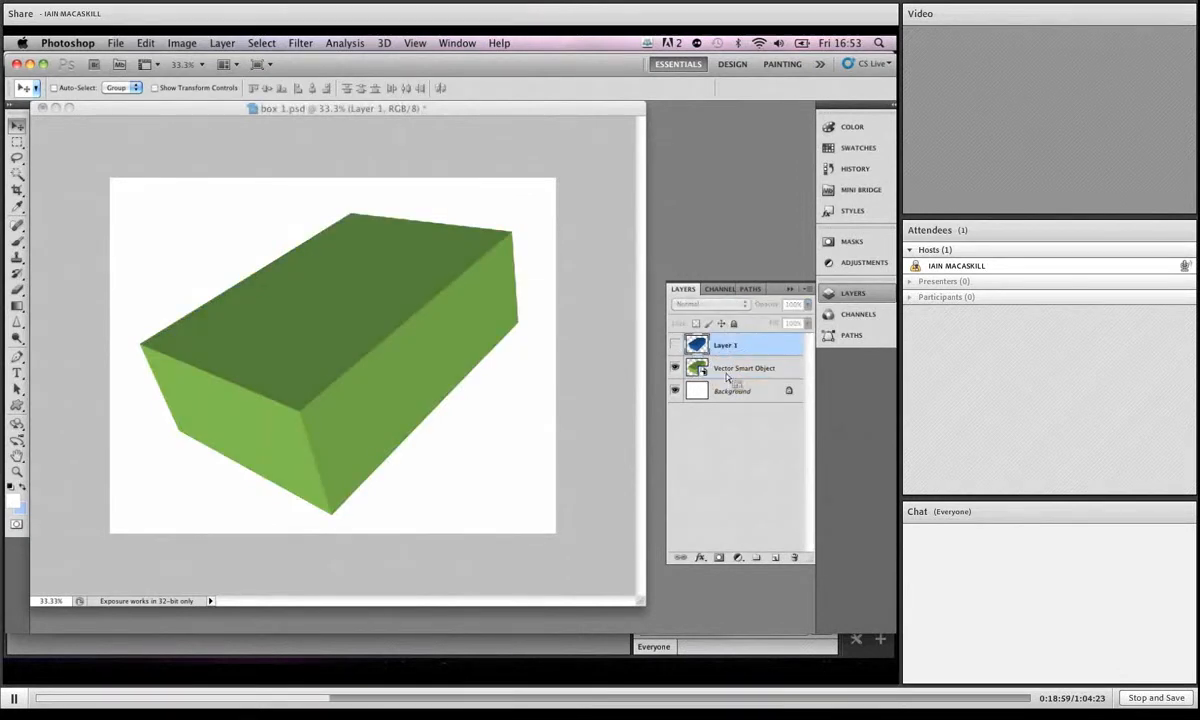
click(808, 290)
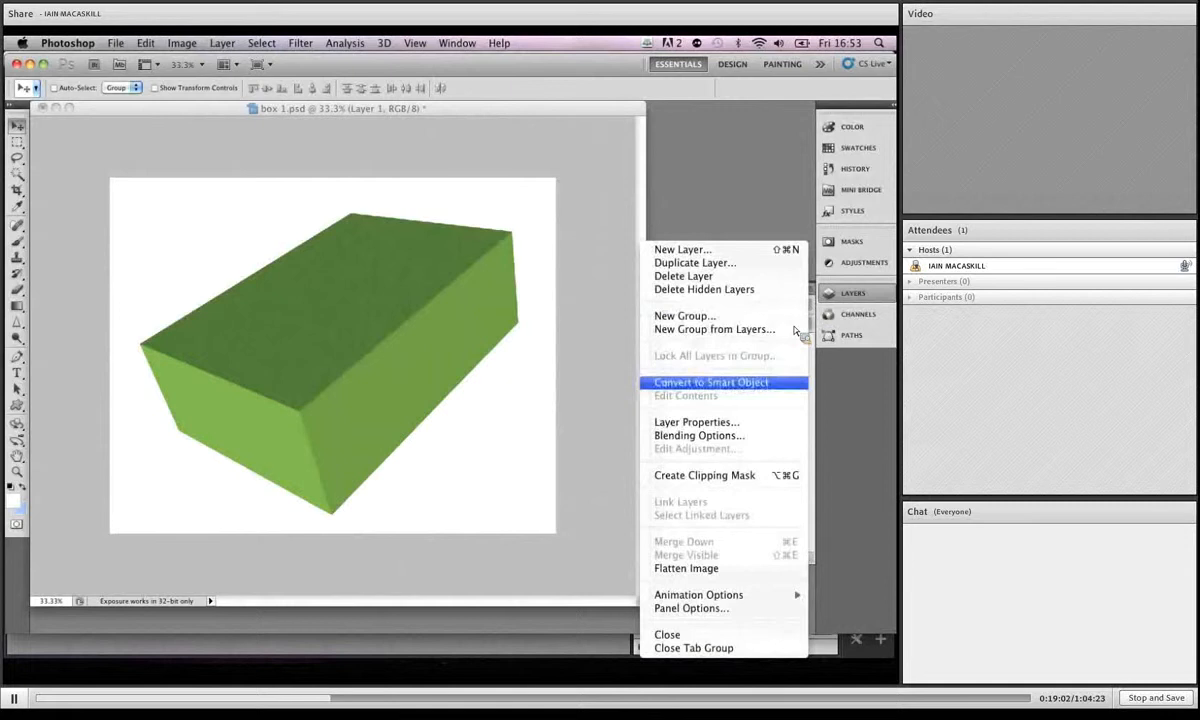
click(751, 388)
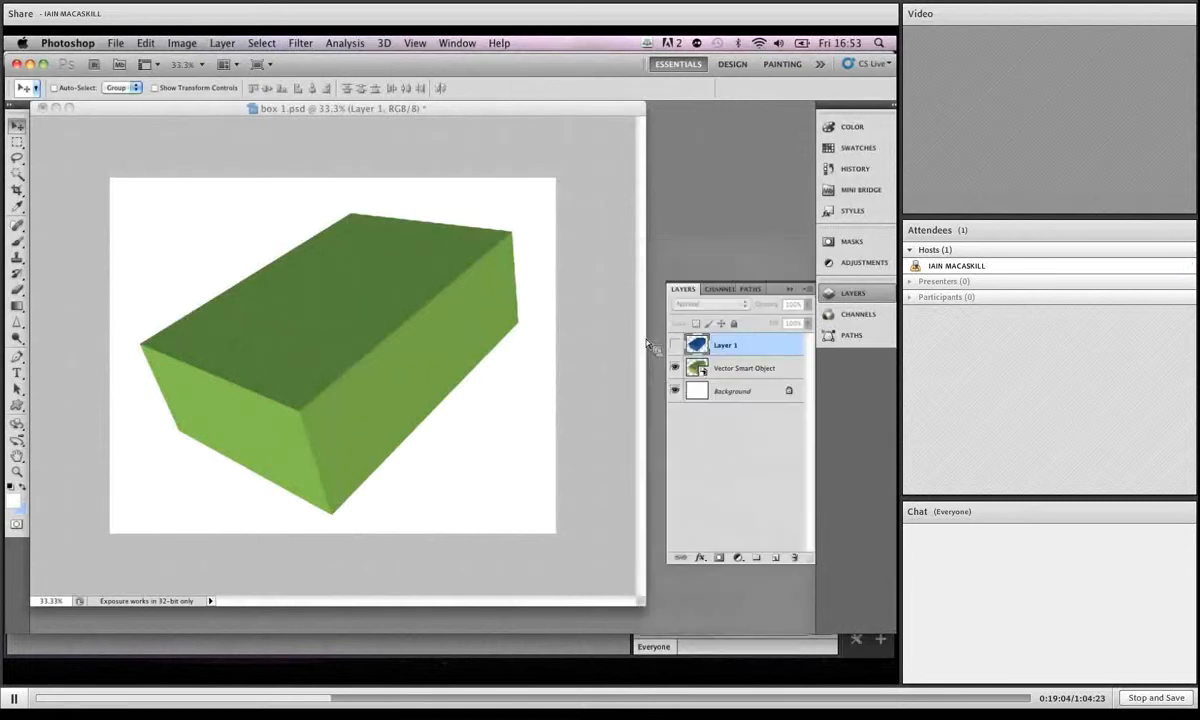
Step: Merge the Vector Smart Object into a new blank layer above the Background, and show Layer 1 instead of the merged layer
click(690, 366)
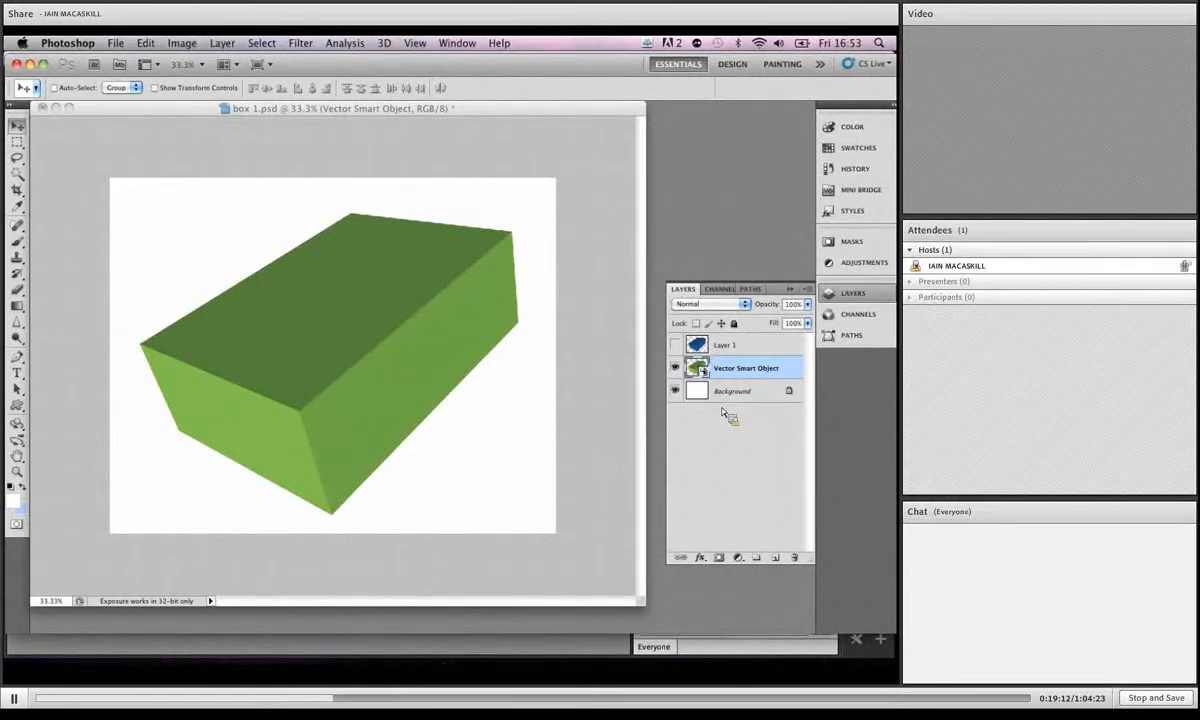
click(724, 393)
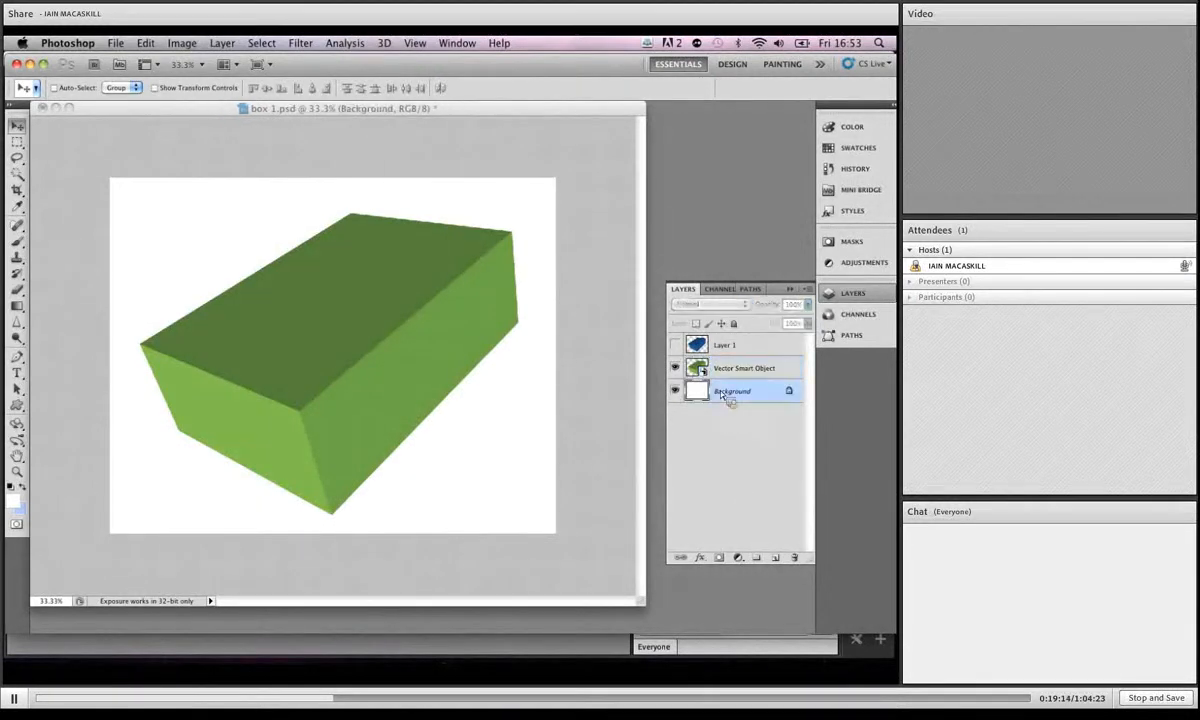
click(776, 557)
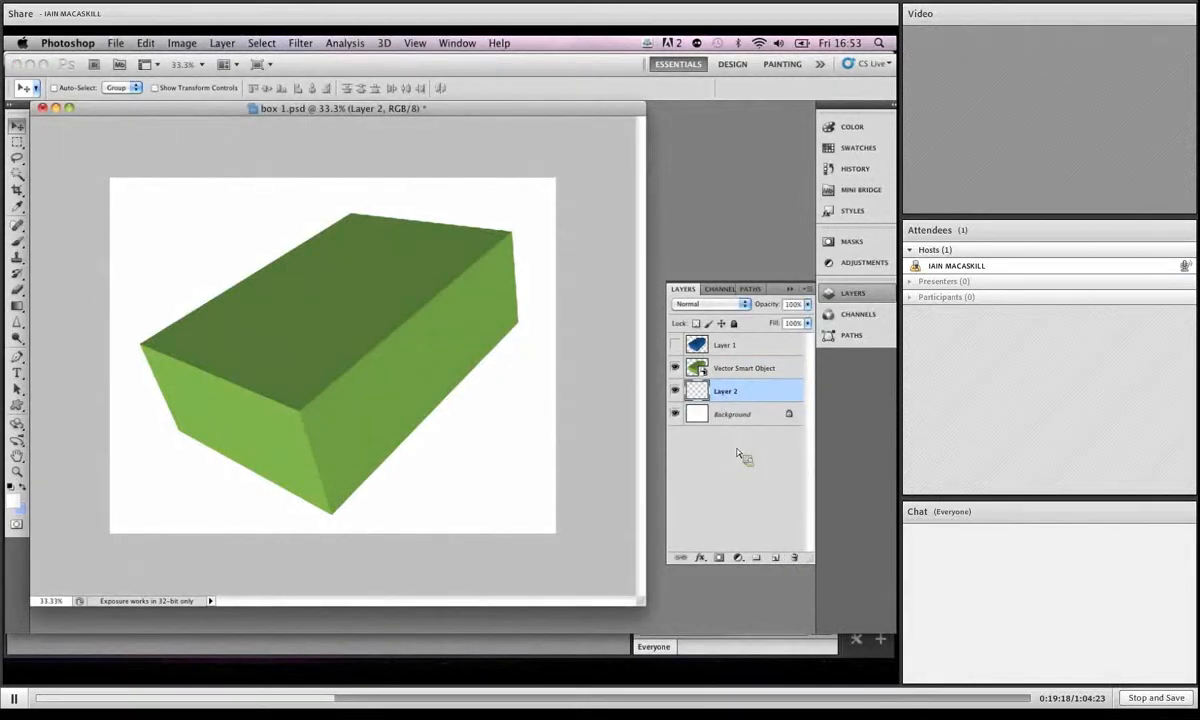
key(alt+bracketright)
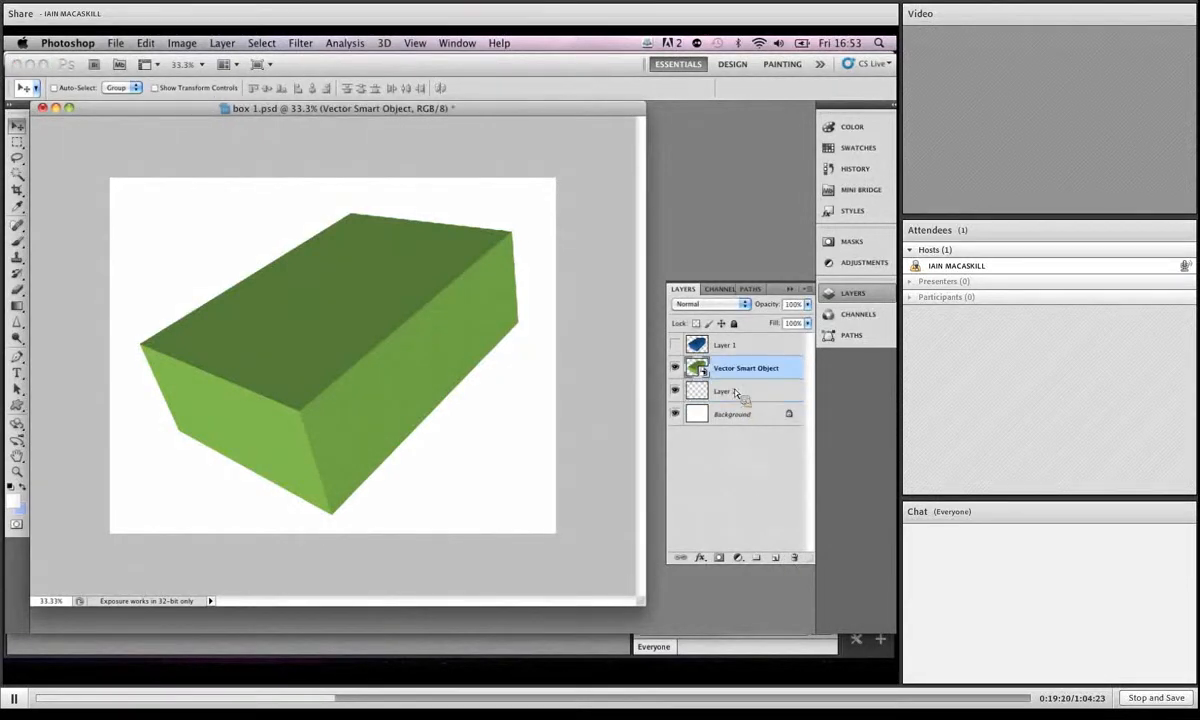
key(super+e)
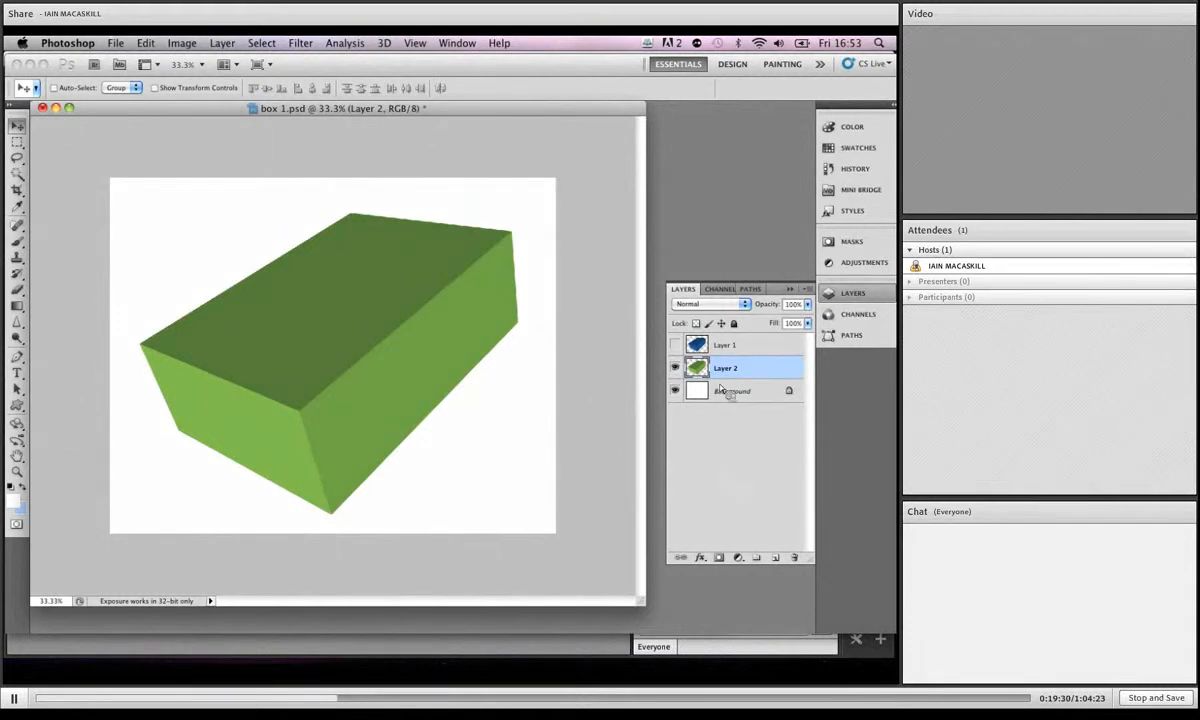
click(675, 344)
click(675, 367)
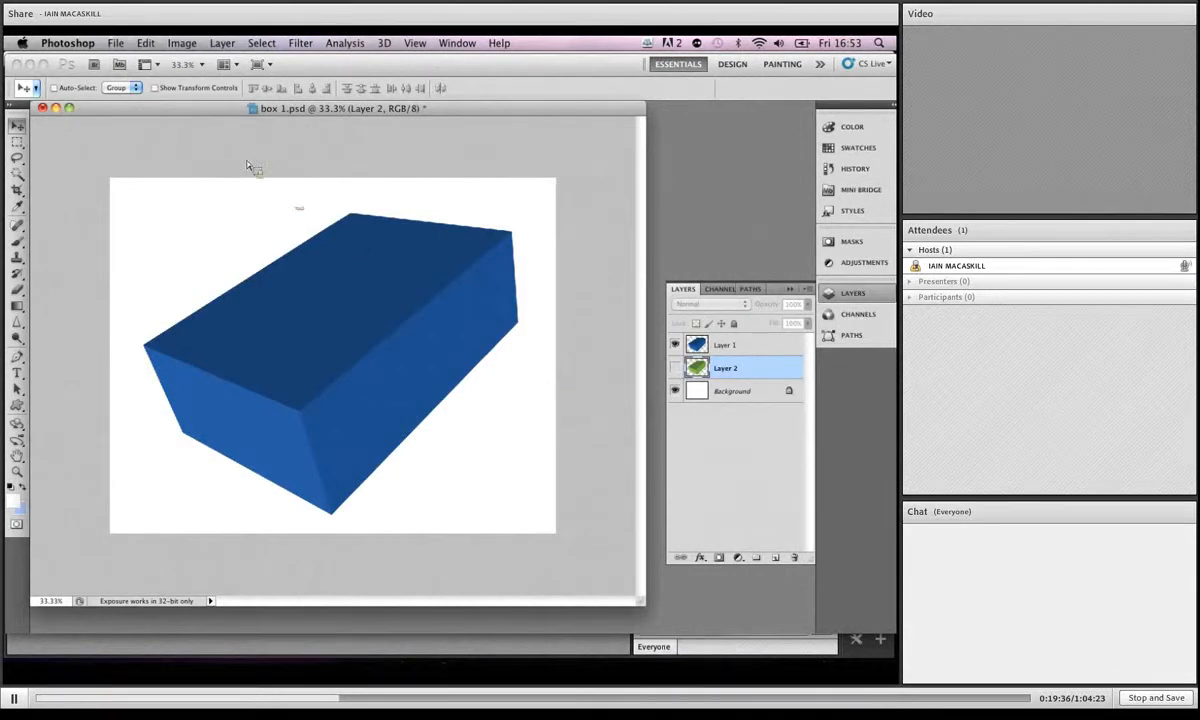
Step: Open Revenge of the Sheep.psd from the 1 Vanishing Point folder and enlarge its window around the artwork
click(117, 44)
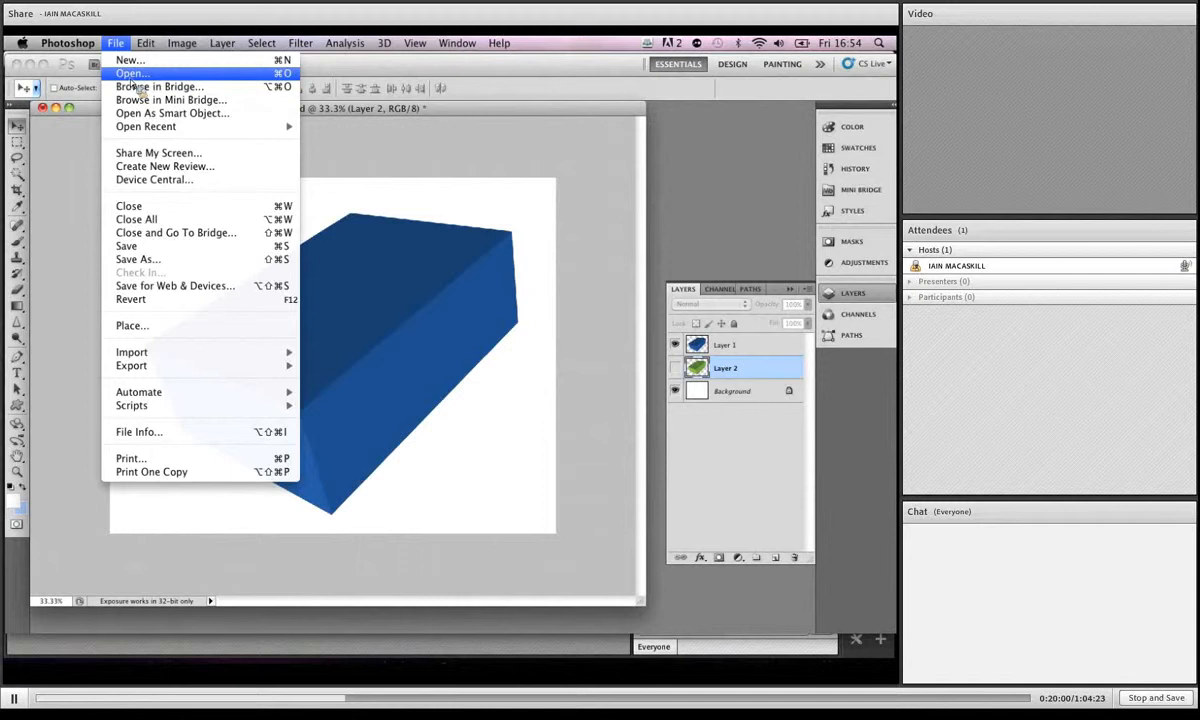
click(131, 76)
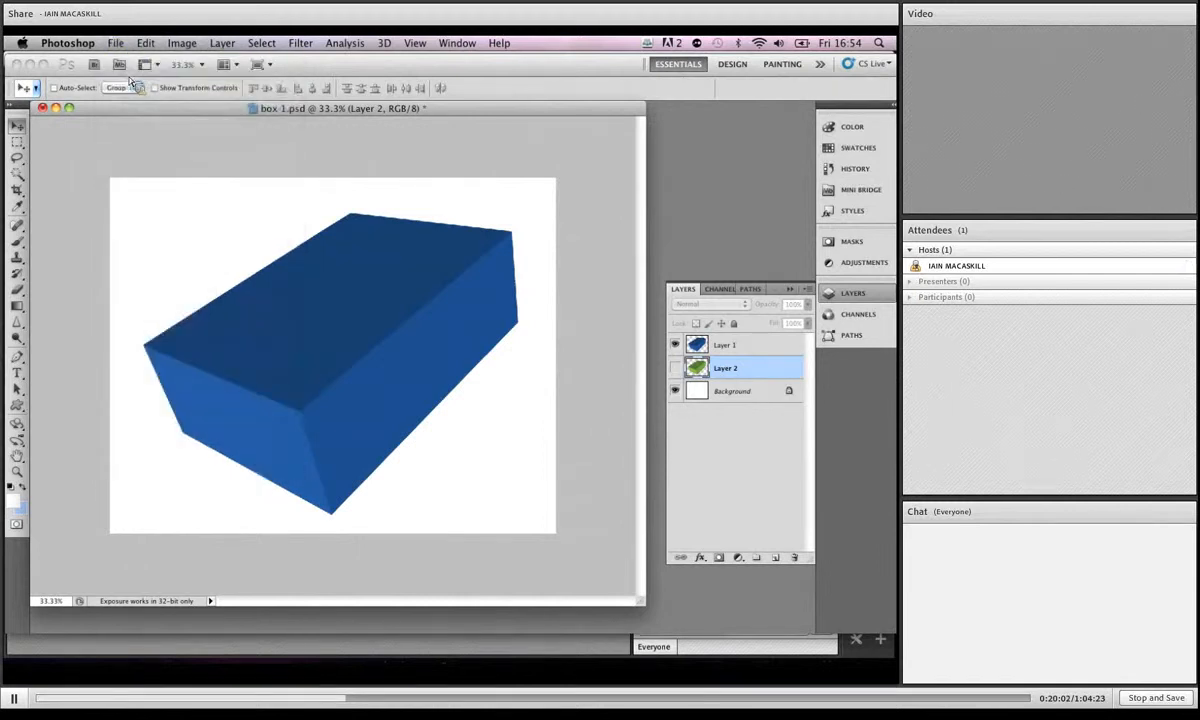
click(403, 213)
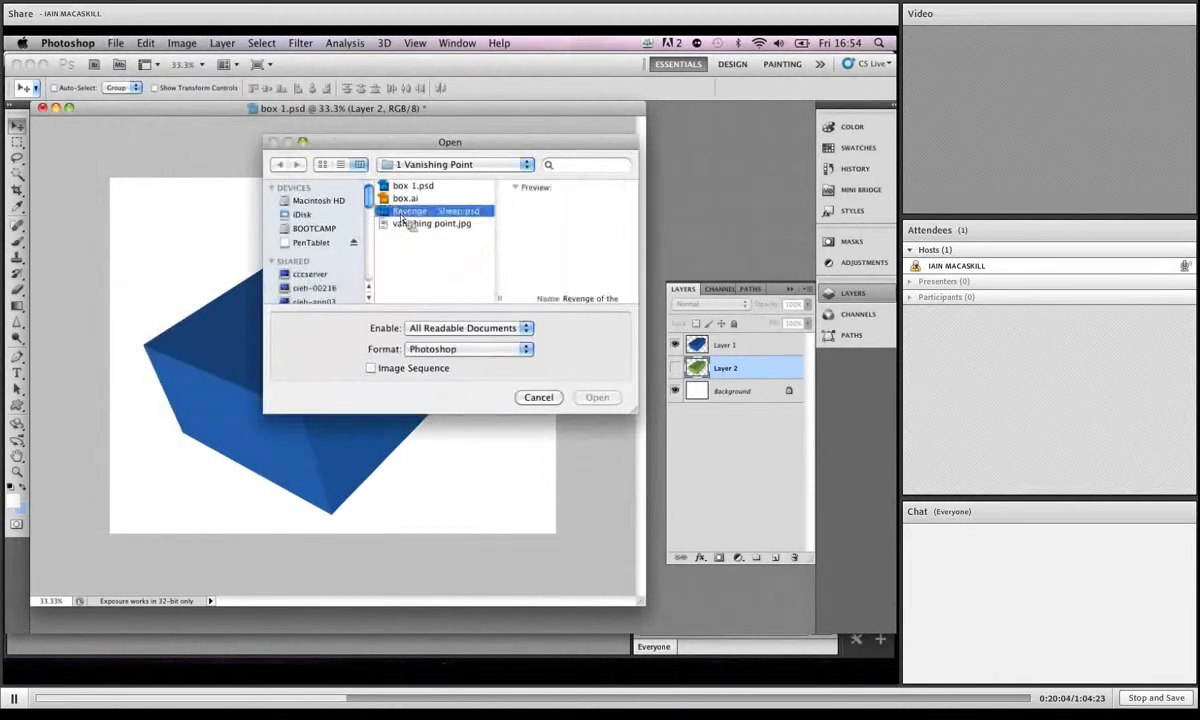
double_click(403, 220)
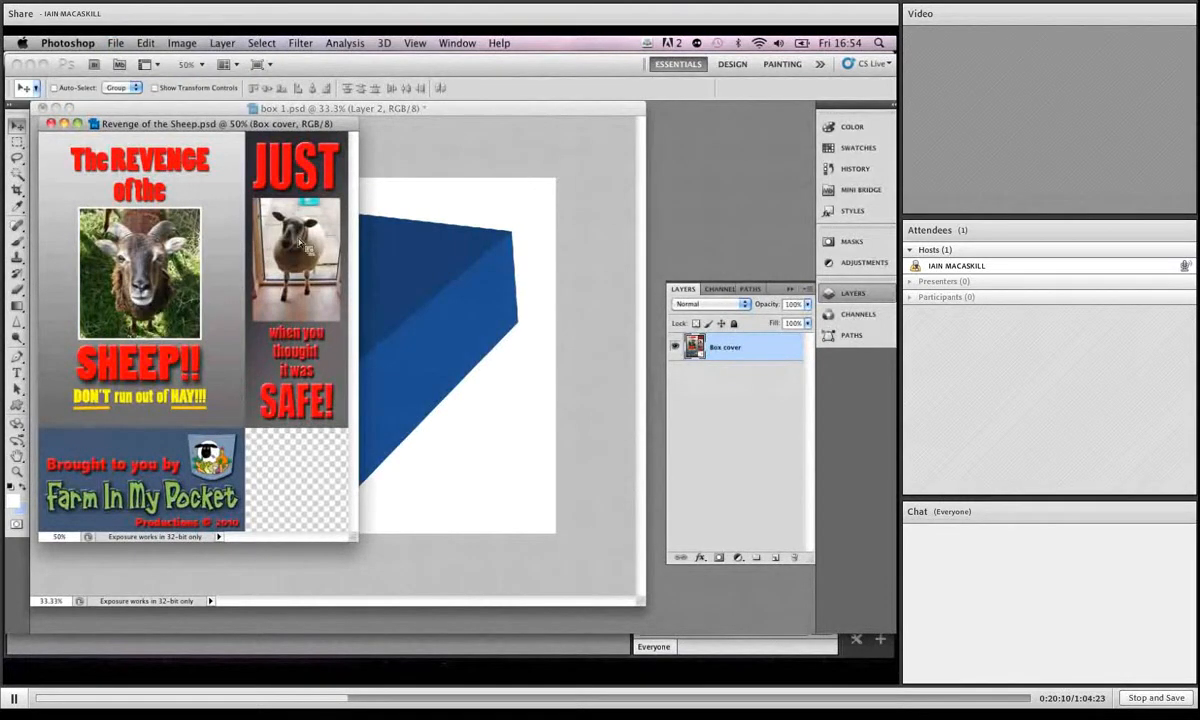
drag(353, 538, 411, 583)
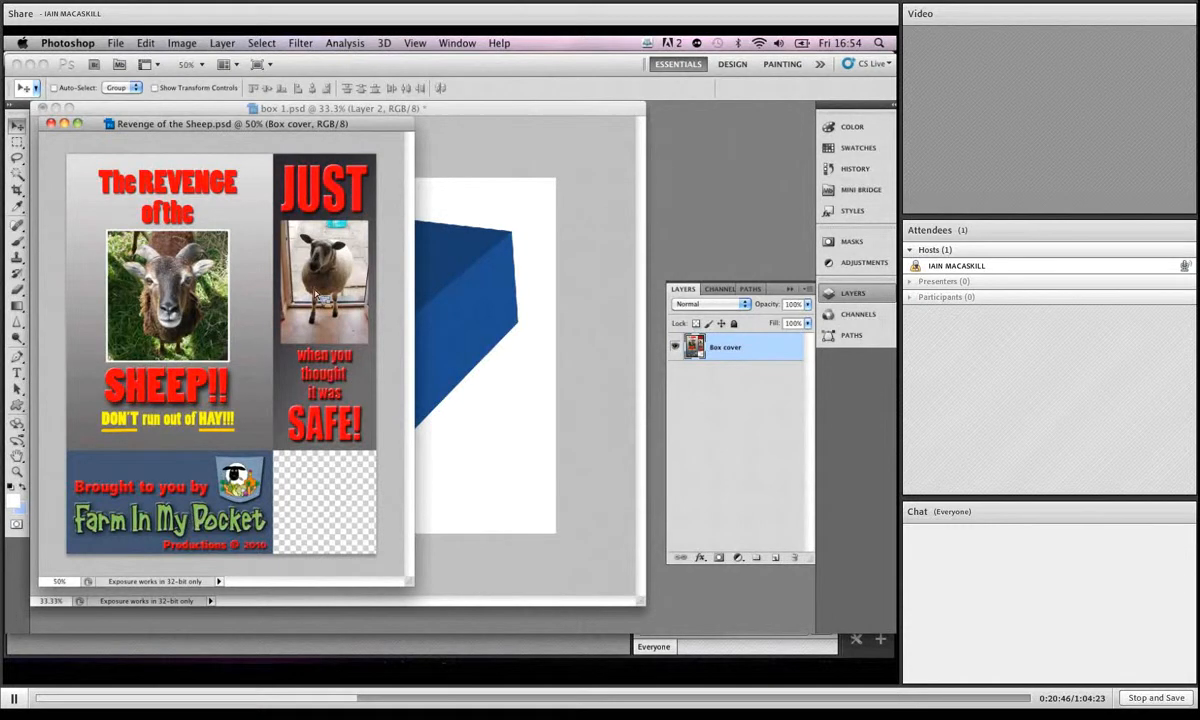
Step: Offset the box 1.psd window behind Revenge of the Sheep.psd, and copy the entire Box cover artwork
click(418, 106)
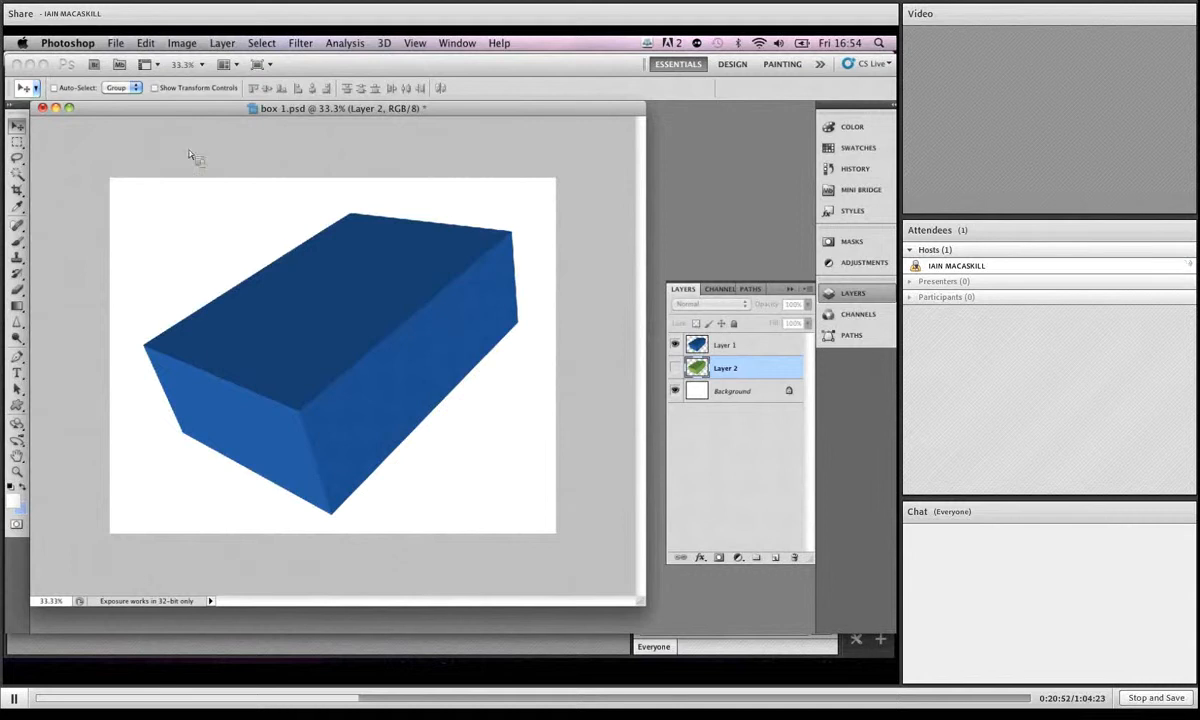
drag(155, 108, 191, 135)
click(155, 121)
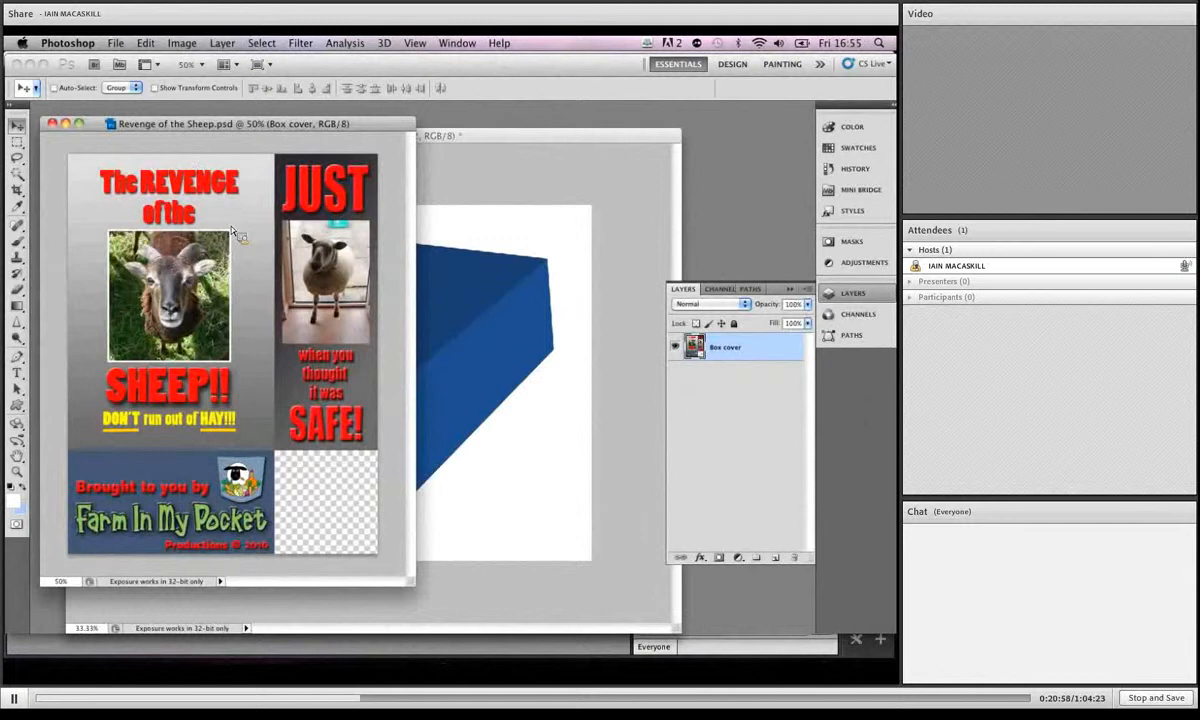
key(super+a)
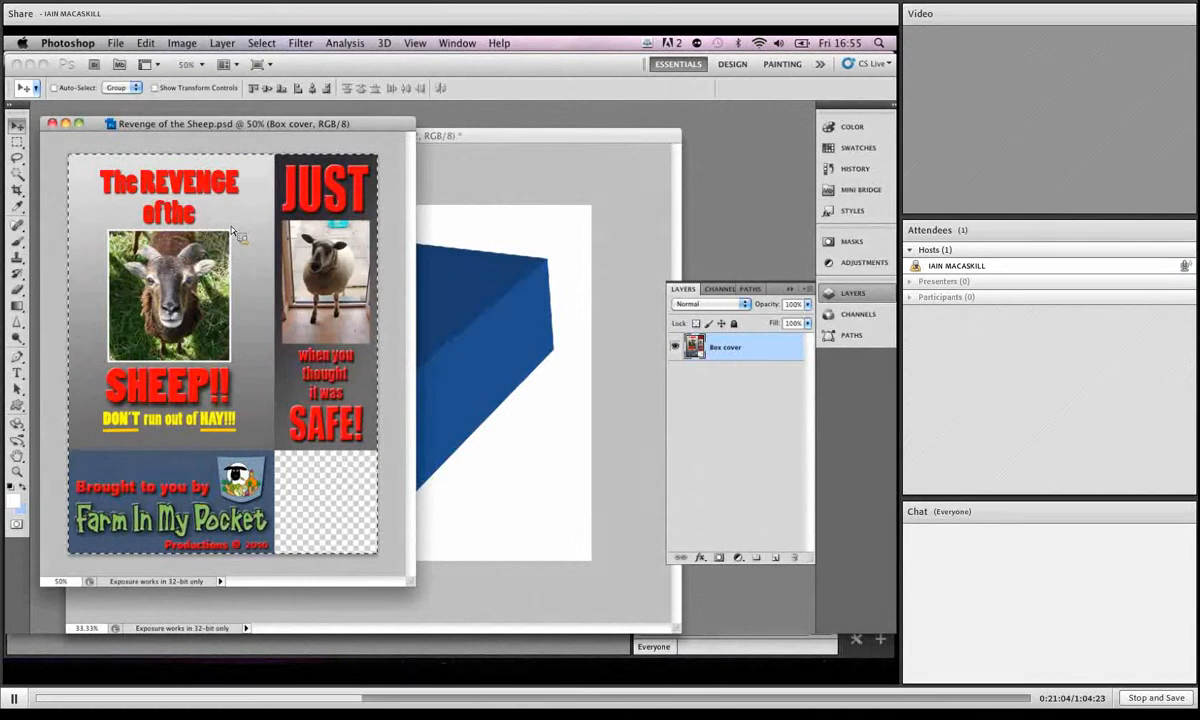
click(145, 43)
click(166, 155)
Step: Return to box 1.psd and open the Vanishing Point filter on Layer 1
click(508, 141)
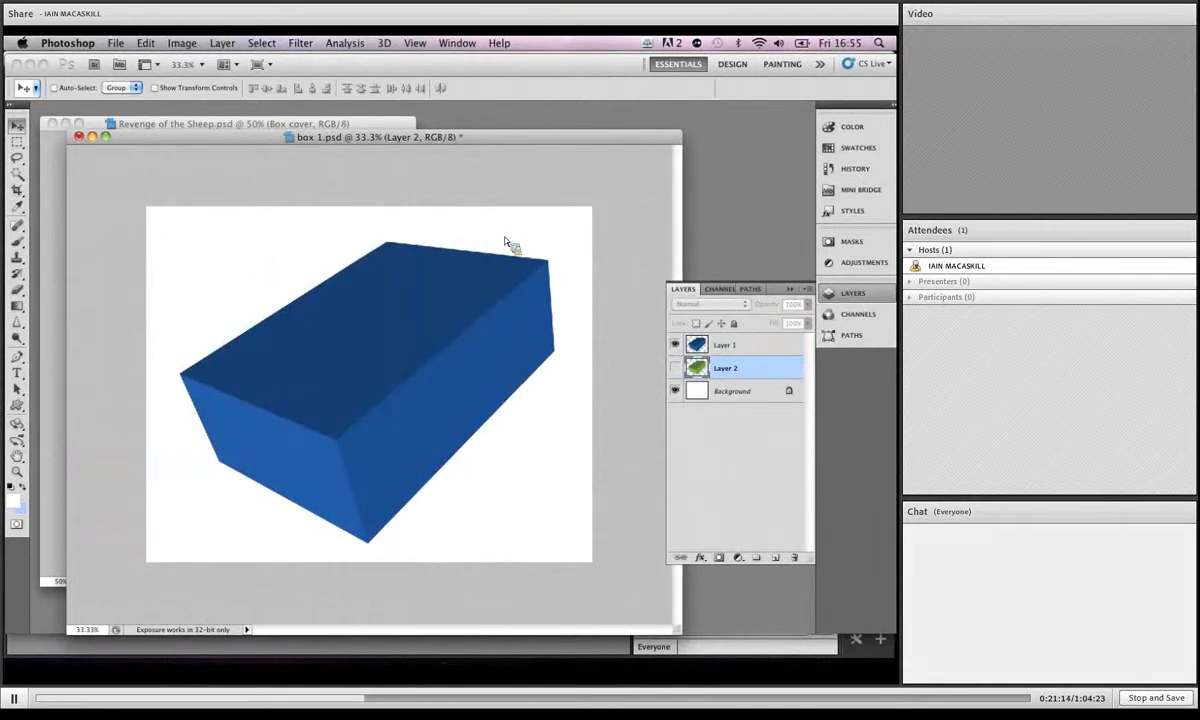
click(300, 43)
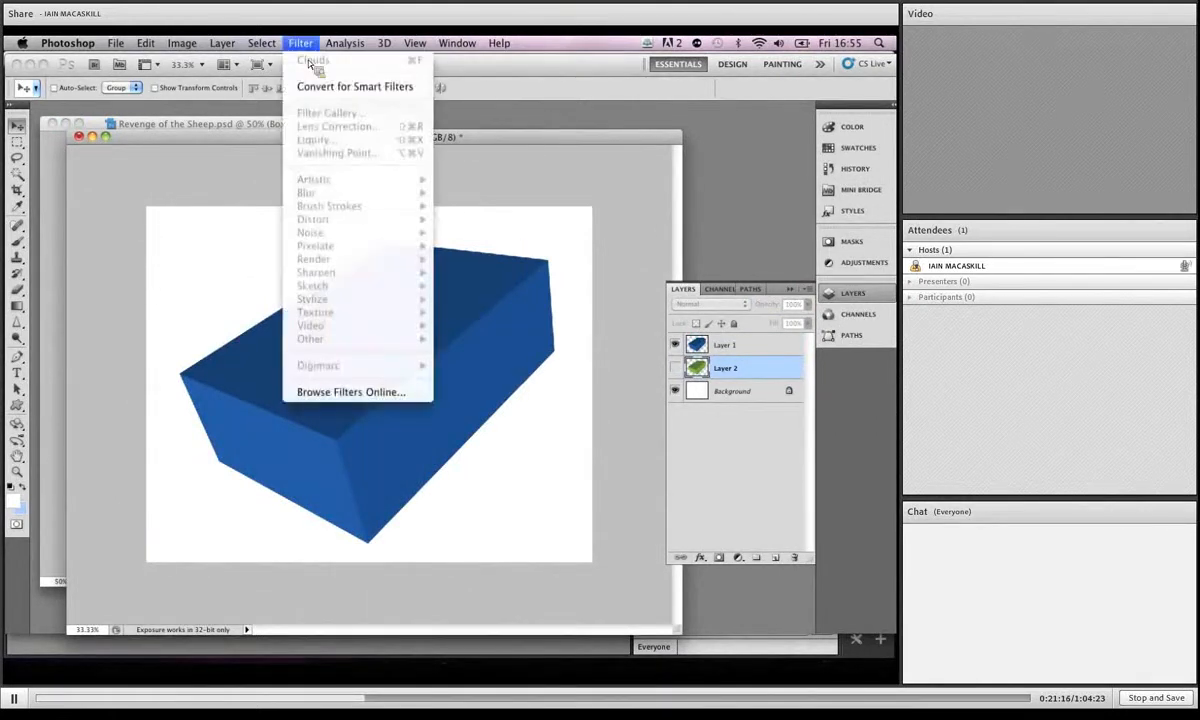
click(465, 145)
click(688, 340)
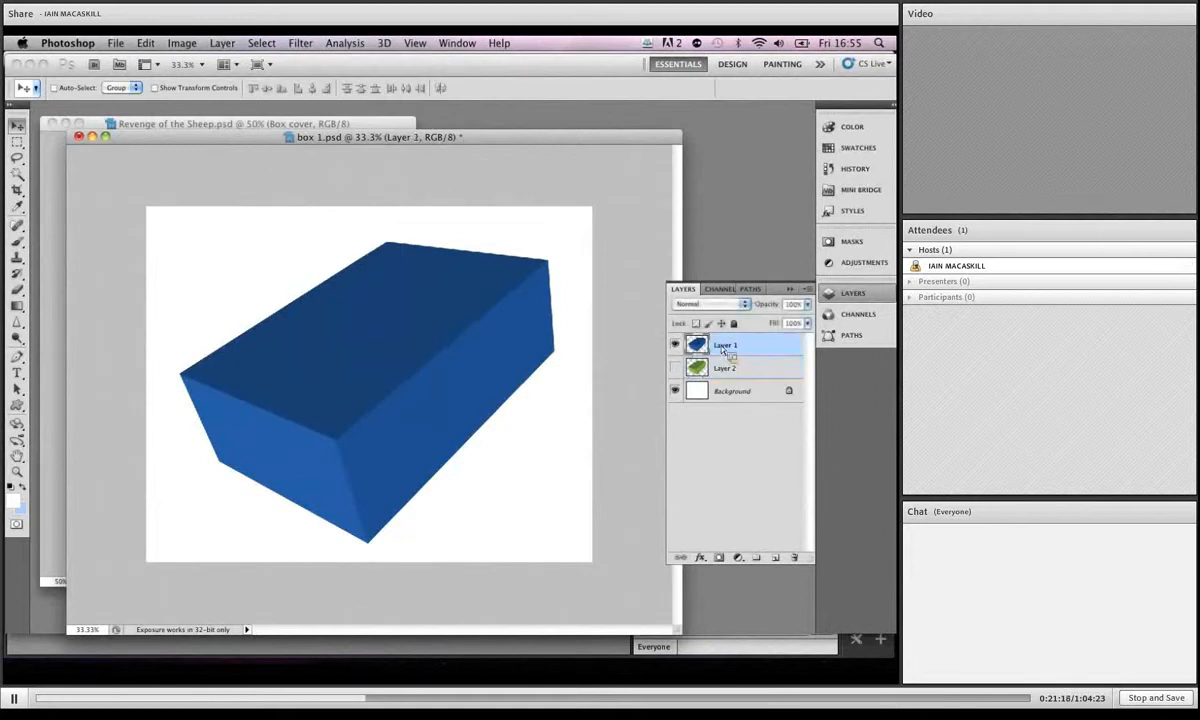
click(301, 43)
click(316, 153)
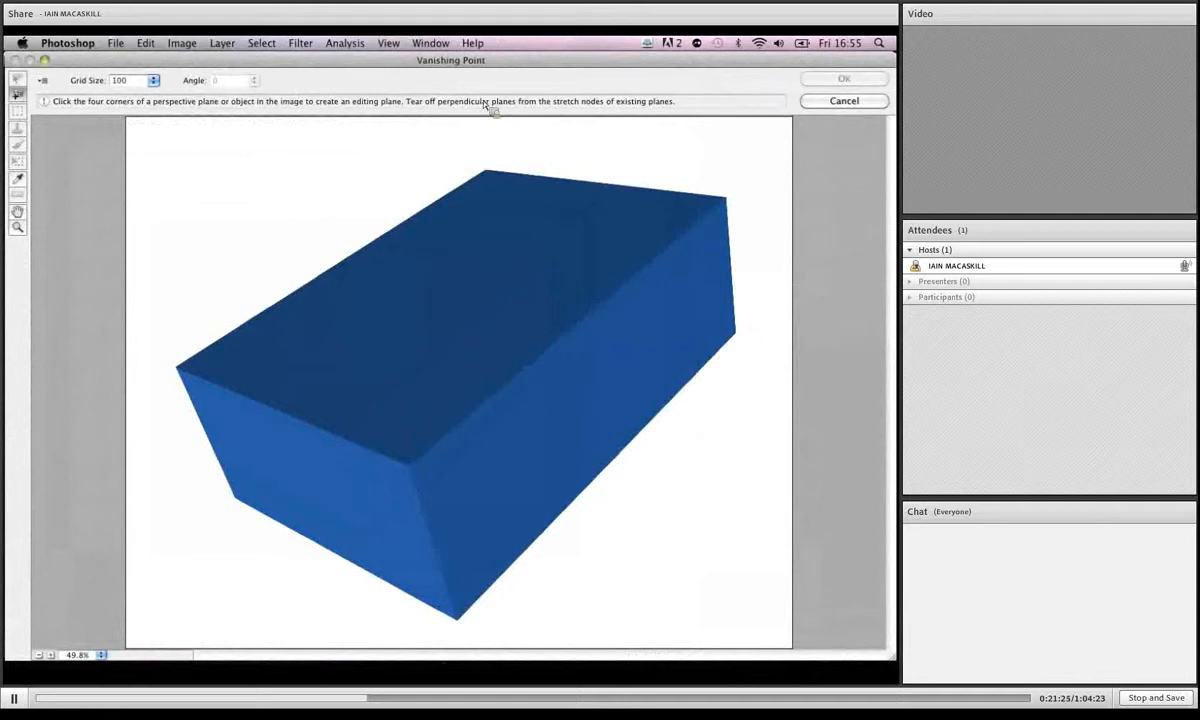
Step: Create a perspective plane over the blue box's top face by marking its four corners
click(488, 174)
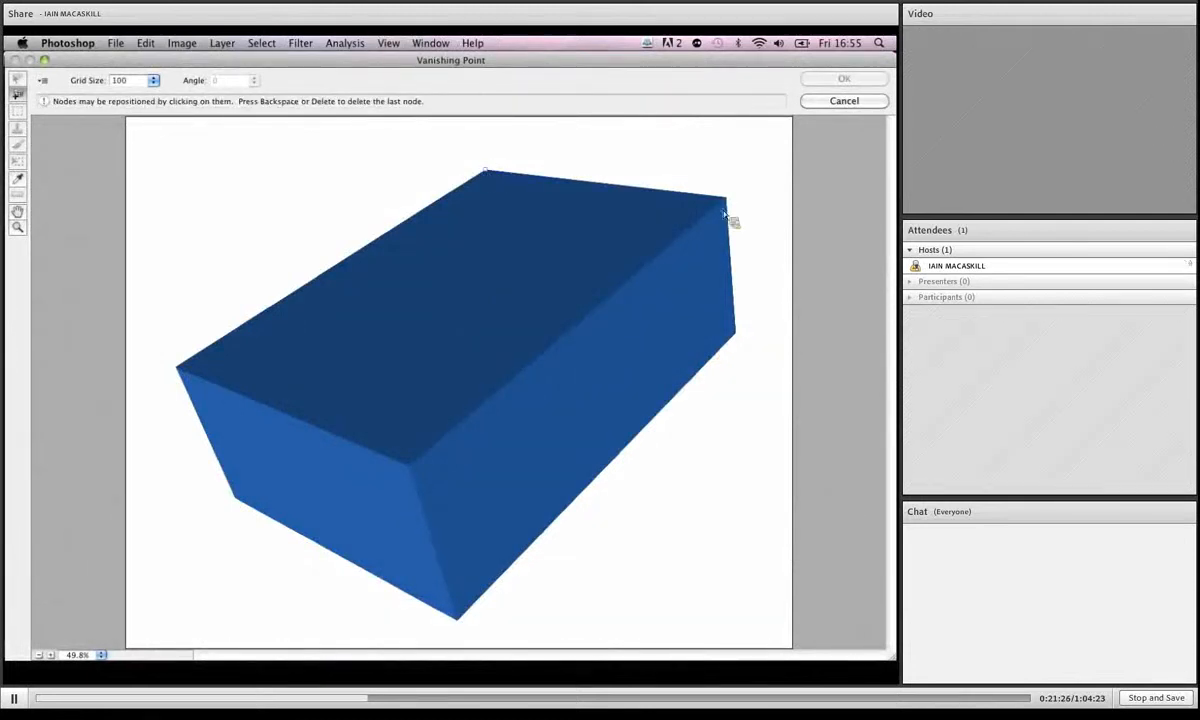
click(408, 466)
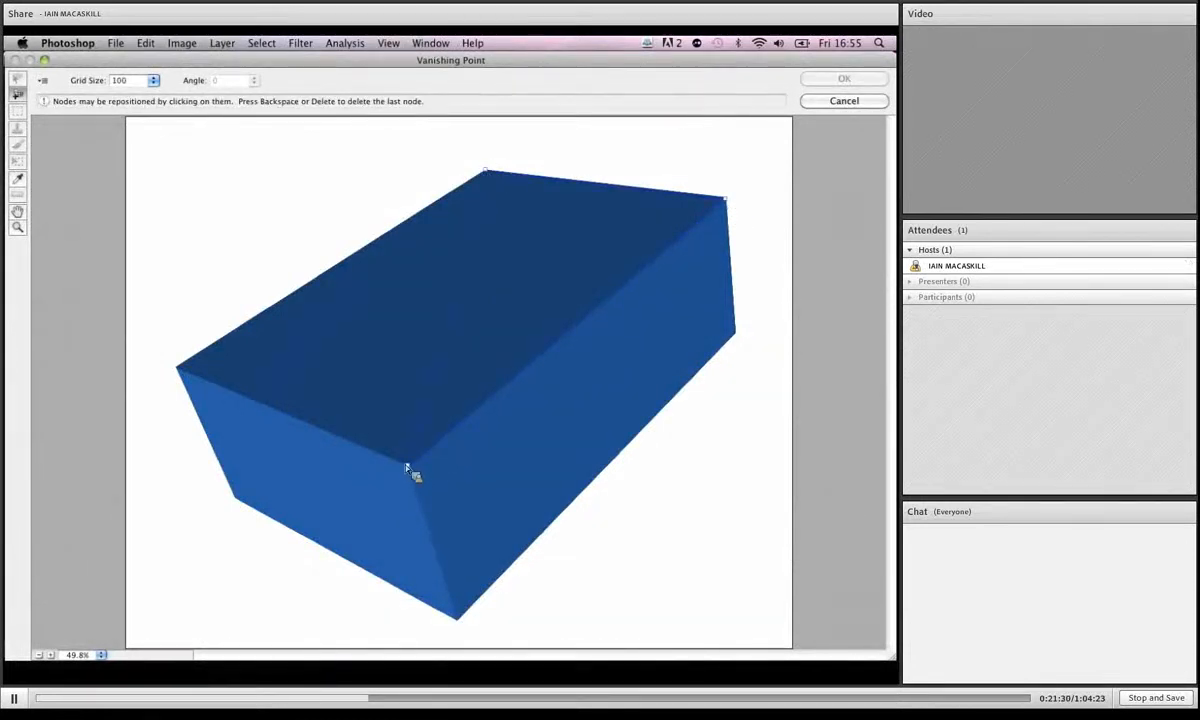
click(179, 370)
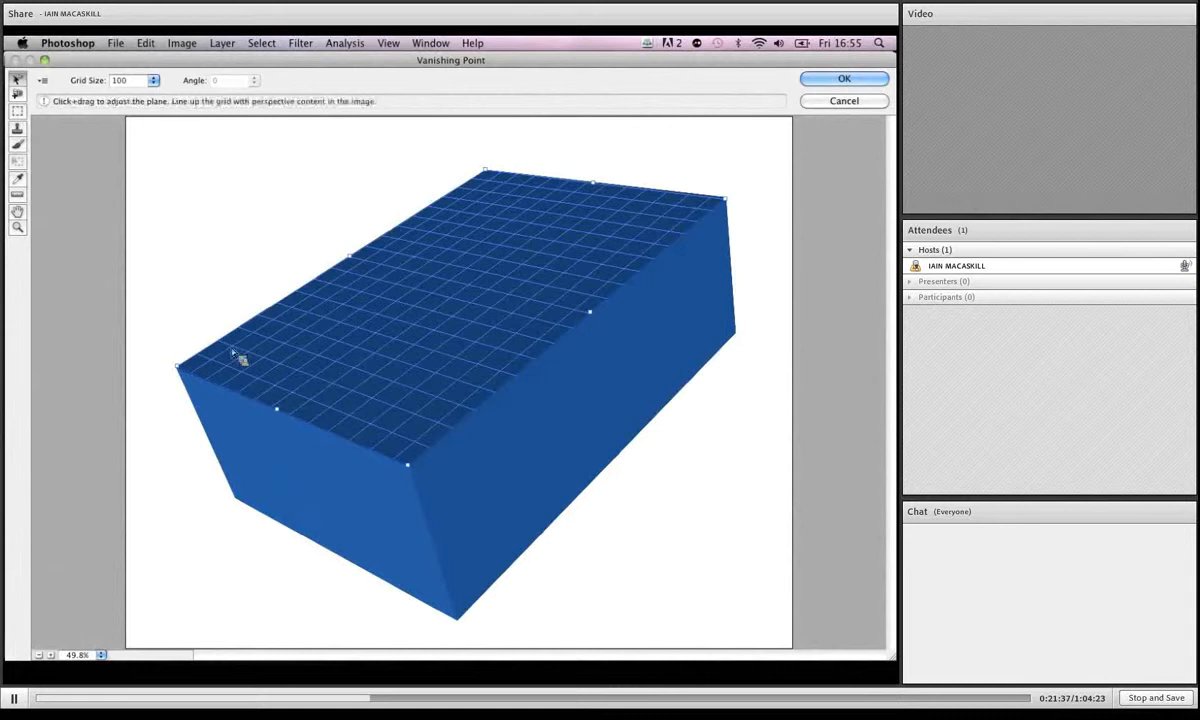
Step: Inspect the plane at 100% zoom and align its front corner with the corner where the box's three visible faces meet
key(super+space)
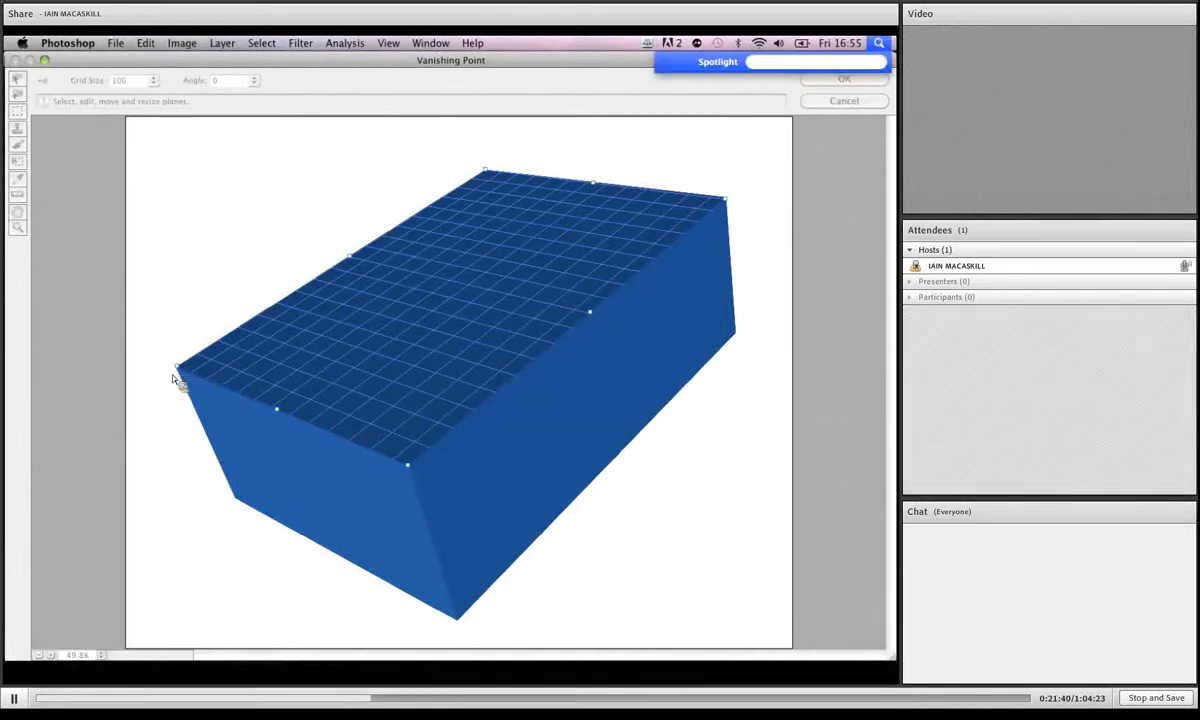
click(172, 393)
key(super+plus)
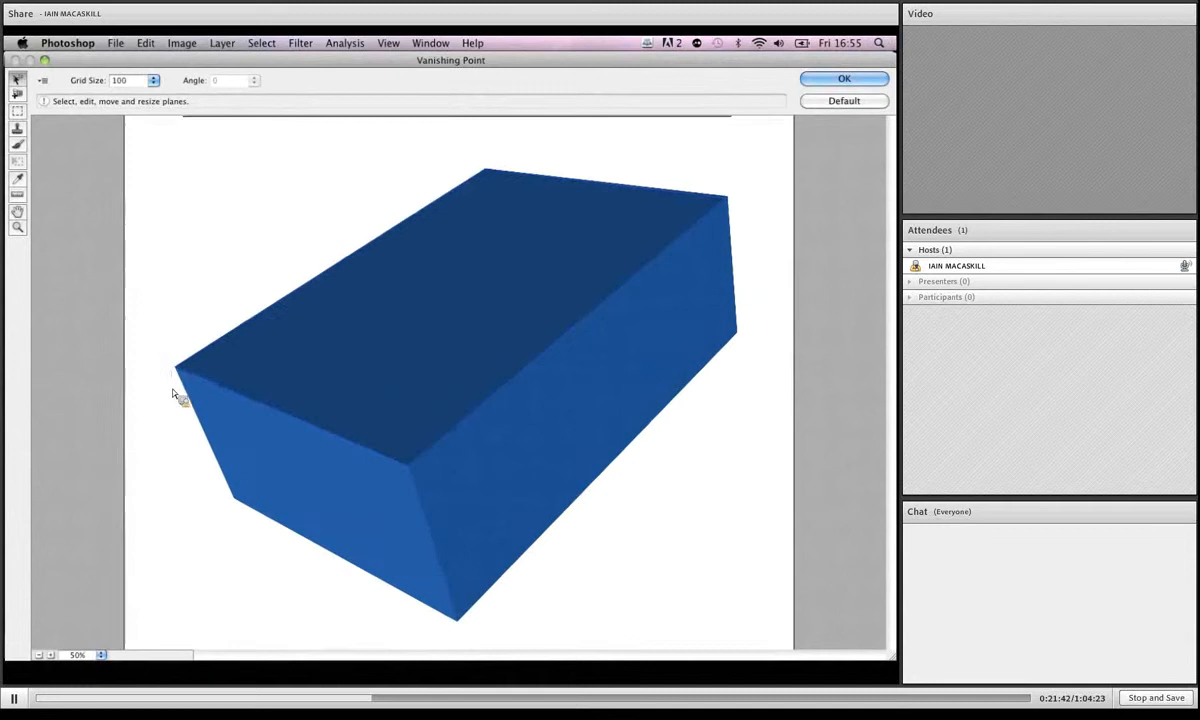
key(super+plus)
key(space)
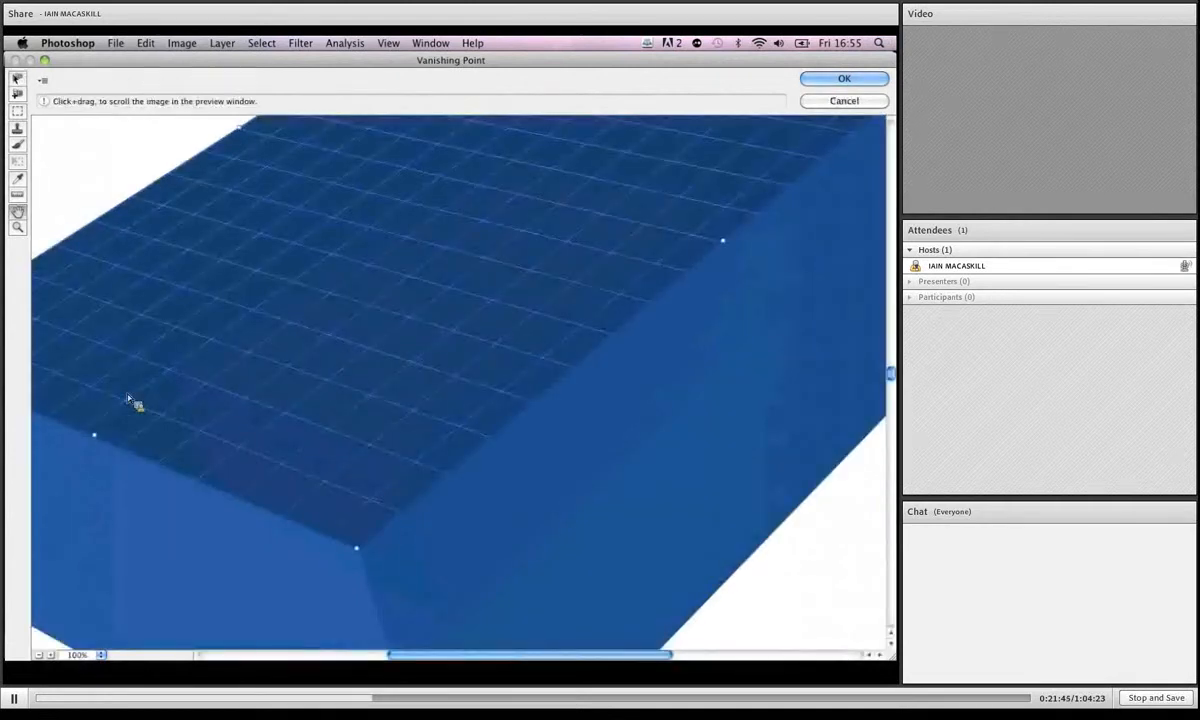
drag(131, 399, 367, 407)
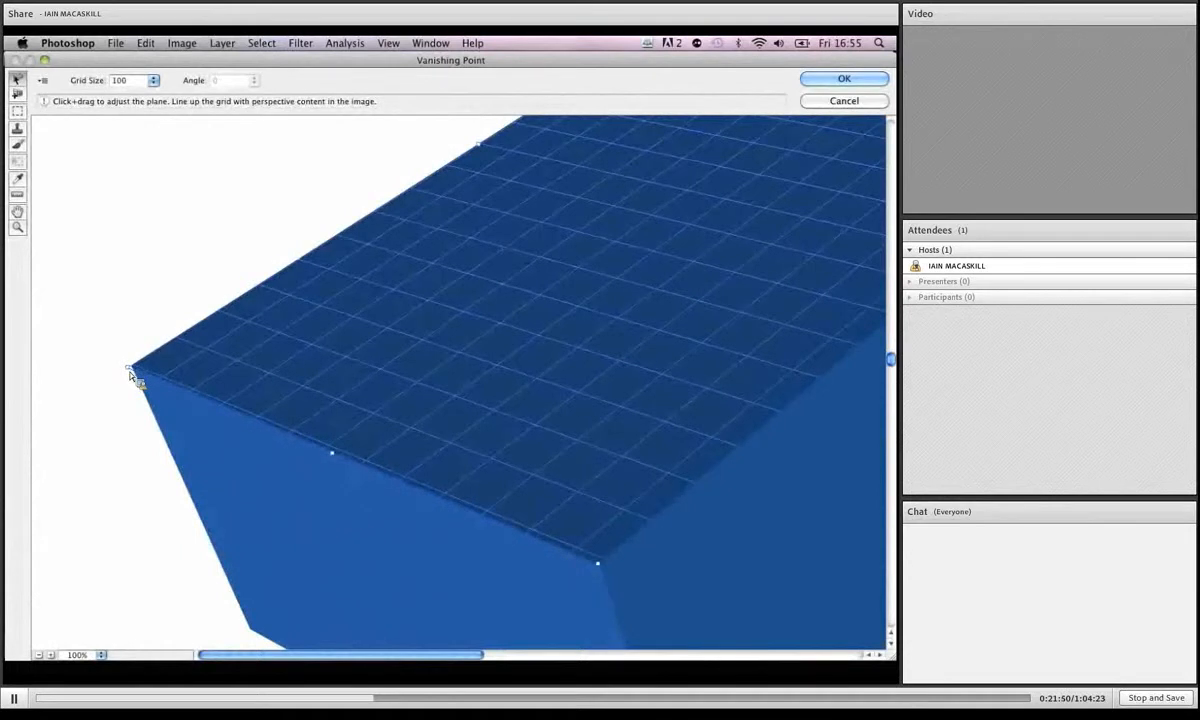
key(space)
drag(415, 397, 288, 364)
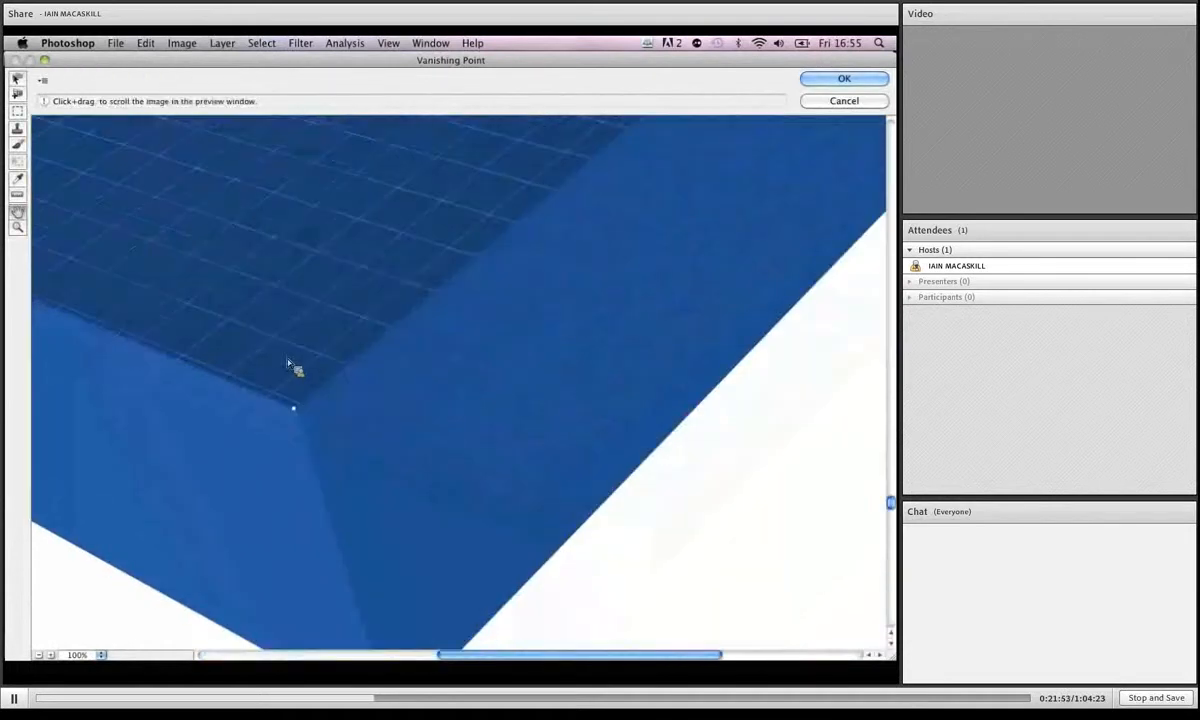
click(296, 419)
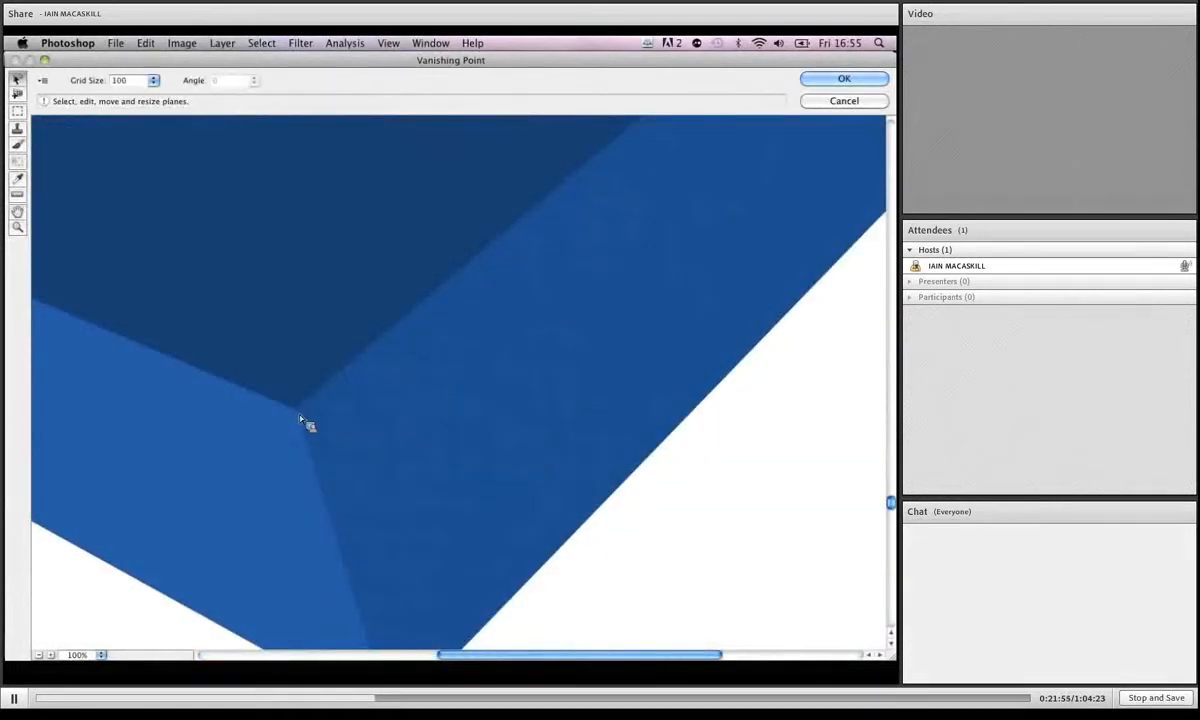
click(302, 420)
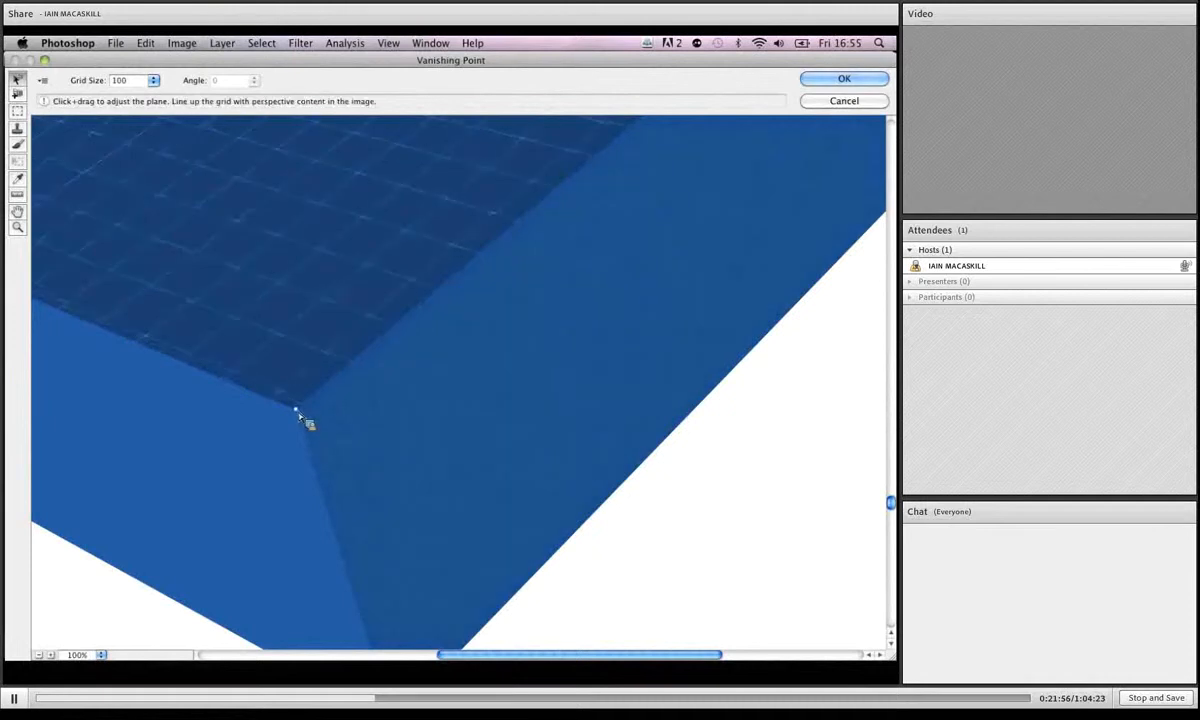
Step: Align the plane's rear right corner with the far right corner of the box's top face
key(space)
drag(730, 167, 481, 372)
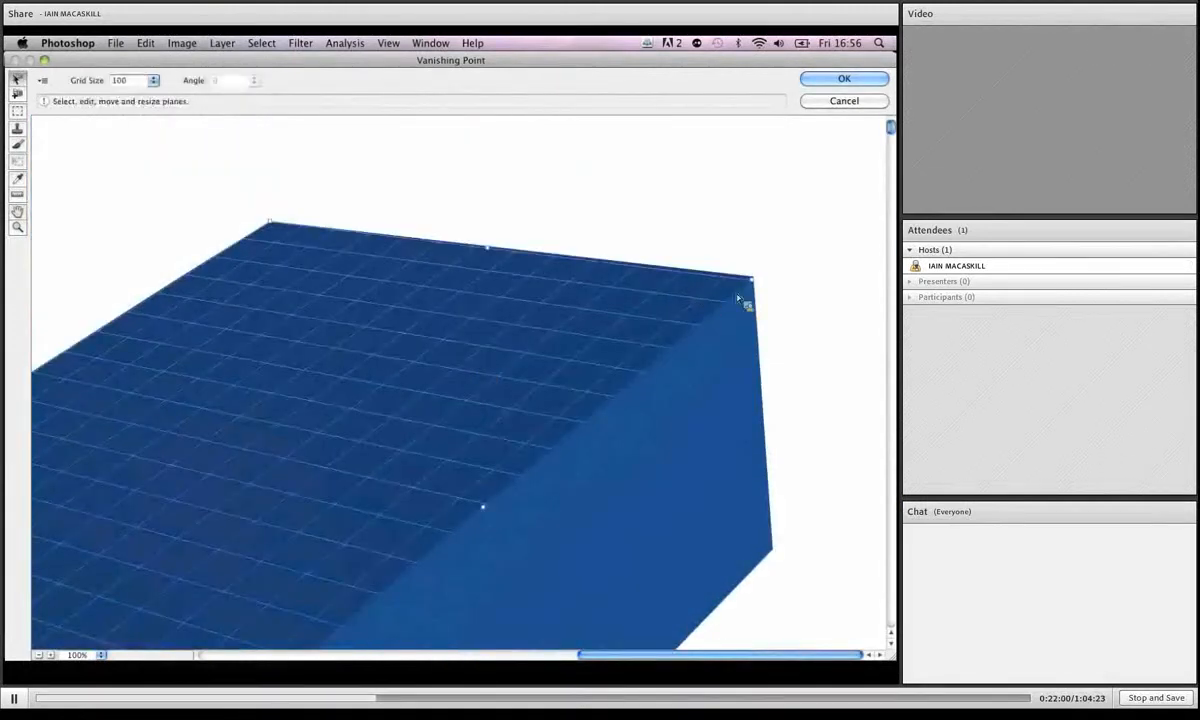
drag(752, 284, 757, 281)
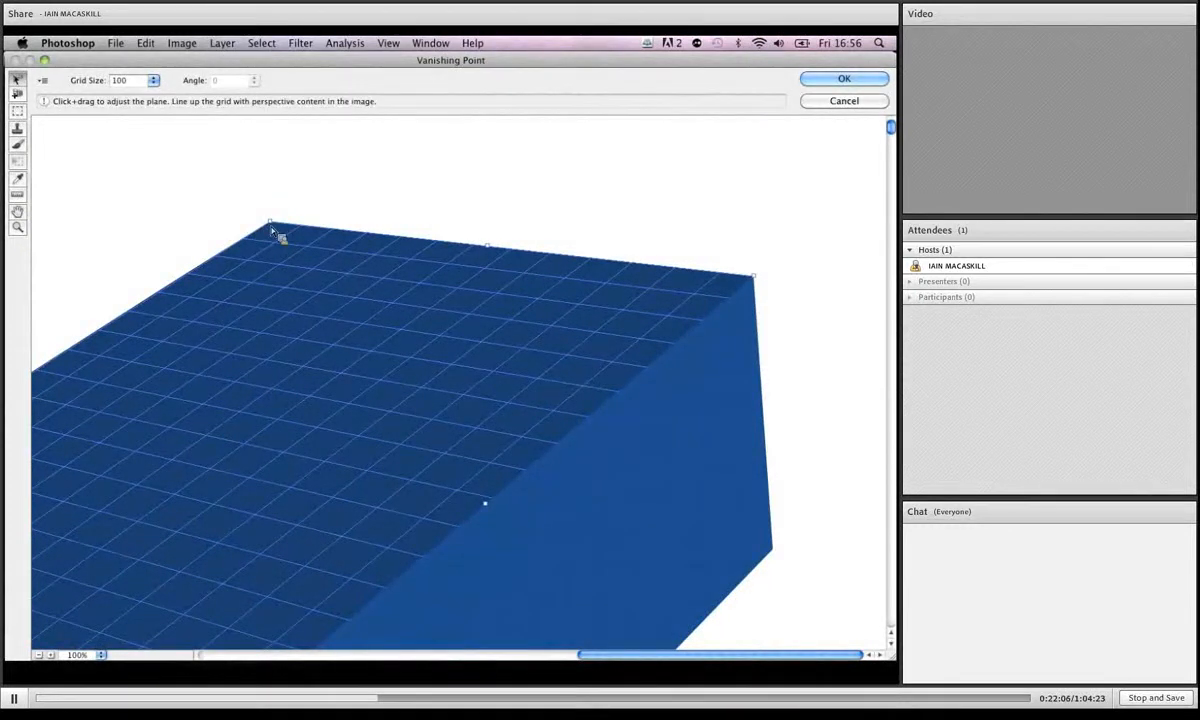
Step: Align the top plane's rear left corner with the box, and extend perpendicular planes over the box's two visible side faces
drag(272, 225, 270, 221)
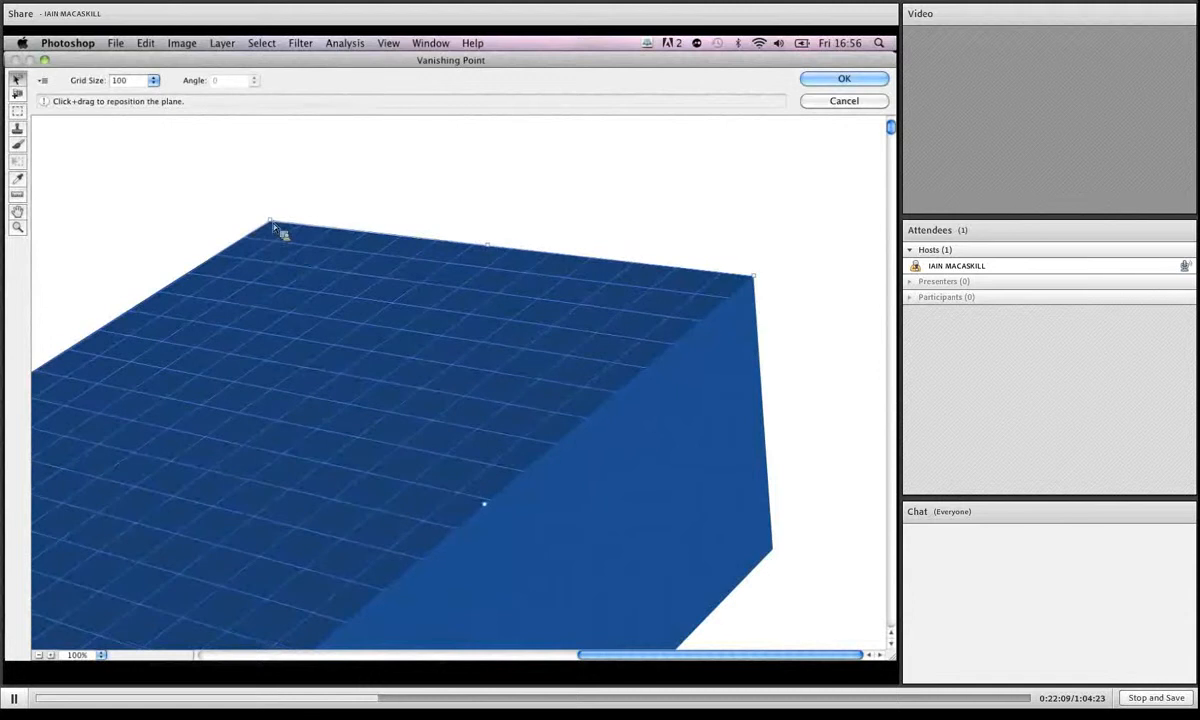
key(super+0)
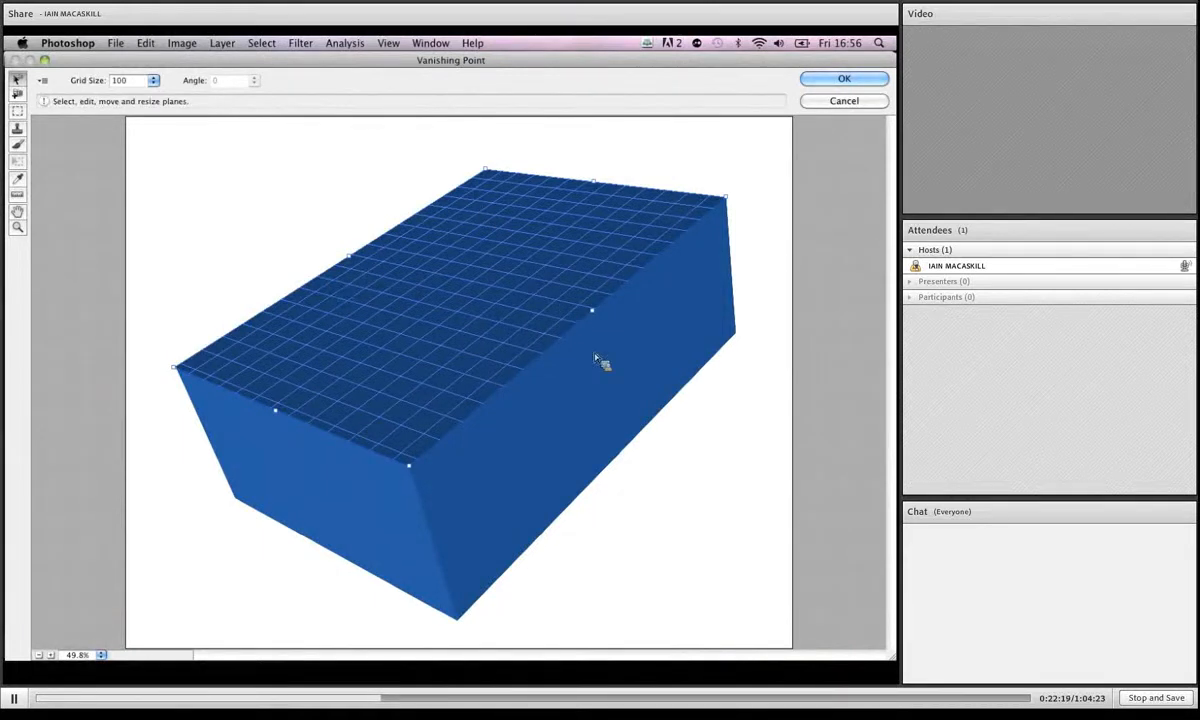
key(alt)
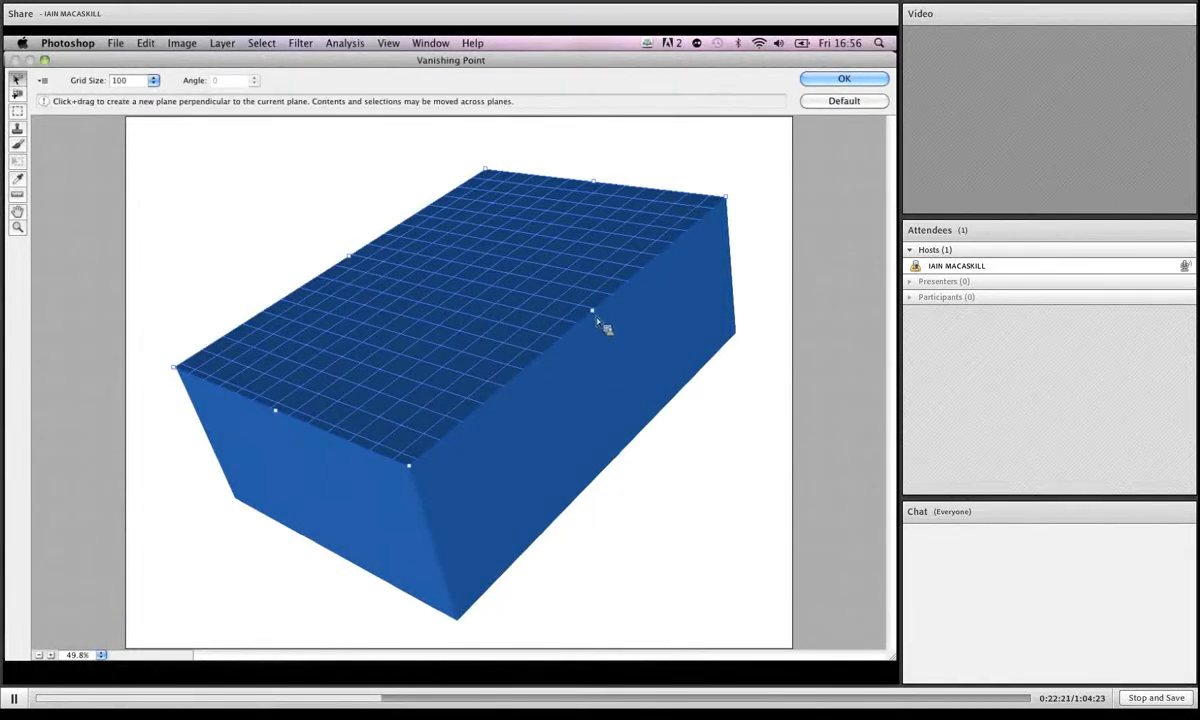
drag(593, 313, 620, 462)
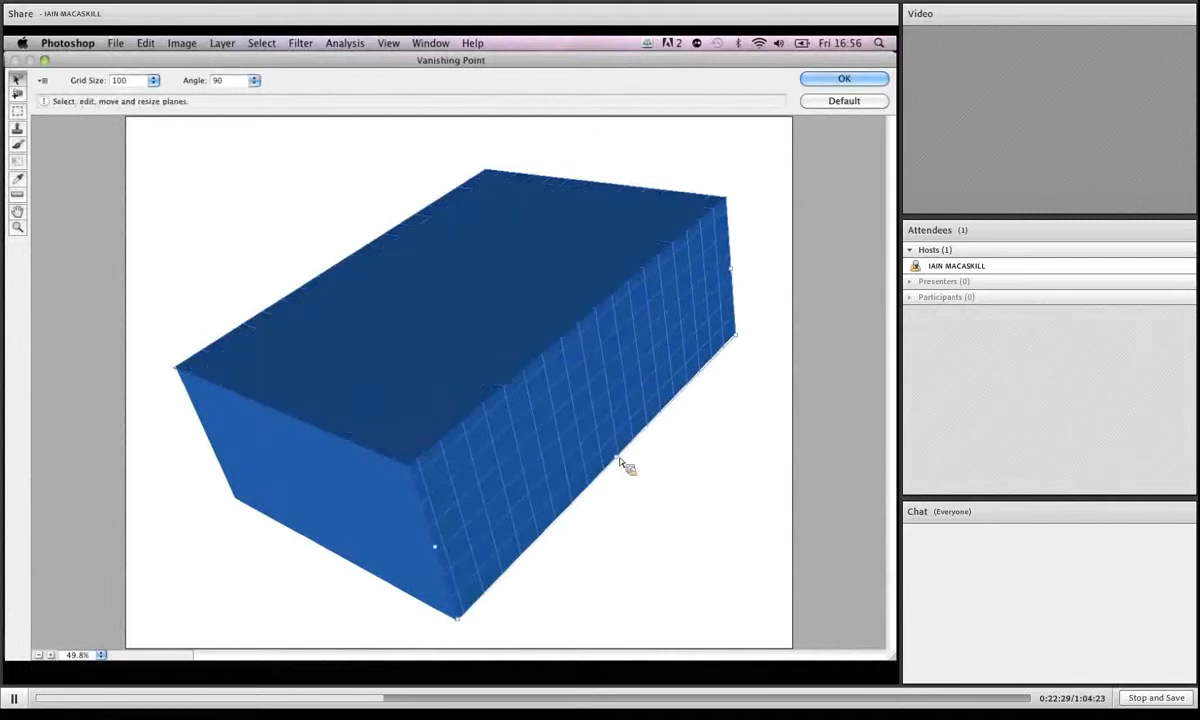
click(340, 407)
drag(281, 420, 334, 557)
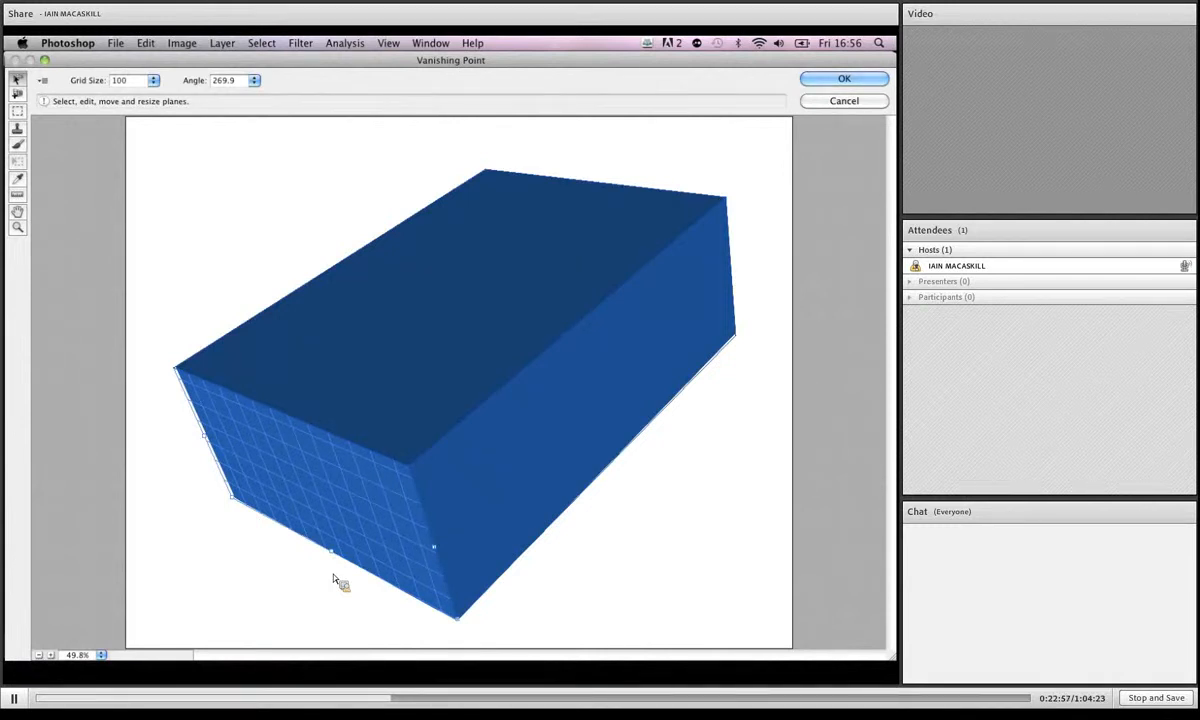
Step: Paste the copied cover artwork and place it on the top plane so it wraps from the face's rear left corner
click(420, 311)
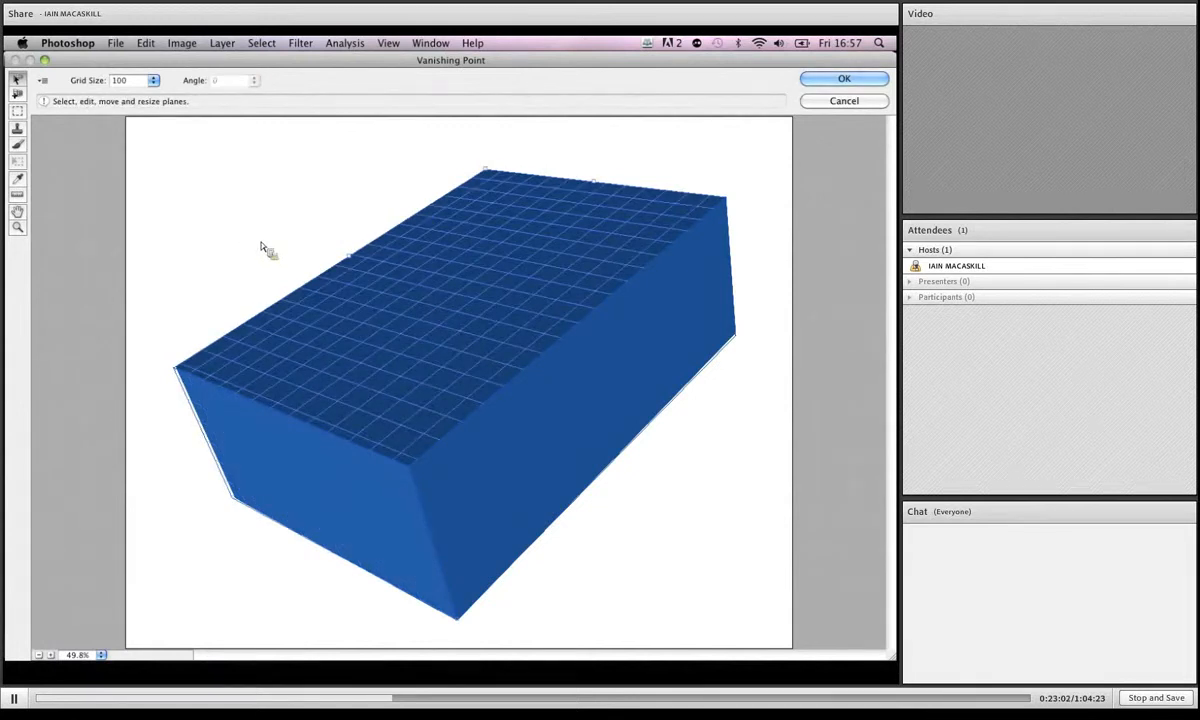
key(alt)
key(super+v)
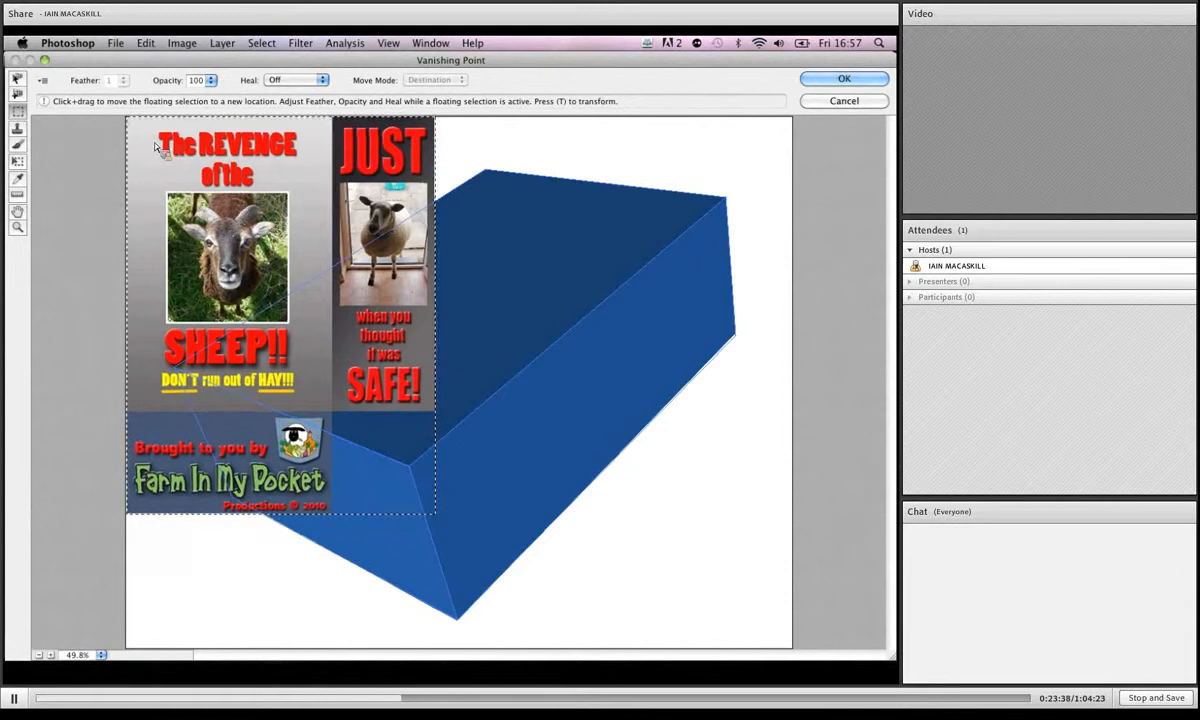
drag(155, 146, 489, 190)
click(389, 188)
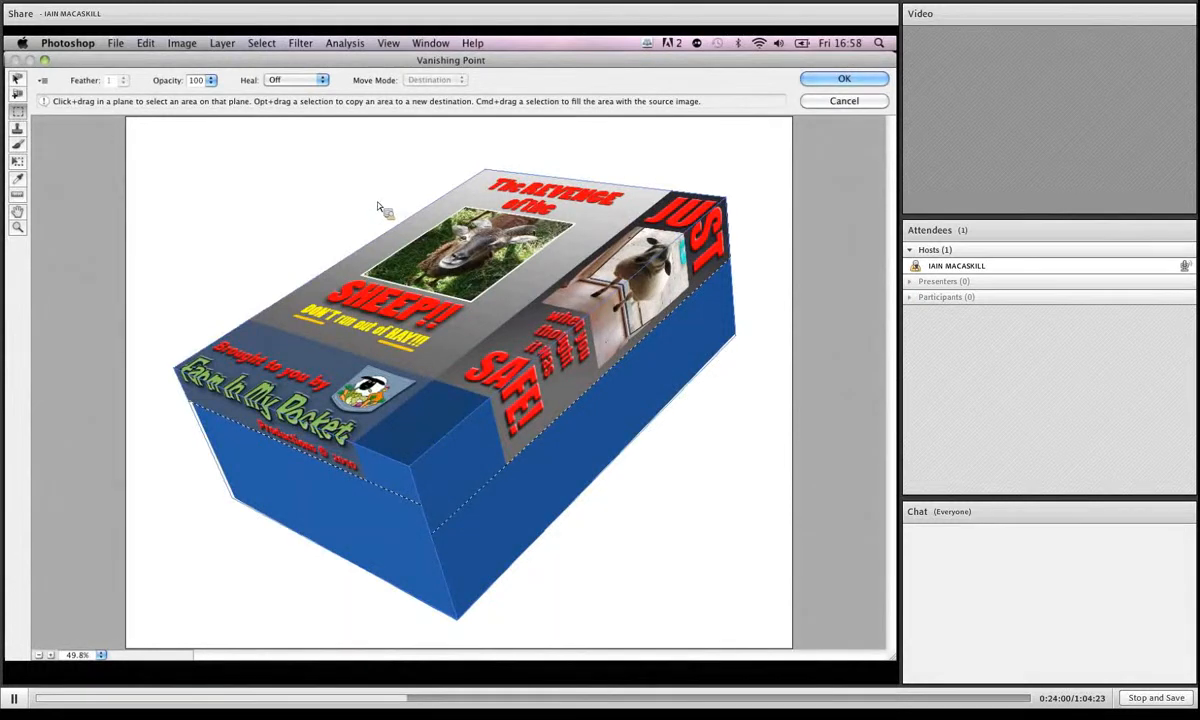
Step: Transform the pasted artwork, stretching its edges until it fills the box's top face and both side faces
key(t)
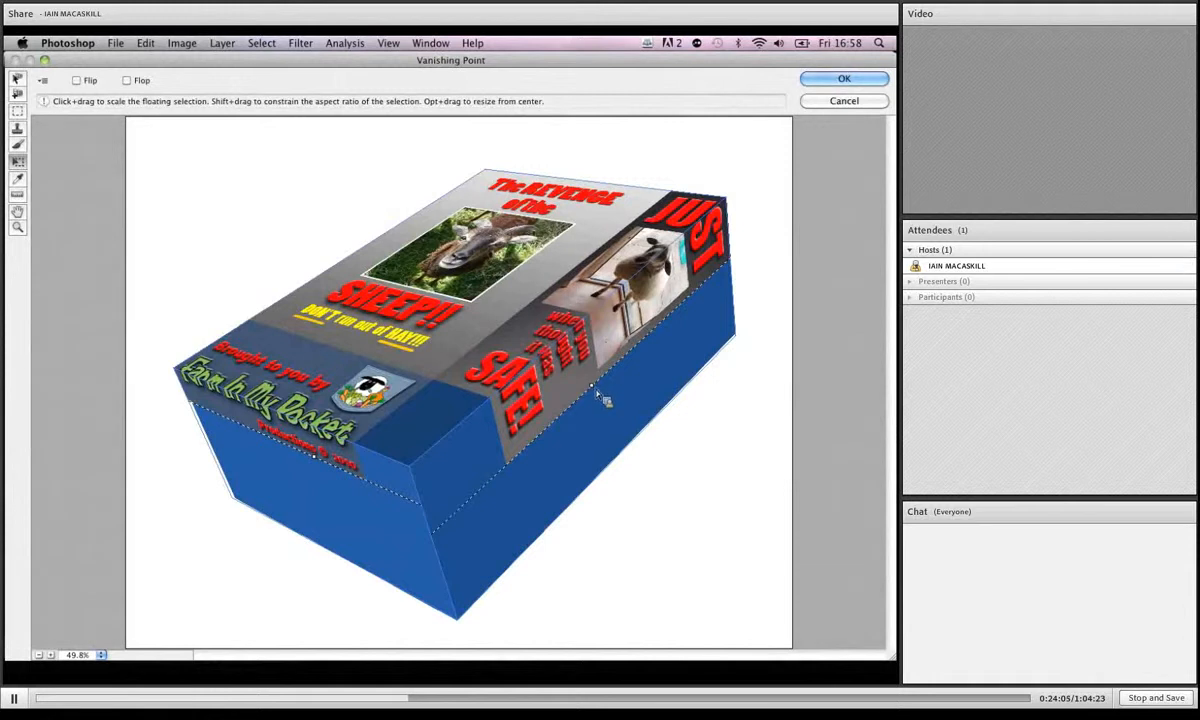
drag(606, 402, 638, 500)
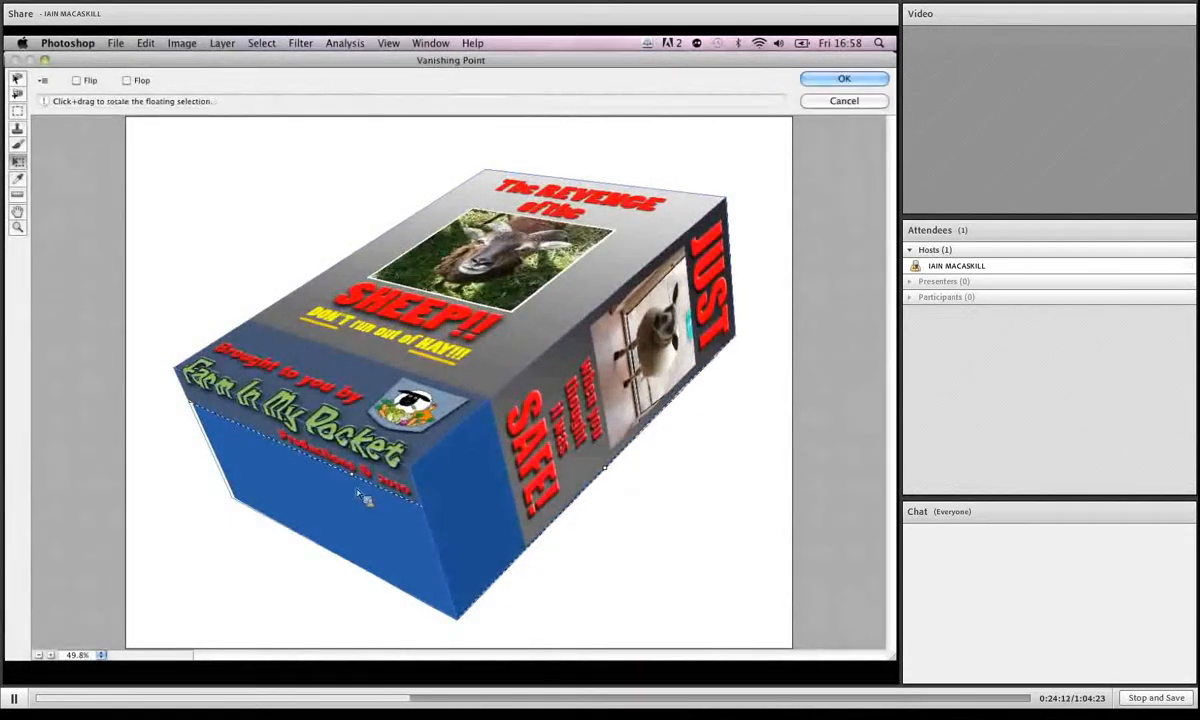
drag(364, 496, 428, 624)
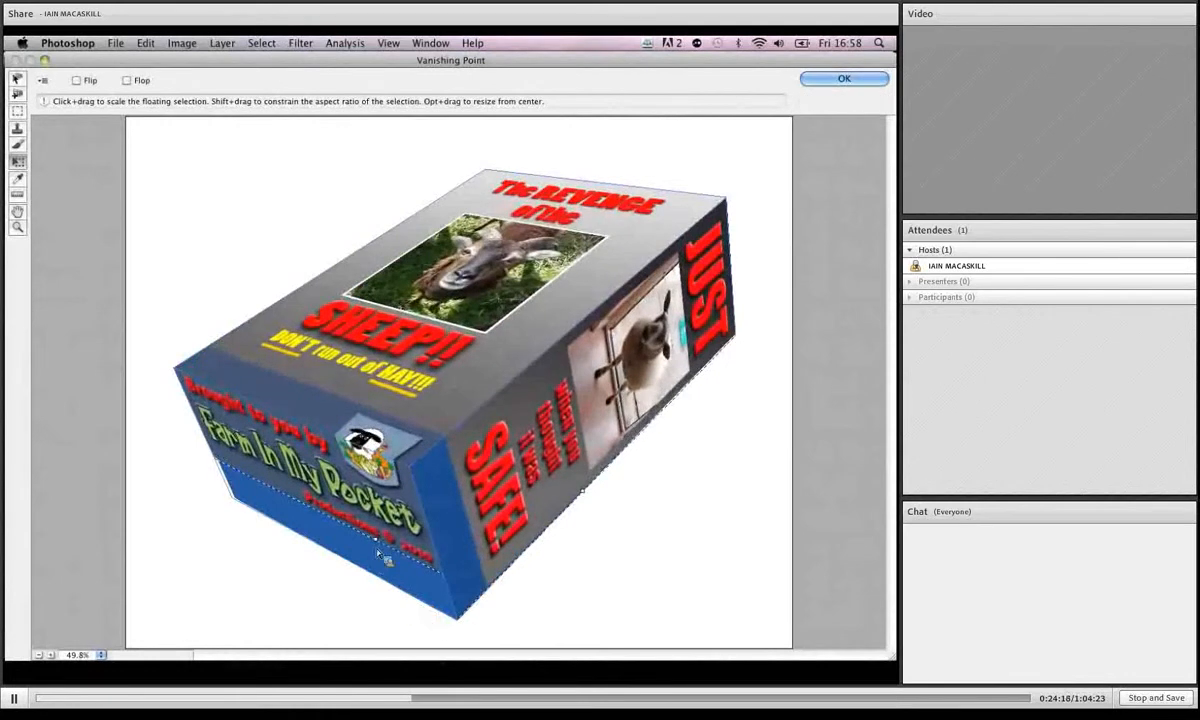
drag(382, 552, 426, 646)
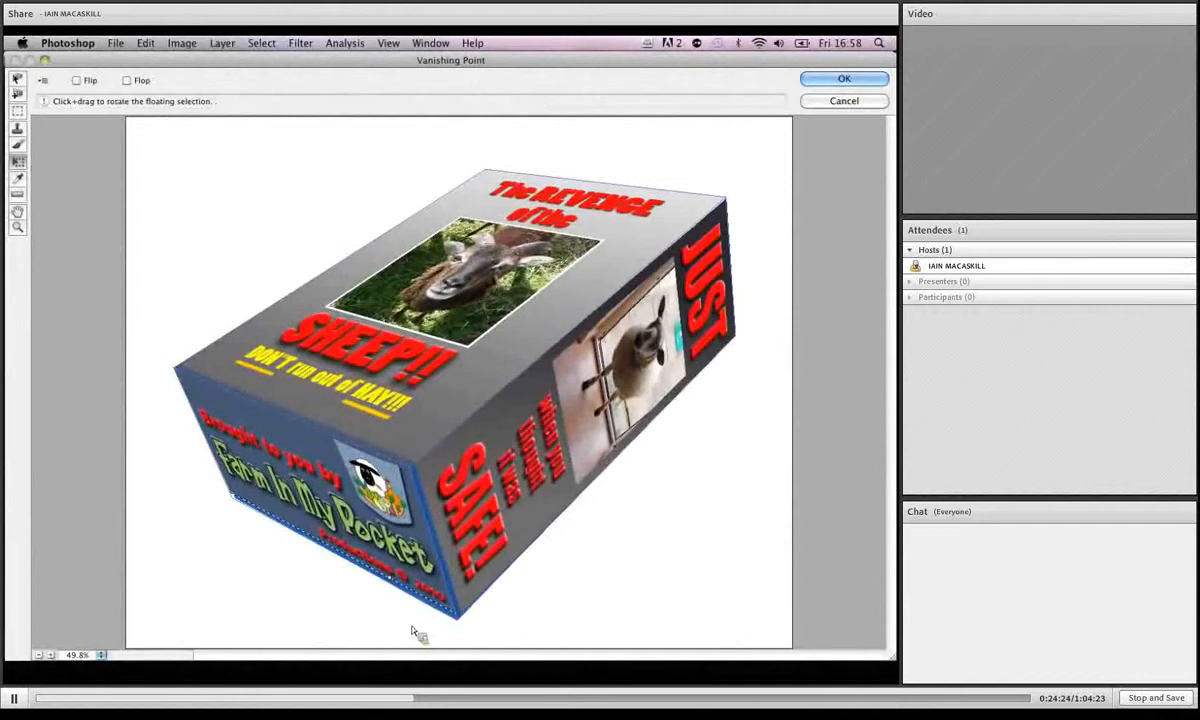
drag(395, 588, 405, 604)
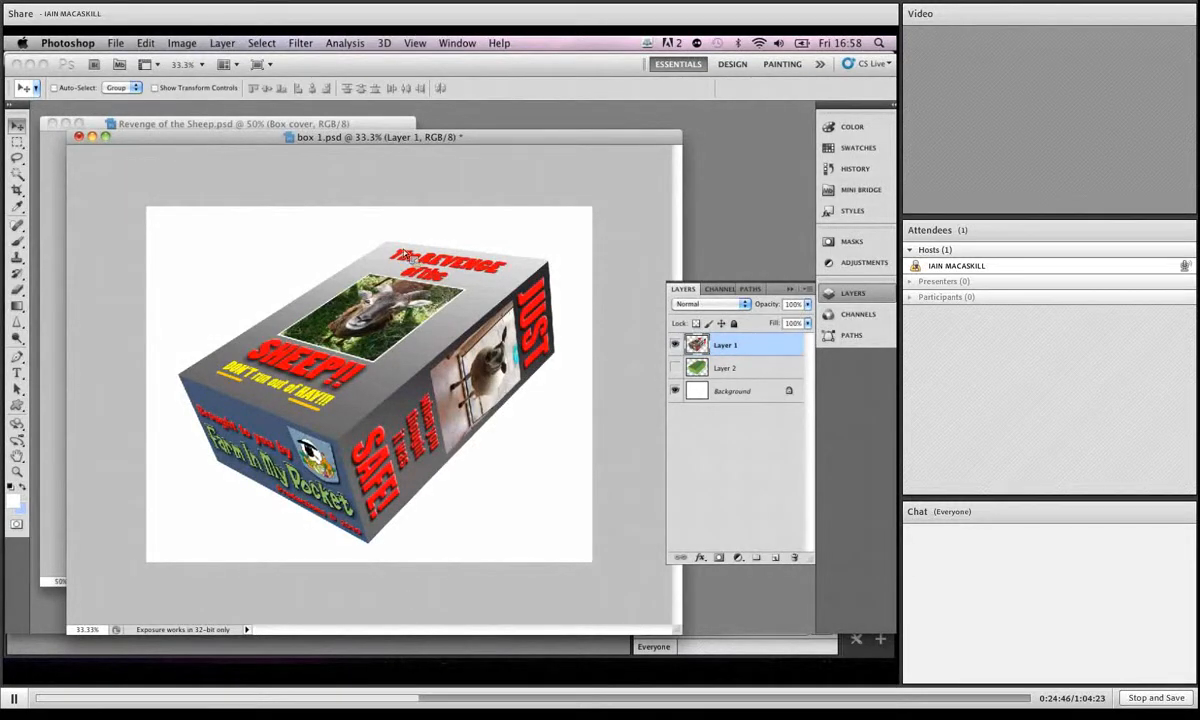
Step: Close box 1.psd without saving its changes, and close Revenge of the Sheep.psd
click(80, 137)
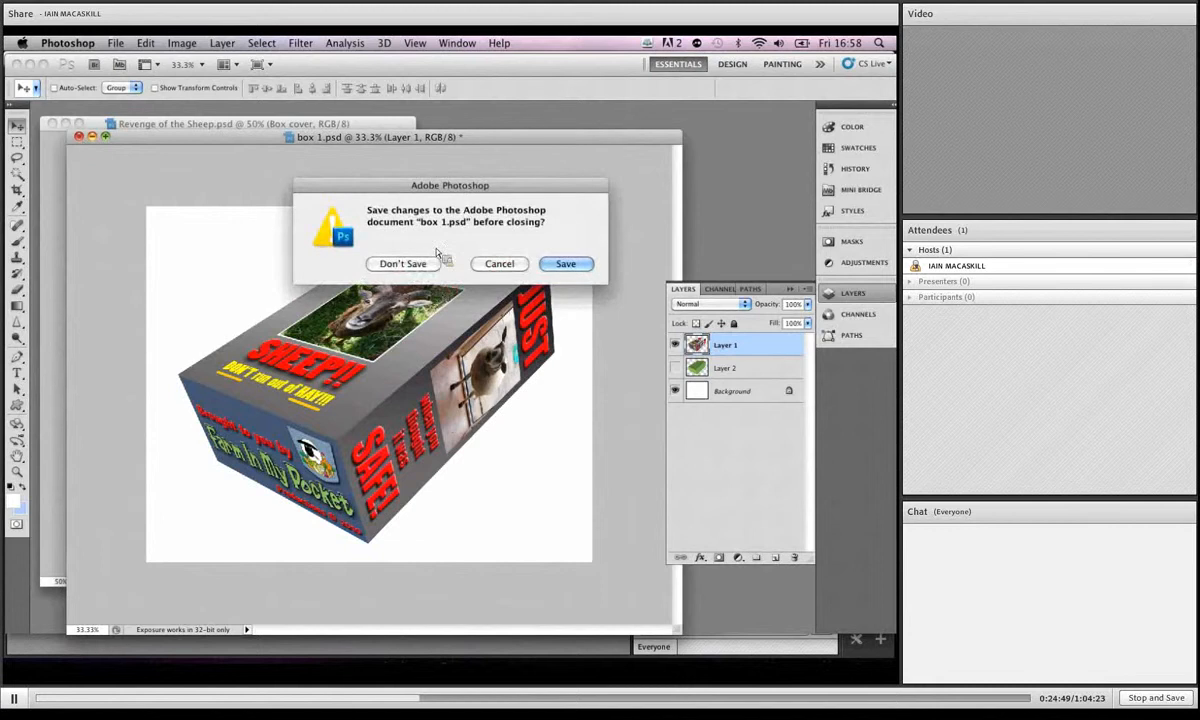
click(404, 263)
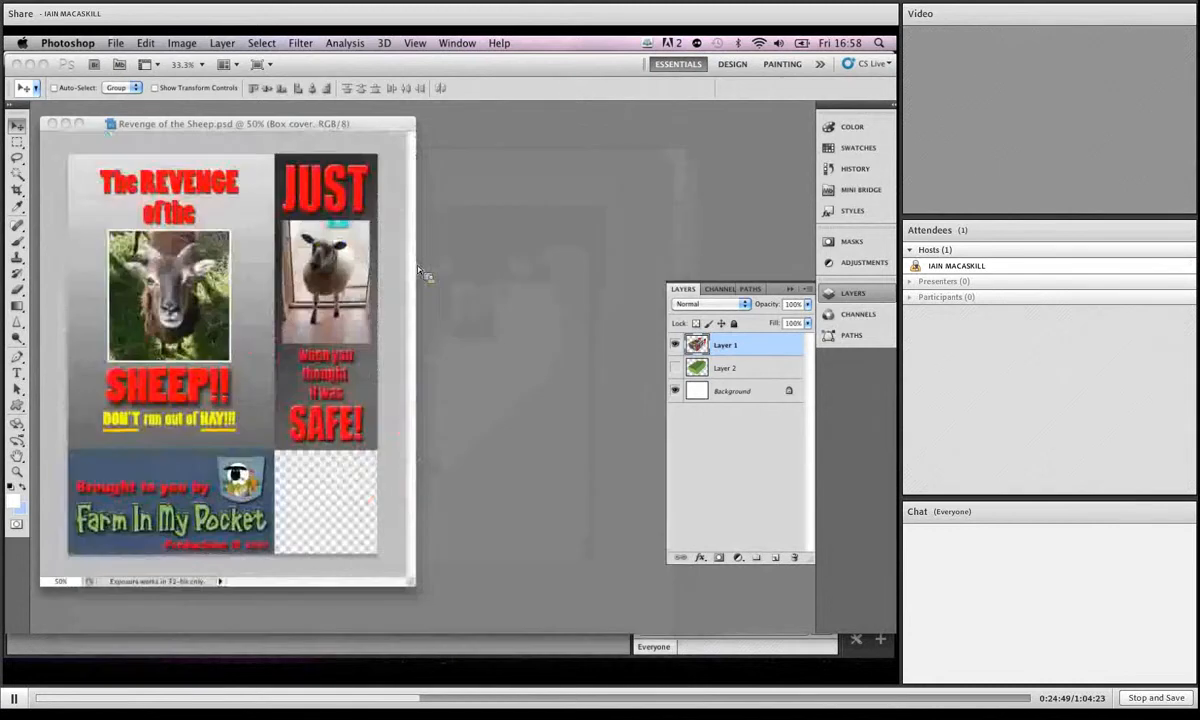
click(52, 123)
Step: Open hair.psd from the 2 Difficult Cutouts folder and enlarge its window to show the whole image
click(116, 43)
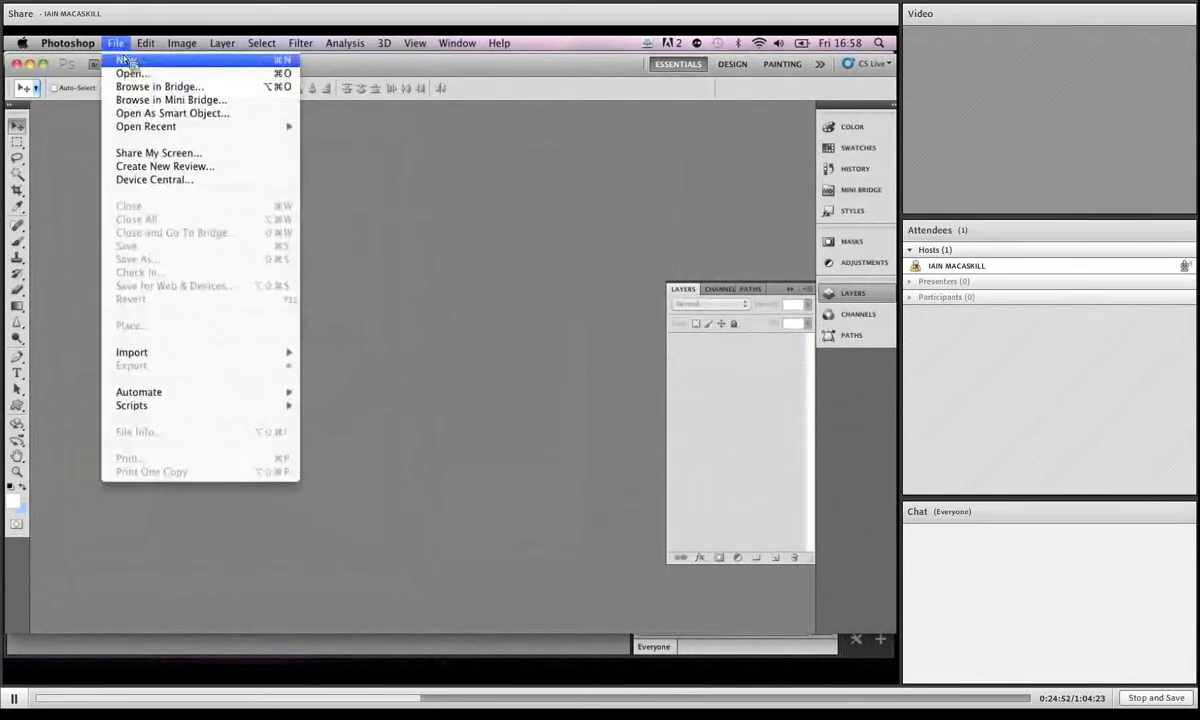
click(132, 74)
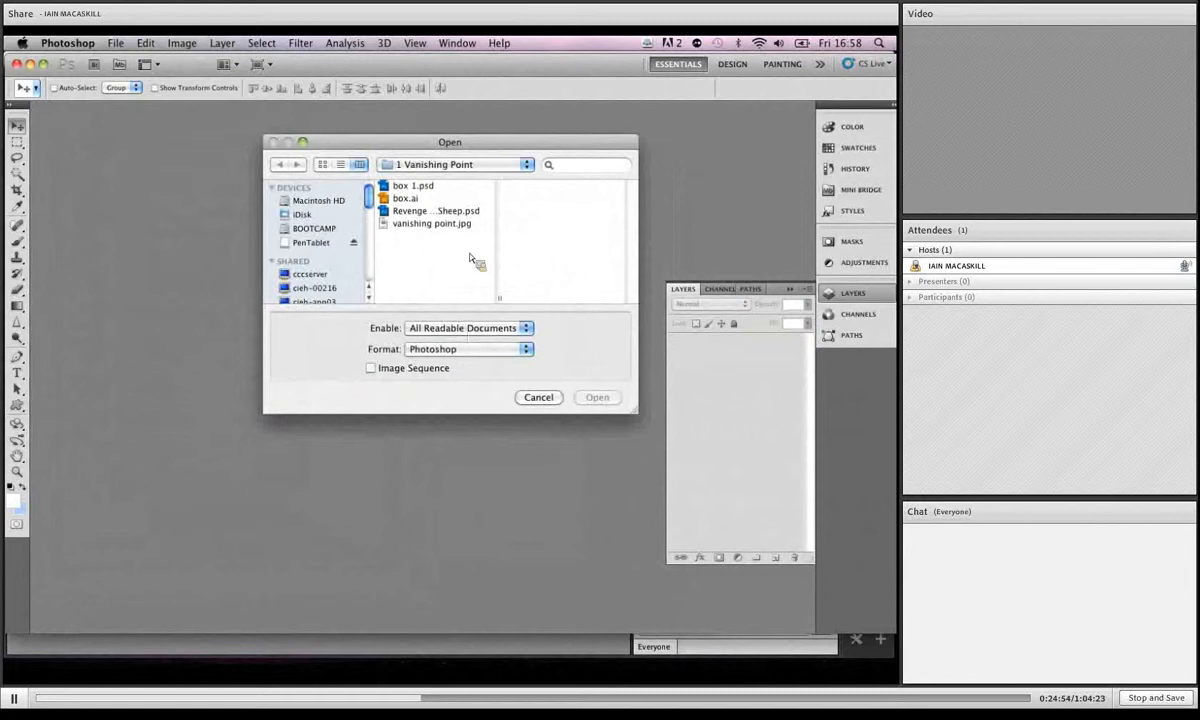
click(452, 165)
click(455, 181)
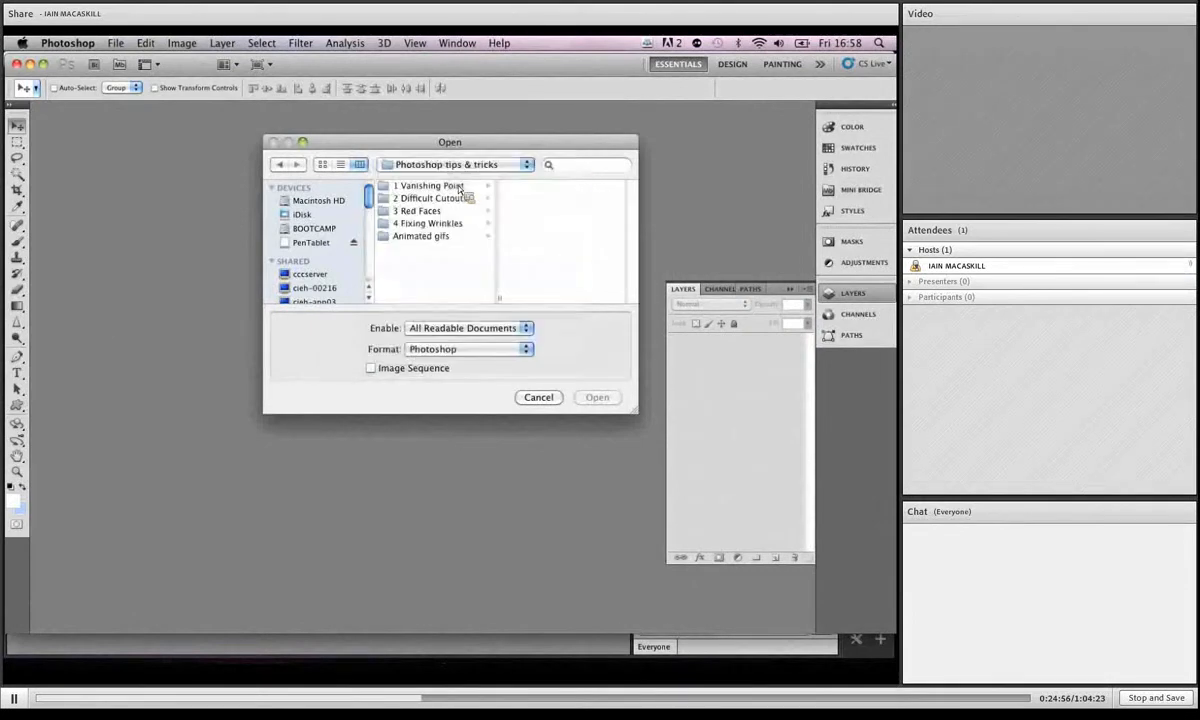
click(404, 198)
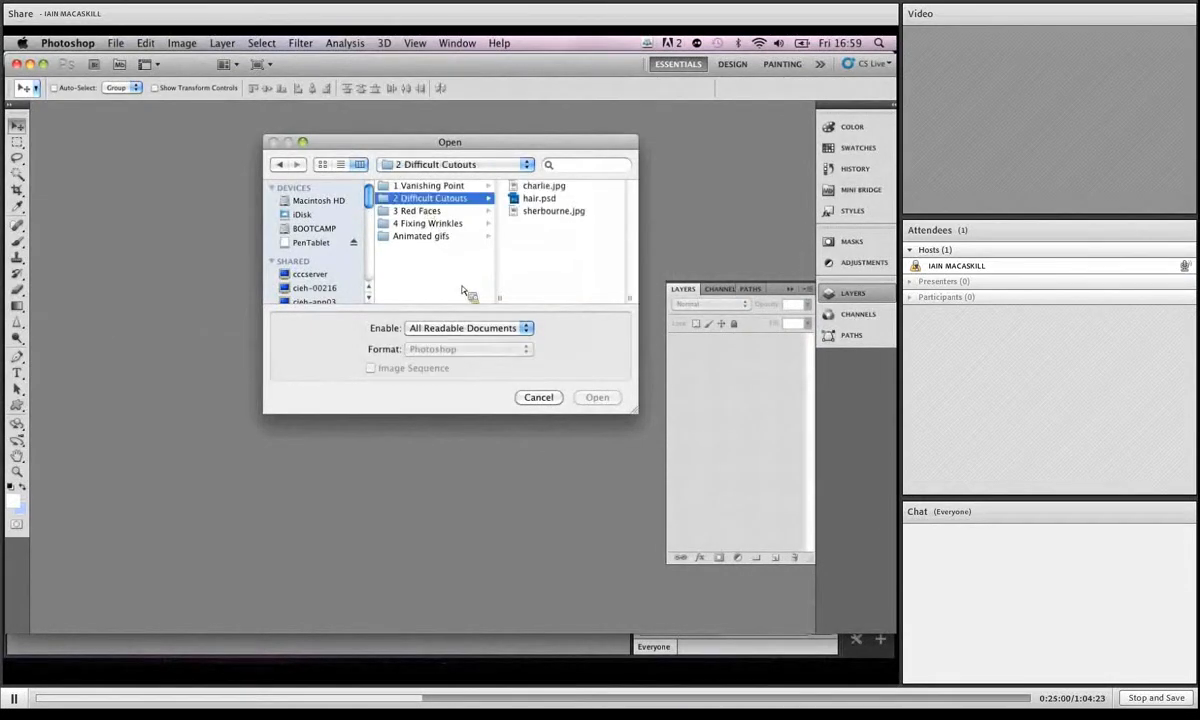
click(539, 198)
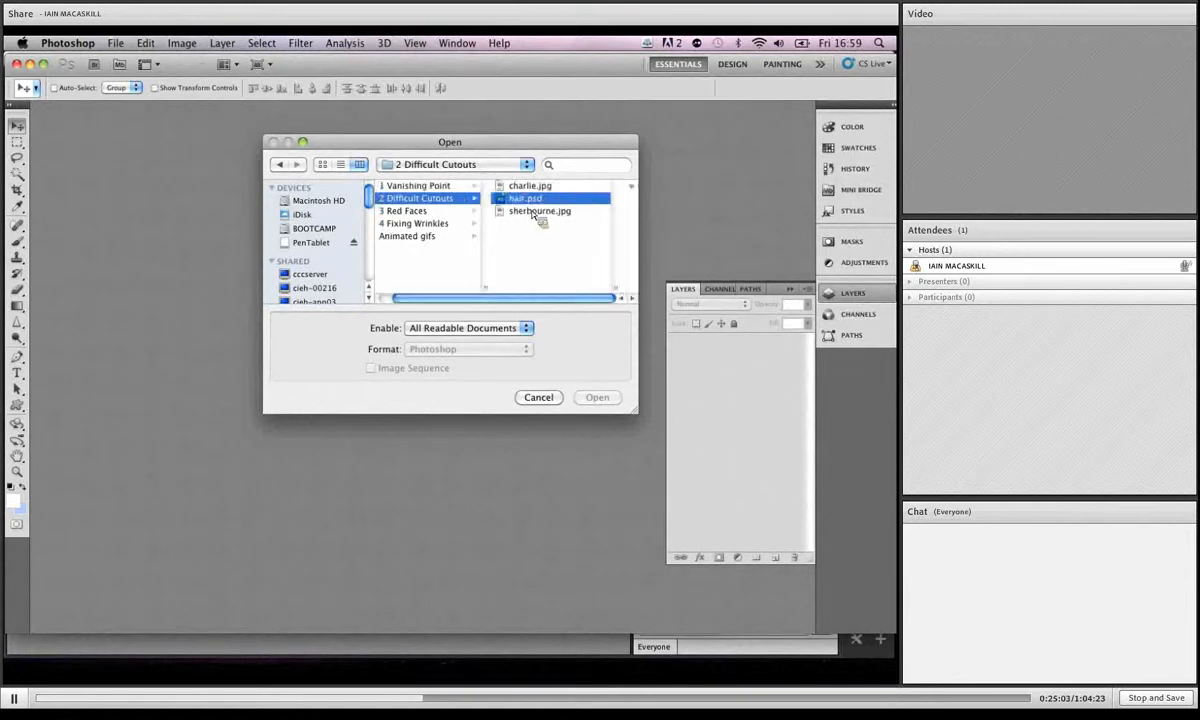
click(596, 398)
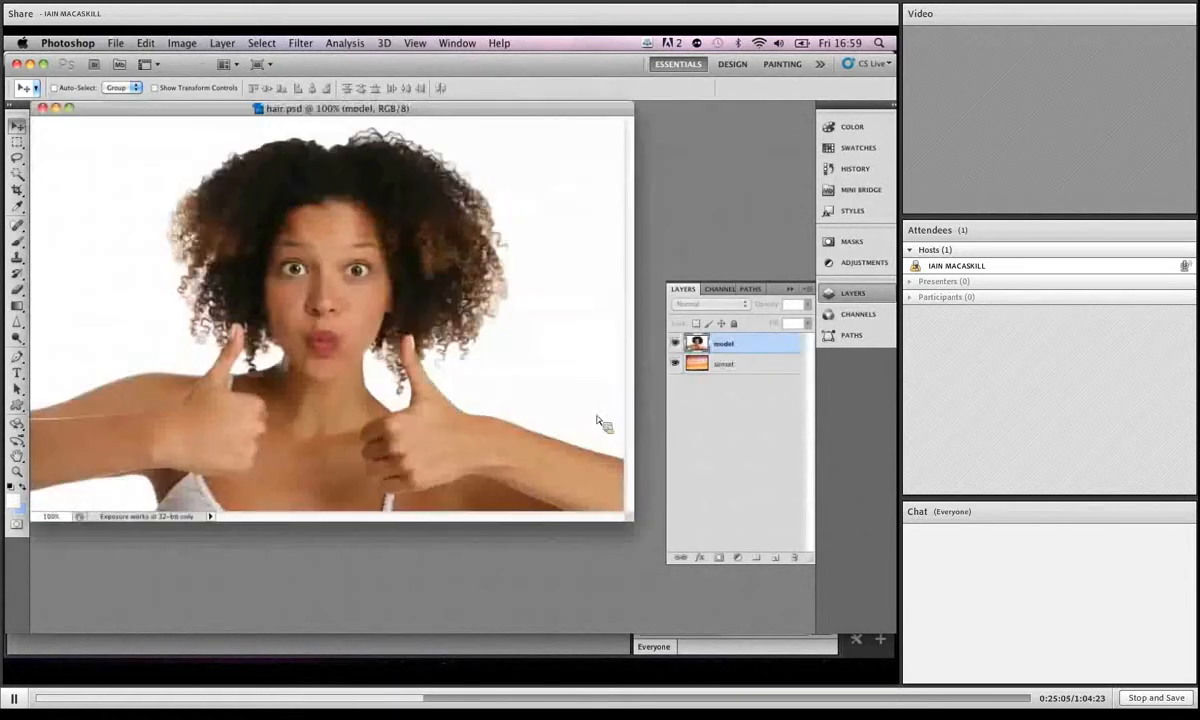
drag(630, 526, 655, 565)
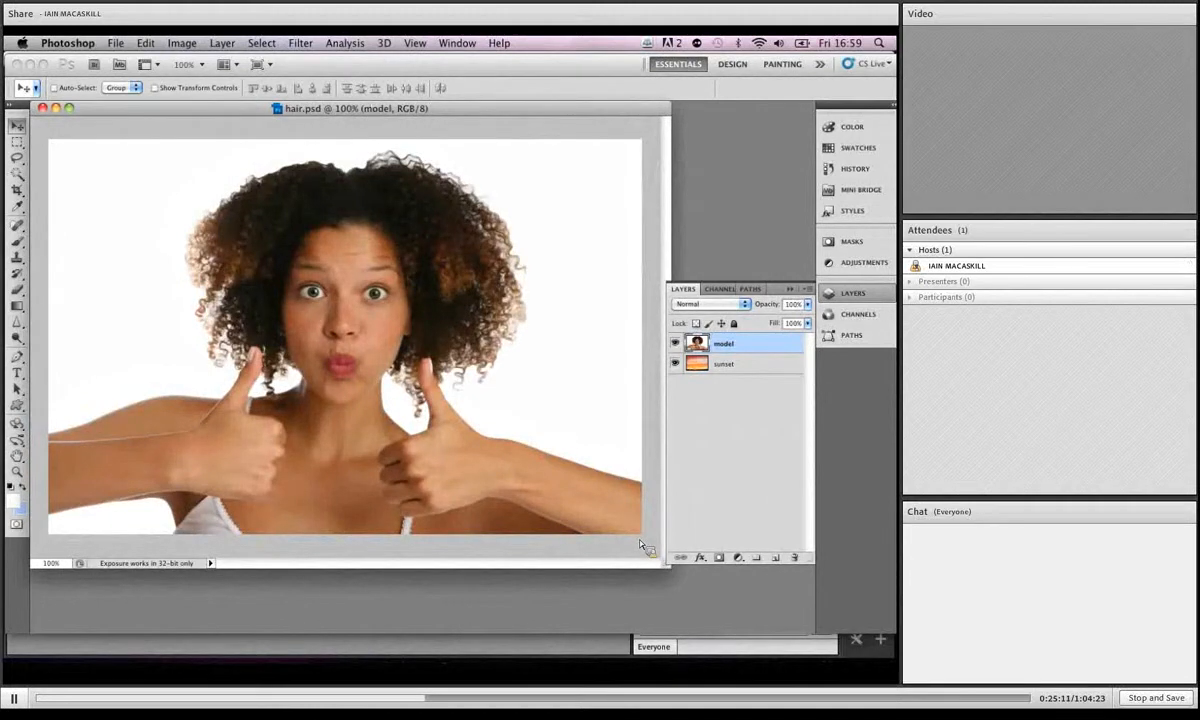
Step: Compare the model layer with the sunset layer beneath it and examine the curly hair edge up close
click(675, 343)
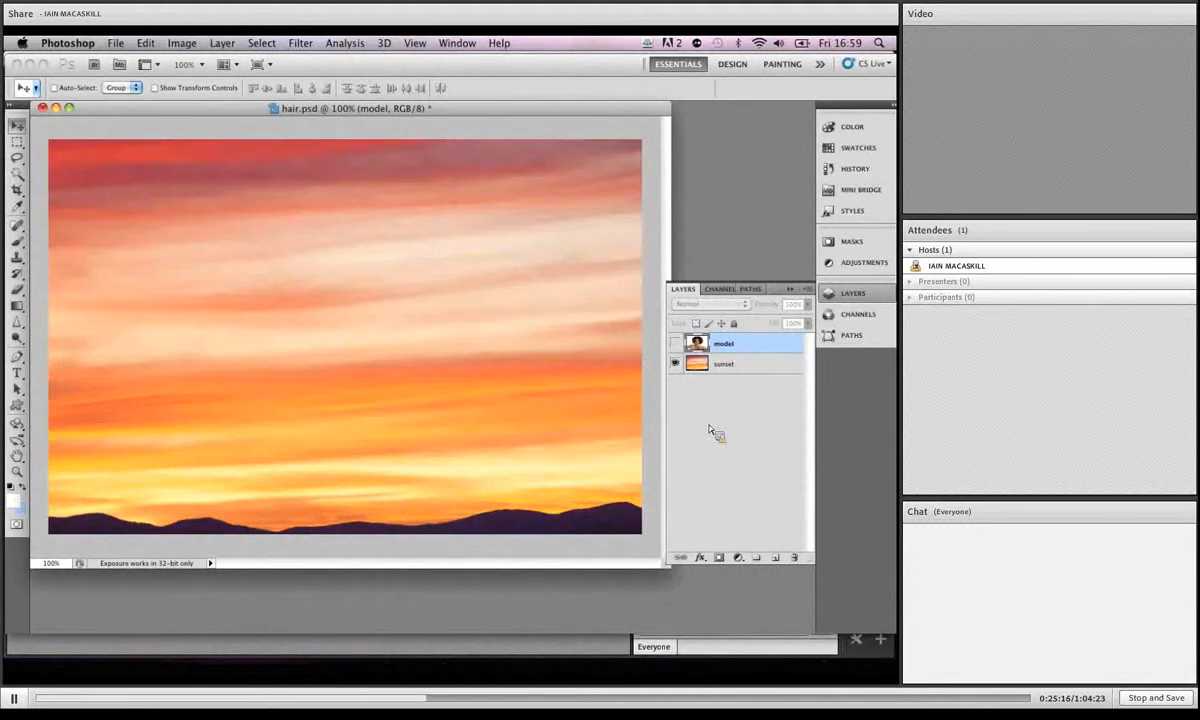
click(676, 345)
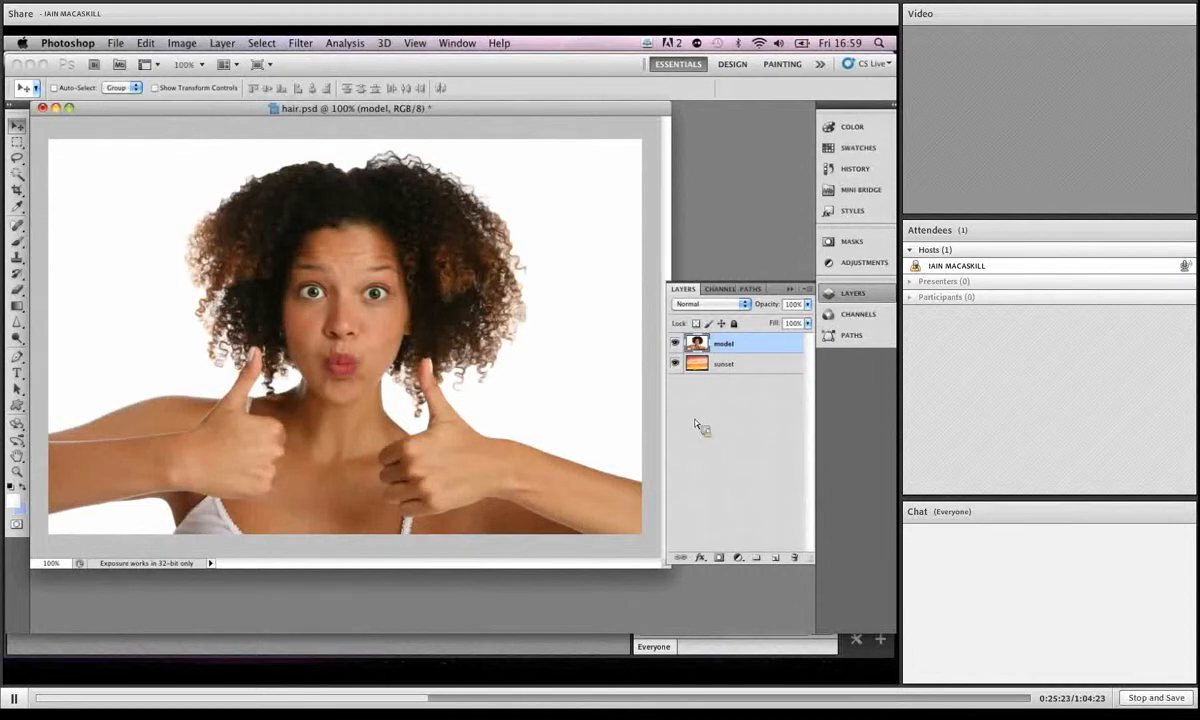
click(675, 343)
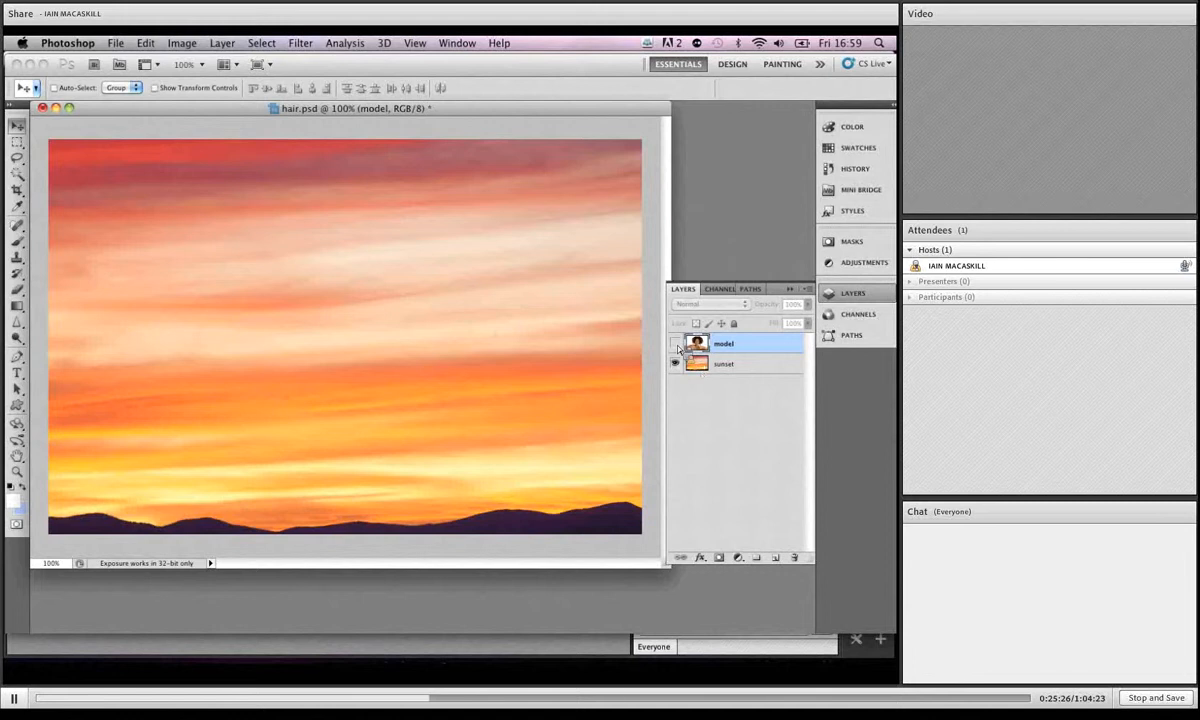
click(675, 343)
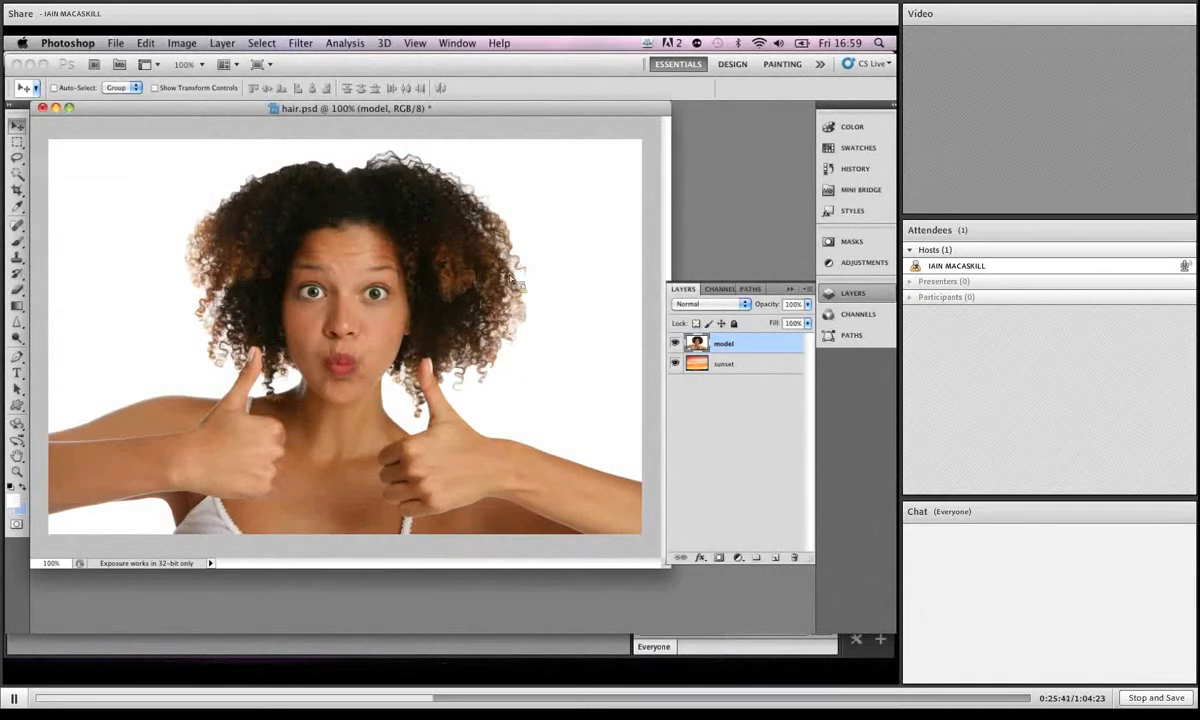
key(super+space)
drag(450, 230, 544, 284)
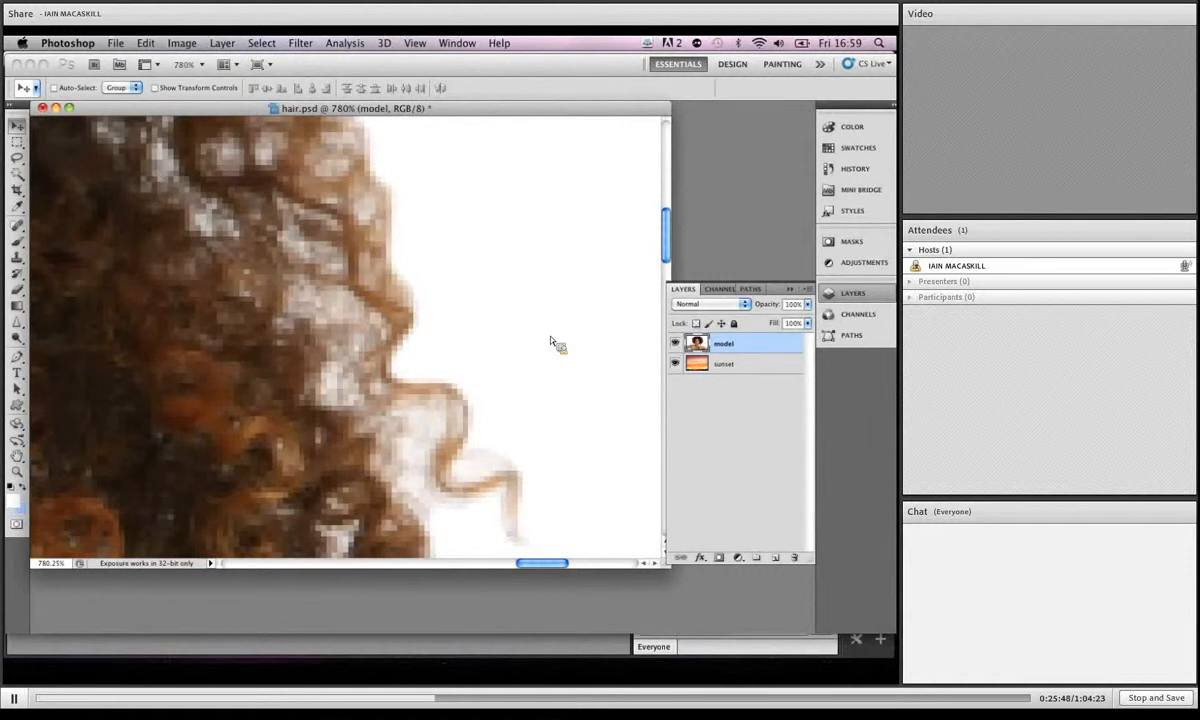
key(super+0)
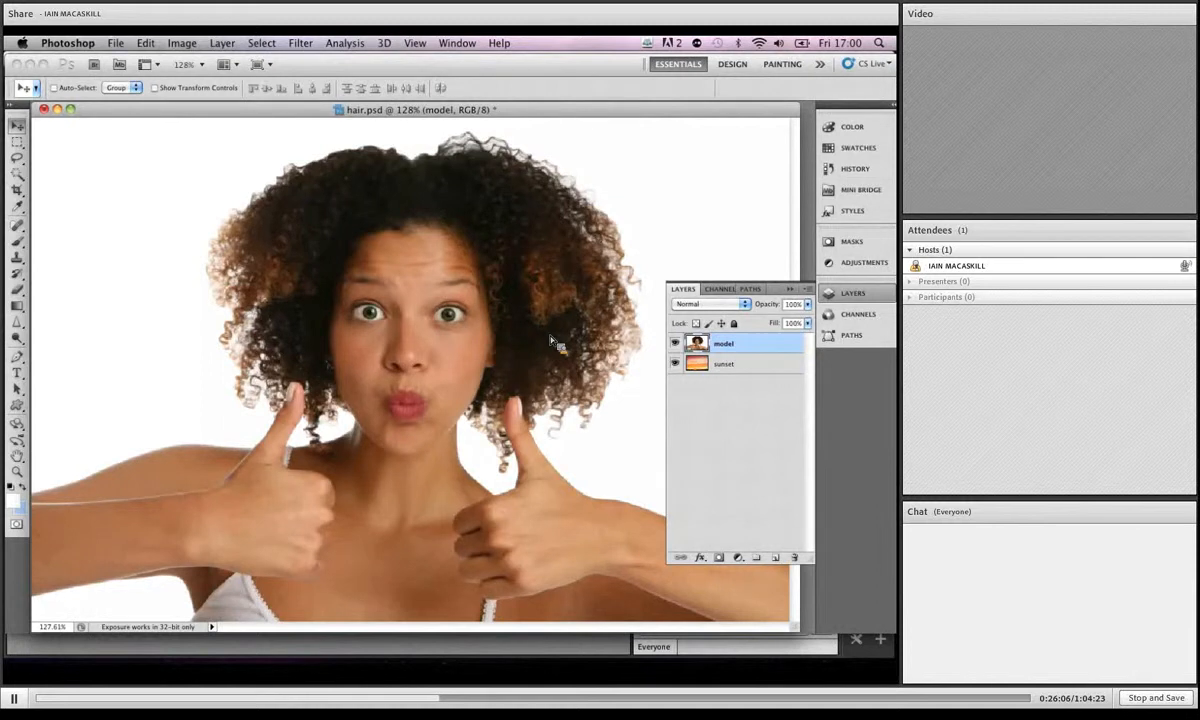
Step: Uncover the full photo and activate the Quick Selection Tool in place of the Magic Wand Tool
click(790, 290)
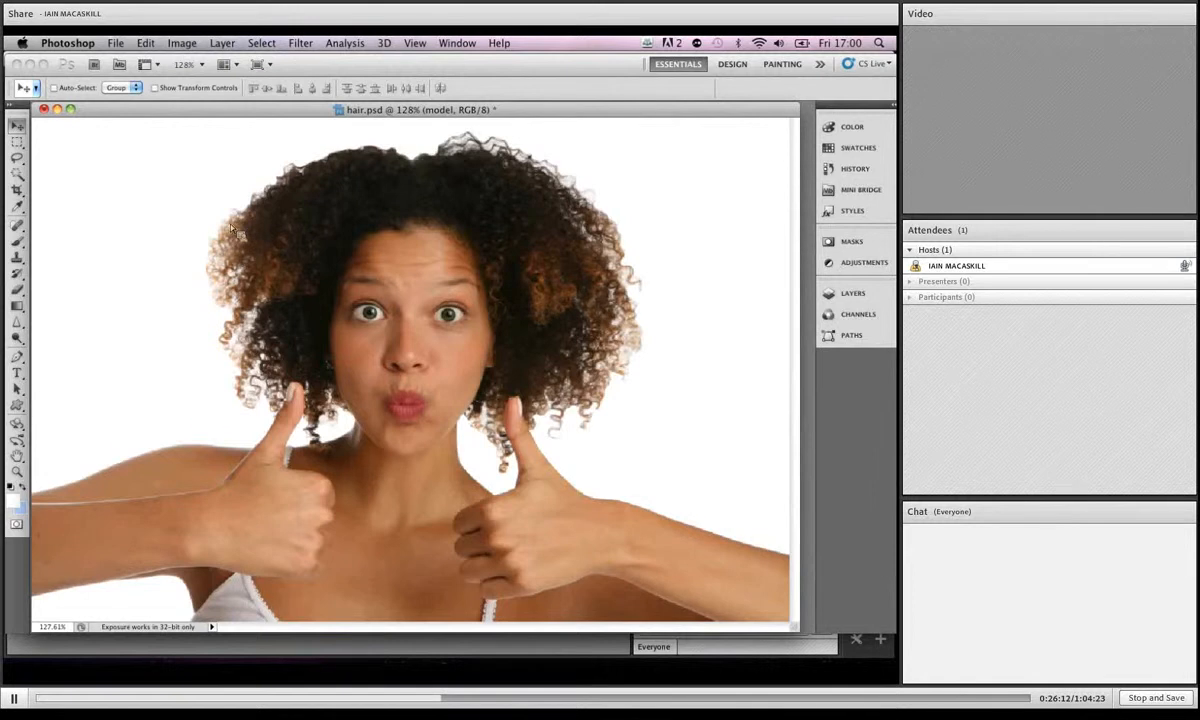
click(18, 176)
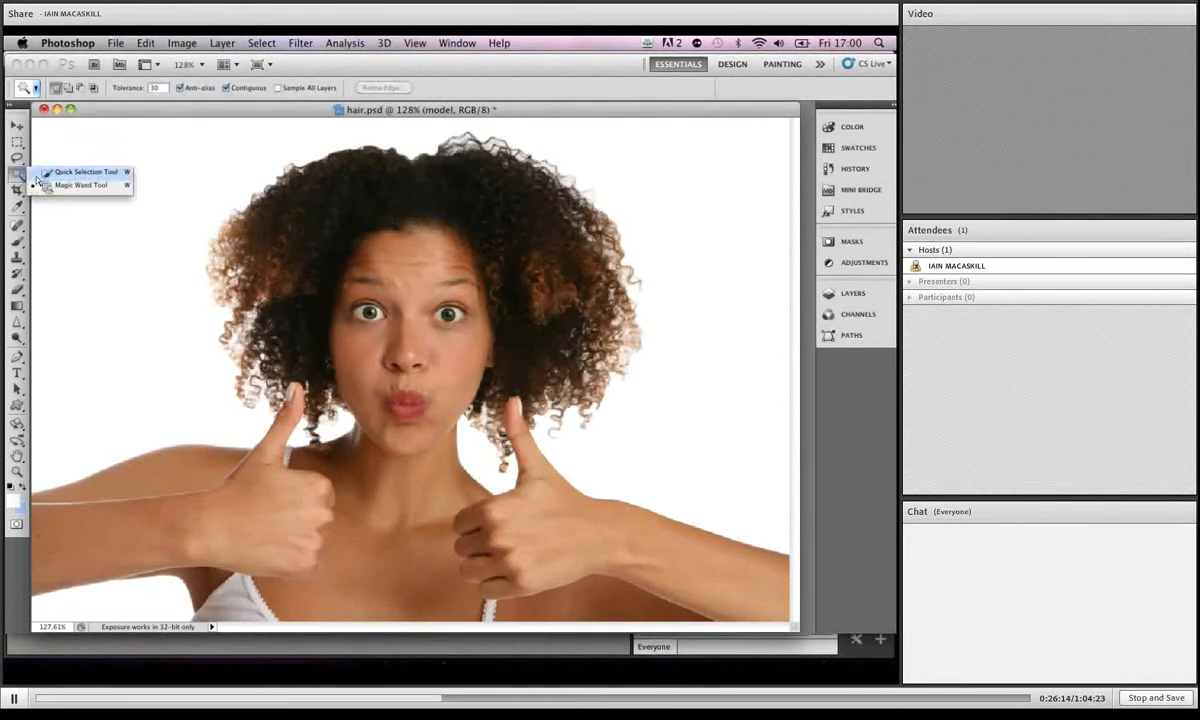
click(80, 172)
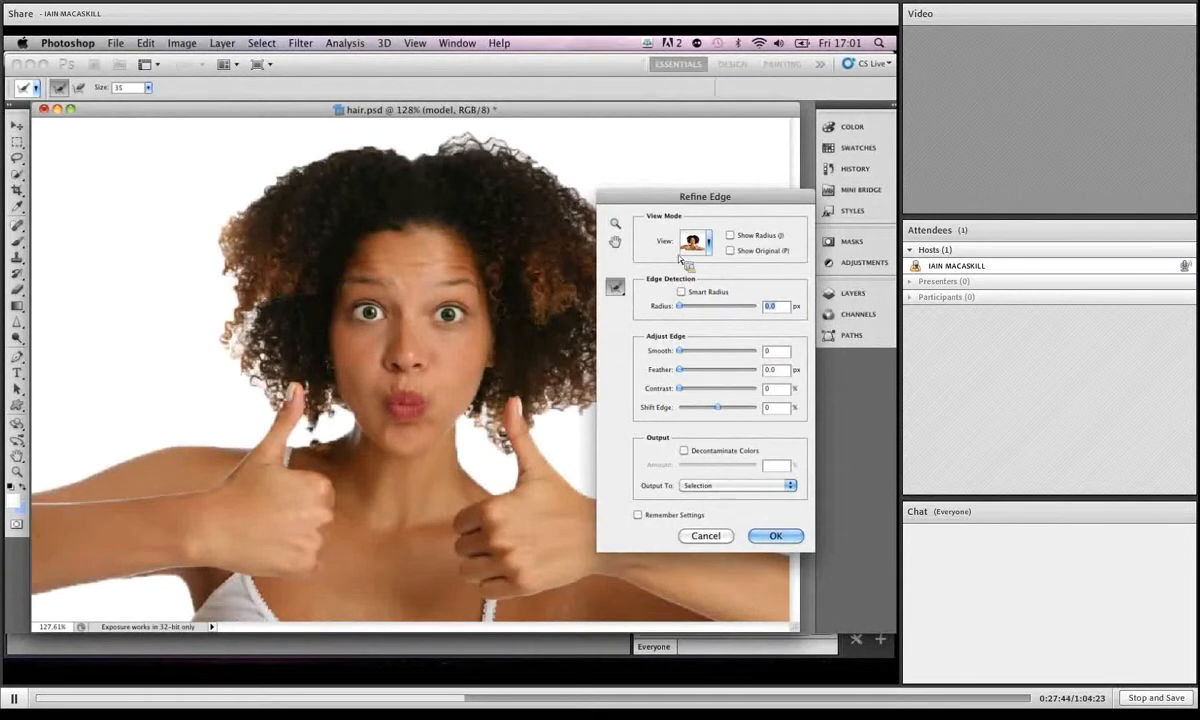
Step: Preview the selection in Black & White, On Black and Overlay, and set the Refine Edge view to On Layers
click(706, 242)
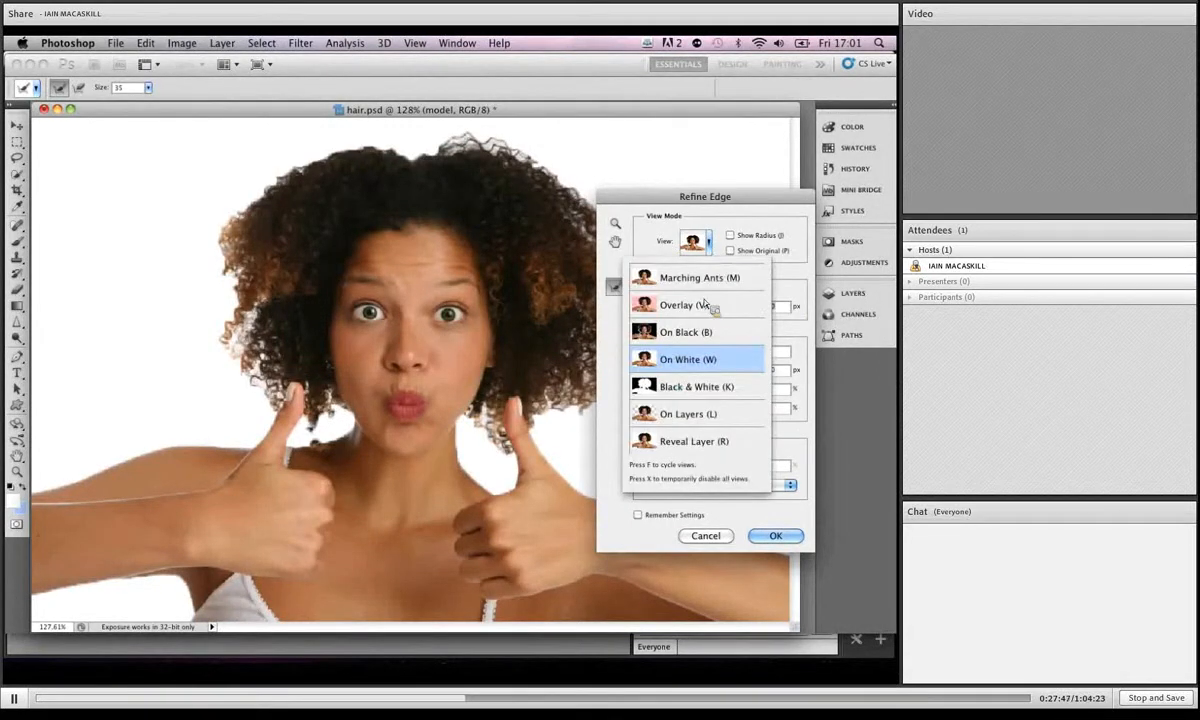
key(k)
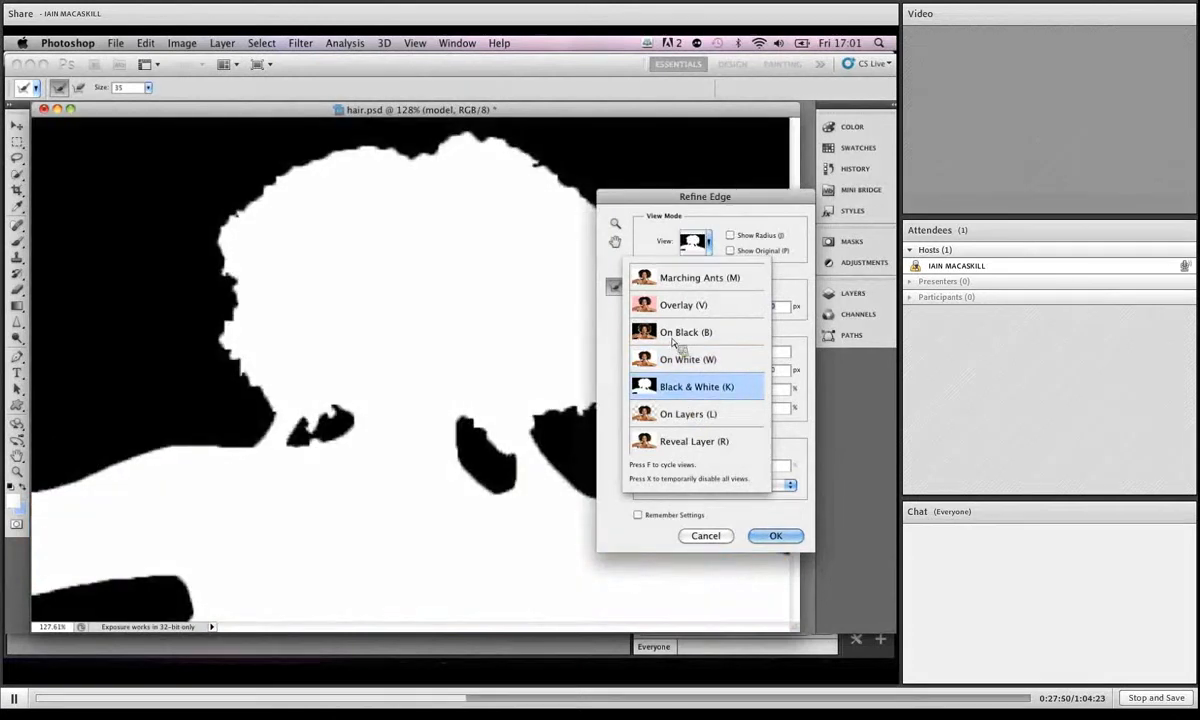
key(b)
key(v)
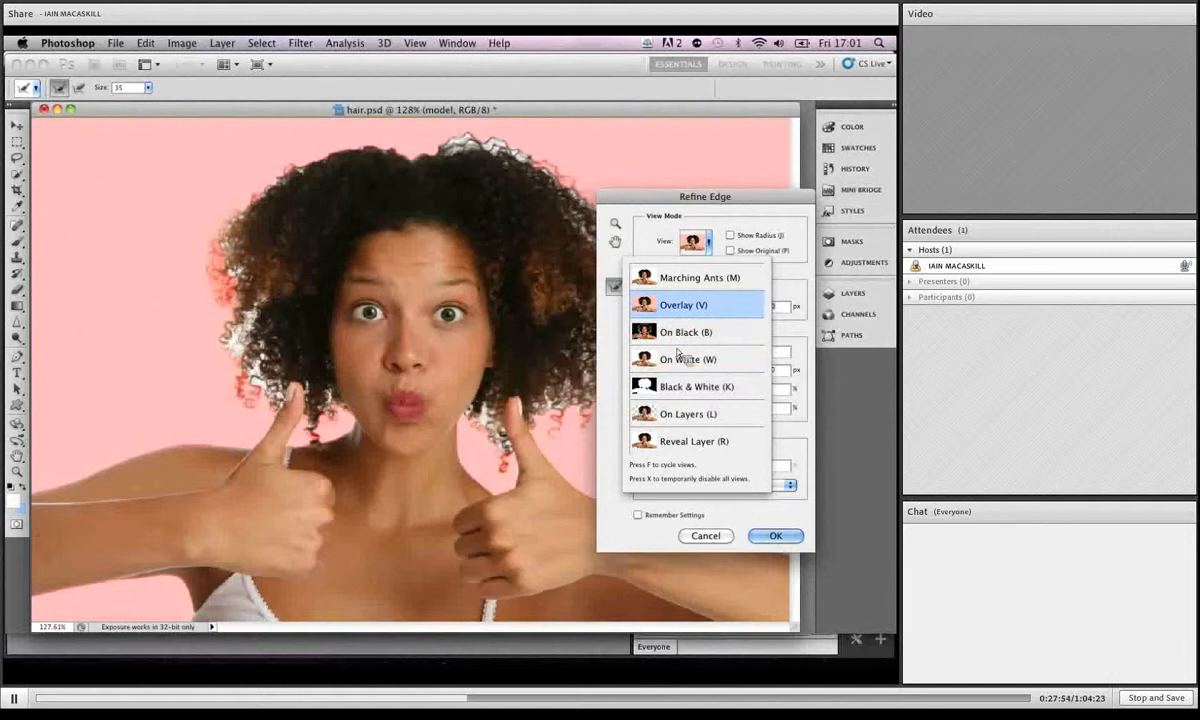
key(l)
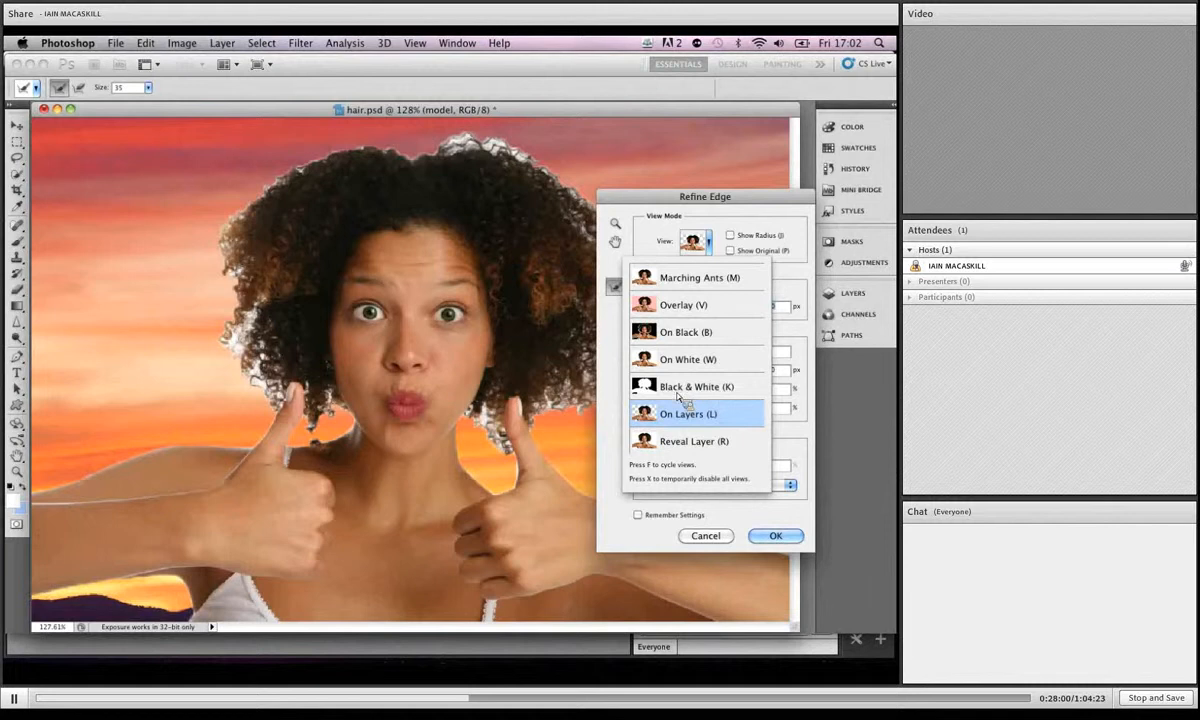
Step: Set the Edge Detection radius to 60.8 px so the curly hair edge picks up fine strands
click(636, 205)
drag(636, 205, 681, 175)
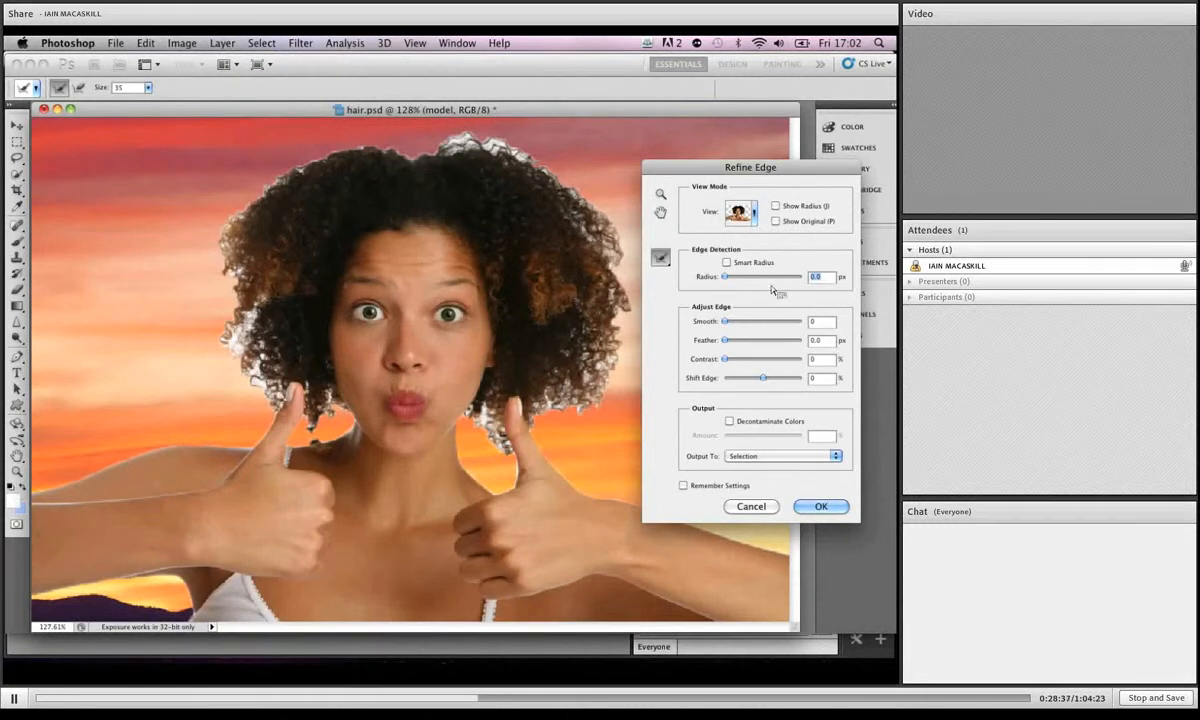
text(60)
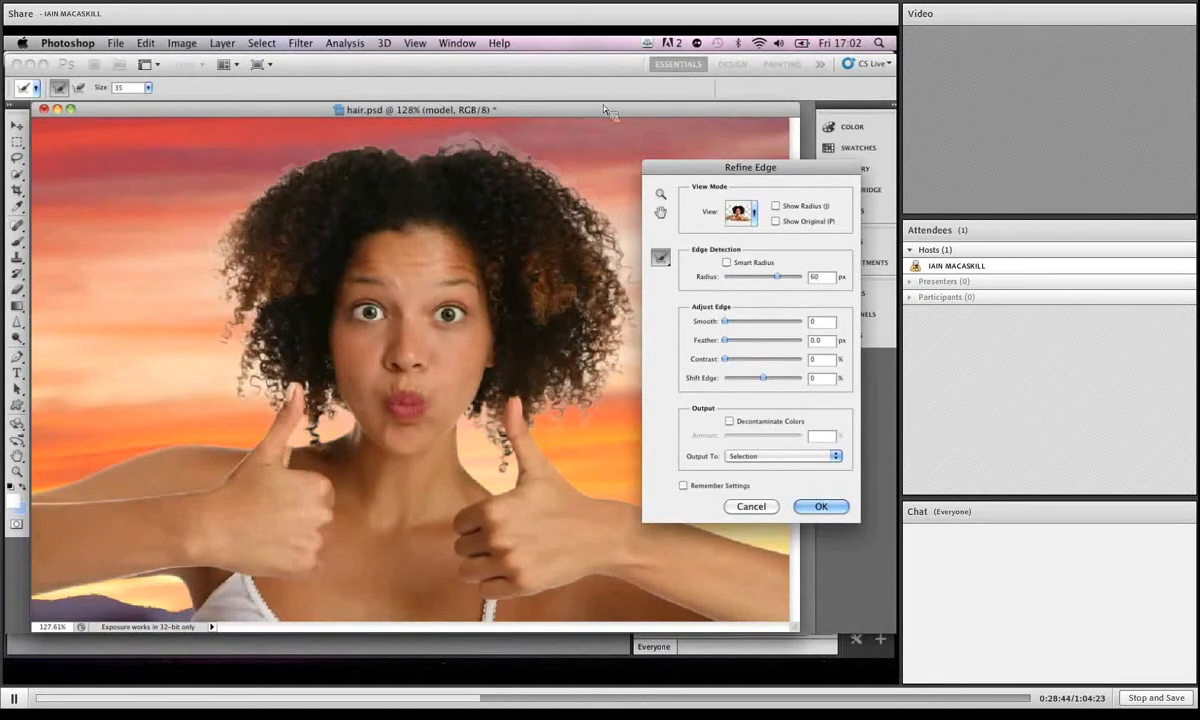
mouse_move(778, 281)
mouse_down()
mouse_move(670, 289)
mouse_move(780, 287)
mouse_up()
Step: Paint around the outer edge of the hair on both sides with the Refine Radius Tool at brush size 50
click(660, 257)
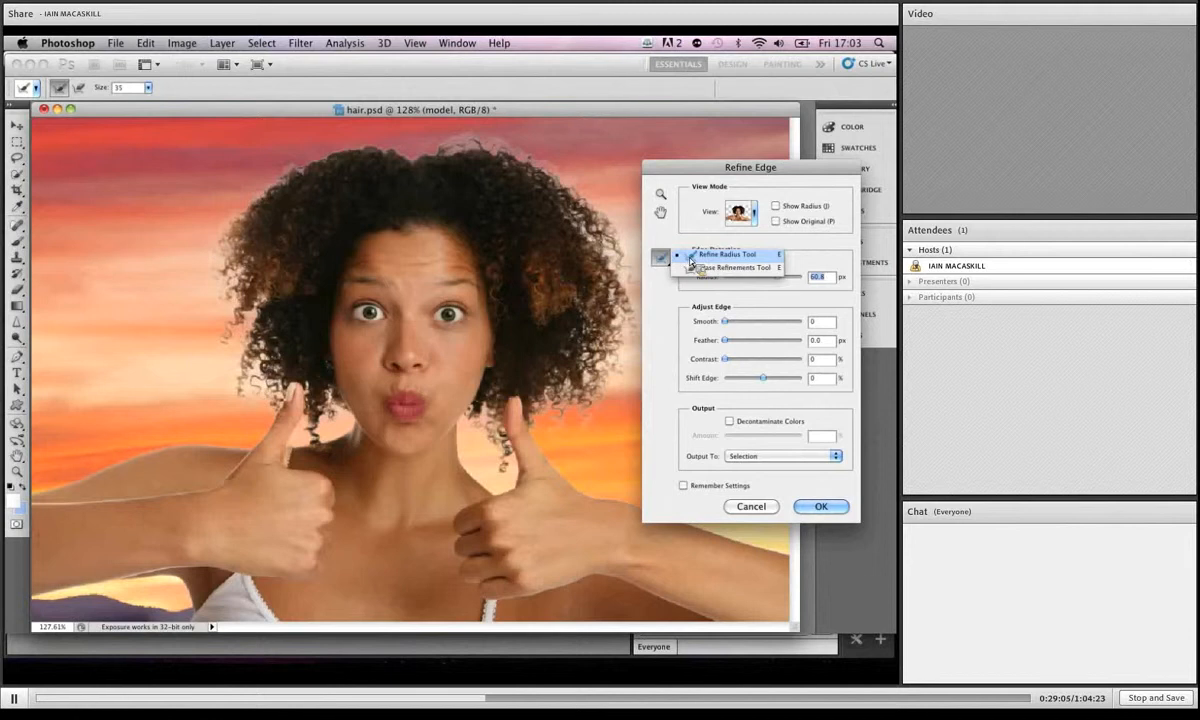
click(692, 256)
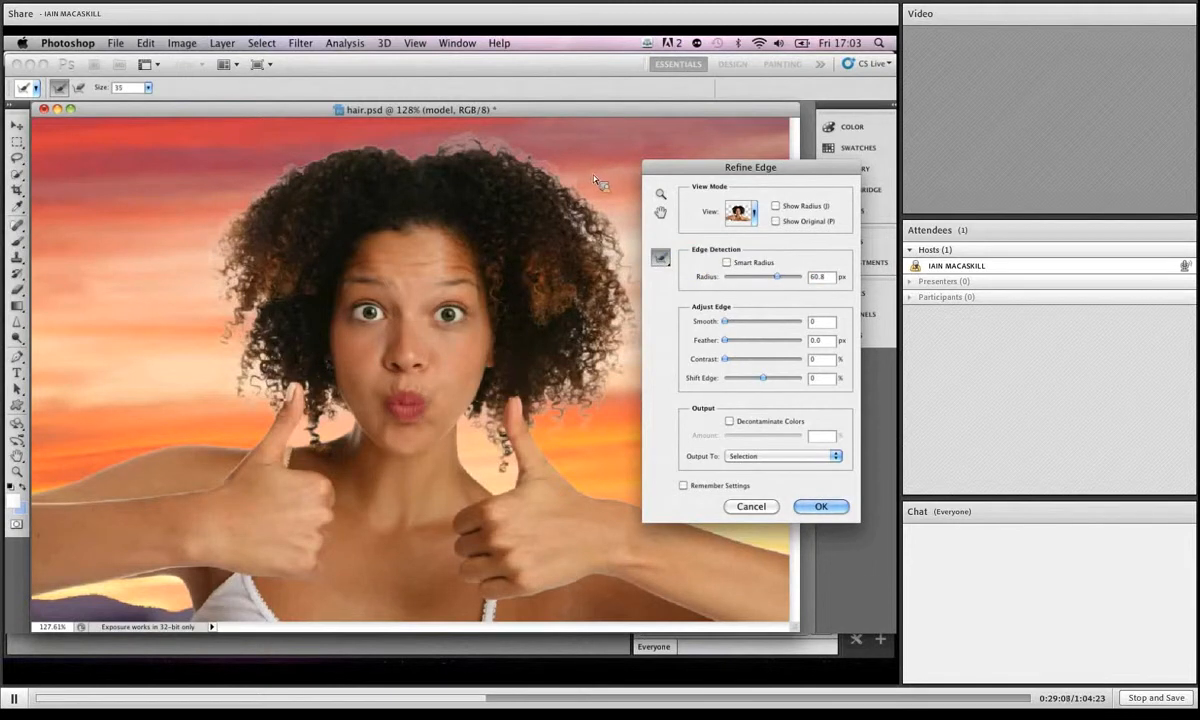
key(bracketright)
key(bracketright)
key(bracketright)
key(bracketright)
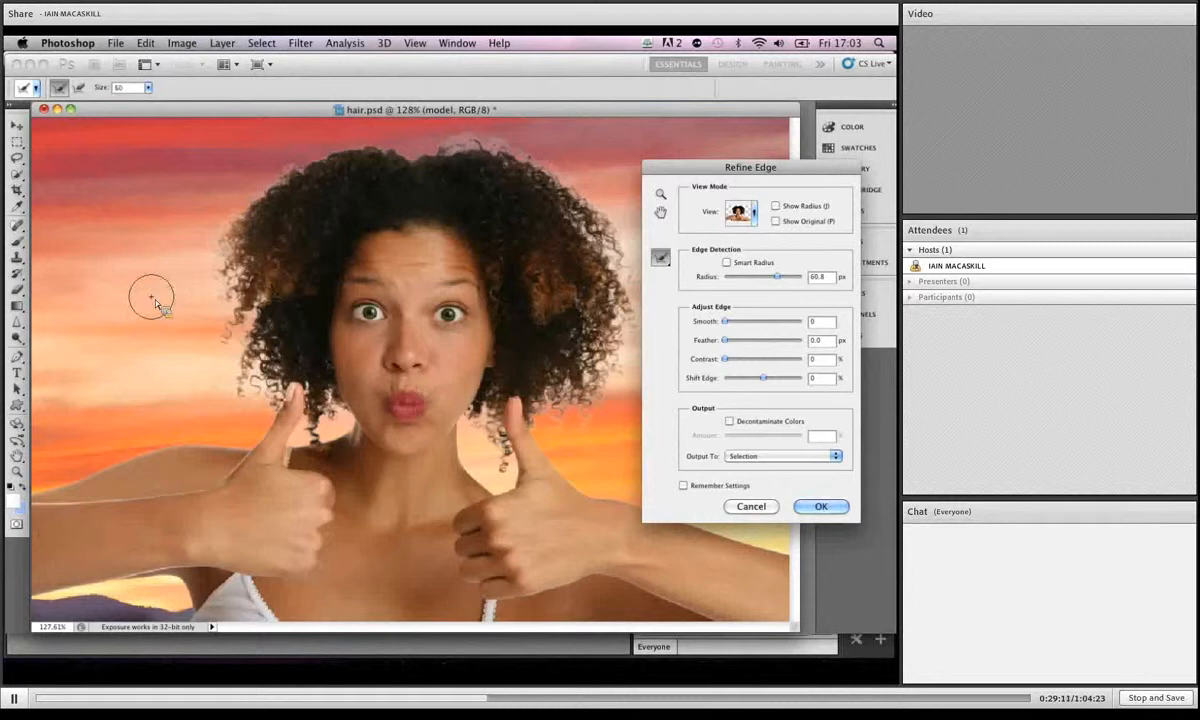
key(bracketleft)
drag(678, 170, 734, 191)
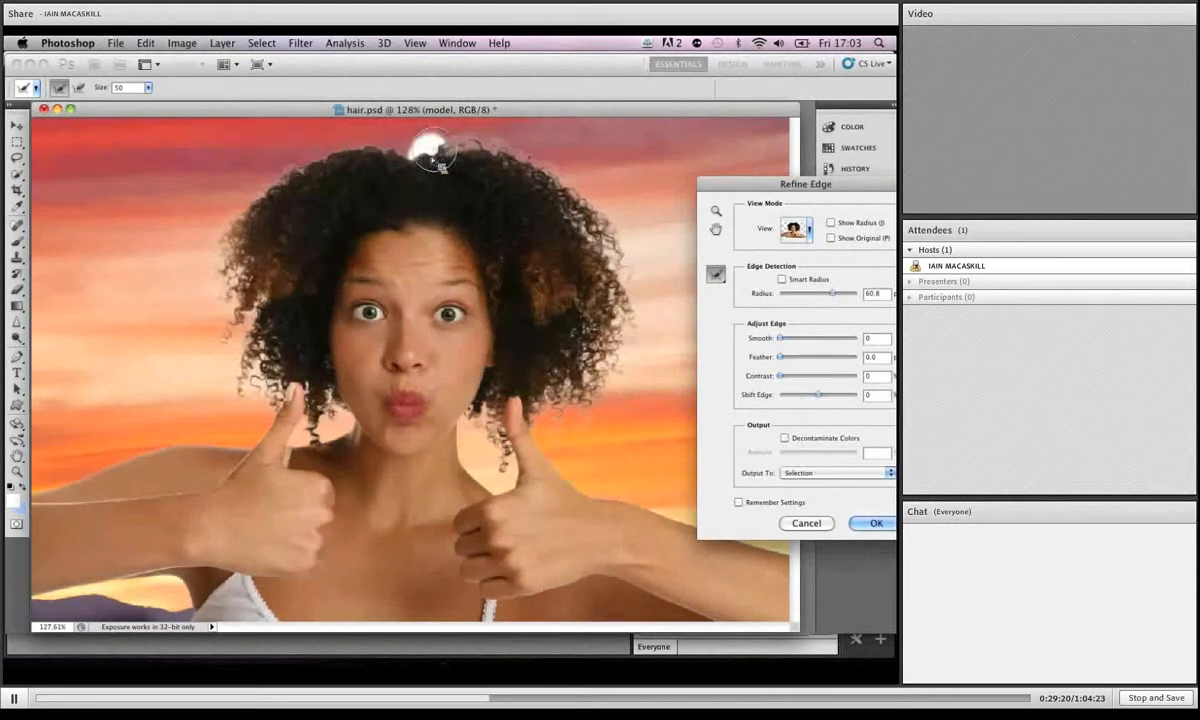
mouse_move(432, 155)
mouse_down()
mouse_move(470, 150)
mouse_move(535, 178)
mouse_move(638, 288)
mouse_move(612, 398)
mouse_up()
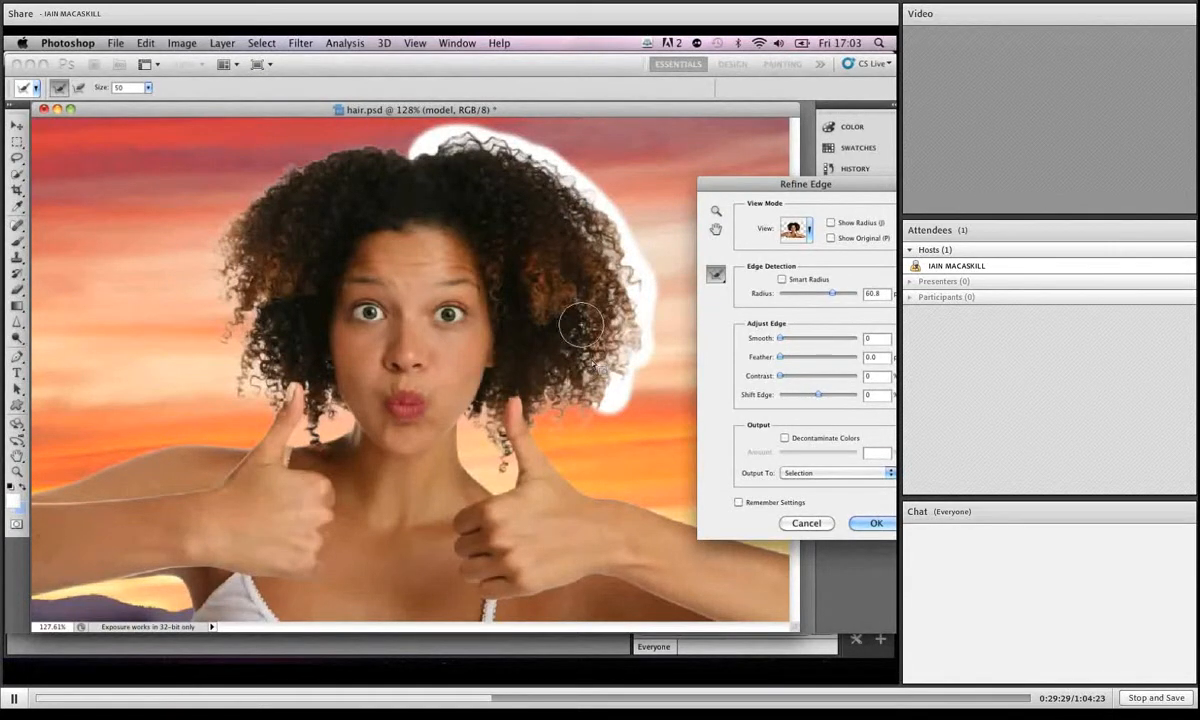
mouse_move(584, 325)
mouse_down()
mouse_move(572, 371)
mouse_move(585, 416)
mouse_move(552, 417)
mouse_up()
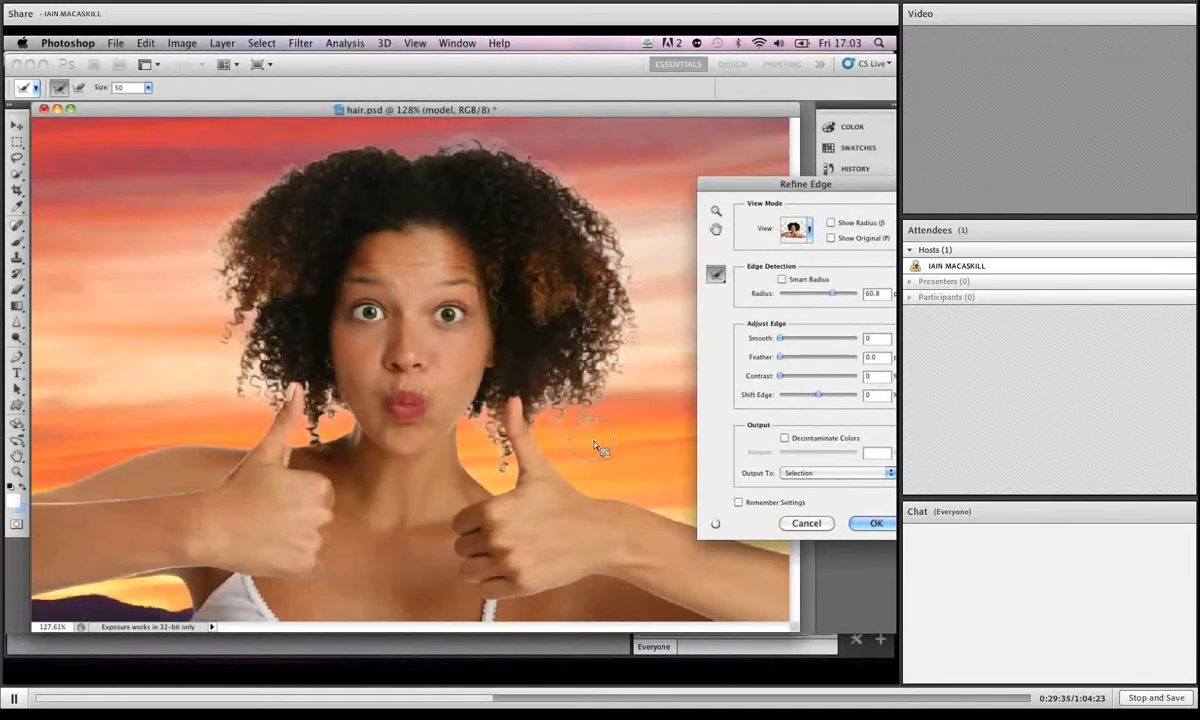
mouse_move(405, 155)
mouse_down()
mouse_move(272, 190)
mouse_move(220, 268)
mouse_move(232, 345)
mouse_move(243, 276)
mouse_move(255, 274)
mouse_move(272, 335)
mouse_move(243, 392)
mouse_move(262, 405)
mouse_move(252, 338)
mouse_up()
Step: Refine the small curls on both sides of the neck using the Refine Radius Tool at brush size 25
key(bracketleft)
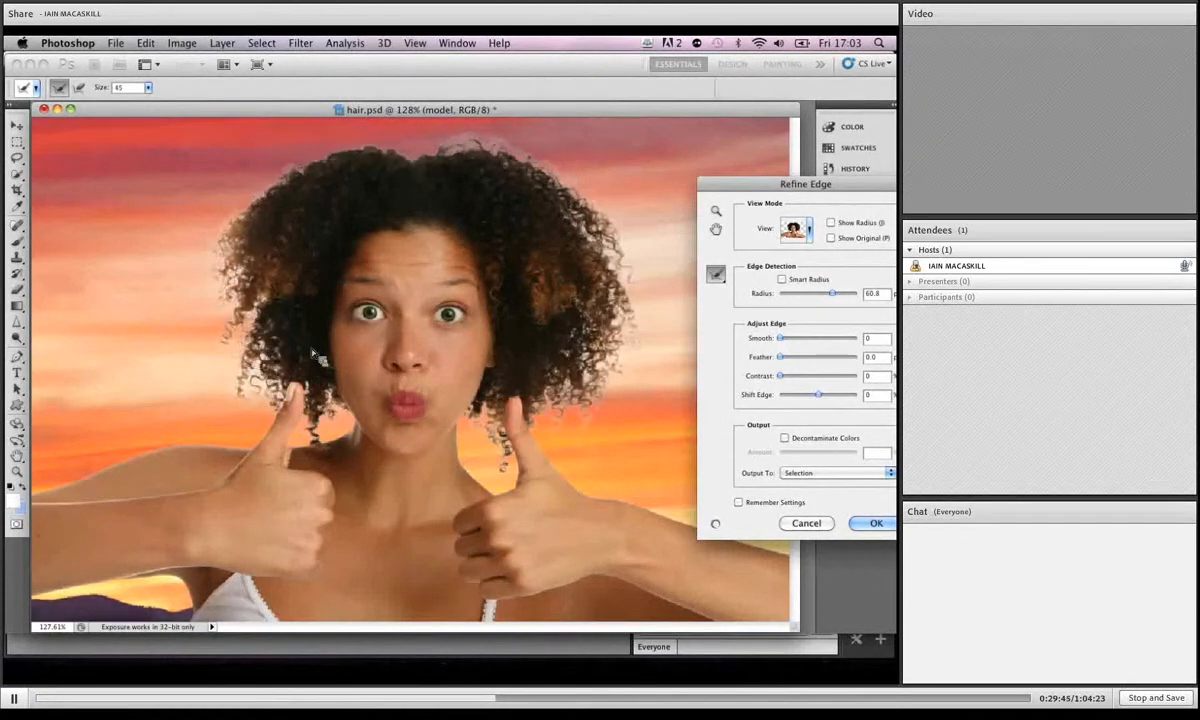
key(bracketleft)
key(bracketleft)
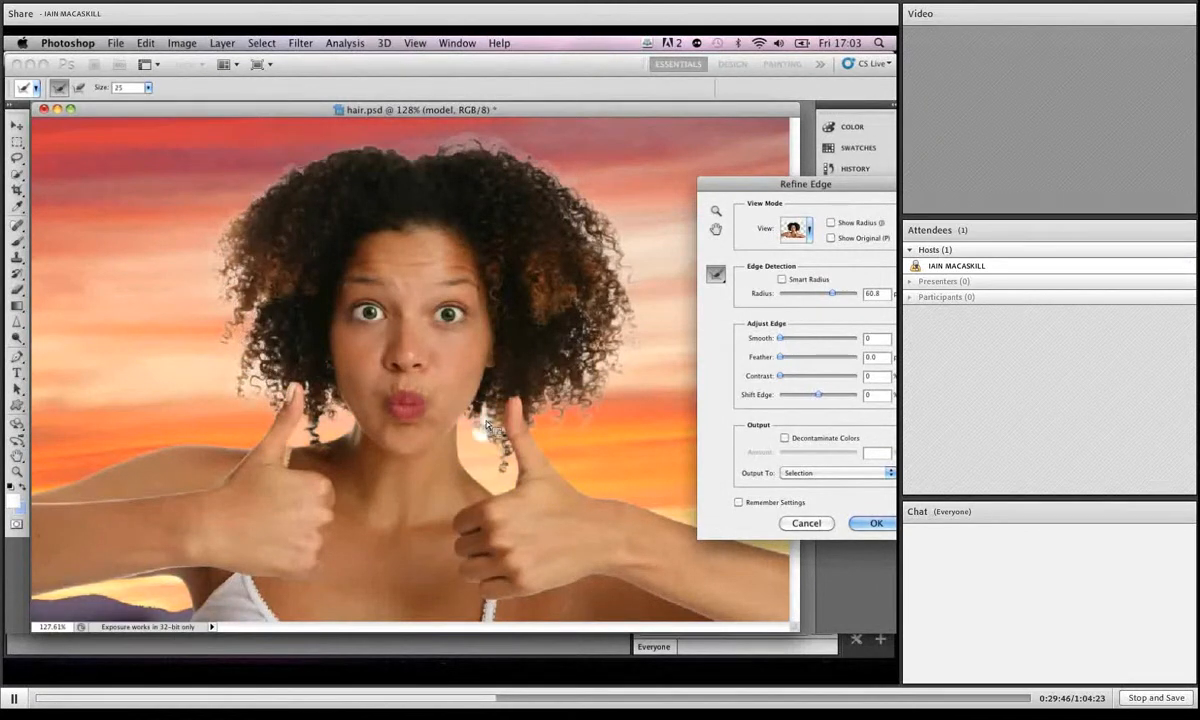
mouse_move(472, 420)
mouse_down()
mouse_move(497, 435)
mouse_move(504, 467)
mouse_up()
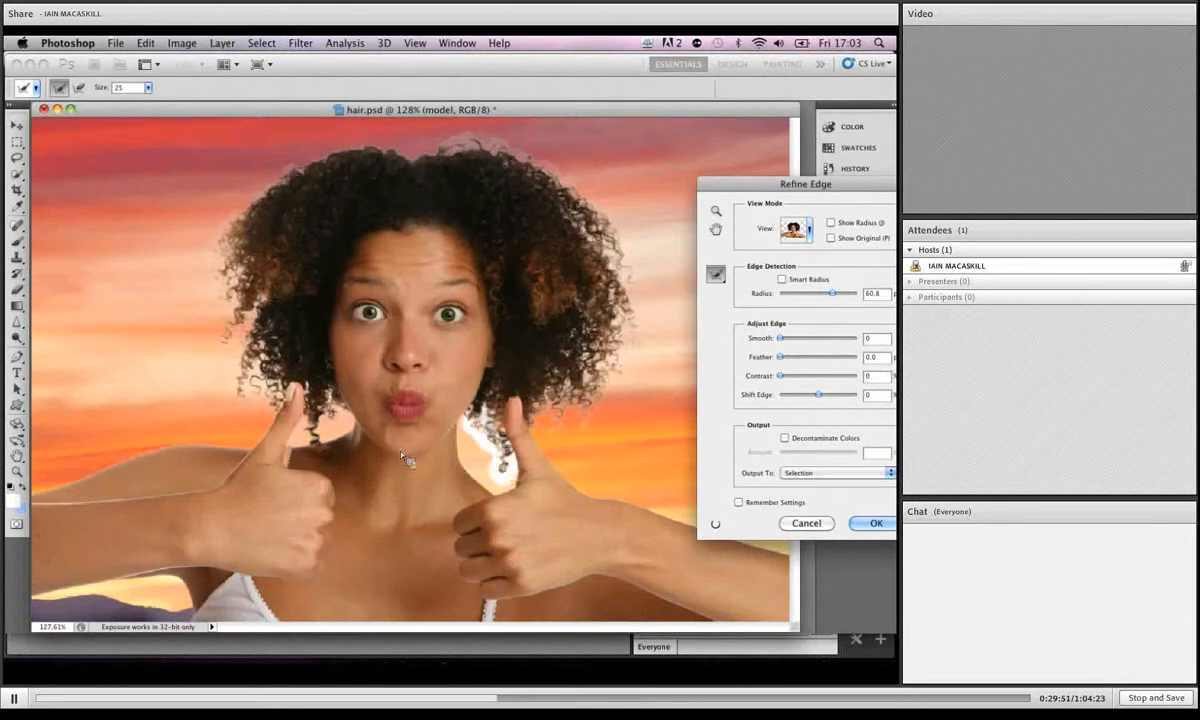
mouse_move(329, 410)
mouse_down()
mouse_move(343, 420)
mouse_move(292, 400)
mouse_move(324, 435)
mouse_up()
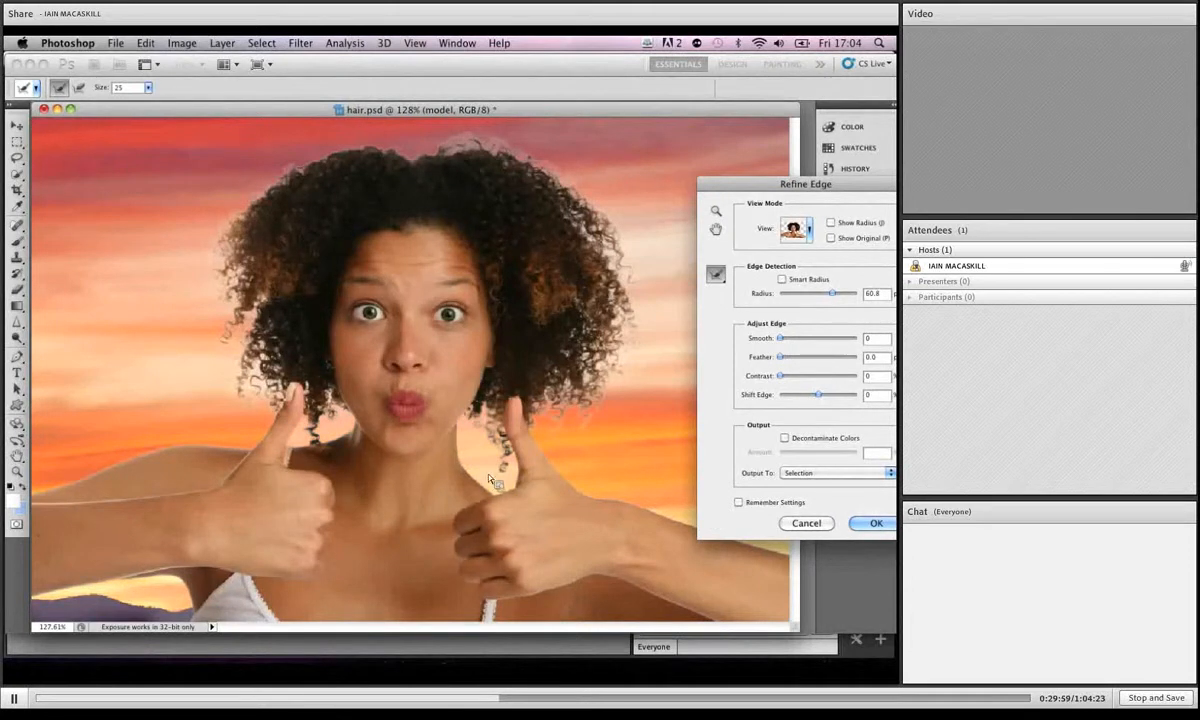
drag(490, 478, 485, 461)
Step: Clean up around the neck, thumbs and shoulder with the Erase Refinements Tool, reducing its brush size from 25 to 10
mouse_move(715, 272)
mouse_down()
mouse_move(775, 268)
mouse_move(775, 279)
mouse_up()
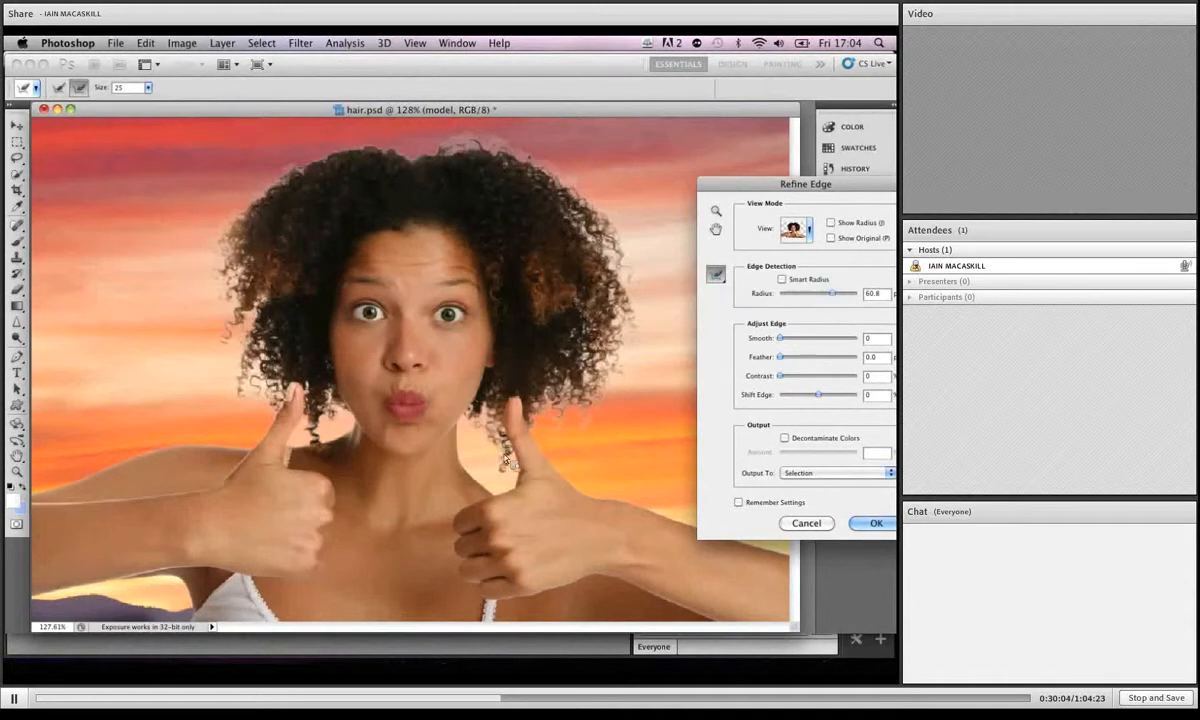
drag(476, 466, 496, 482)
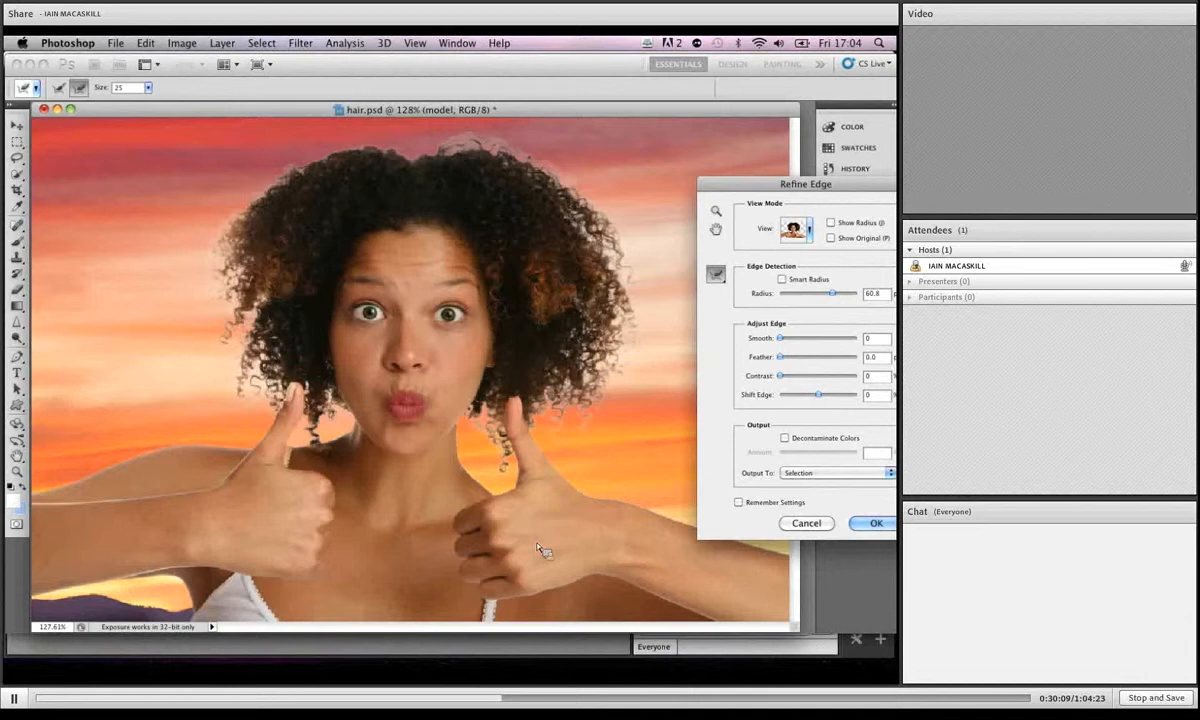
key(bracketleft)
key(bracketleft)
key(bracketleft)
drag(323, 400, 343, 450)
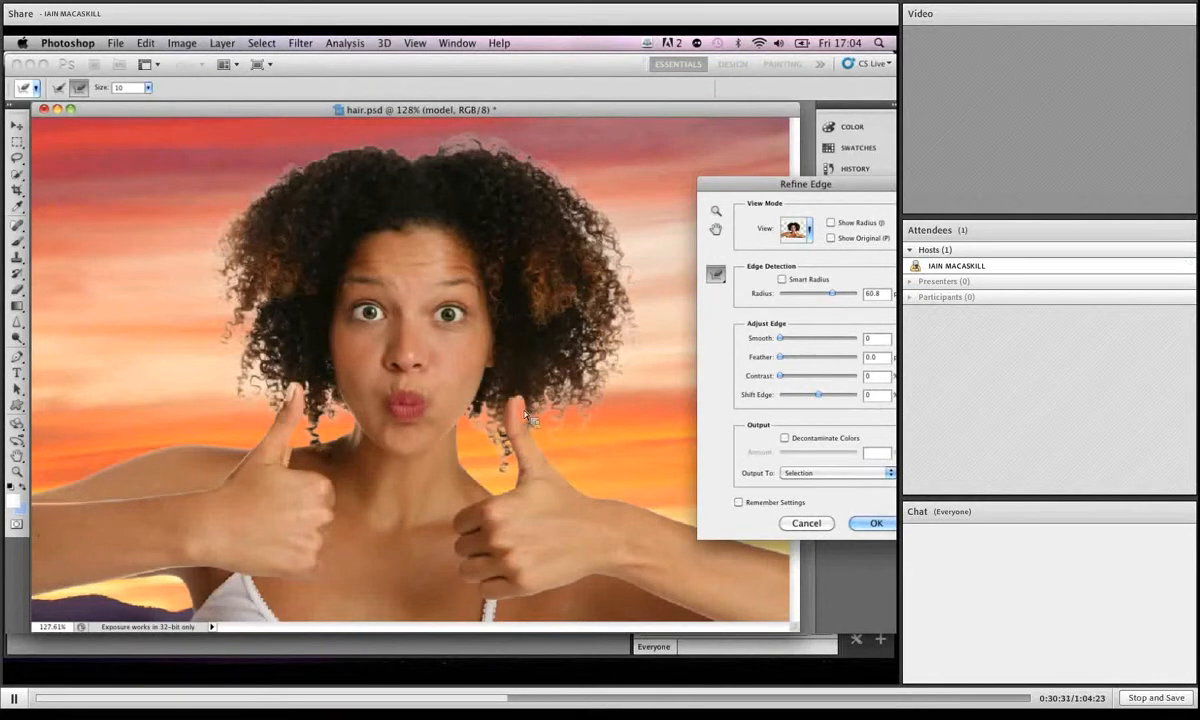
drag(492, 394, 505, 442)
drag(289, 461, 325, 494)
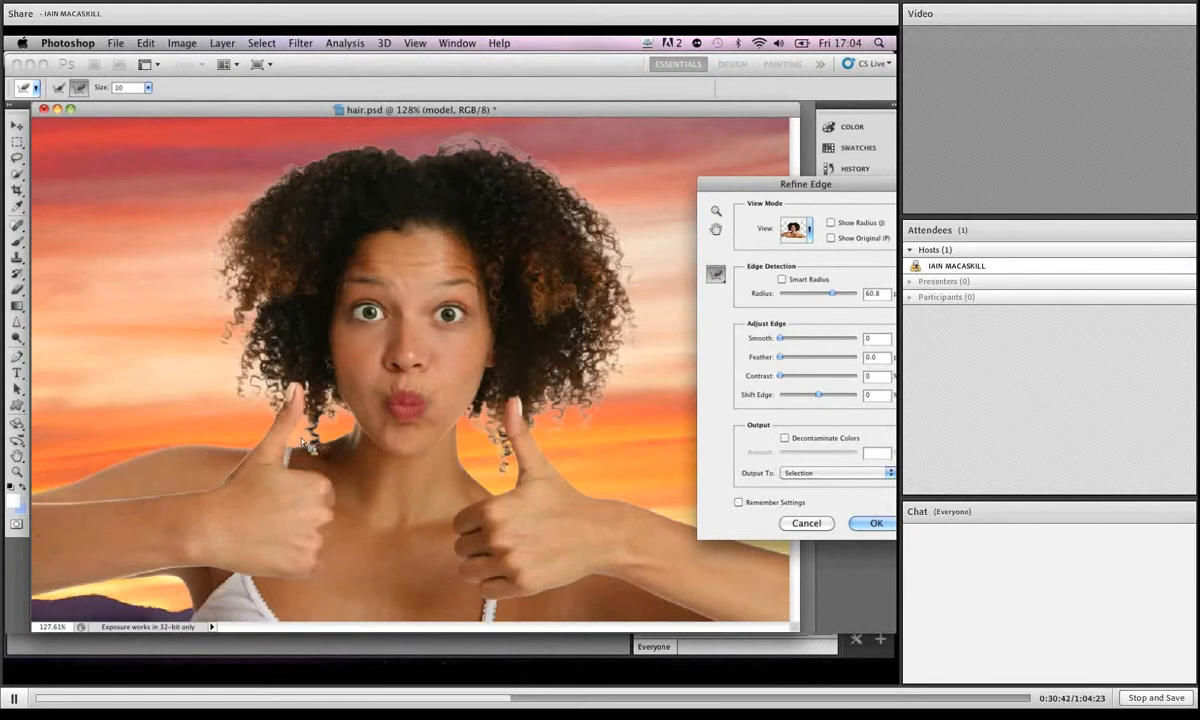
drag(302, 440, 319, 465)
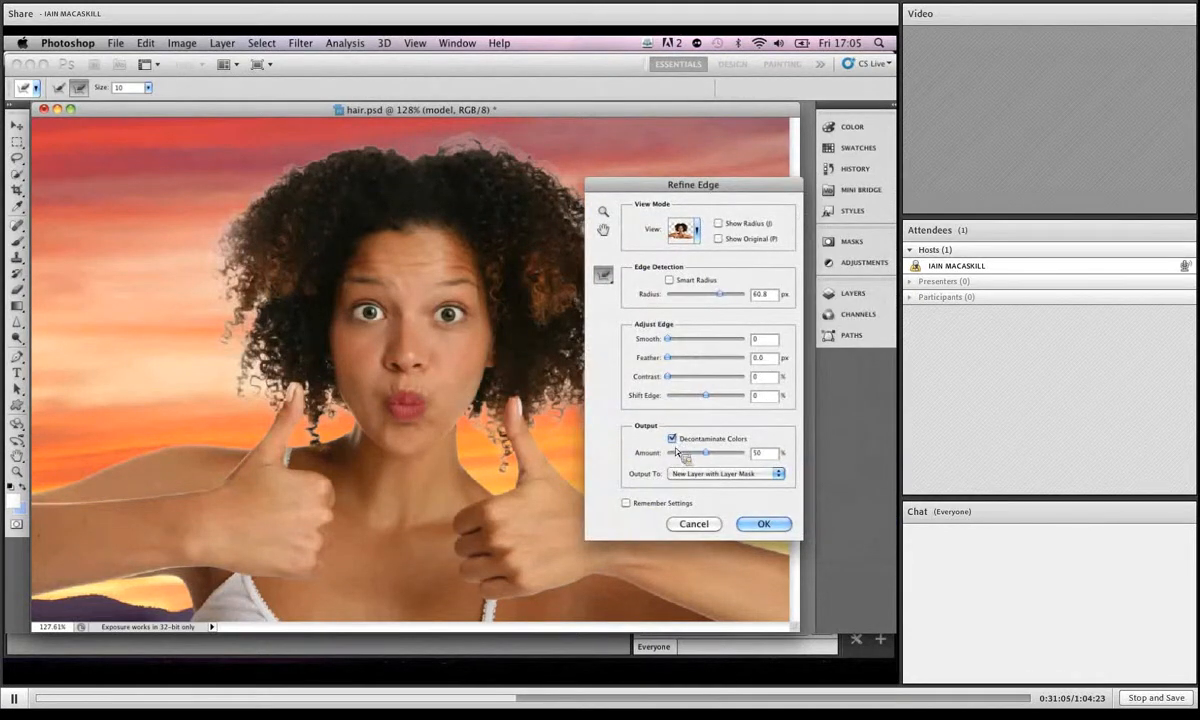
Step: Decontaminate the edge colors at 100% and output the cutout to a New Layer with Layer Mask
drag(708, 455, 742, 455)
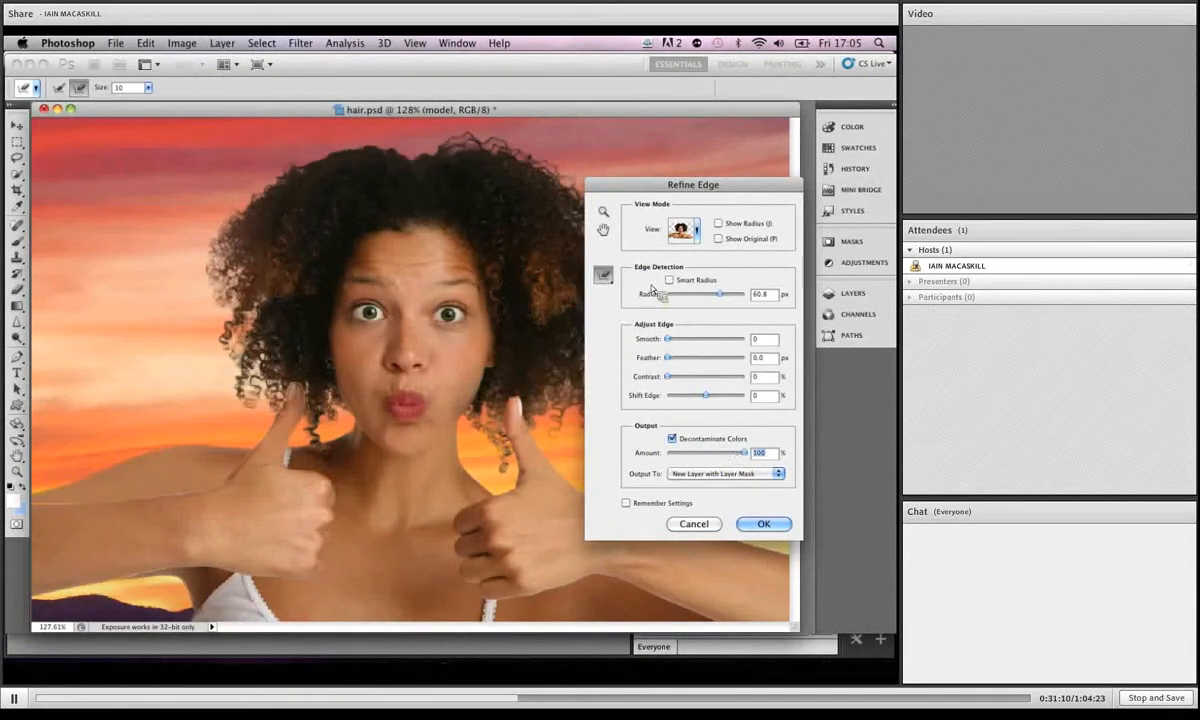
drag(600, 184, 676, 225)
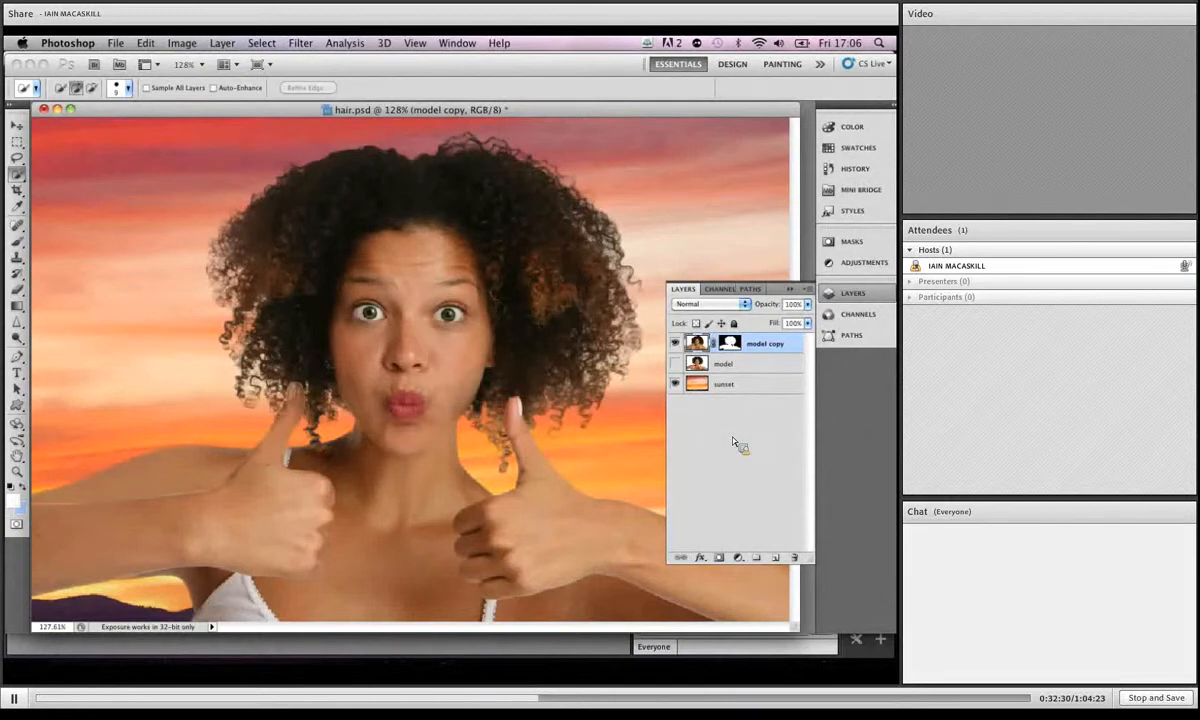
Step: Close hair.psd and open charlie.jpg from the 2 Difficult Cutouts folder
click(44, 108)
click(380, 248)
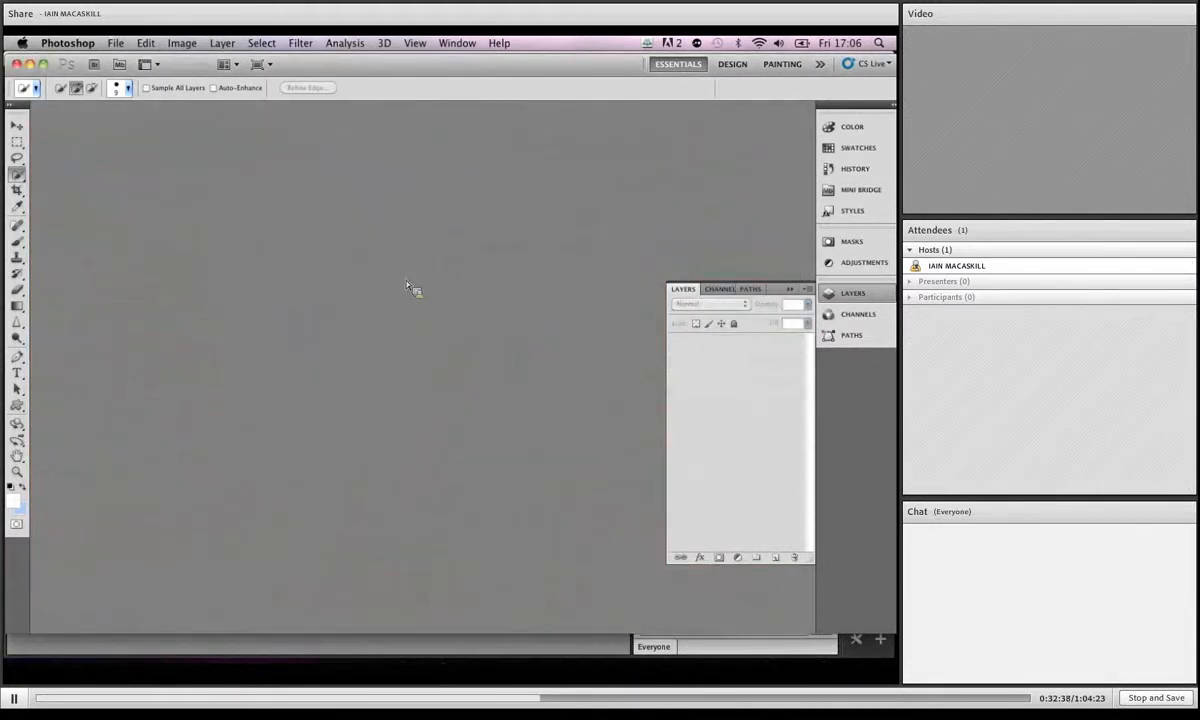
click(115, 43)
click(140, 72)
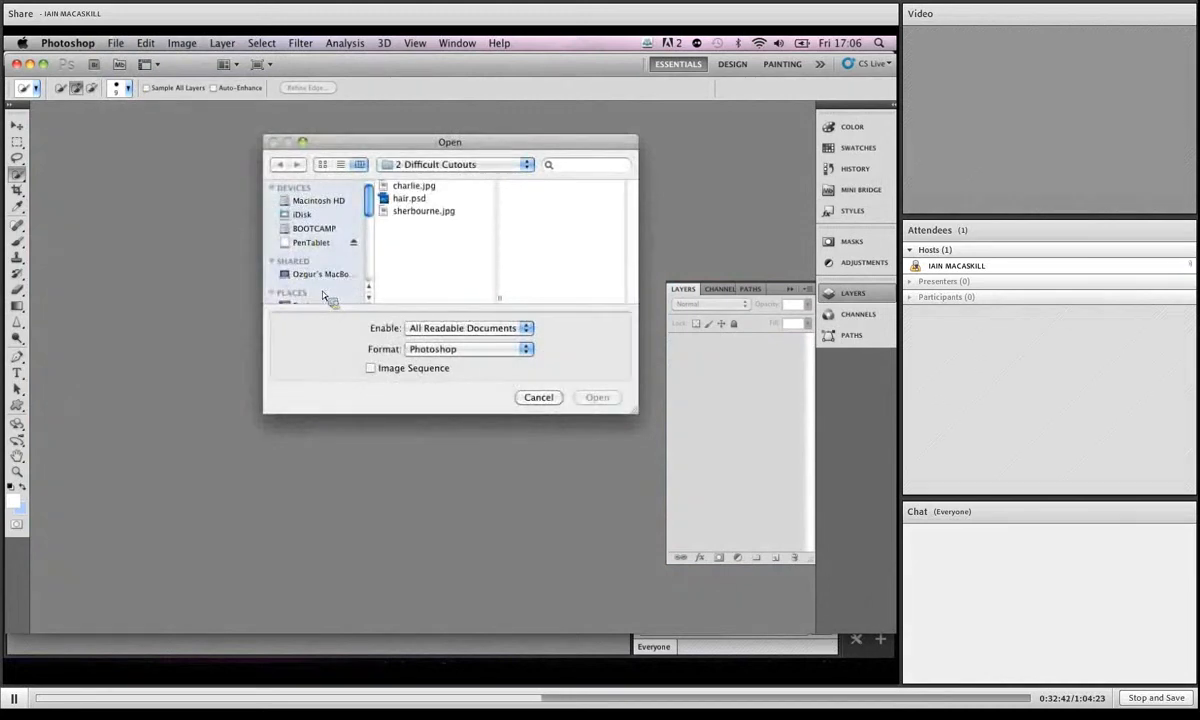
double_click(400, 186)
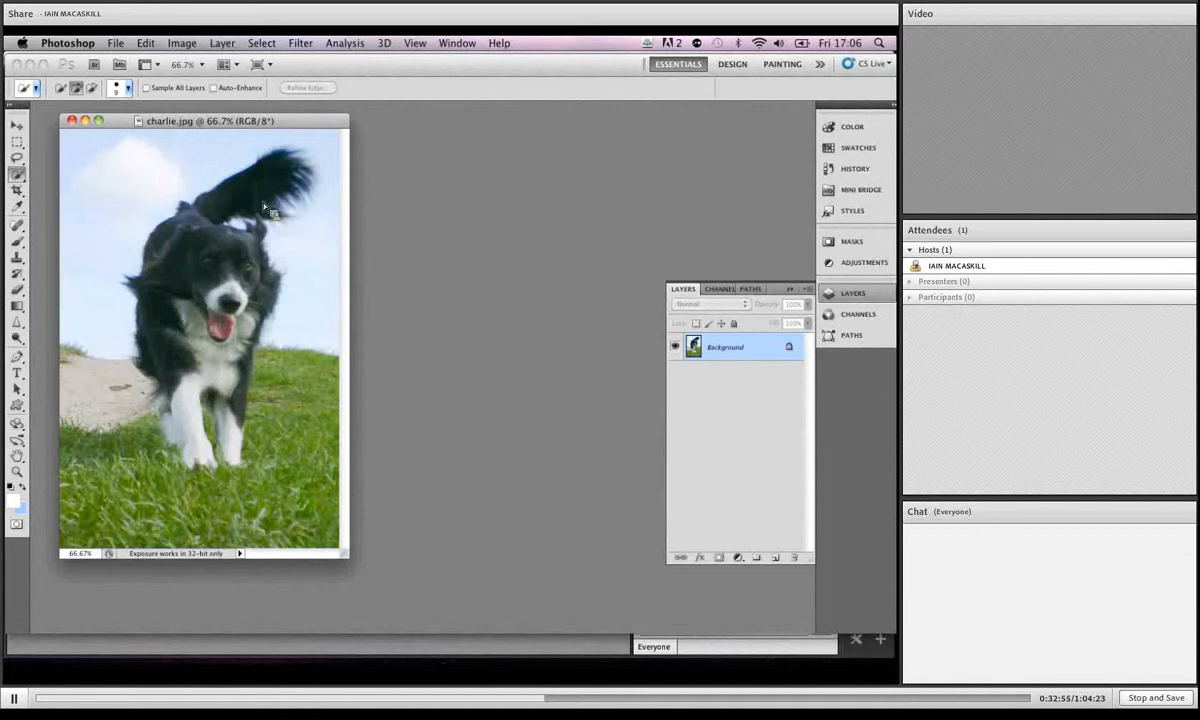
Step: Close charlie.jpg, open car.jpg from the 3 Red Faces folder and enlarge its window around the whole car
click(71, 120)
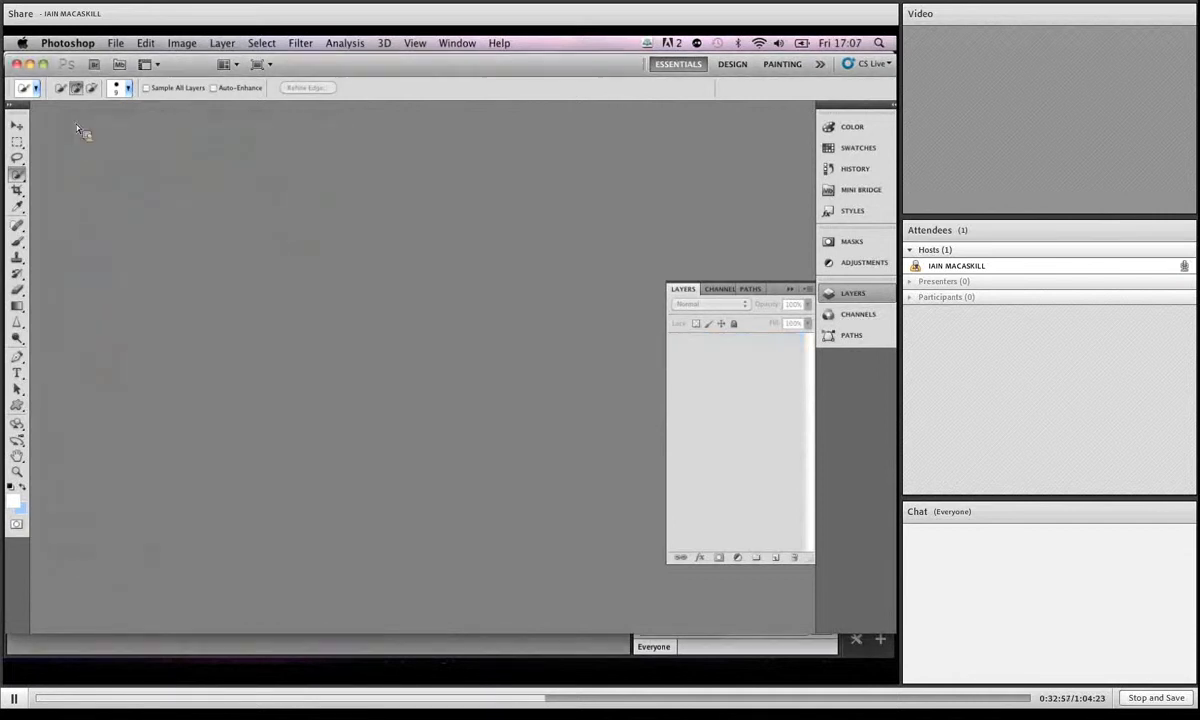
click(115, 43)
click(140, 71)
click(470, 165)
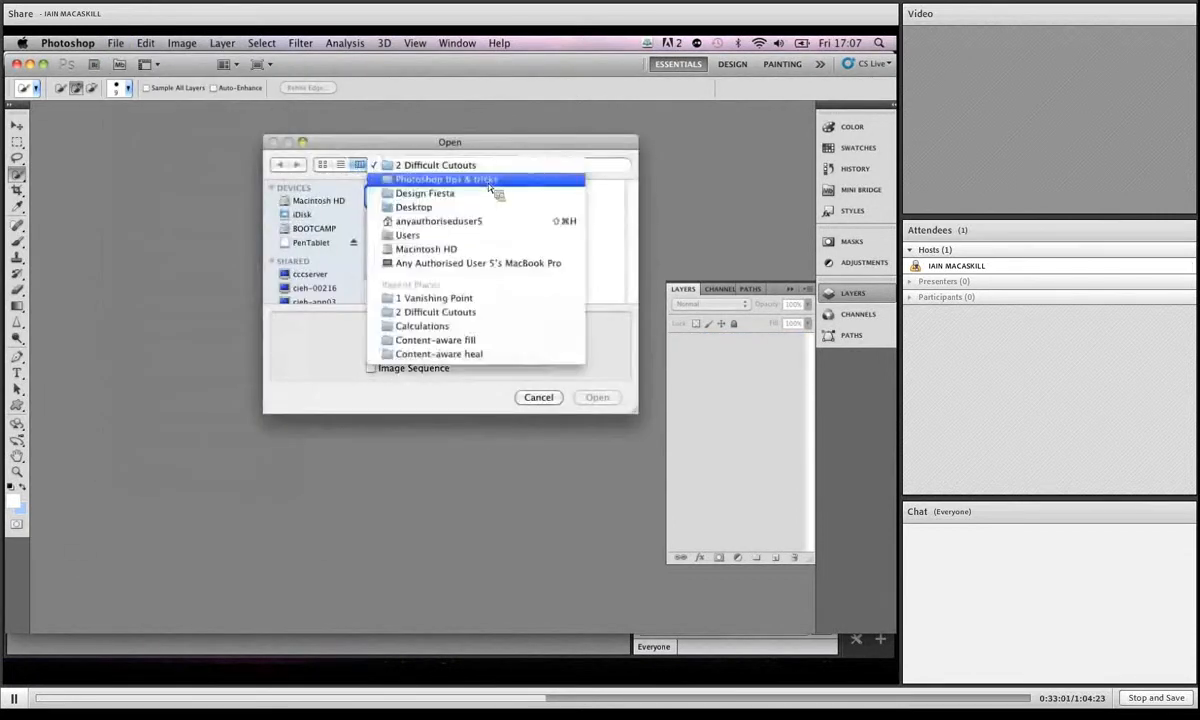
click(458, 182)
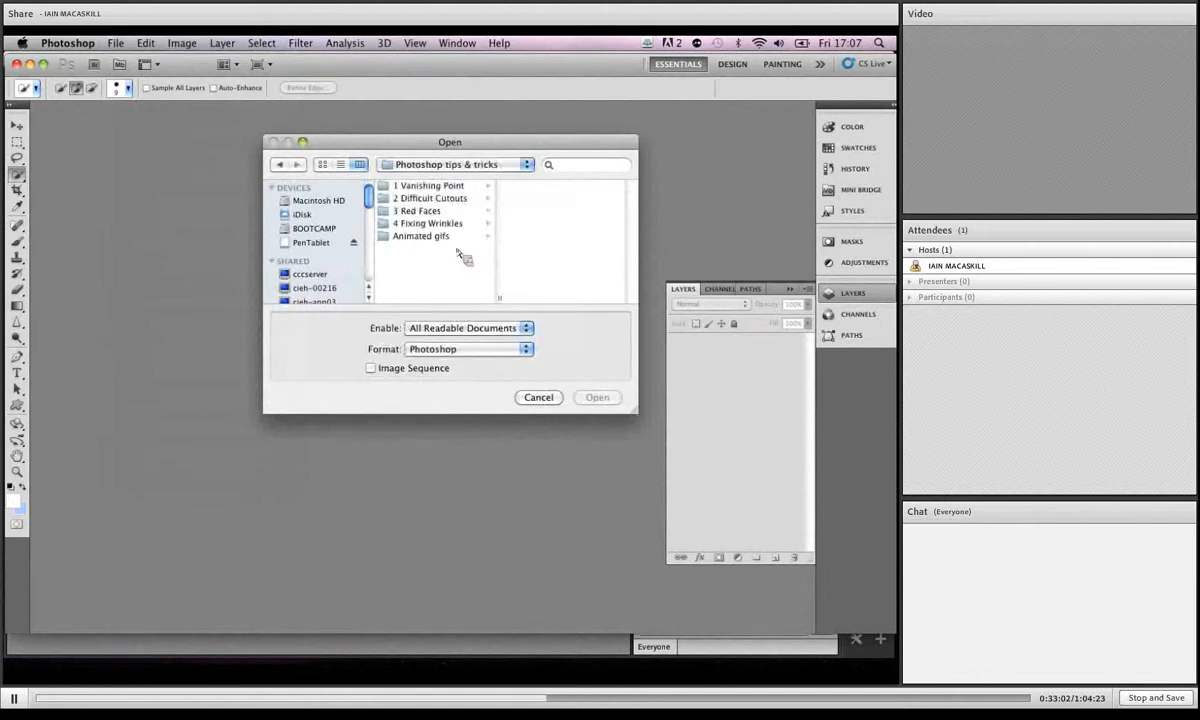
click(420, 211)
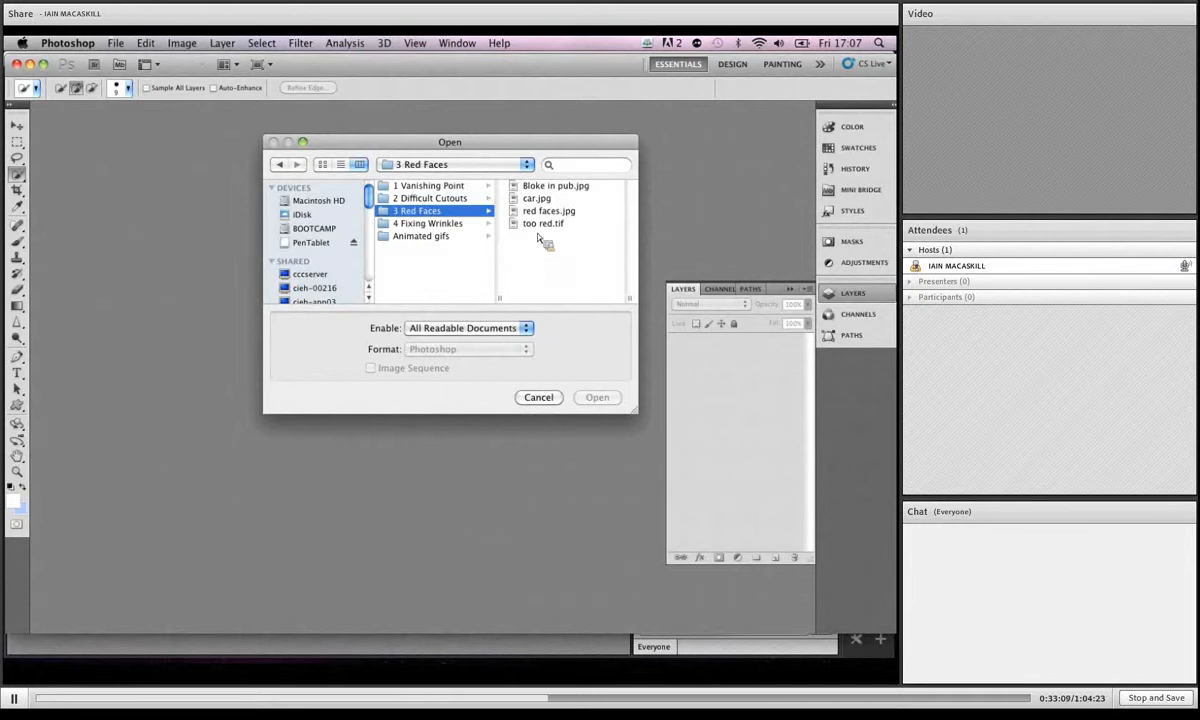
double_click(537, 198)
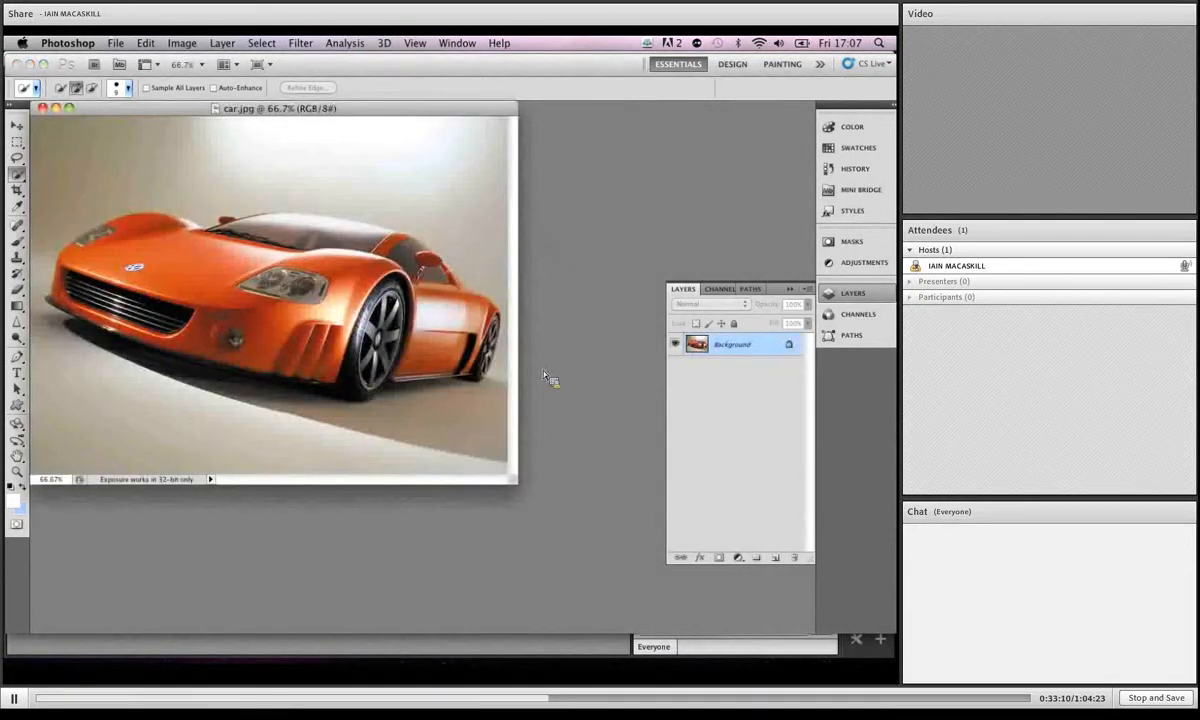
drag(515, 482, 545, 517)
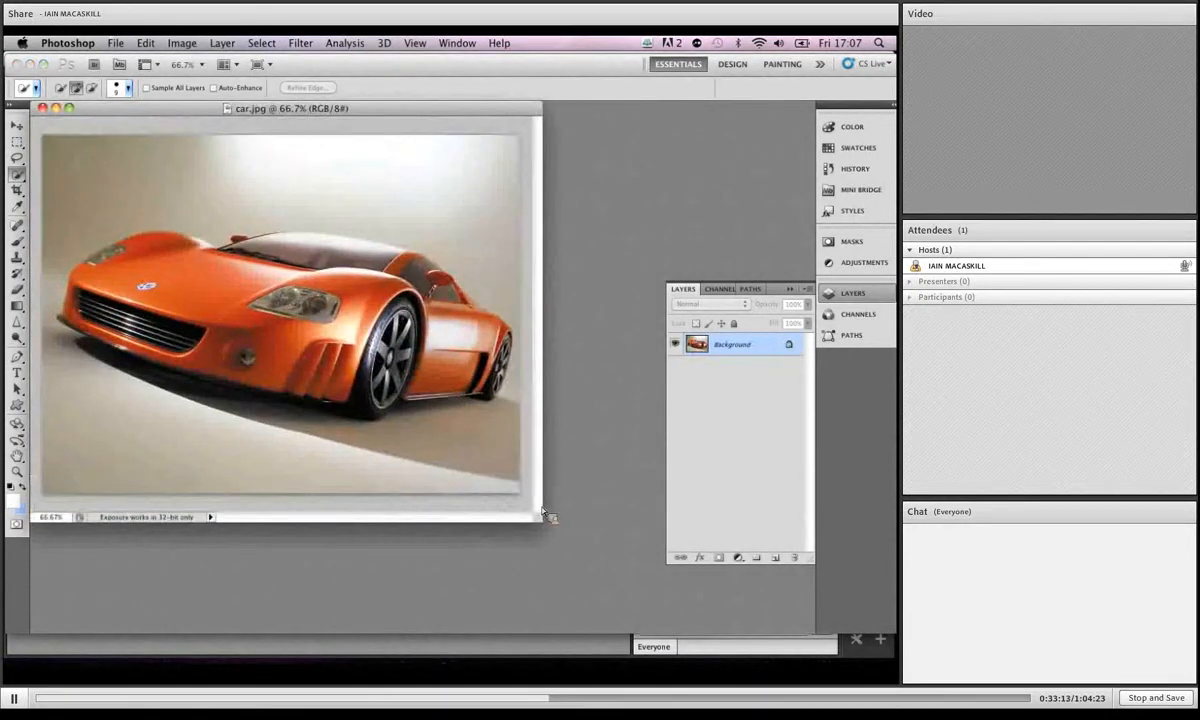
Step: Try shifting the car's Master hue to -45 with Hue/Saturation, and discard the adjustment
key(super+u)
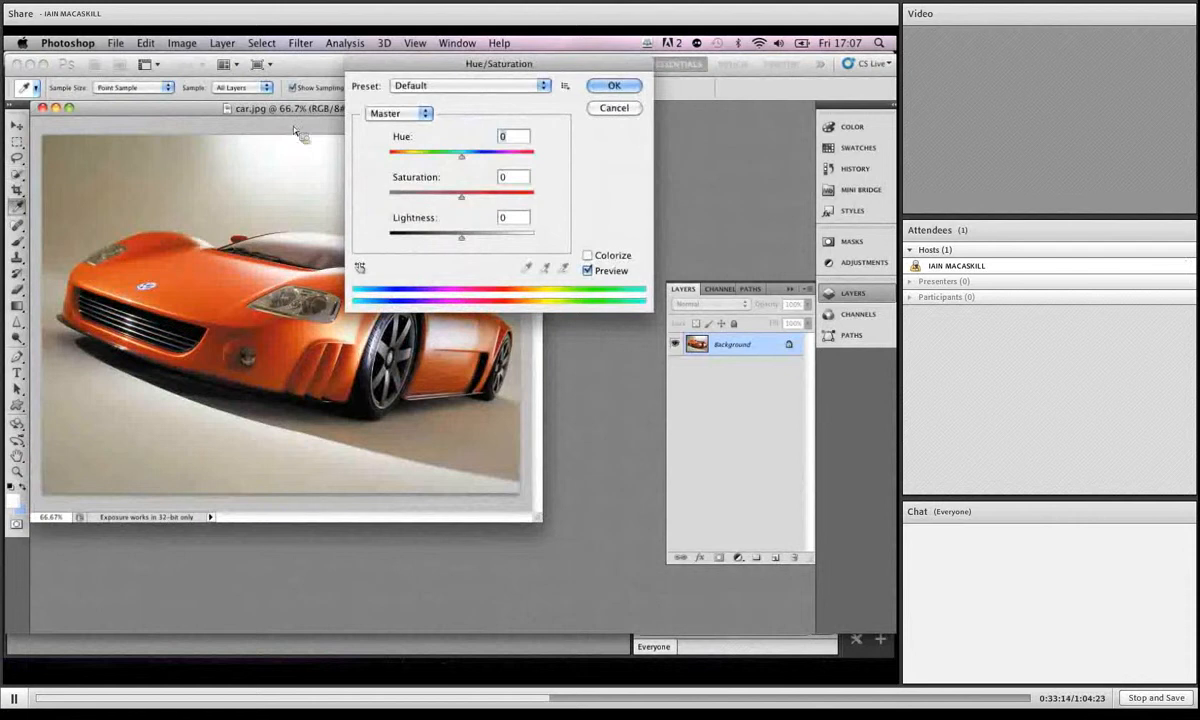
drag(384, 112, 506, 260)
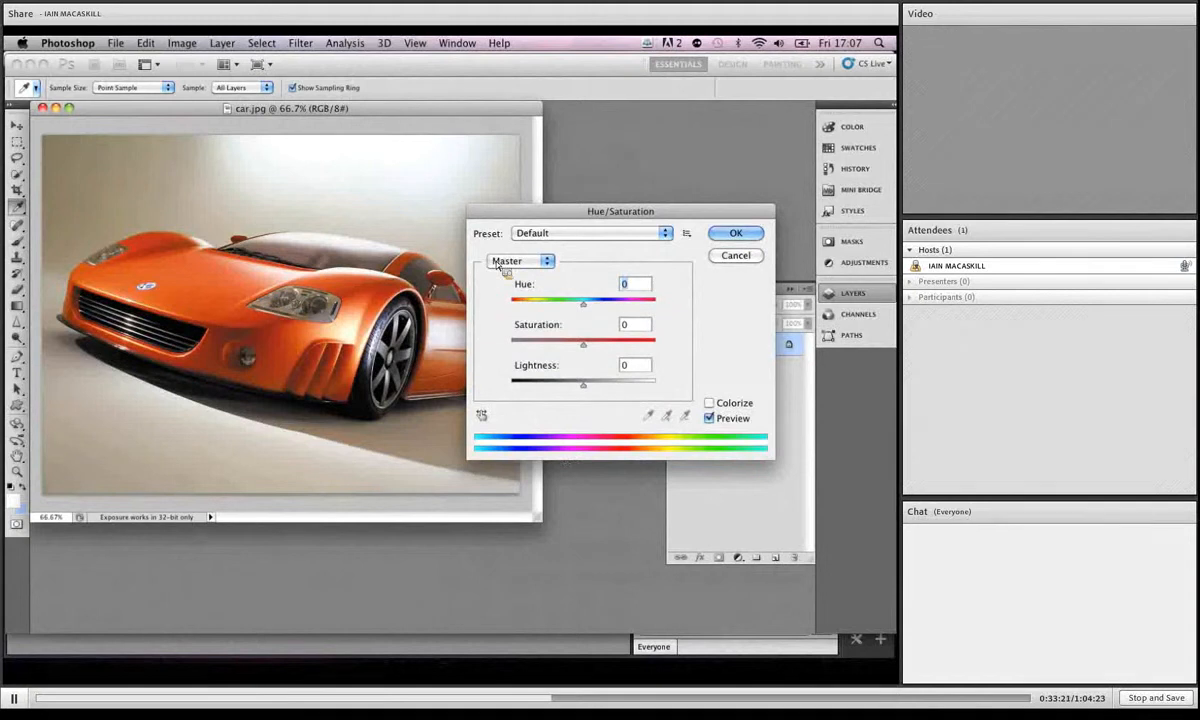
drag(583, 304, 541, 312)
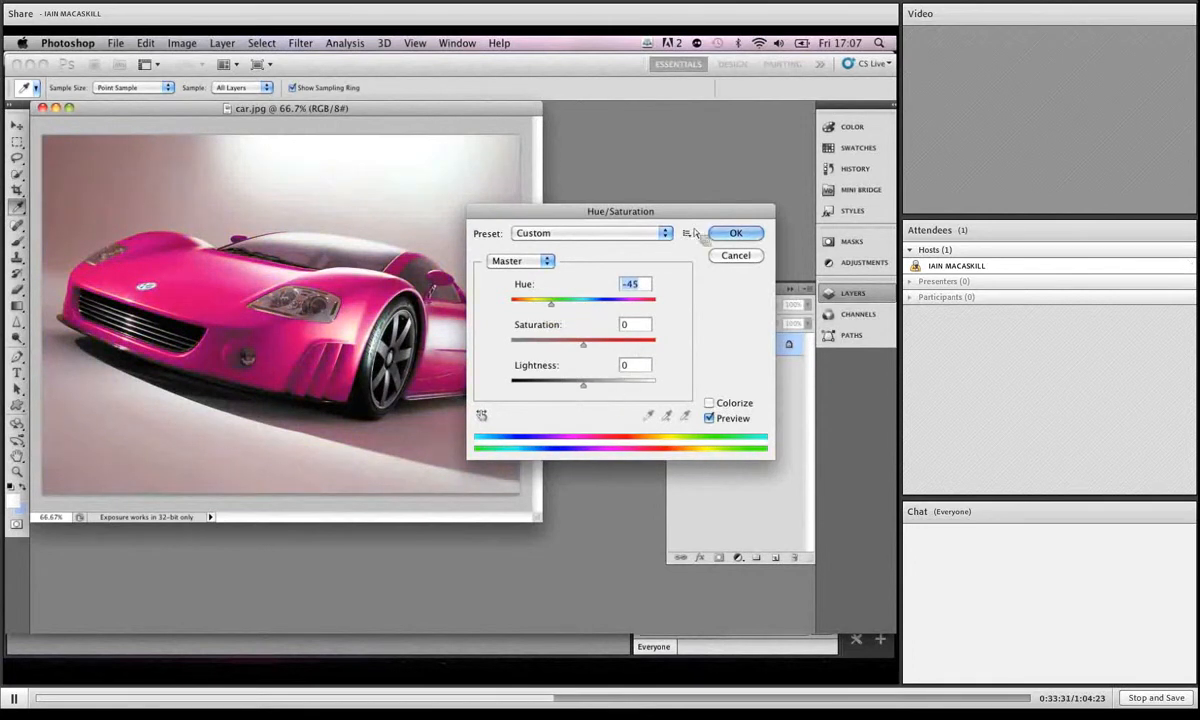
click(736, 255)
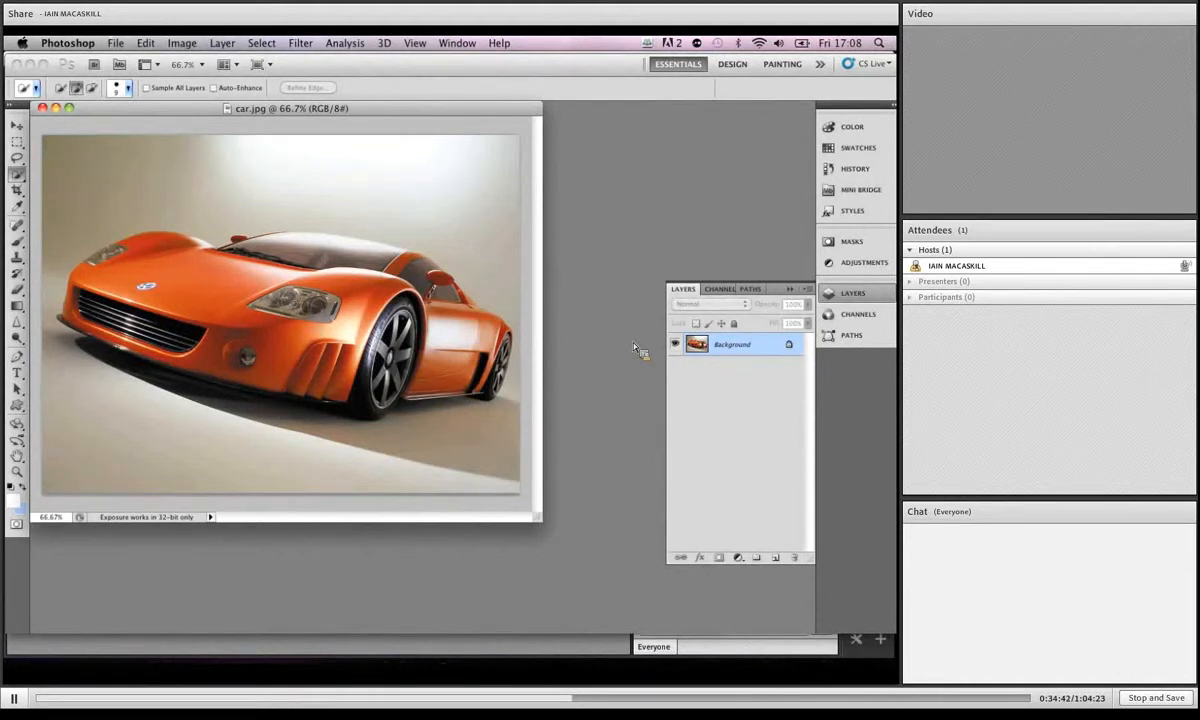
Step: Close car.jpg and open too red.tif from the 3 Red Faces folder
click(42, 107)
click(115, 43)
click(135, 79)
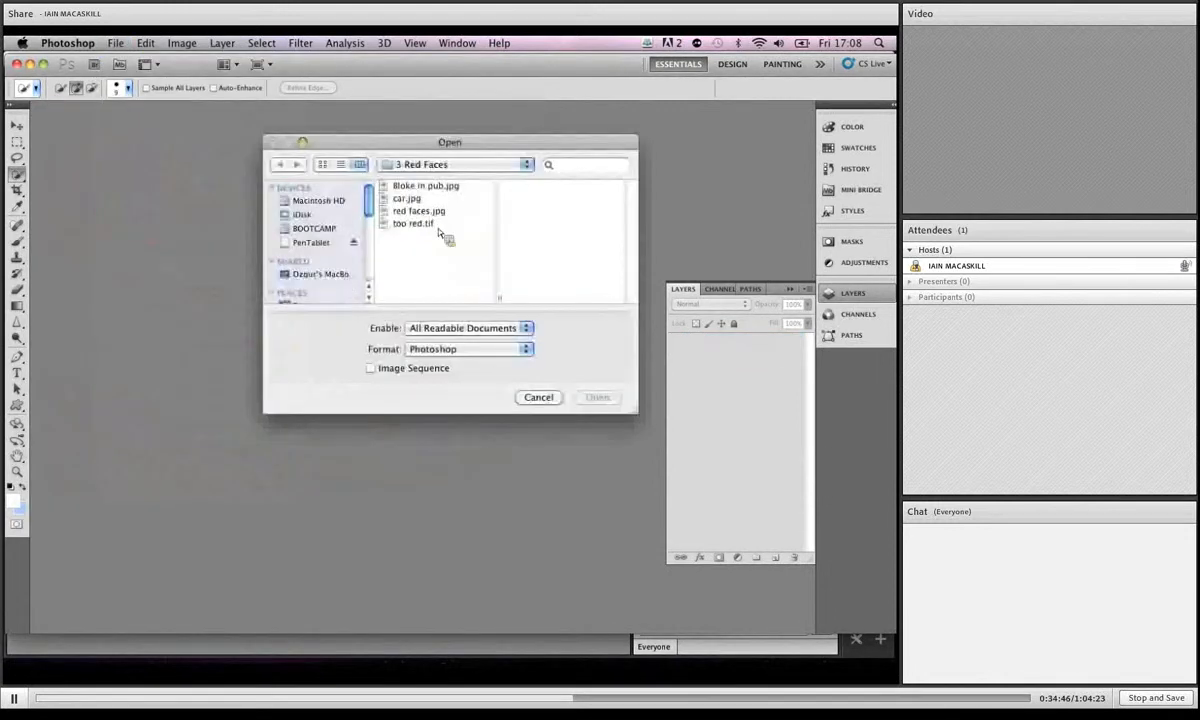
click(405, 223)
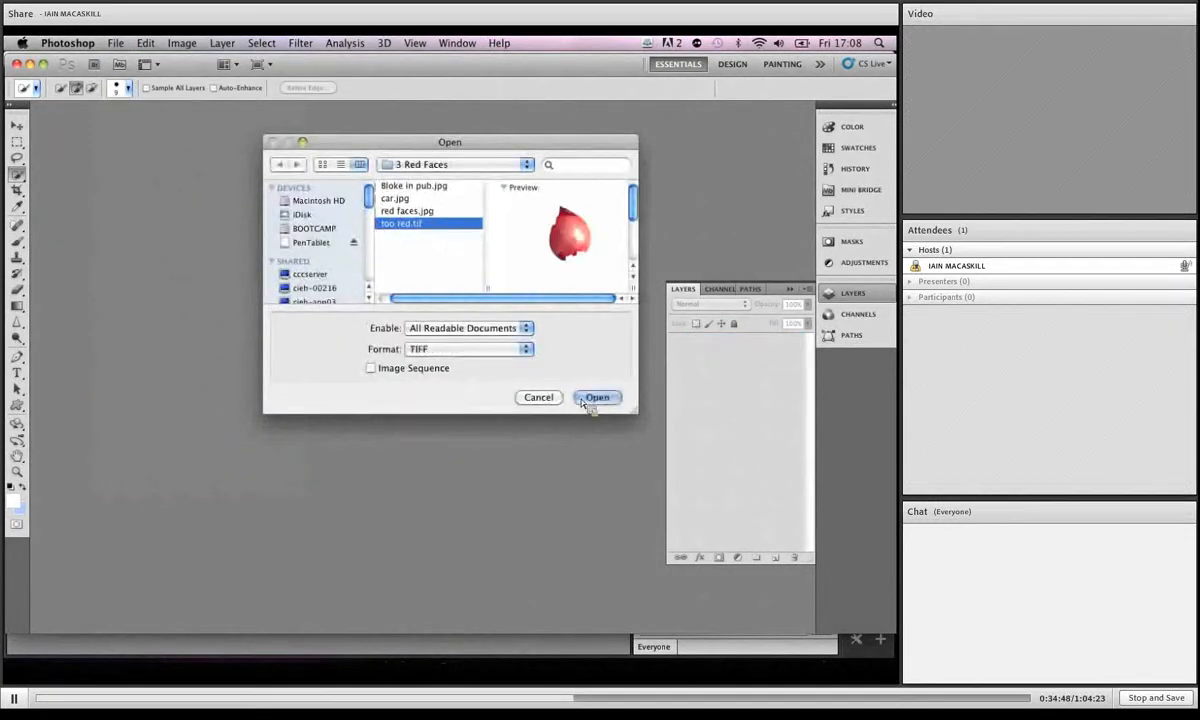
click(596, 397)
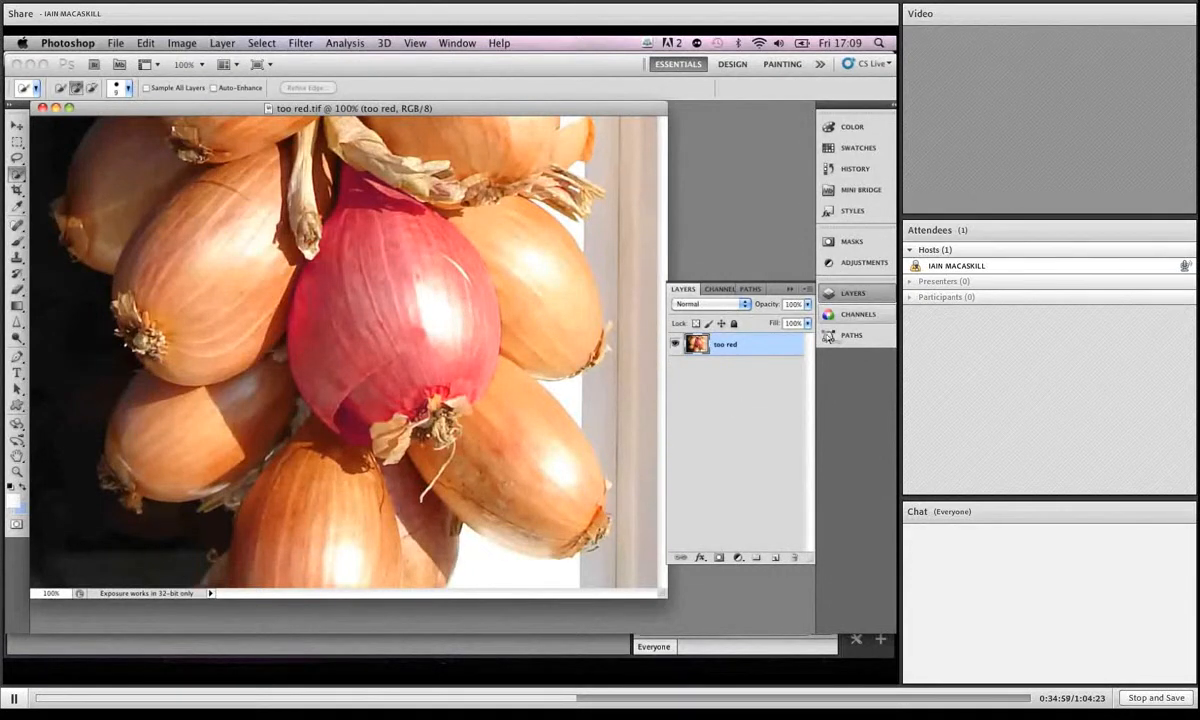
Step: Load the Alpha 1 channel as a selection around the red onion and copy it to a new layer
click(845, 314)
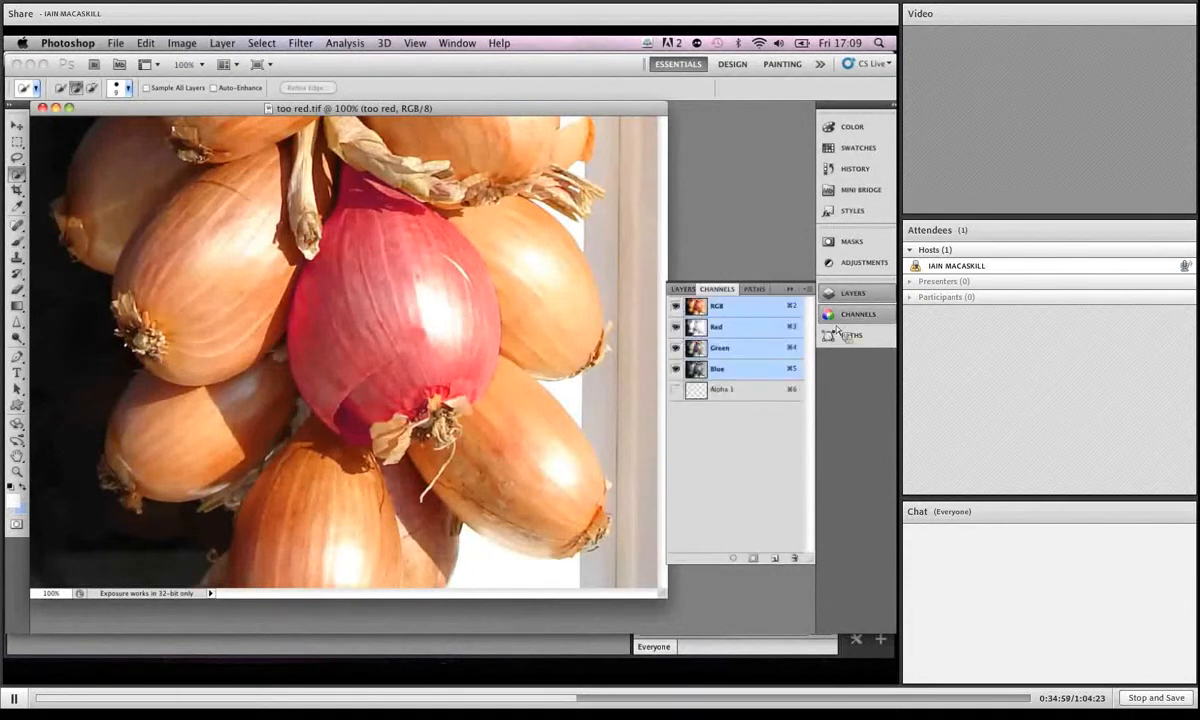
super+click(696, 392)
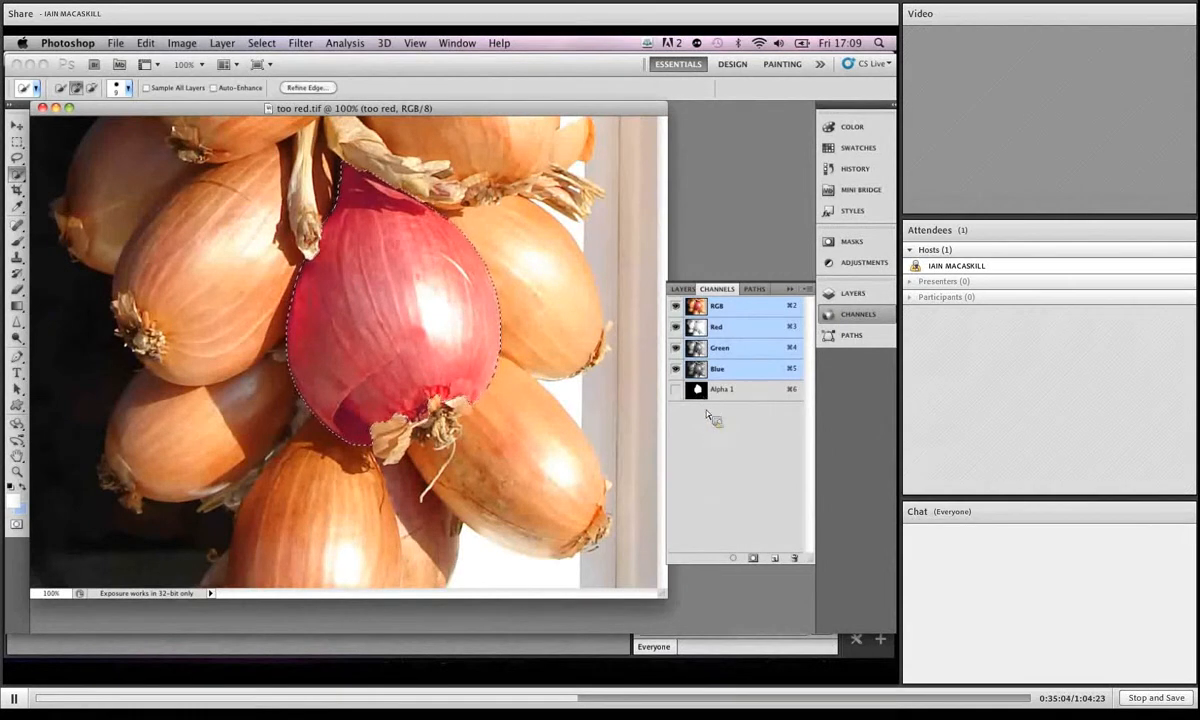
key(F7)
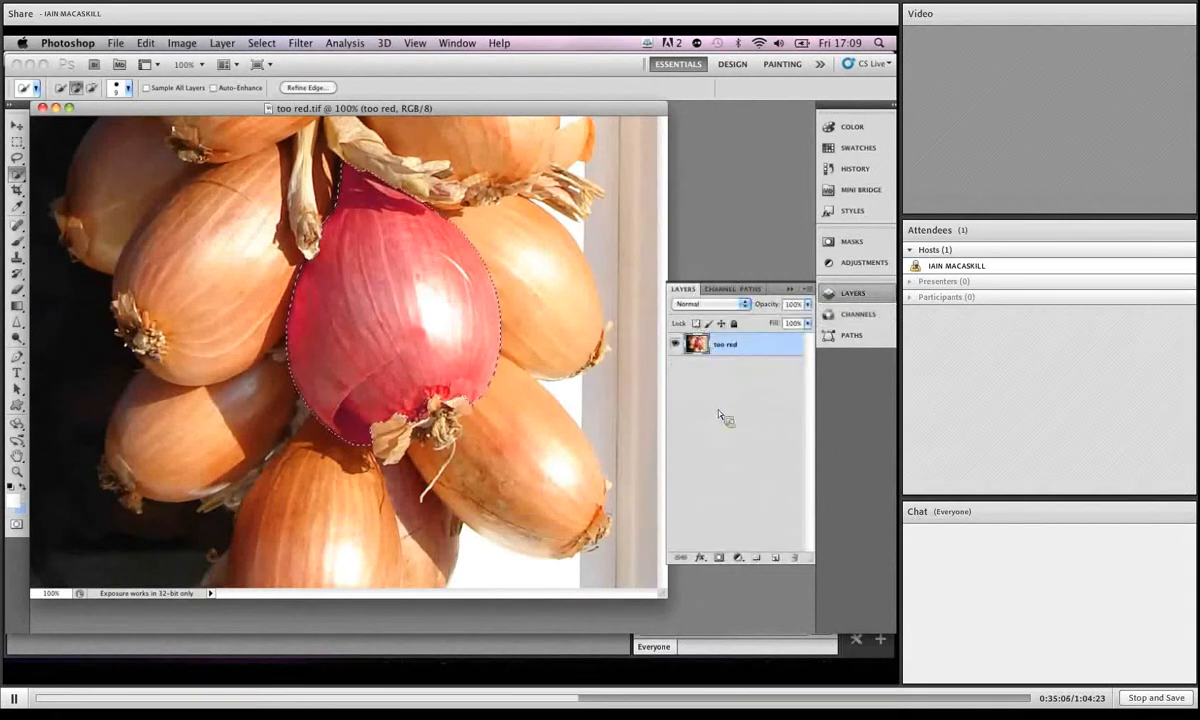
key(super+j)
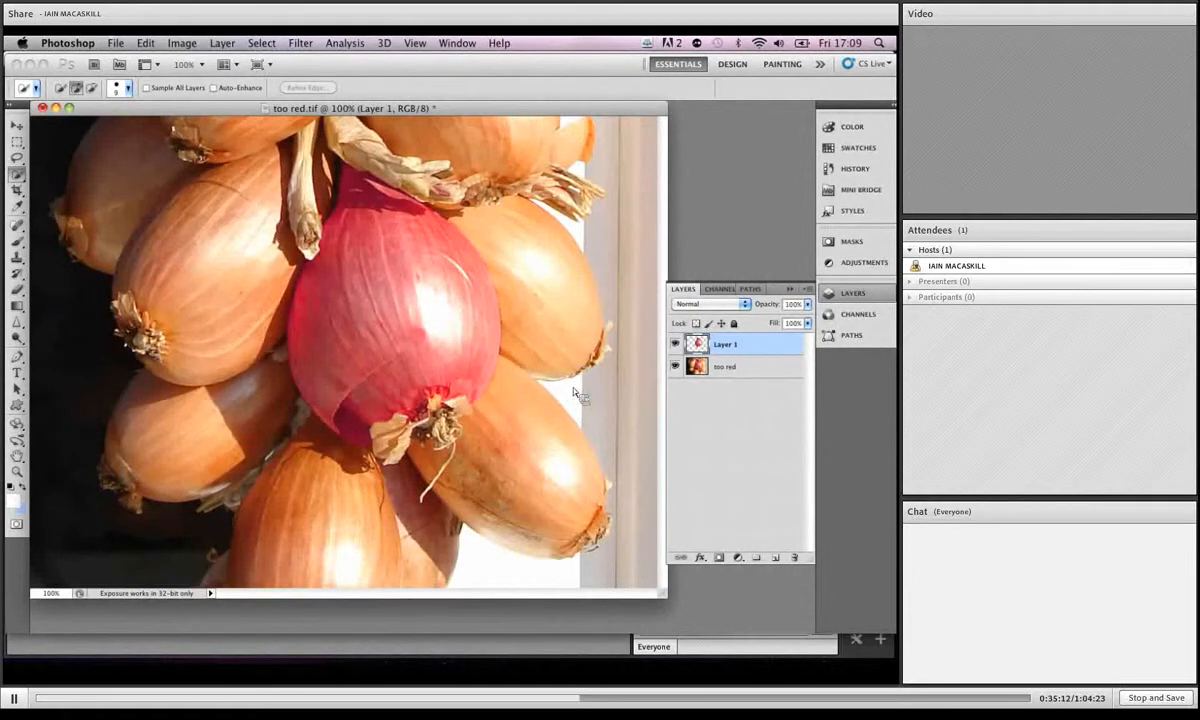
Step: Try shifting the copied onion's Master hue to +18 with Hue/Saturation, and discard the adjustment
key(super+u)
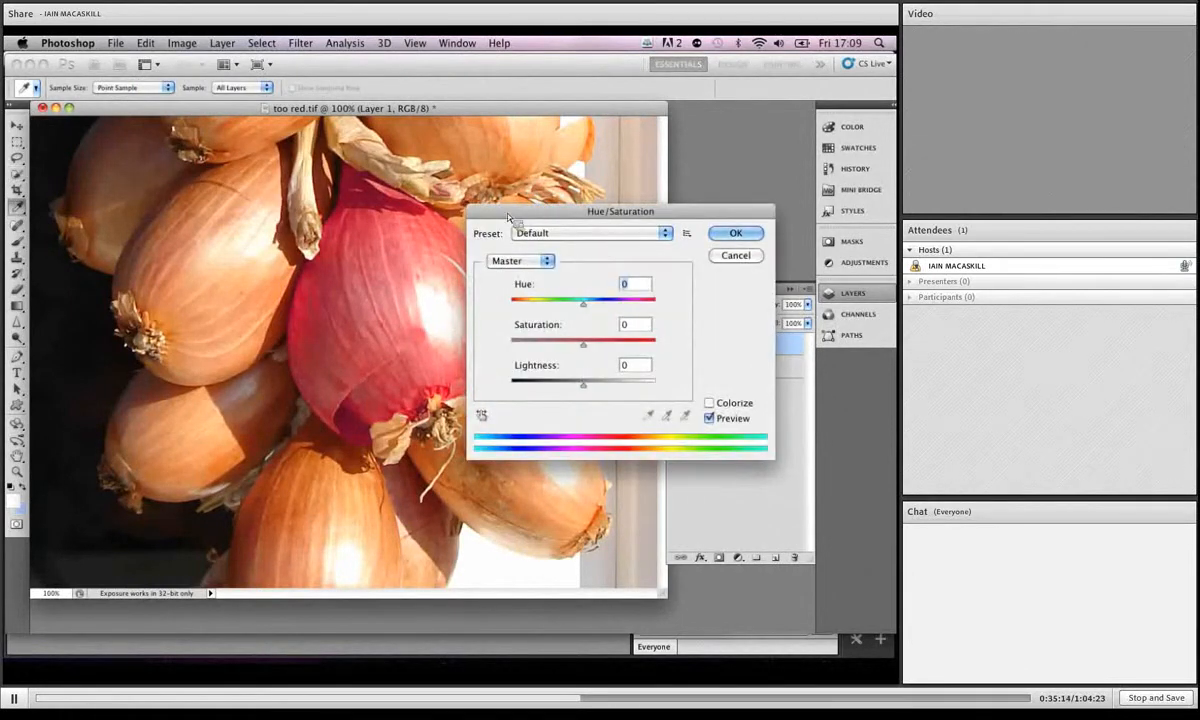
drag(478, 211, 509, 390)
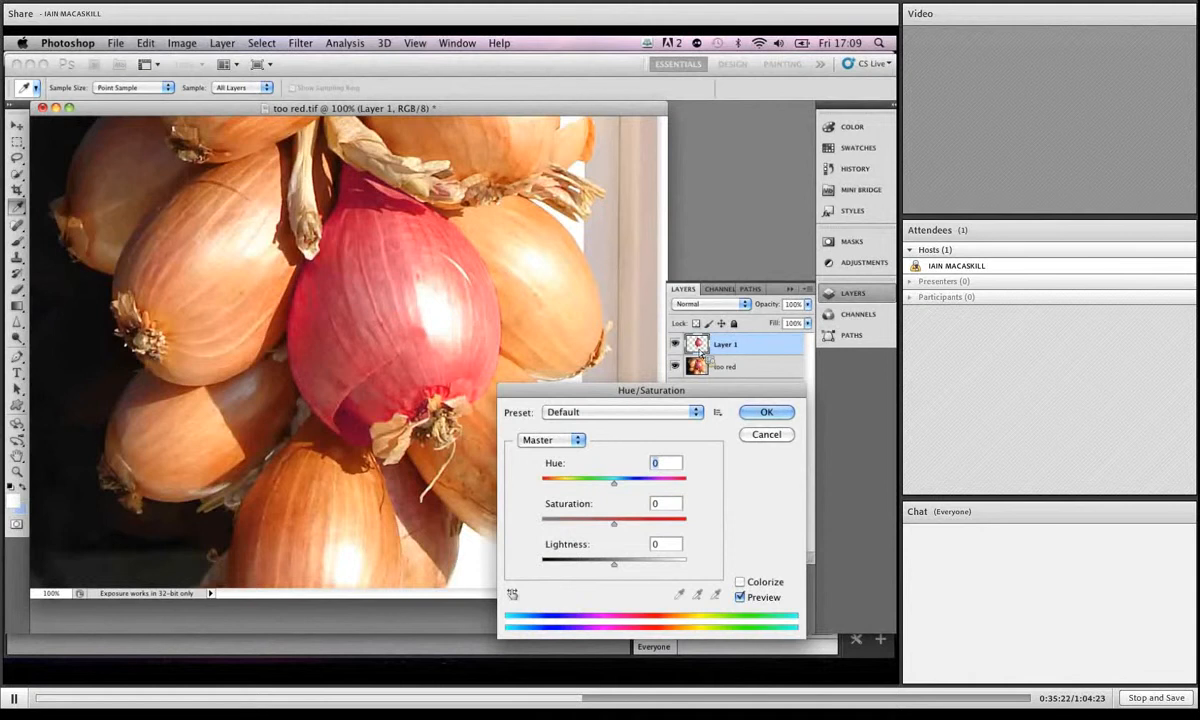
mouse_move(614, 482)
mouse_down()
mouse_move(632, 496)
mouse_move(575, 494)
mouse_move(633, 494)
mouse_up()
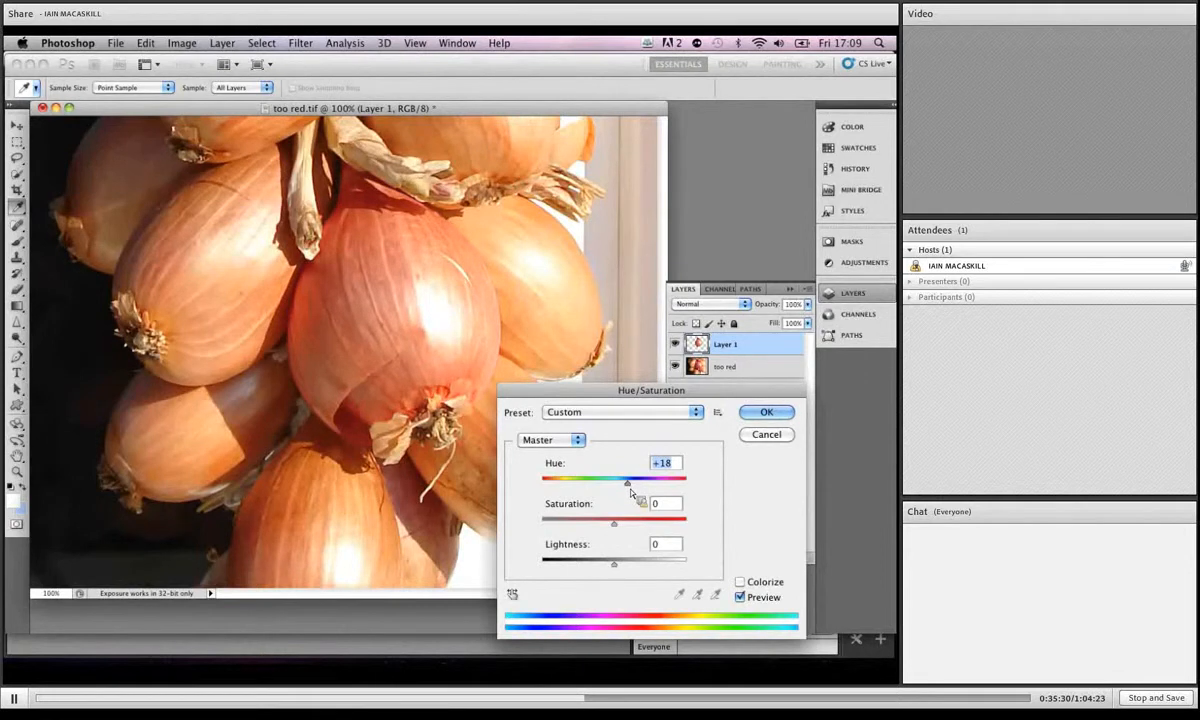
click(756, 437)
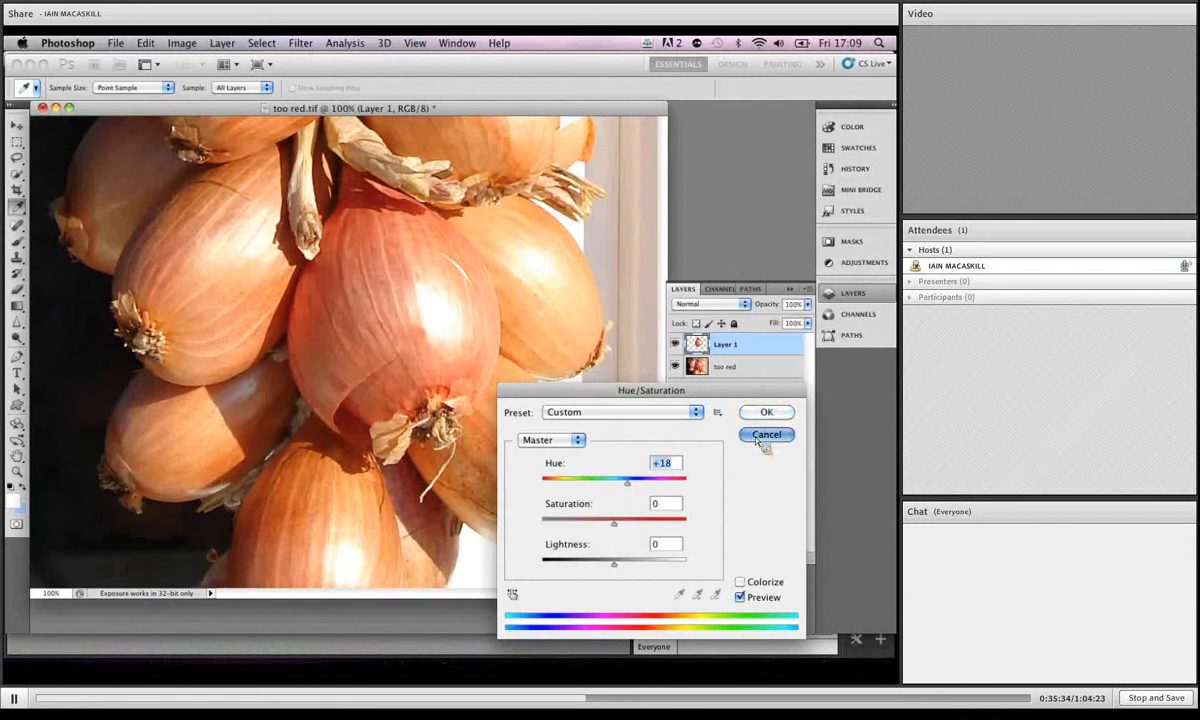
key(w)
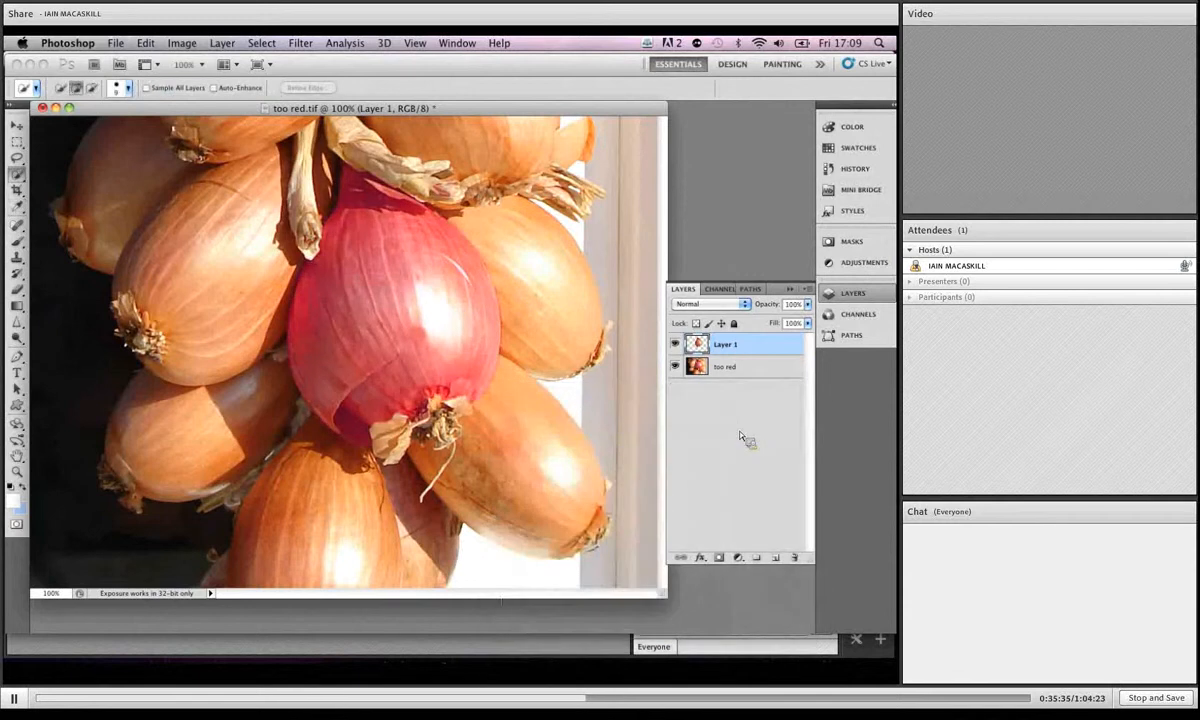
Step: Close too red.tif without saving, open red faces.jpg from the 3 Red Faces folder and enlarge its window around the whole photo
click(42, 107)
click(400, 264)
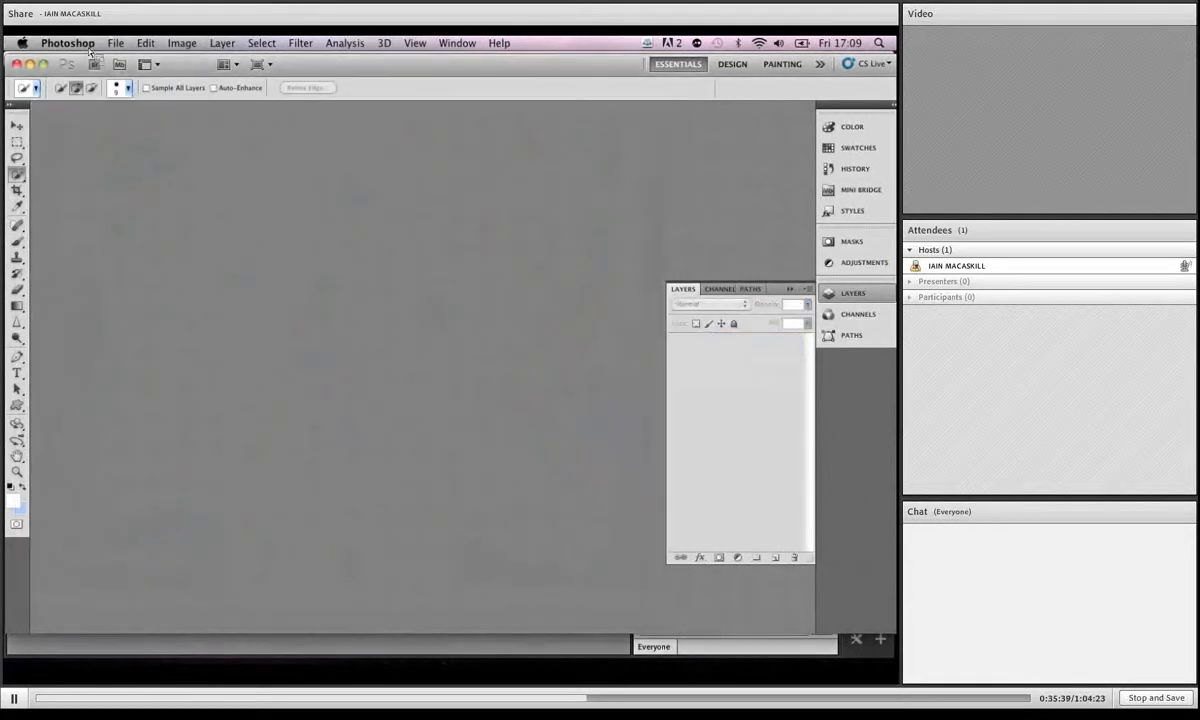
click(115, 43)
click(117, 74)
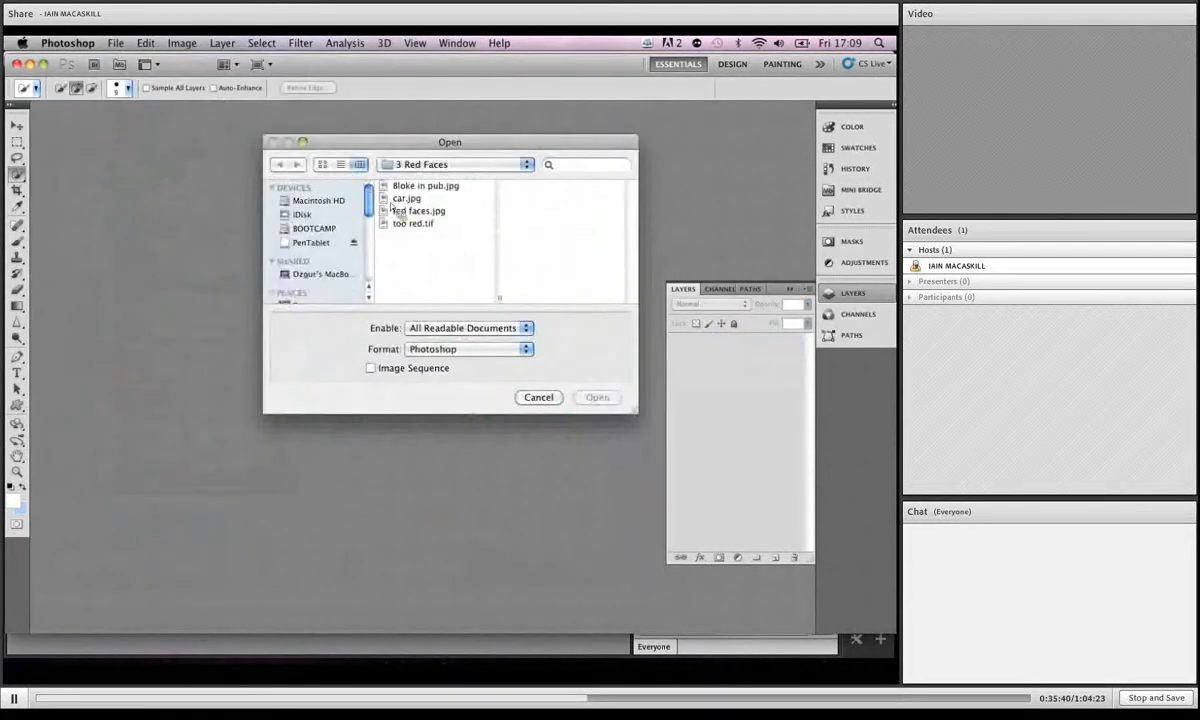
double_click(400, 211)
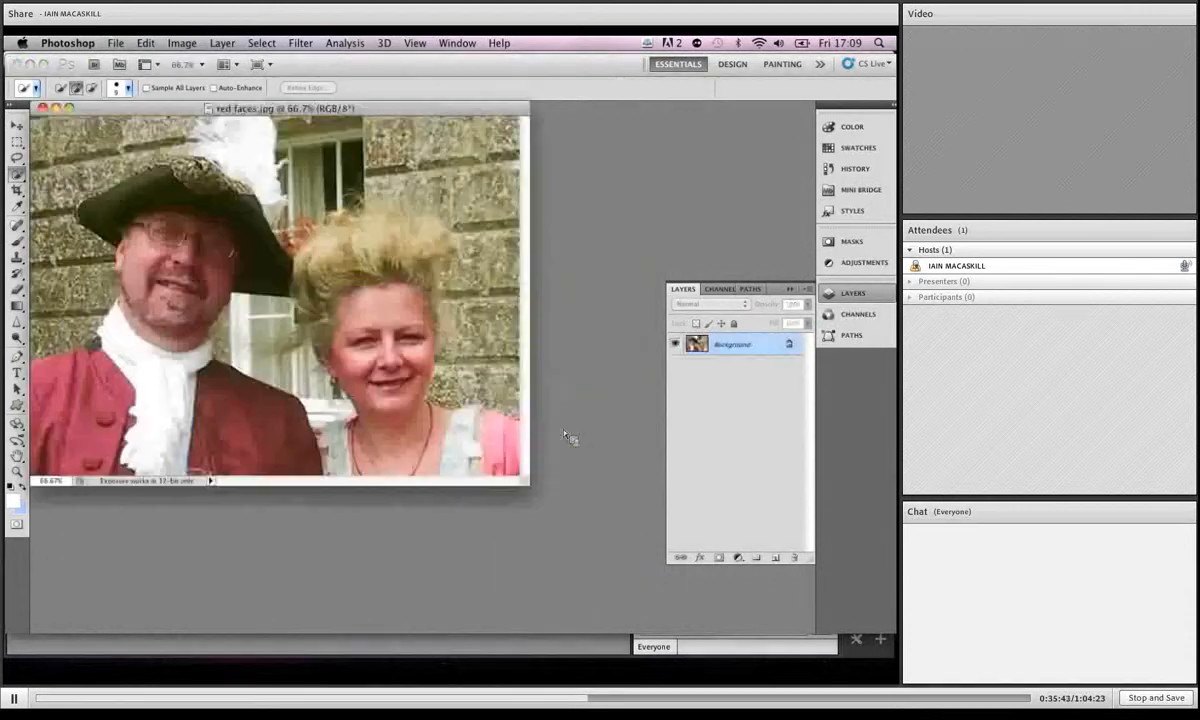
drag(512, 470, 640, 614)
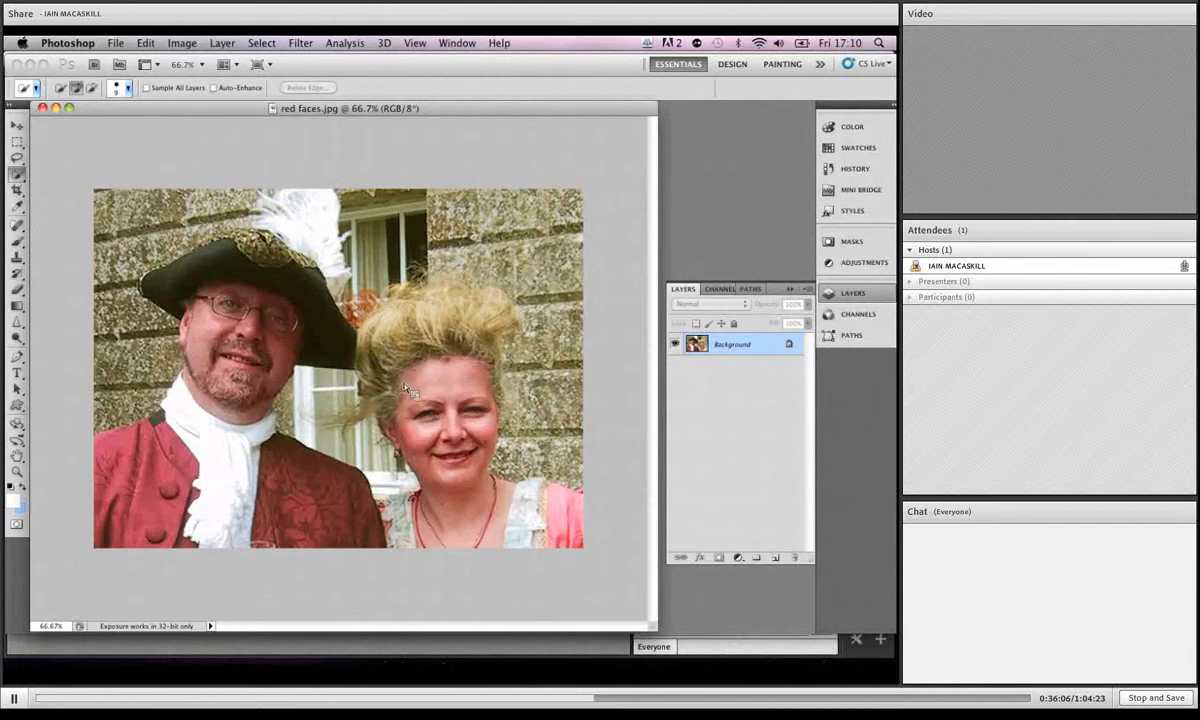
Step: Select the man's face and the woman's face and neck together with freehand Lasso outlines
click(17, 157)
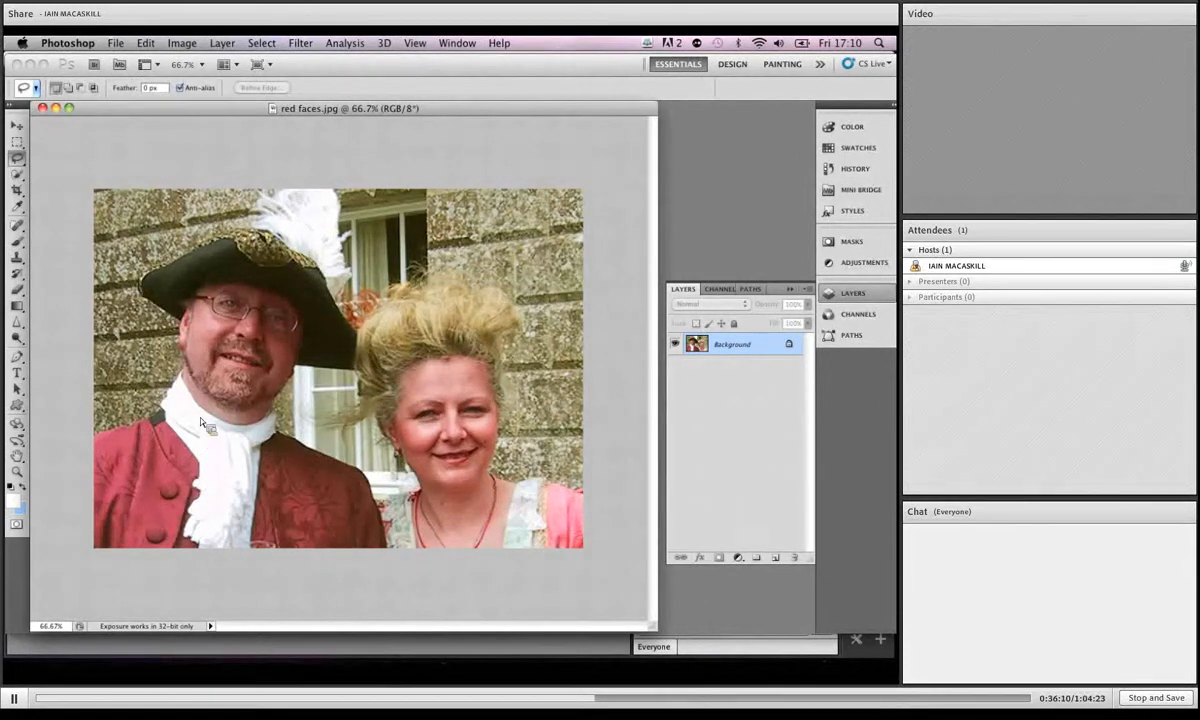
mouse_move(228, 441)
mouse_down()
mouse_move(238, 443)
mouse_move(180, 395)
mouse_move(166, 298)
mouse_move(232, 266)
mouse_move(292, 284)
mouse_move(317, 342)
mouse_move(302, 397)
mouse_move(270, 410)
mouse_move(256, 400)
mouse_up()
key(shift)
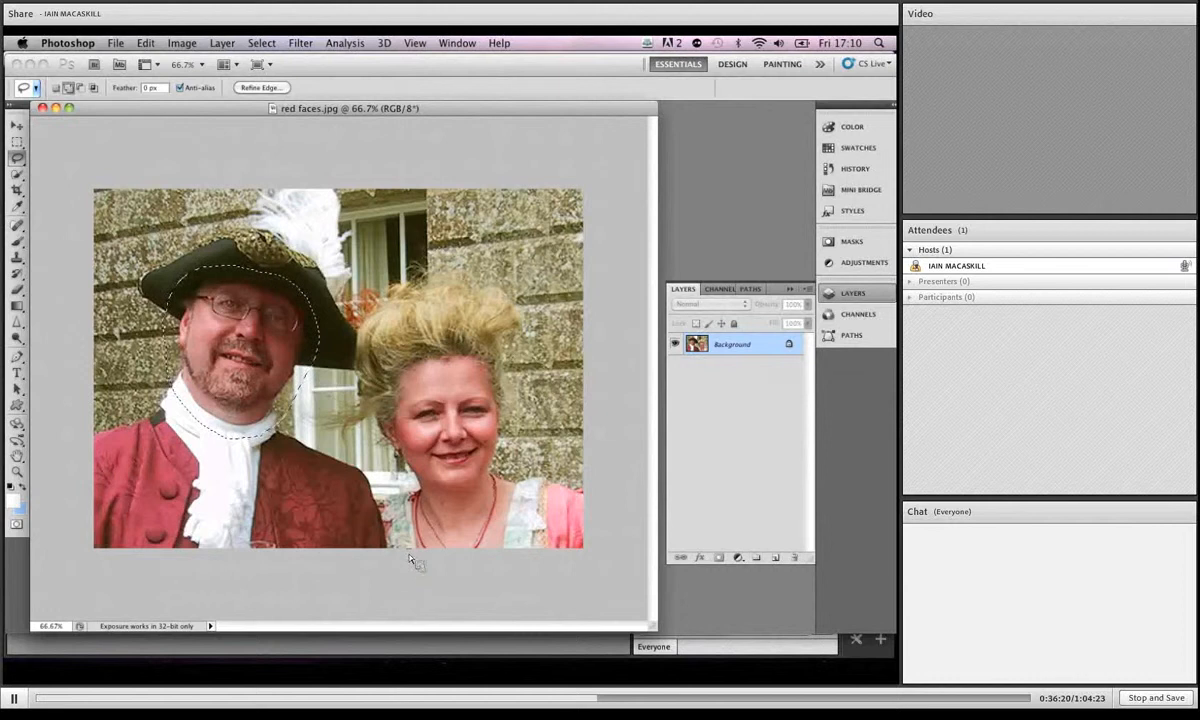
mouse_move(411, 556)
mouse_down()
mouse_move(373, 408)
mouse_move(385, 372)
mouse_move(415, 348)
mouse_move(453, 342)
mouse_move(498, 350)
mouse_move(515, 392)
mouse_move(511, 448)
mouse_move(528, 468)
mouse_move(512, 590)
mouse_up()
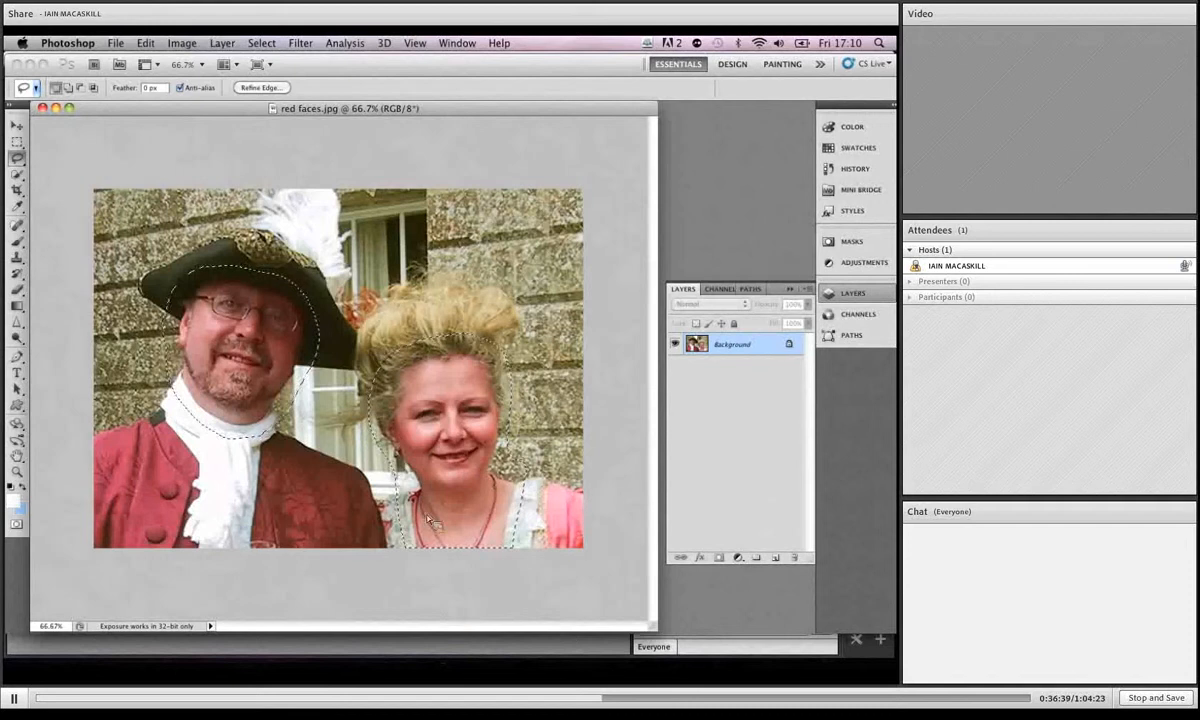
Step: Feather the selection of both faces by 9.2 px with Refine Edge and copy the faces to a new layer
click(261, 90)
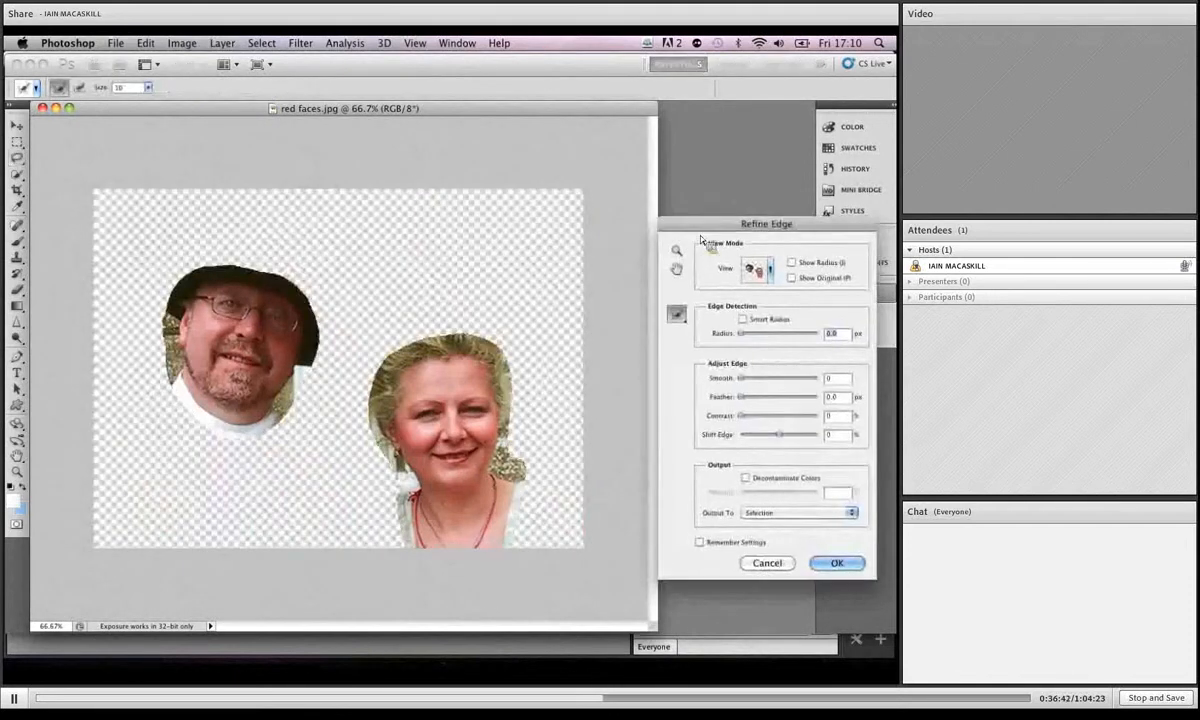
drag(703, 241, 647, 215)
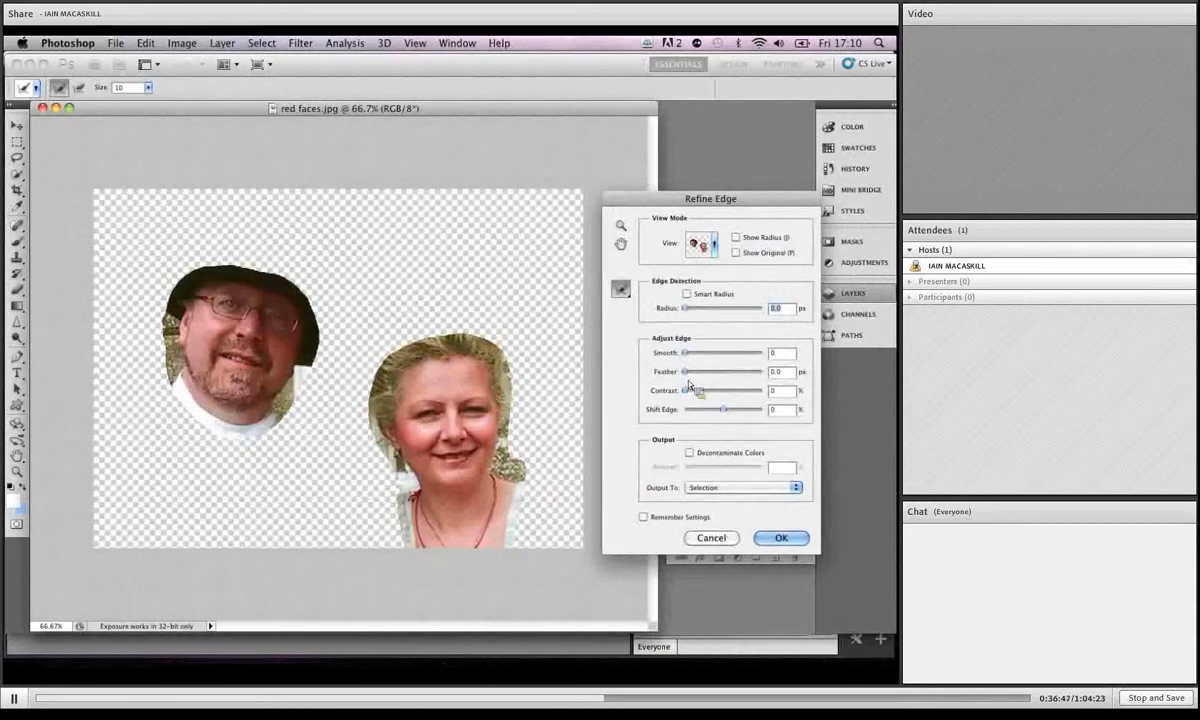
drag(686, 372, 720, 382)
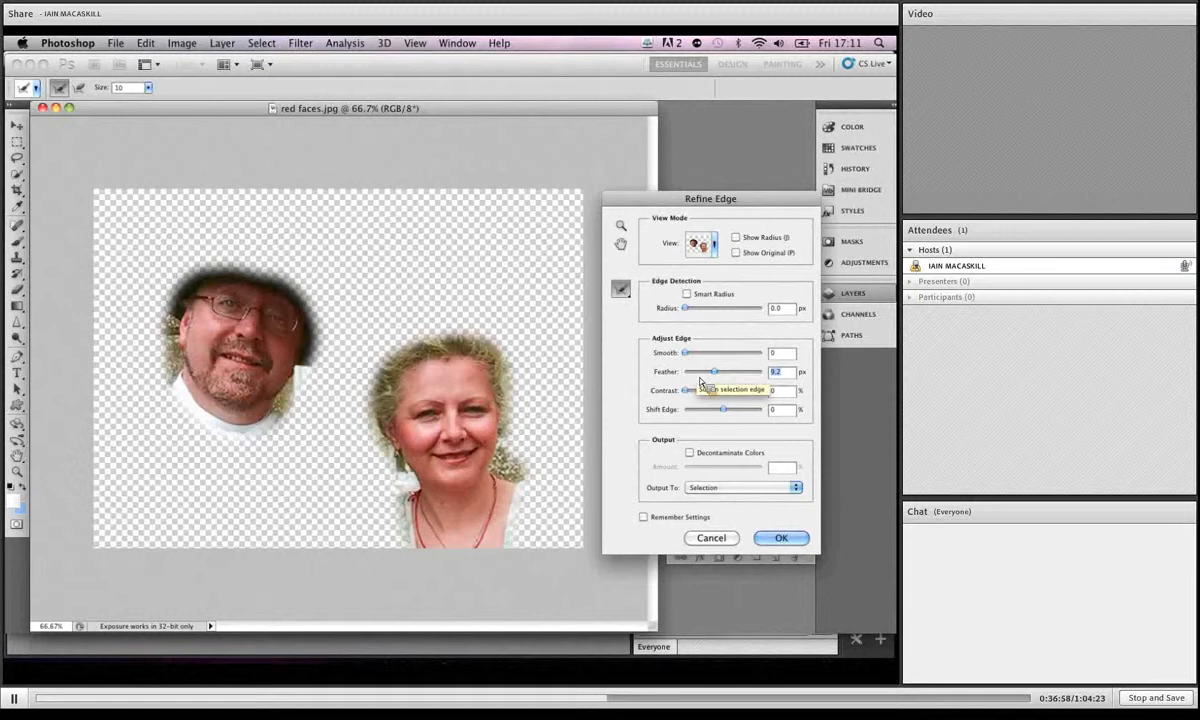
click(780, 540)
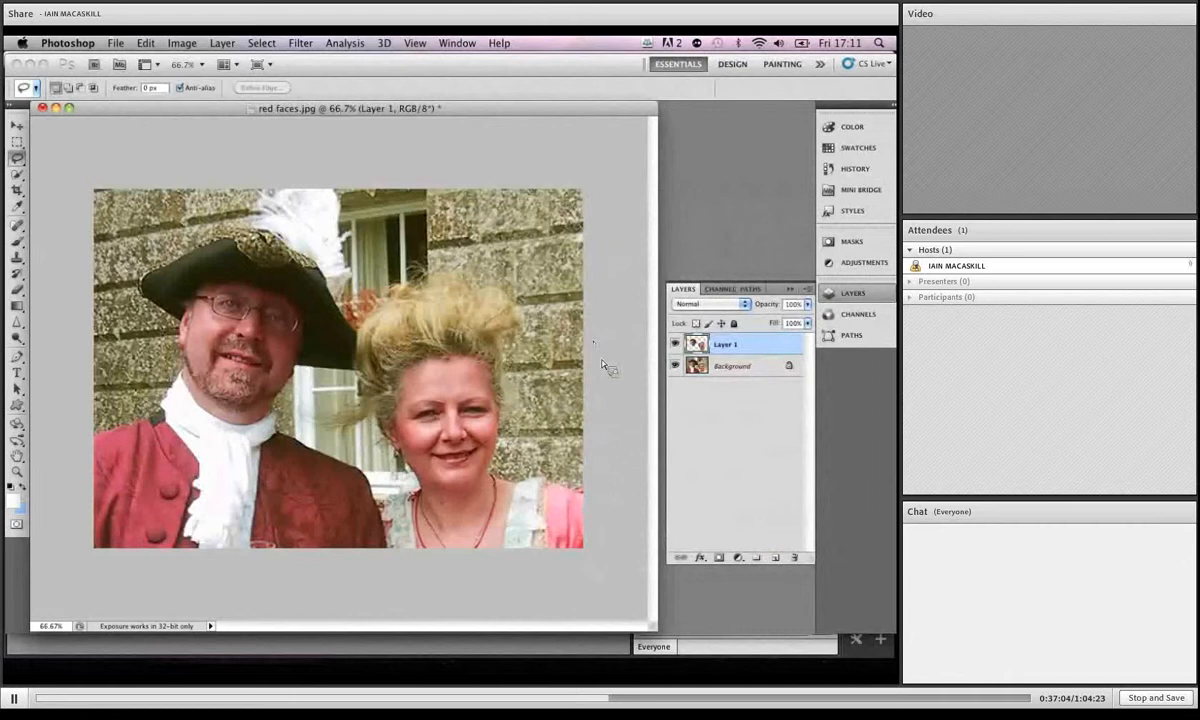
click(675, 366)
click(675, 366)
Step: Try shifting the Master hue of the copied faces to +18 with Hue/Saturation, and discard the adjustment
key(super+u)
drag(608, 391, 651, 385)
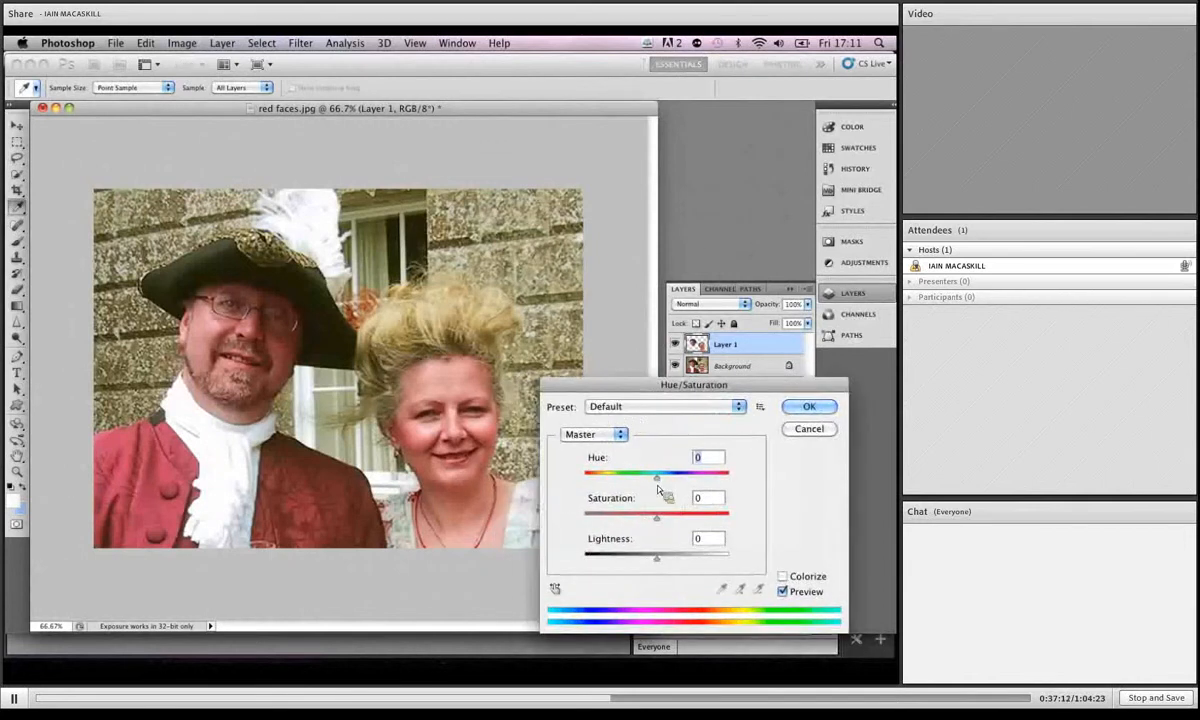
drag(657, 481, 668, 483)
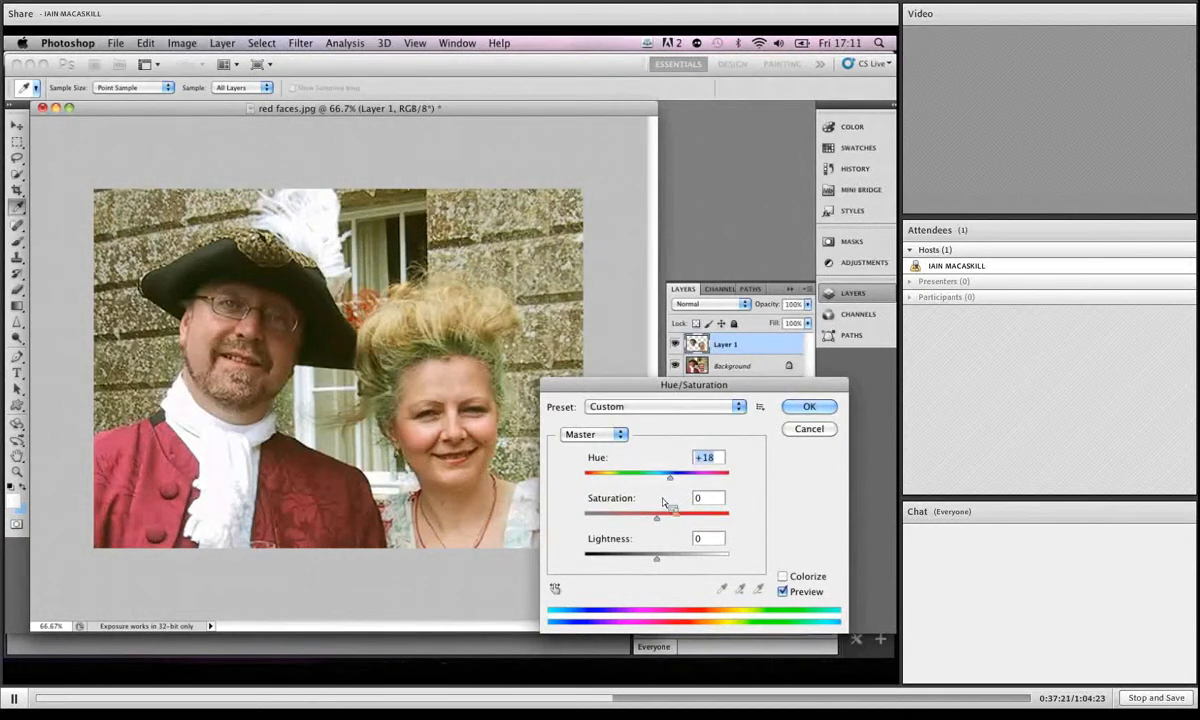
click(792, 430)
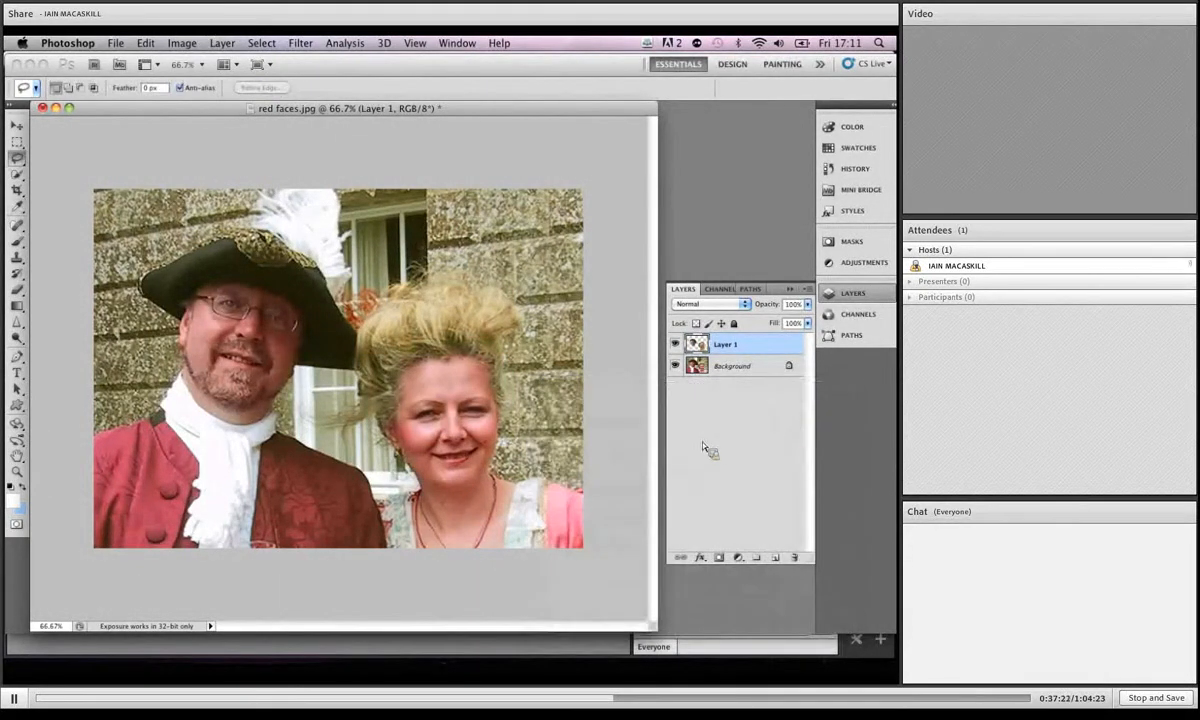
Step: Shift only the Reds hue of the copied faces to +23 with Hue/Saturation and compare the layer with the original
key(super+u)
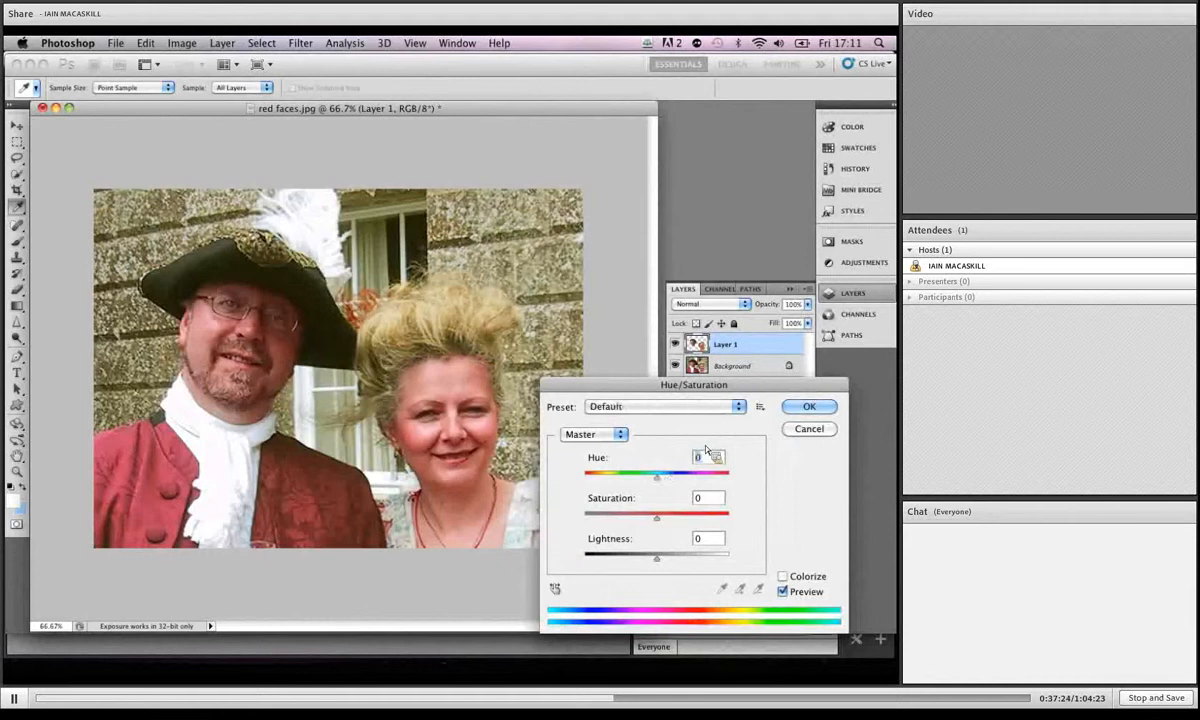
click(592, 440)
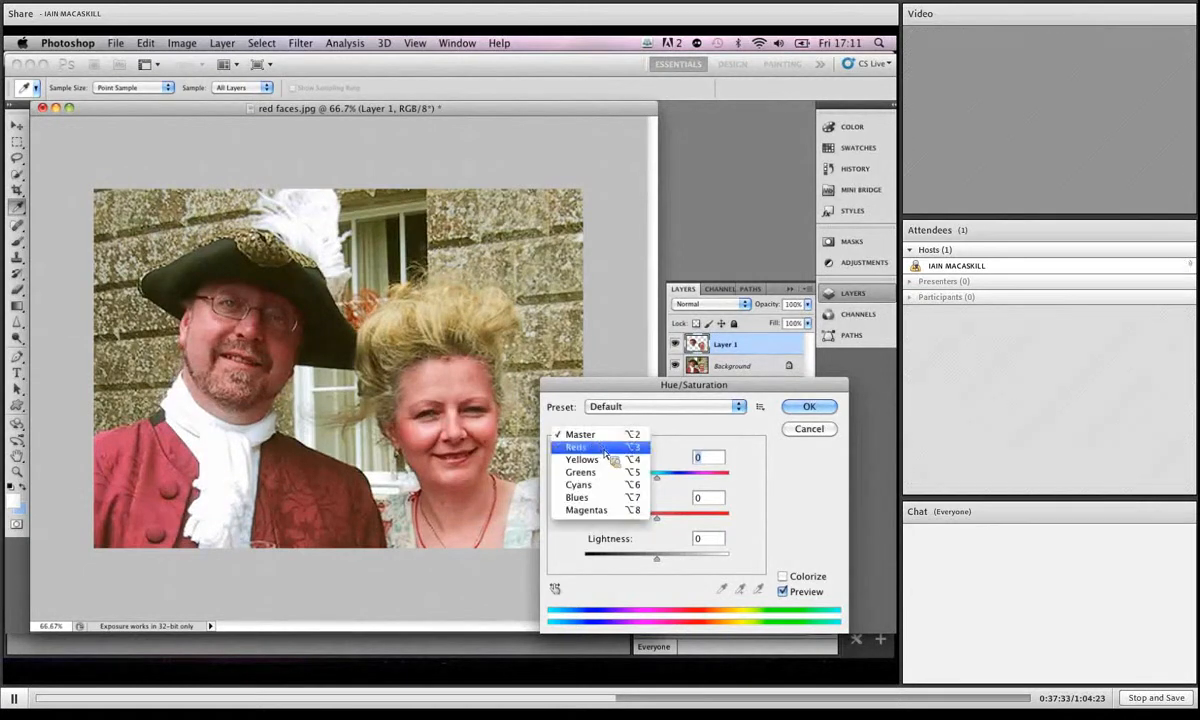
click(604, 449)
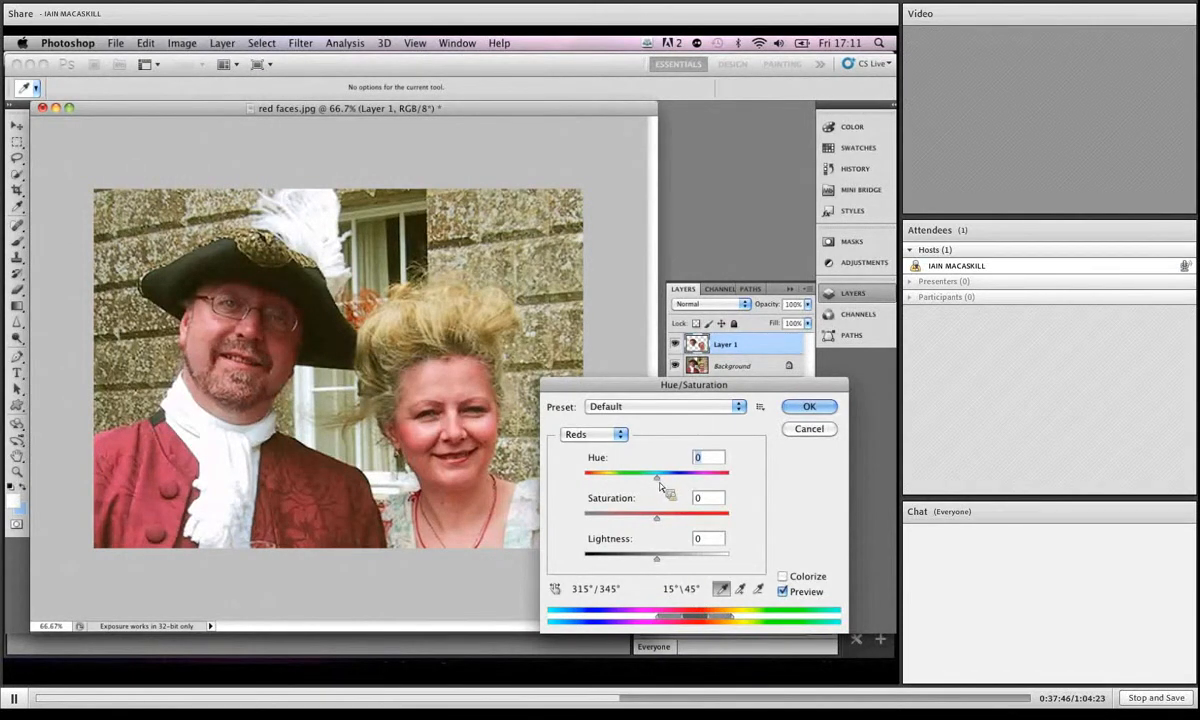
drag(658, 480, 676, 485)
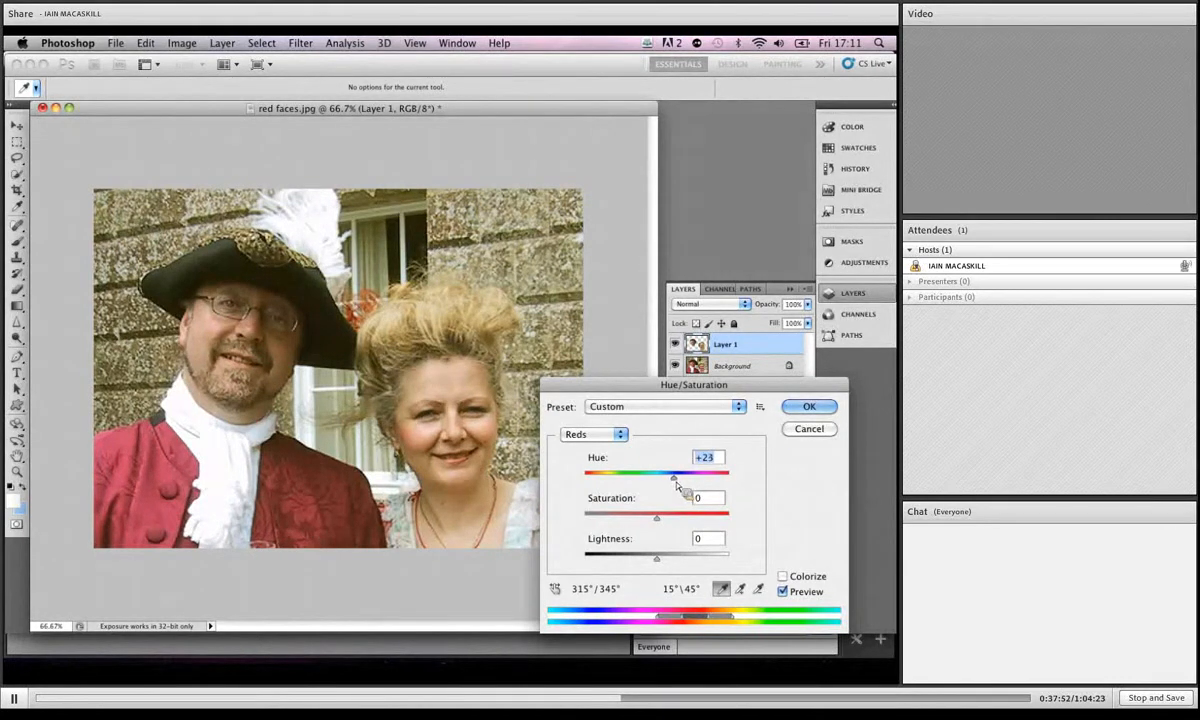
click(809, 406)
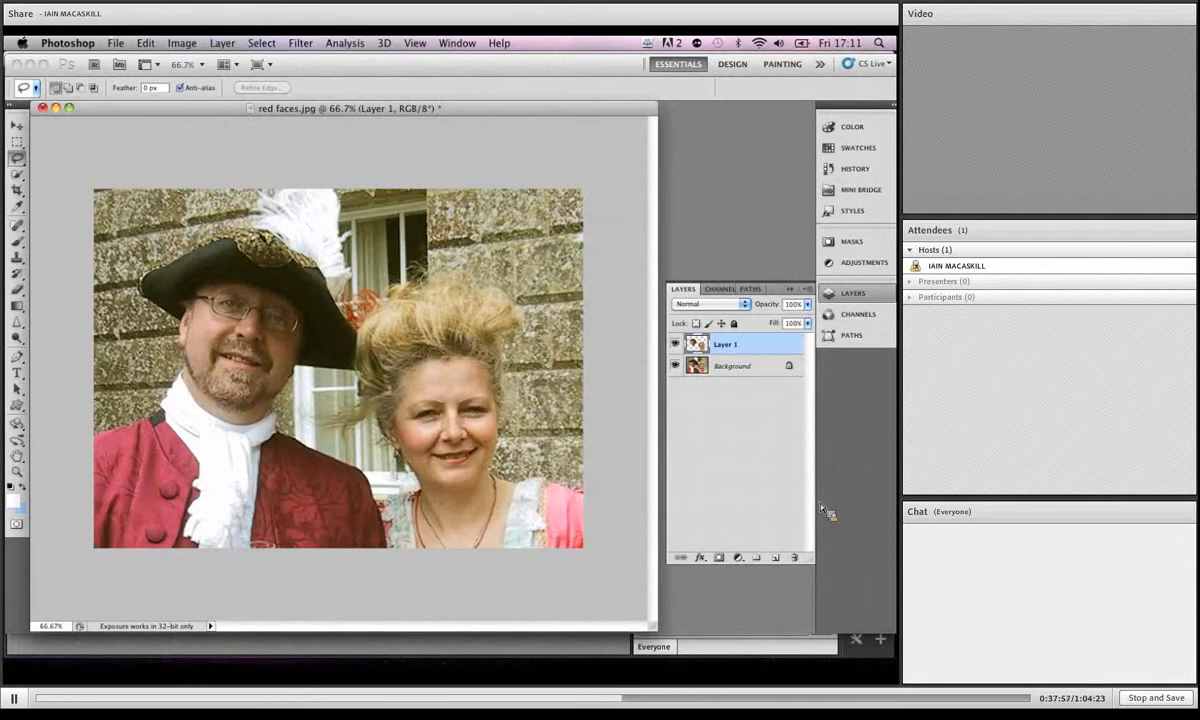
click(675, 343)
click(675, 343)
click(675, 343)
click(675, 343)
Step: Close red faces.jpg without saving and open Bloke in pub.jpg from the 3 Red Faces folder
click(42, 107)
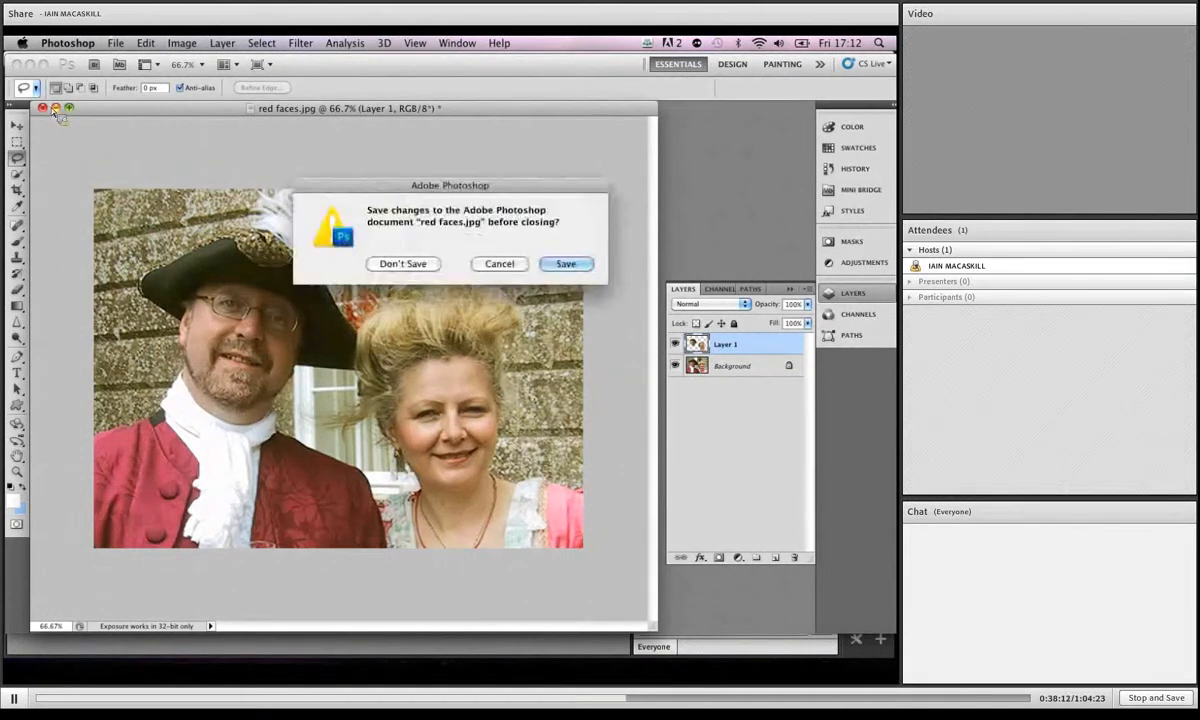
click(389, 260)
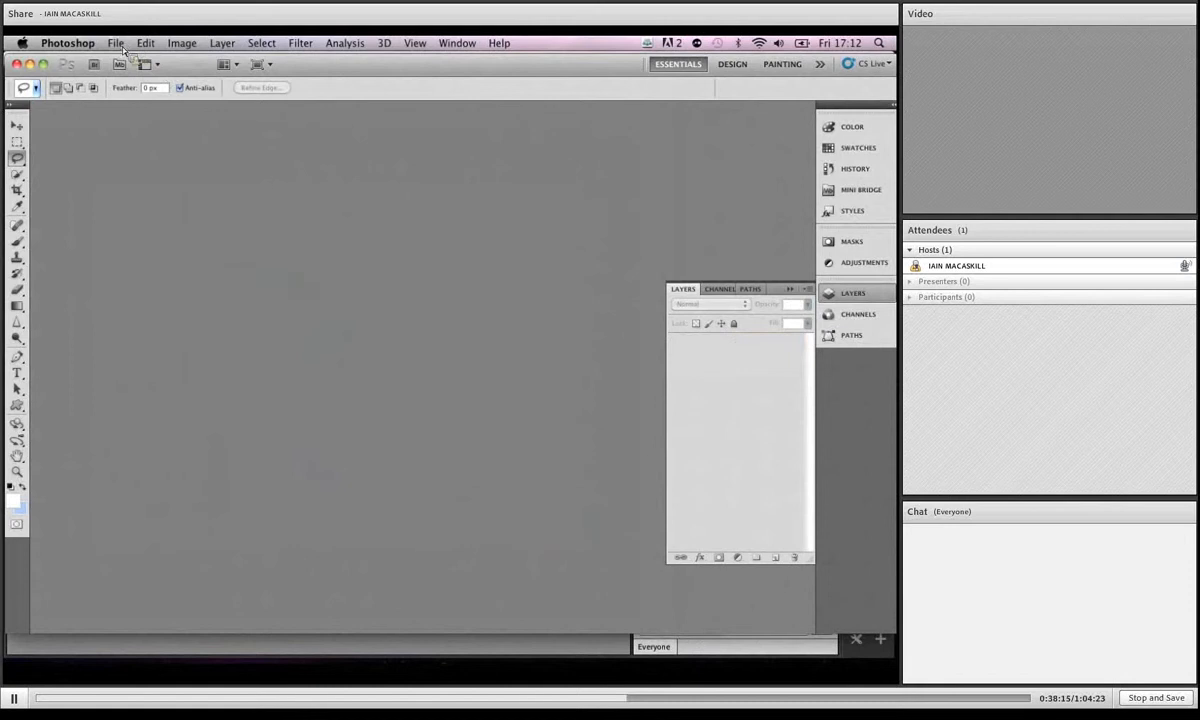
click(115, 43)
click(159, 84)
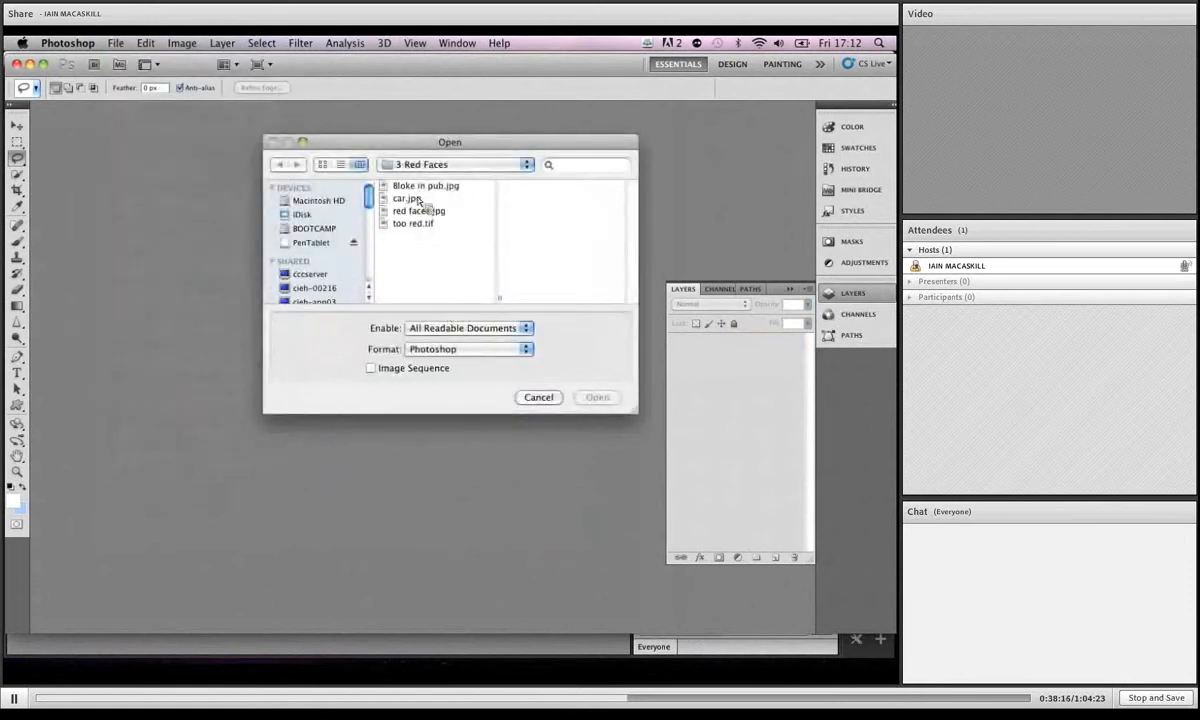
double_click(392, 180)
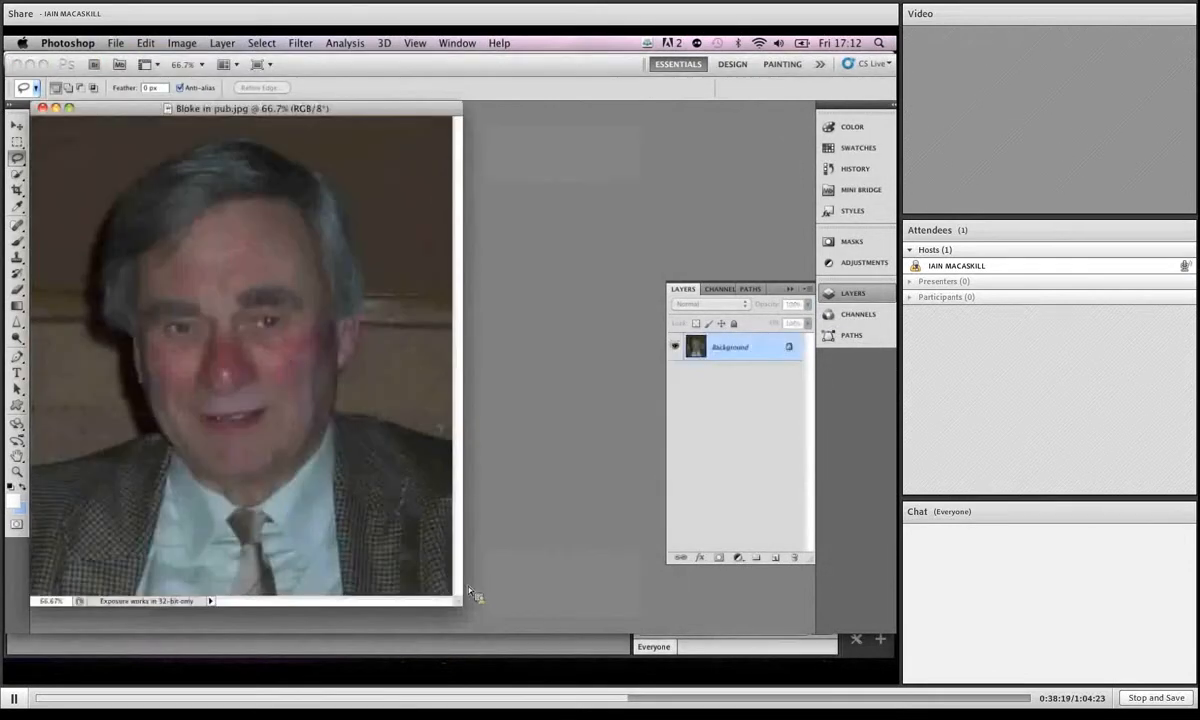
Step: Enlarge the window around the whole portrait and duplicate its Background layer
drag(468, 591, 506, 633)
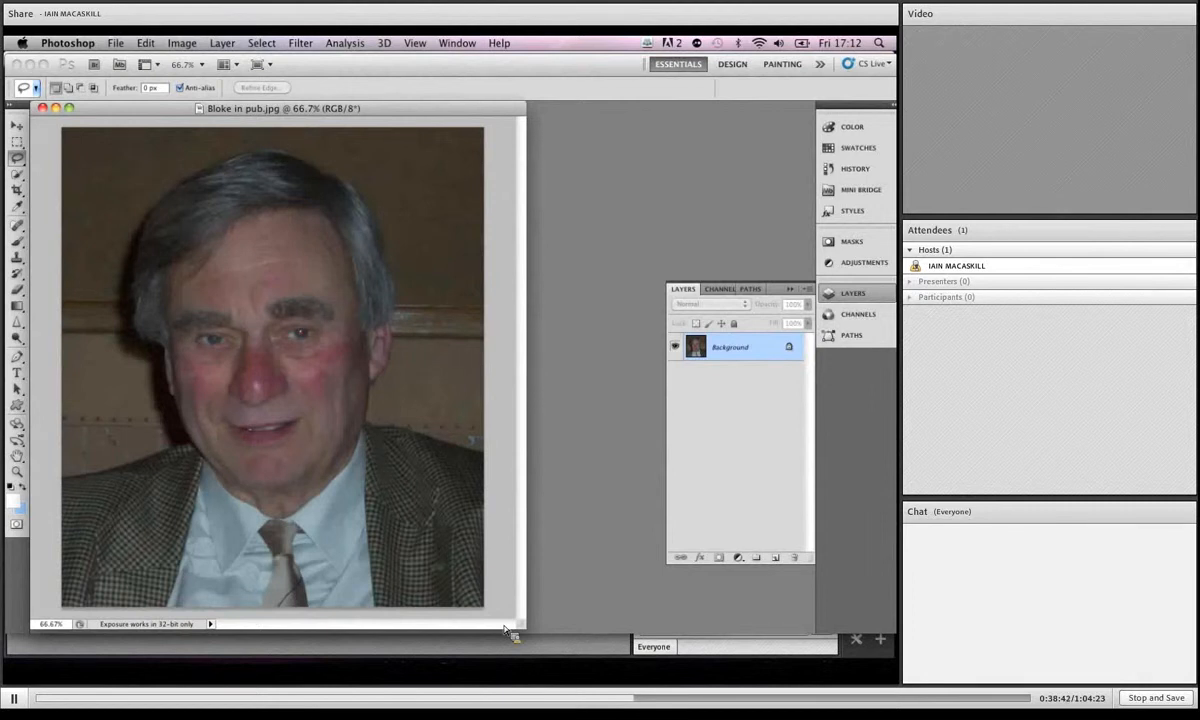
key(ctrl+j)
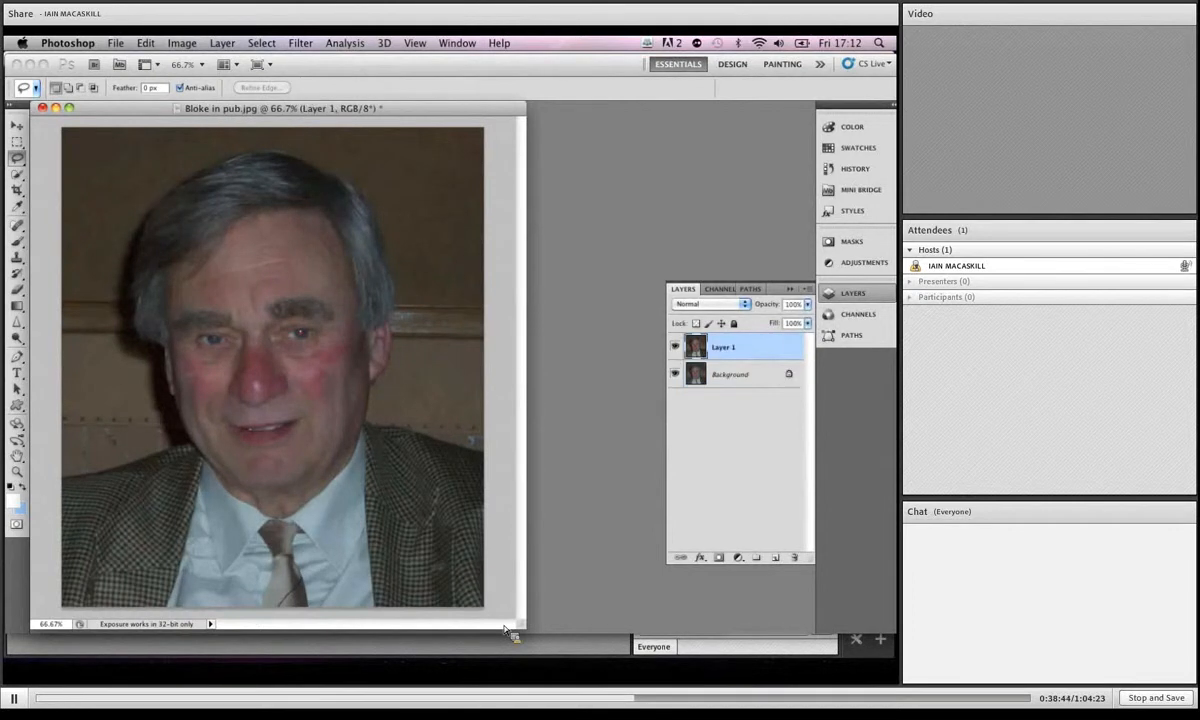
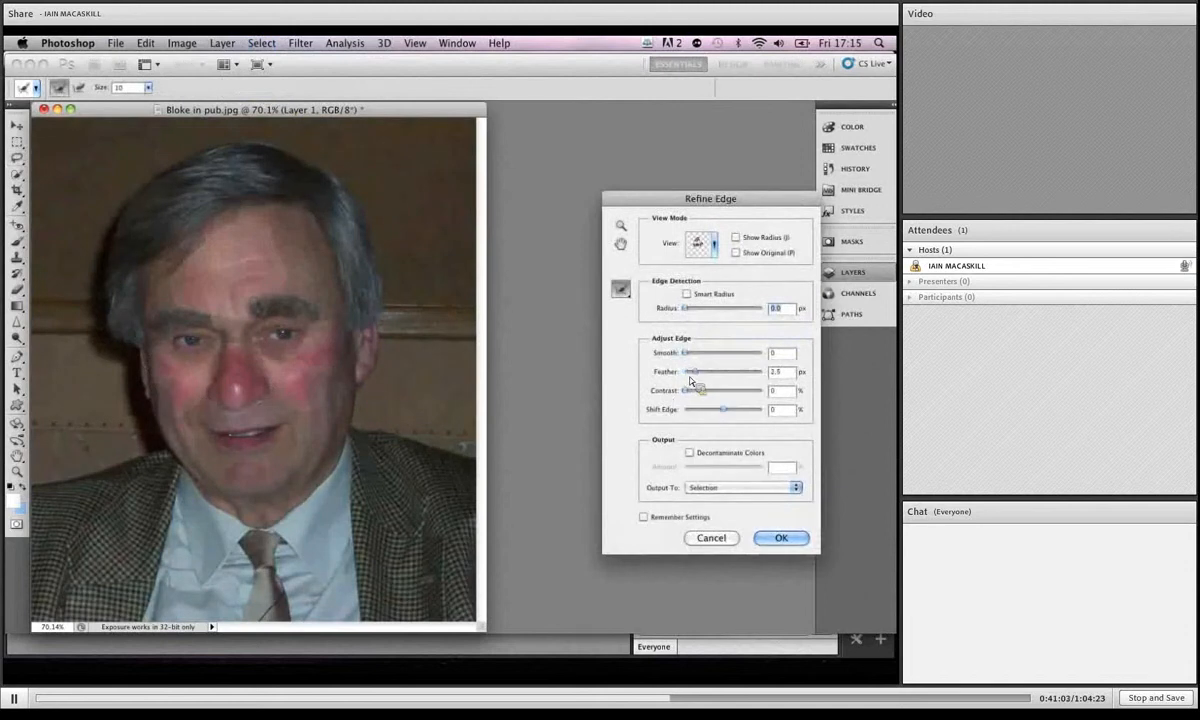
Step: Preview the forehead, cheeks and nose selection on white, feather it by 5.8 px with Refine Edge, and copy it to a new layer
click(700, 243)
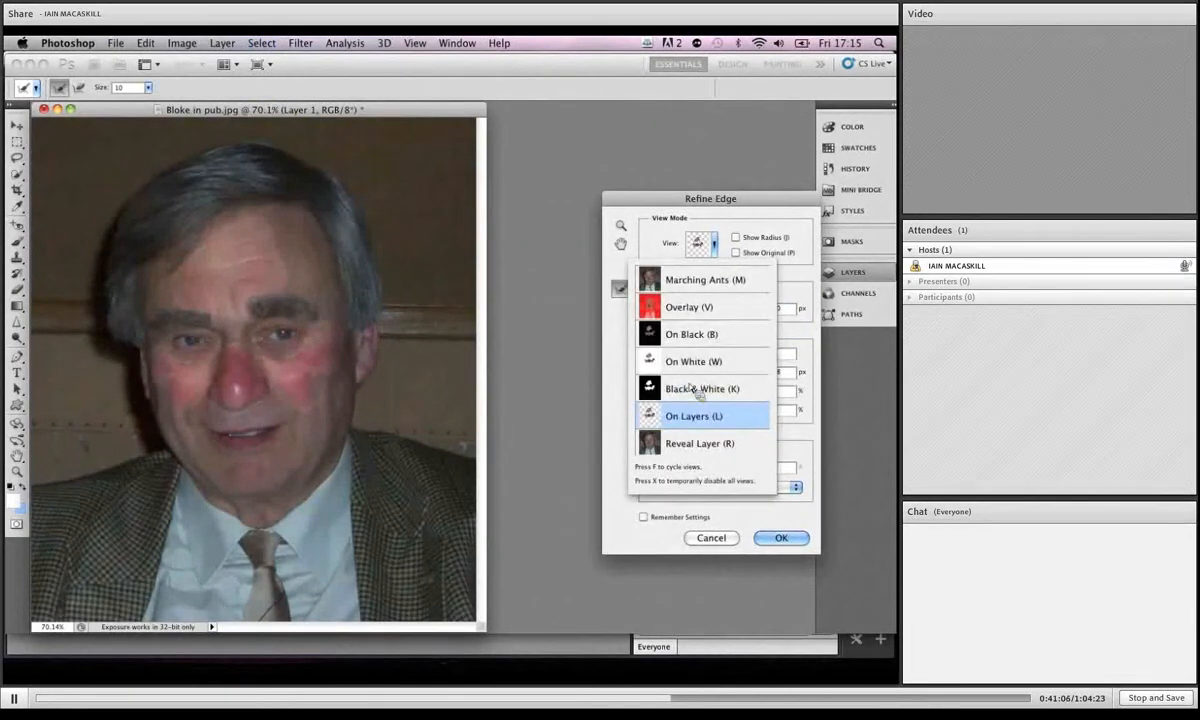
click(655, 333)
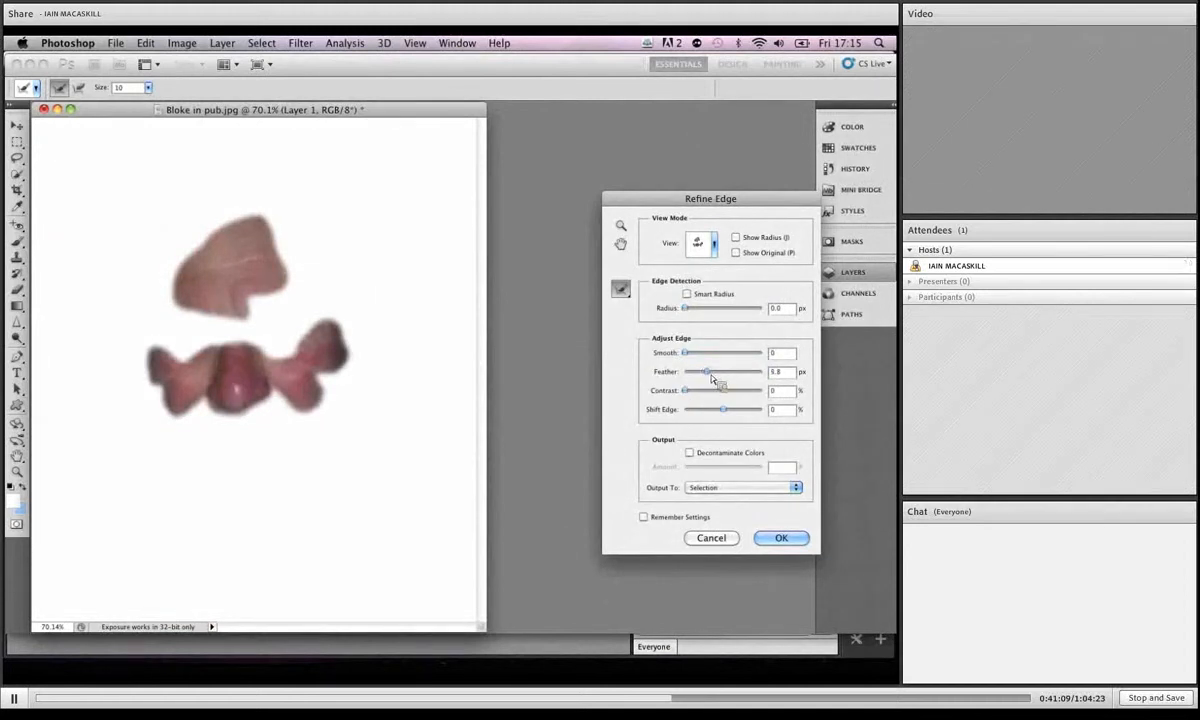
click(781, 538)
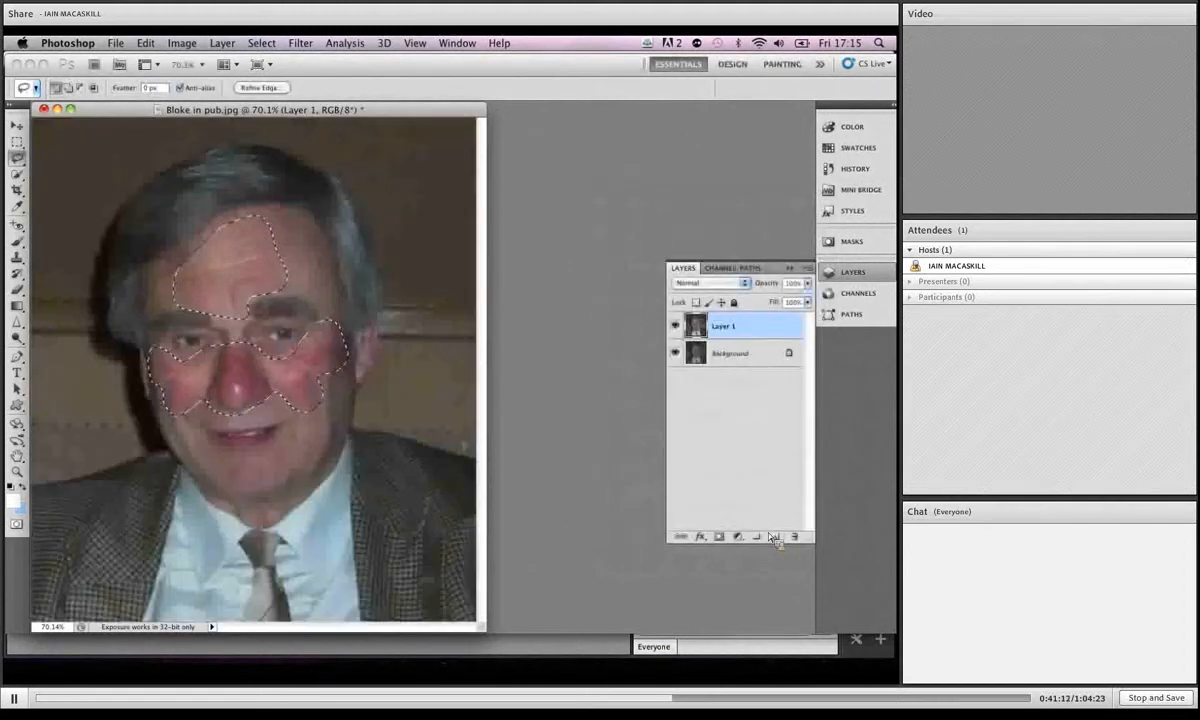
click(773, 537)
key(ctrl+d)
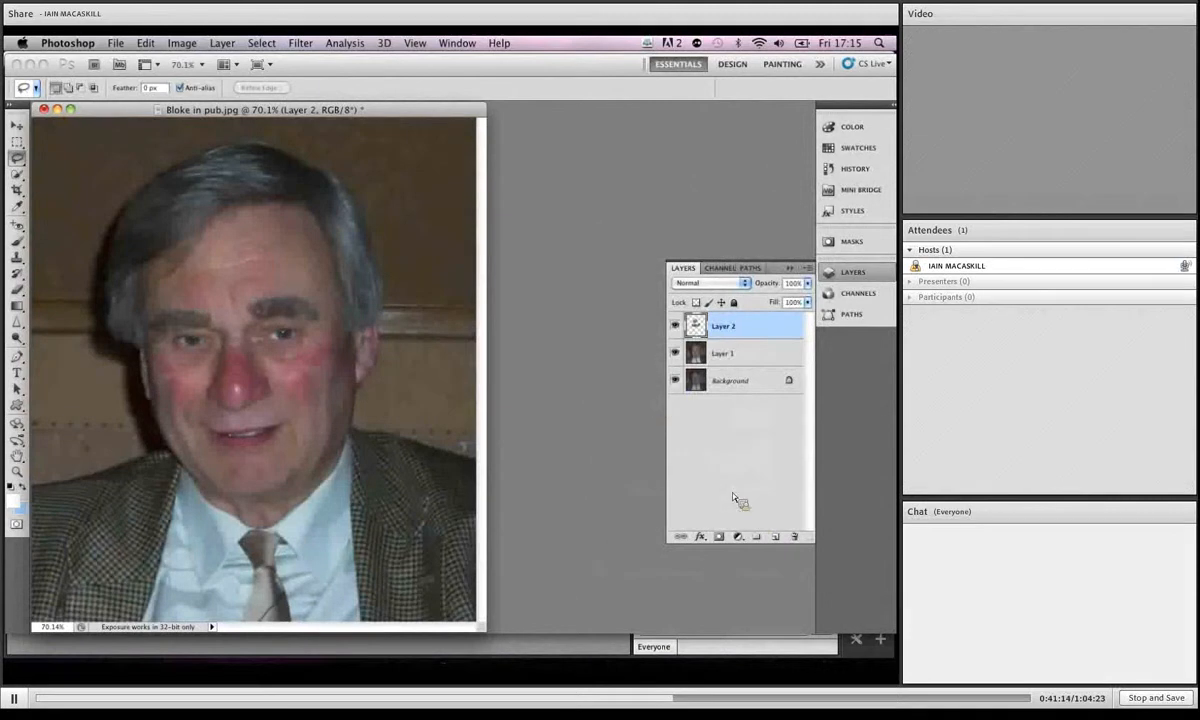
Step: Shift the Master hue of the copied skin patches to +16 and the saturation to -10 with Hue/Saturation
key(ctrl+u)
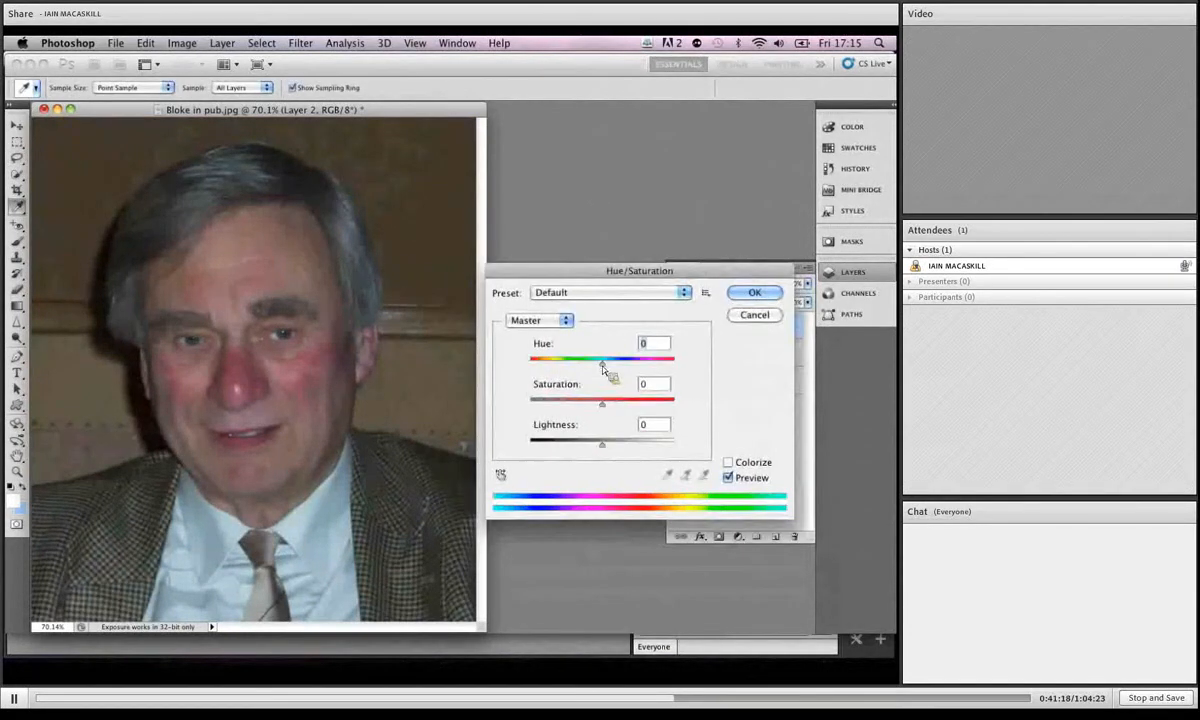
drag(601, 359, 596, 408)
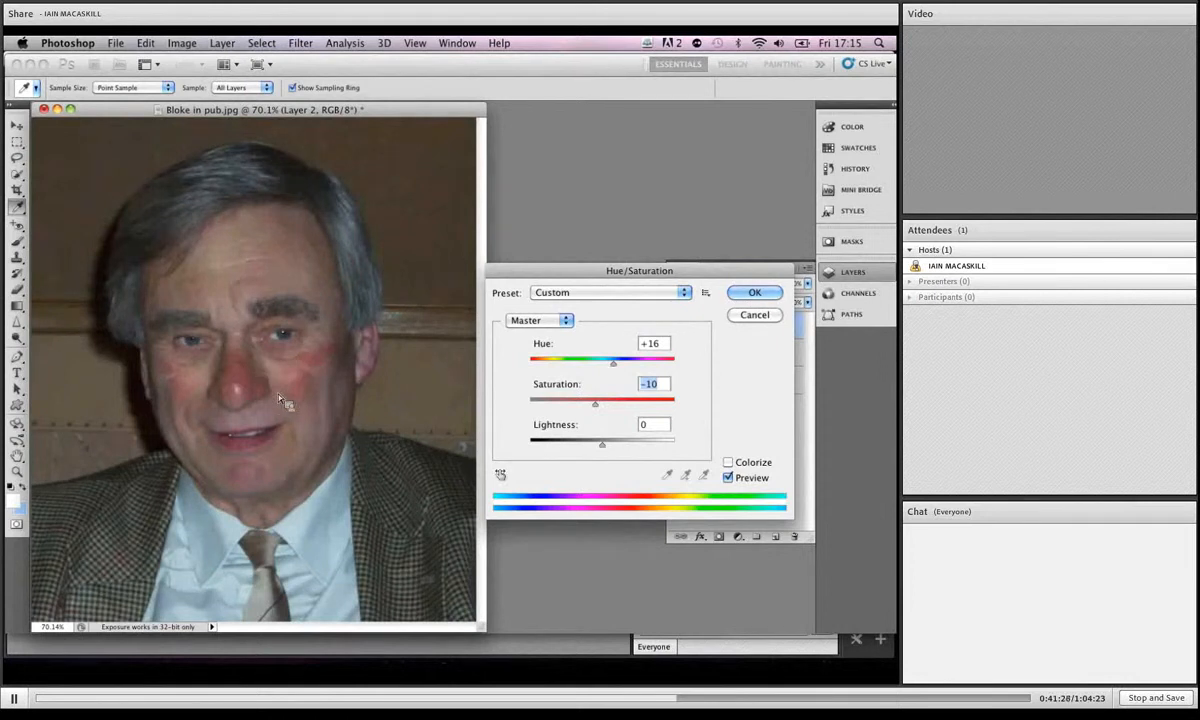
click(754, 294)
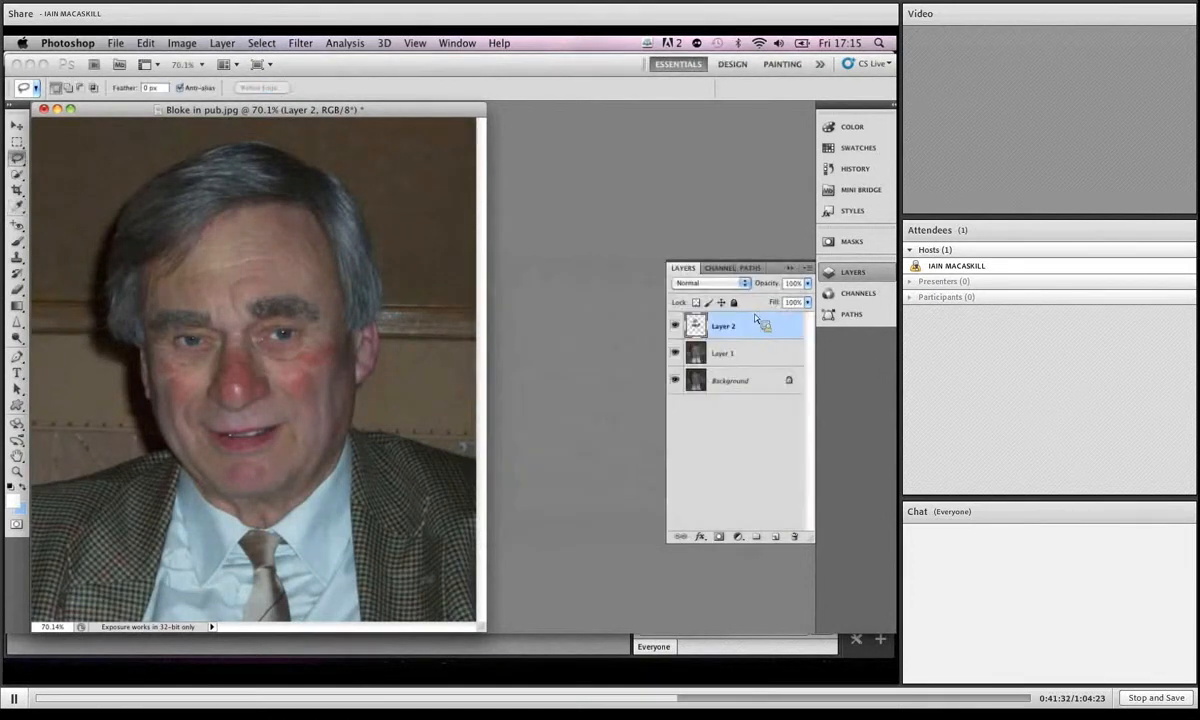
Step: Load the copied skin layer as a selection and subtract the forehead and the areas beneath the eyes with the Lasso
super+click(697, 328)
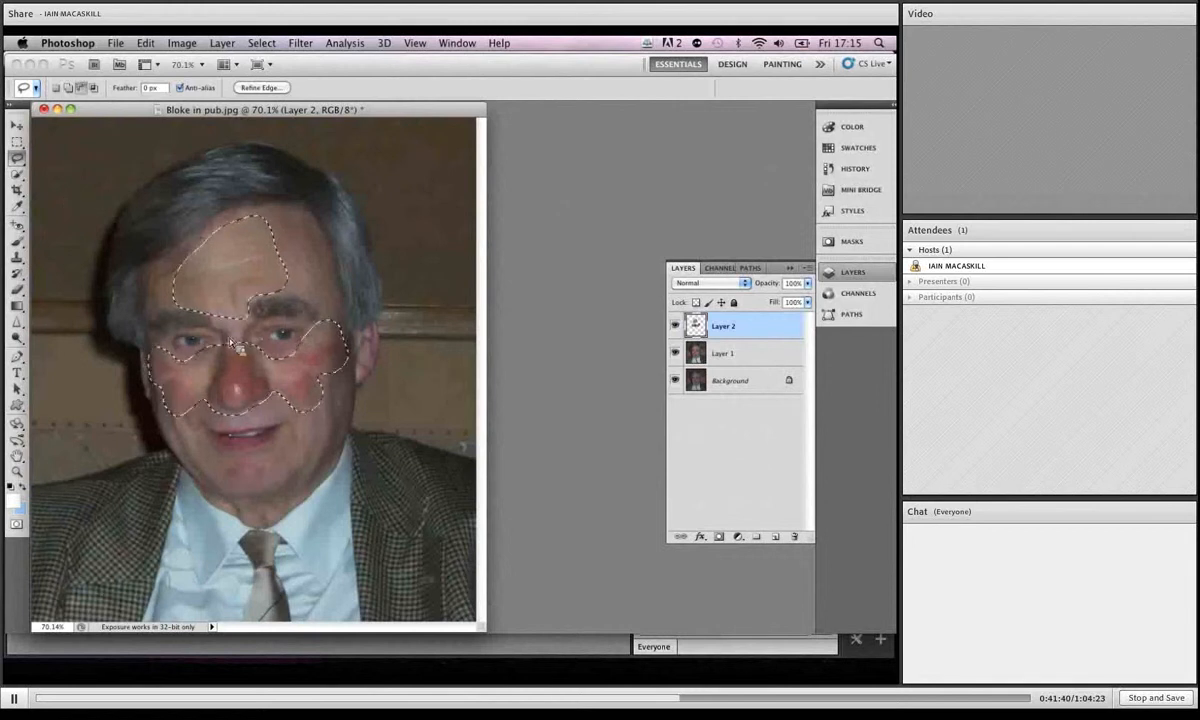
mouse_move(244, 329)
mouse_down()
mouse_move(298, 300)
mouse_move(168, 286)
mouse_up()
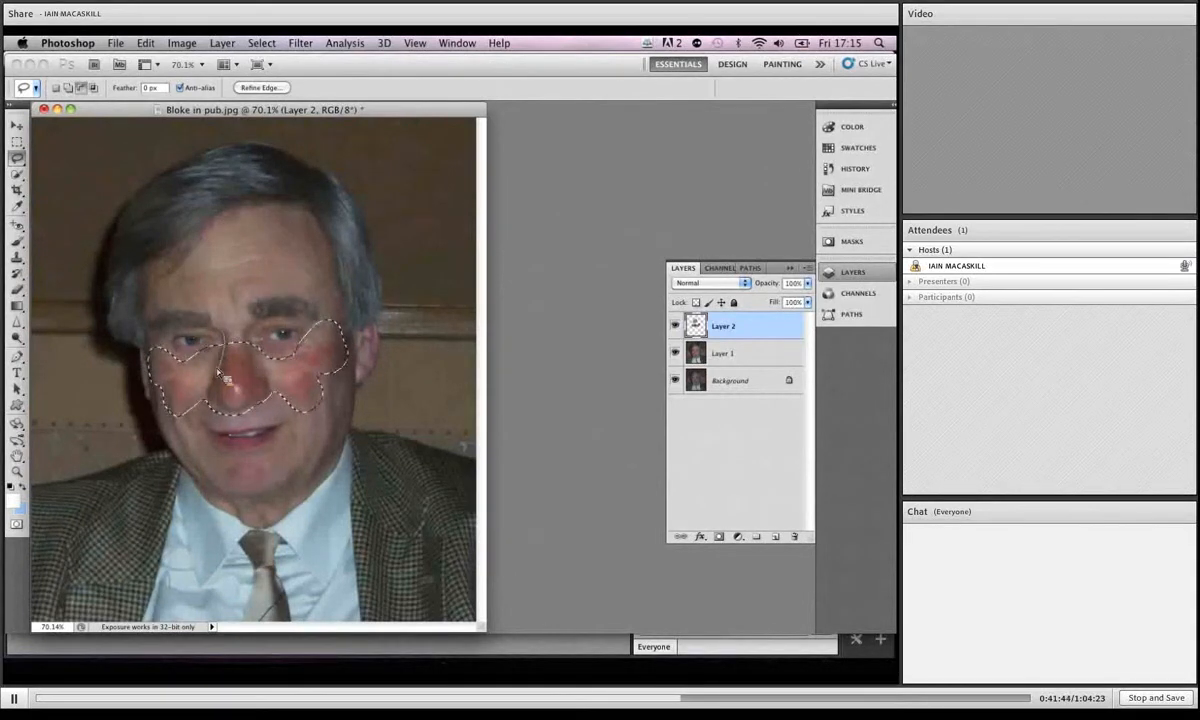
drag(211, 350, 222, 346)
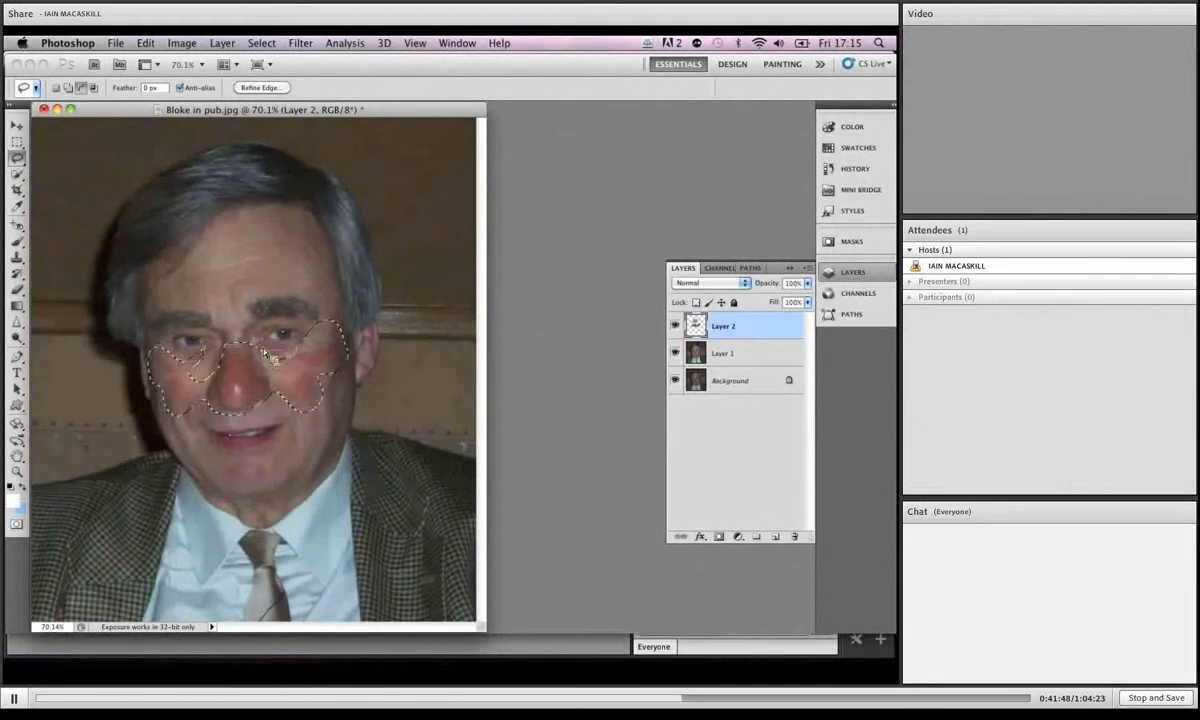
mouse_move(298, 345)
mouse_down()
mouse_move(339, 326)
mouse_move(302, 327)
mouse_up()
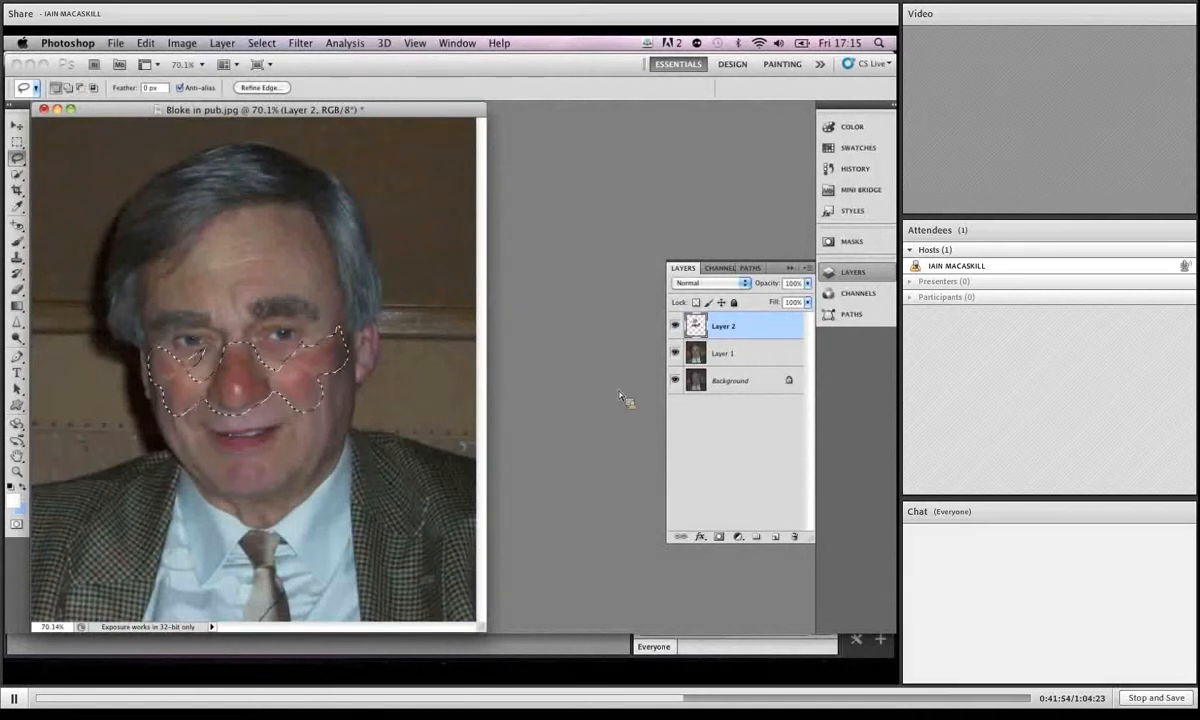
Step: Feather the remaining cheeks and nose selection by 5.8 px with Refine Edge and copy it to a new layer
click(261, 87)
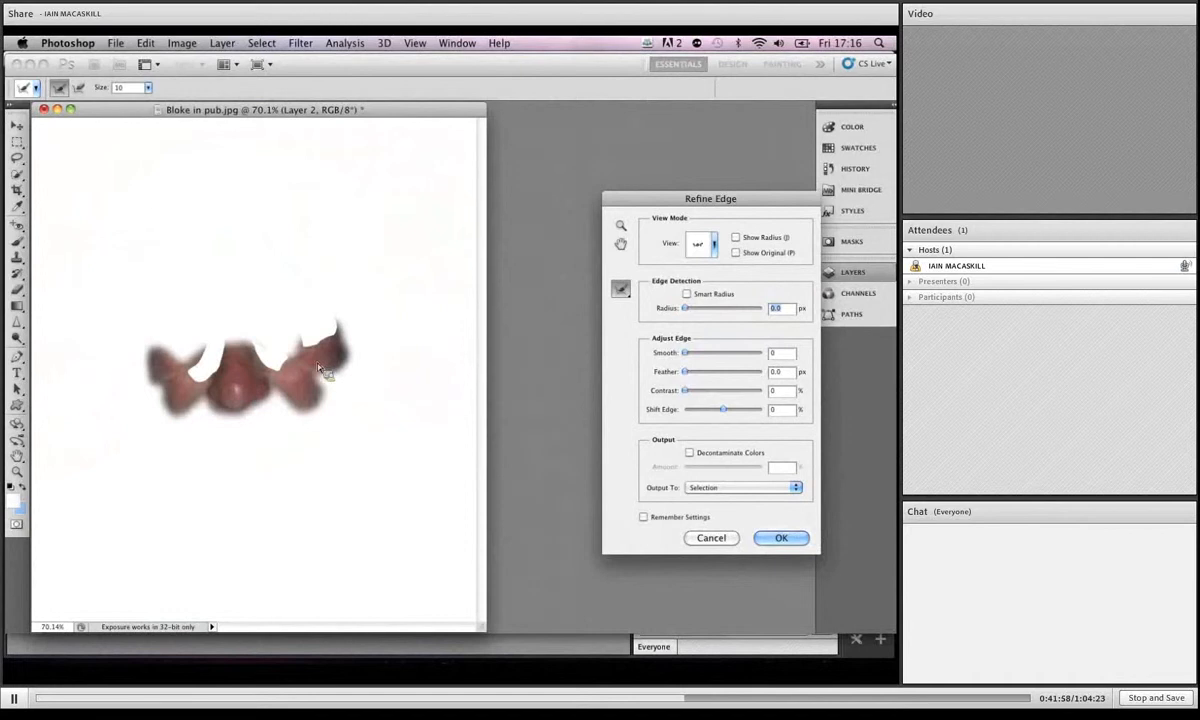
drag(685, 372, 712, 380)
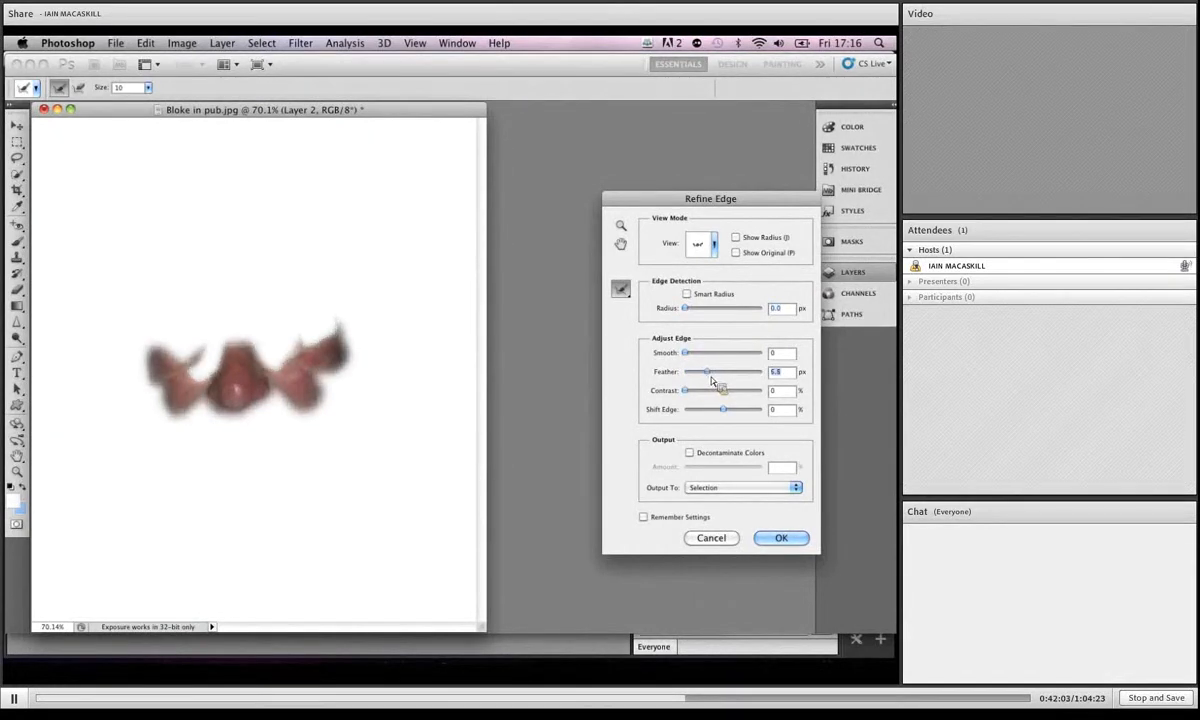
click(781, 537)
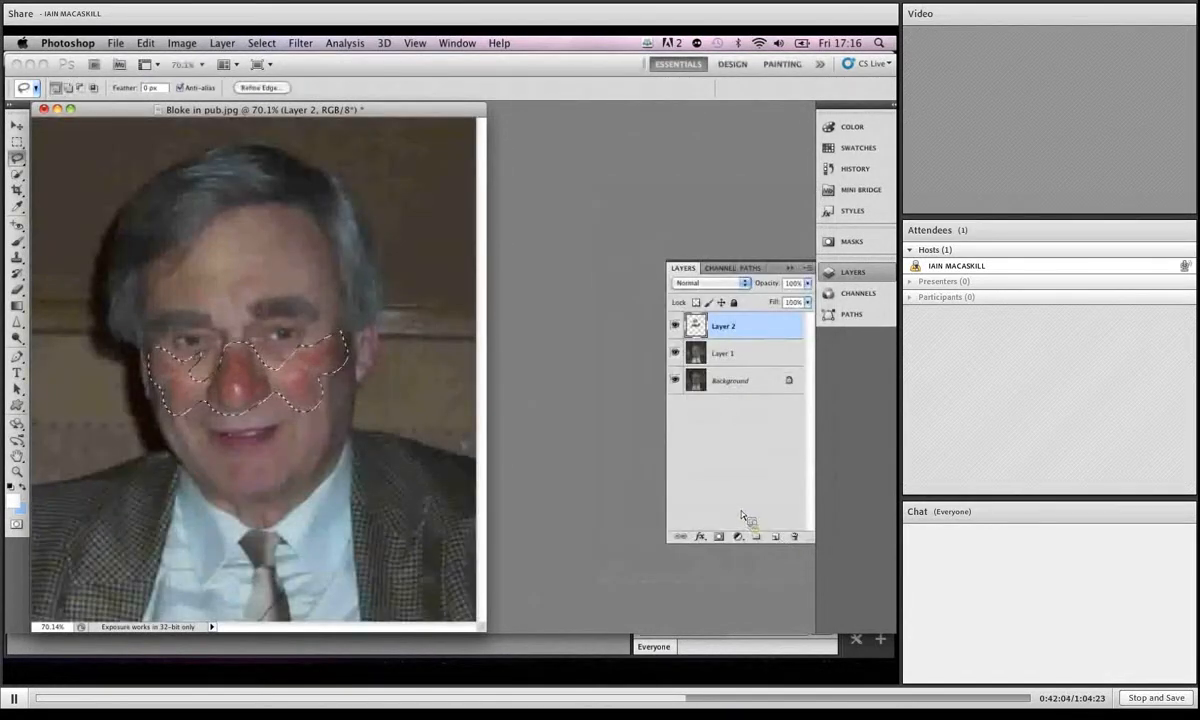
key(super+j)
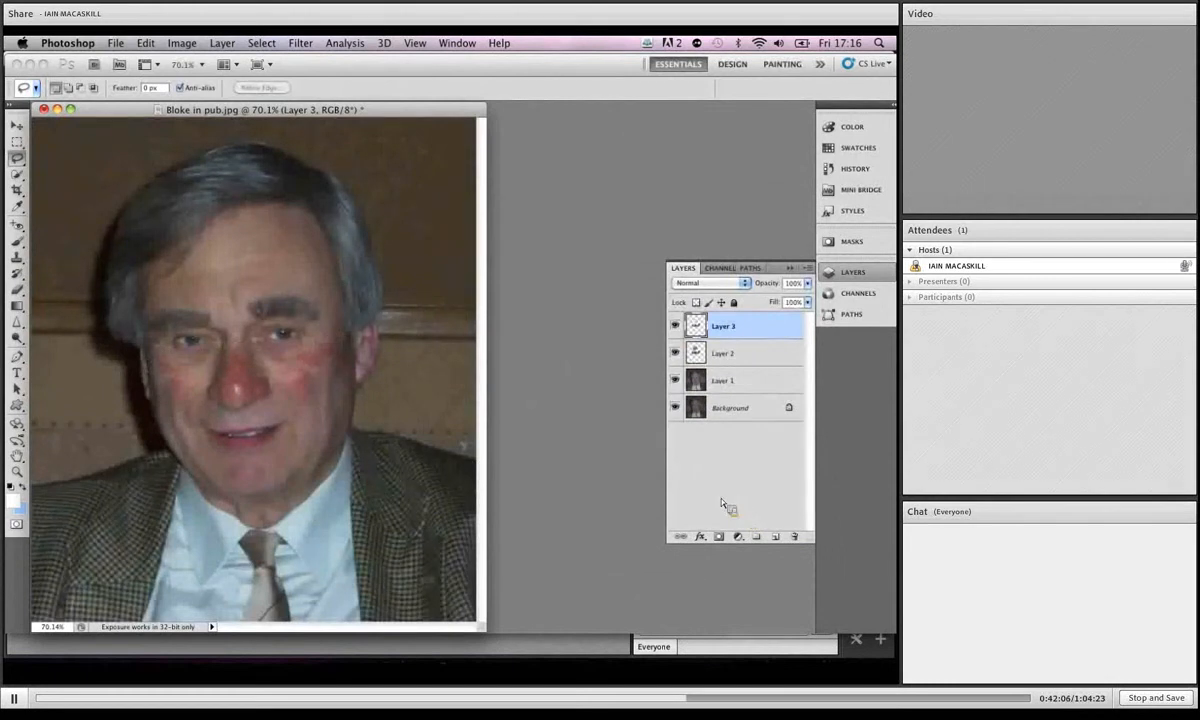
Step: Set the Reds hue to +17 and the Reds saturation to -22 on the copied cheeks and nose with Hue/Saturation
key(super+u)
click(457, 204)
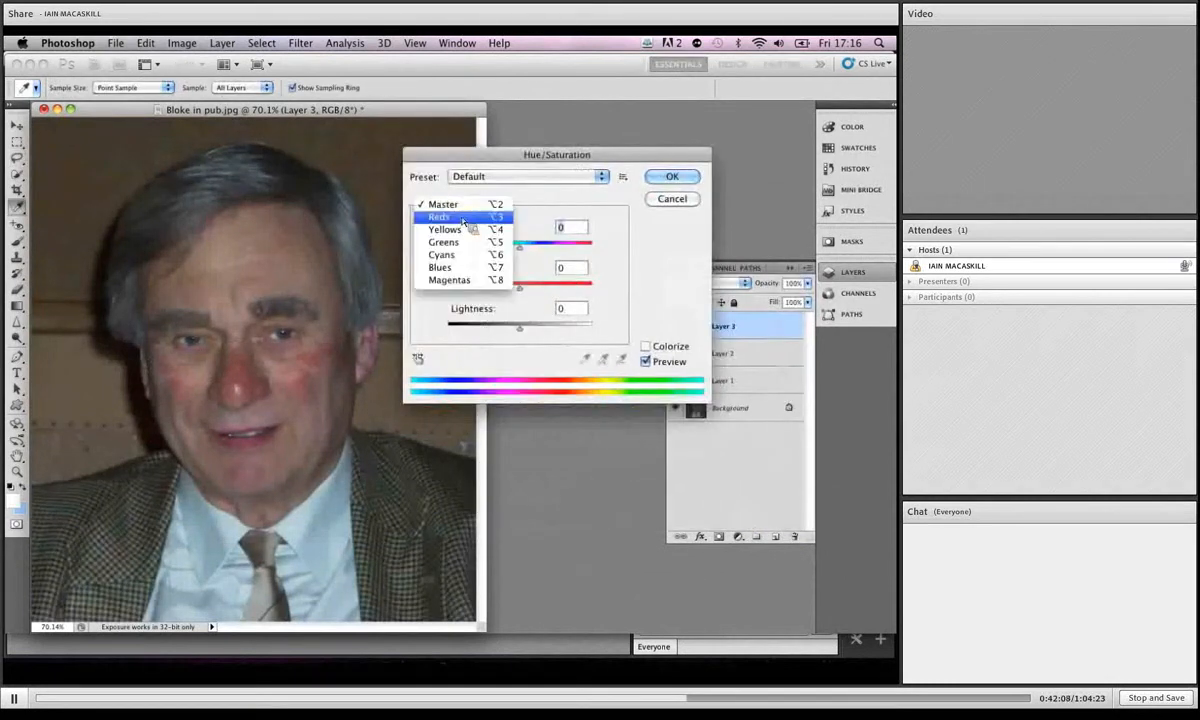
click(455, 218)
drag(519, 246, 506, 292)
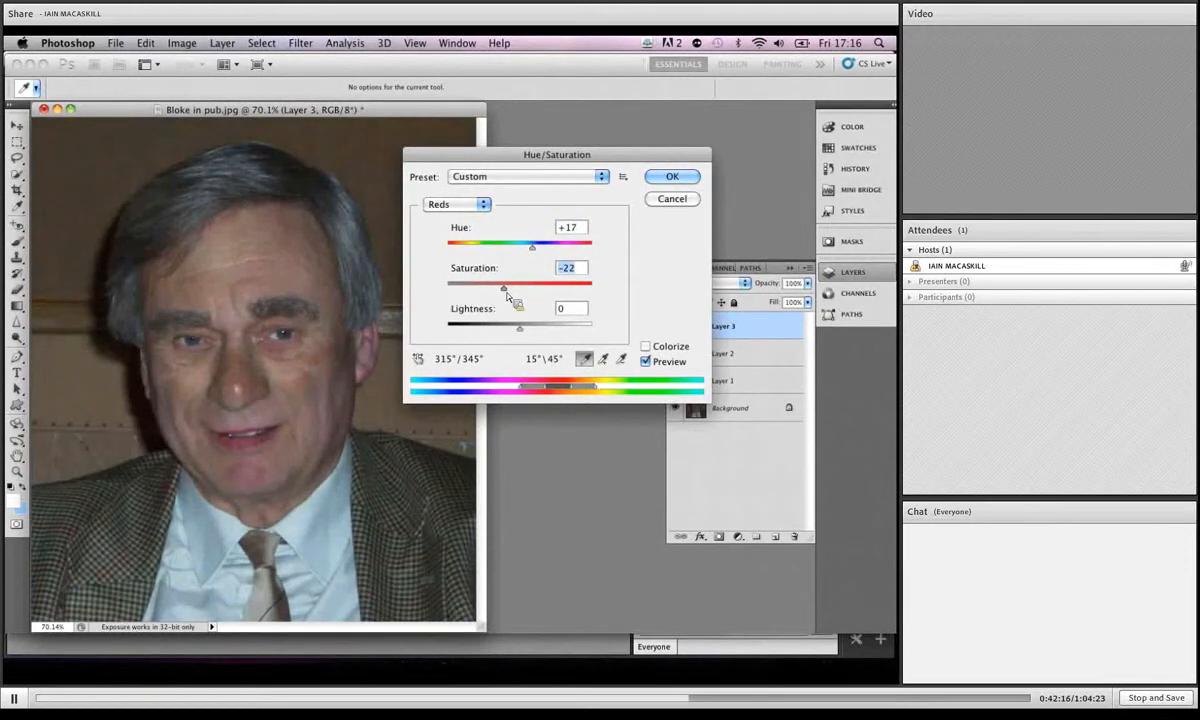
click(669, 179)
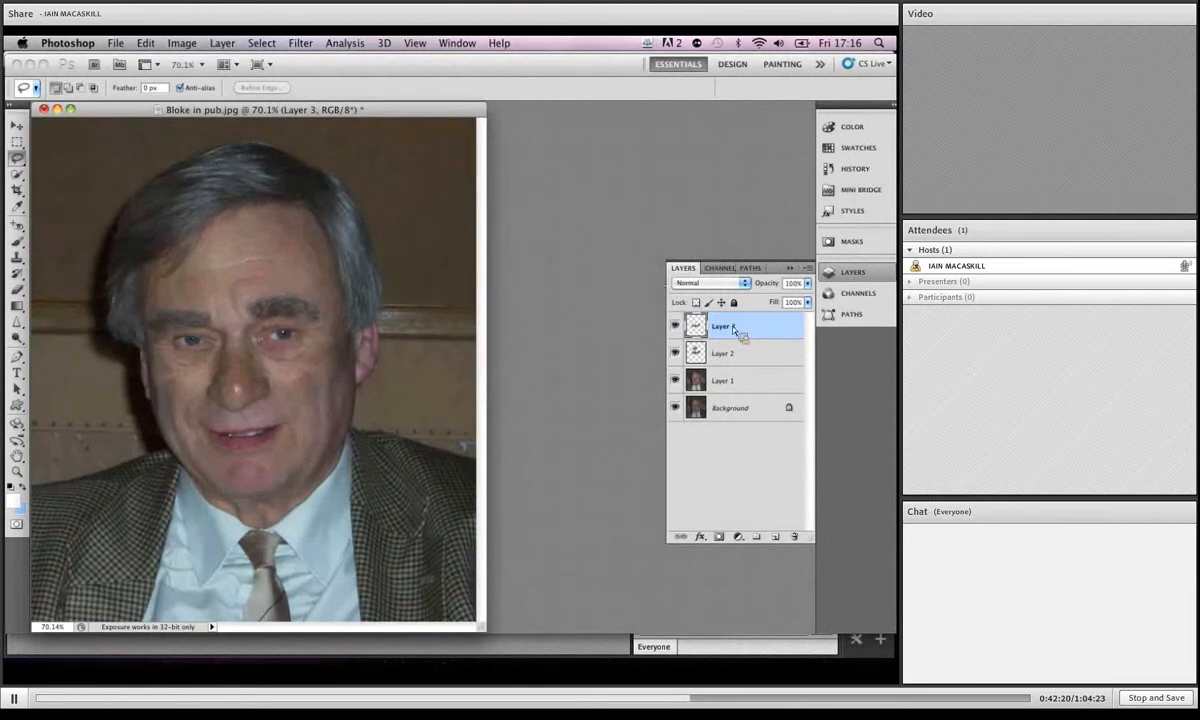
Step: Expand the edit history to its full length and create a snapshot of the corrected portrait
drag(735, 330, 707, 346)
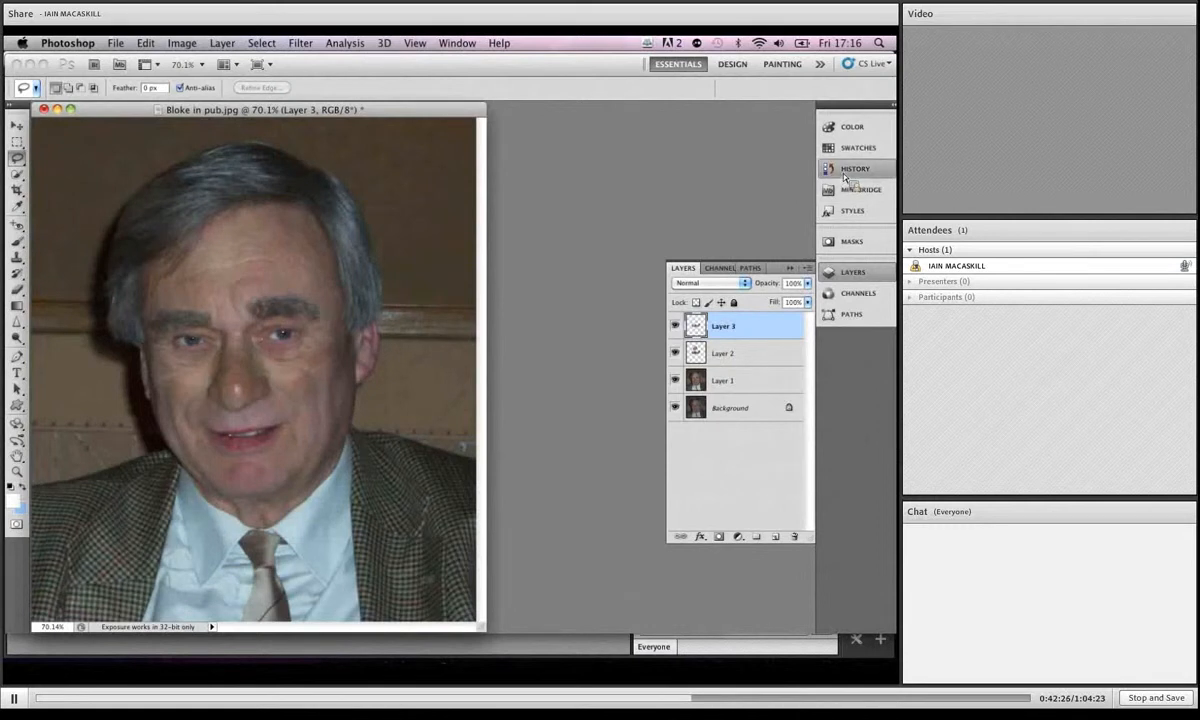
click(845, 172)
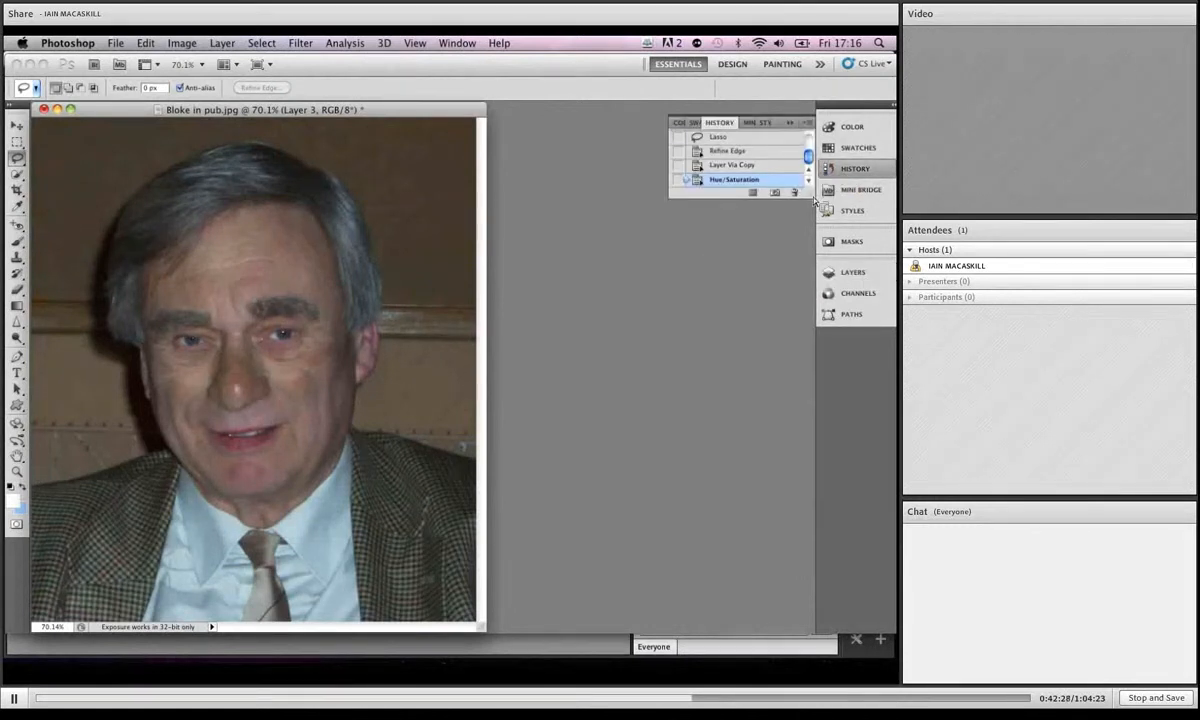
drag(806, 195, 812, 510)
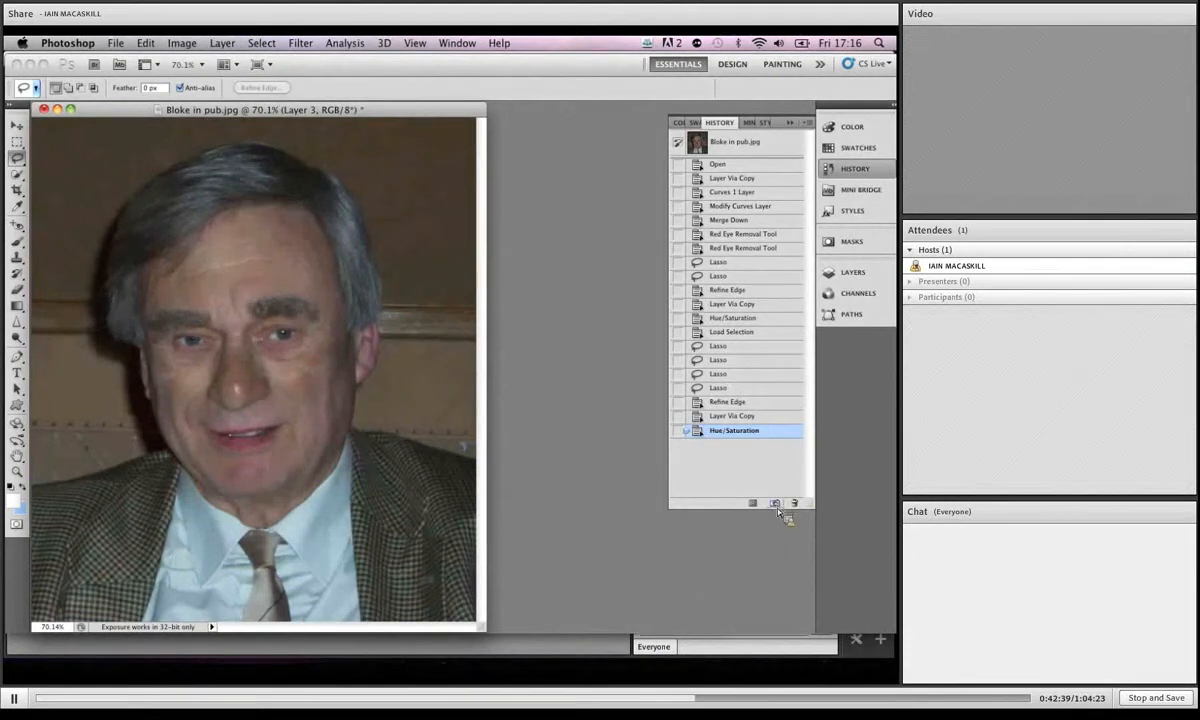
click(775, 503)
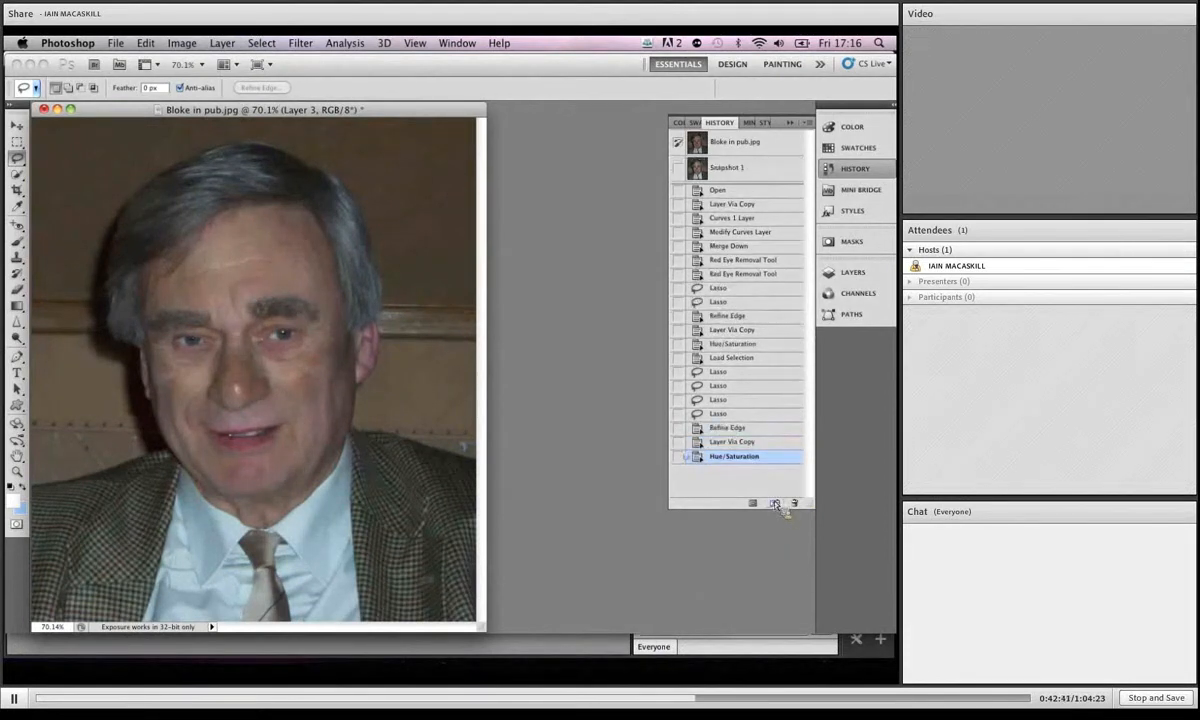
Step: Compare the corrected portrait's snapshot with the originally opened image by switching repeatedly between the two history states
click(724, 171)
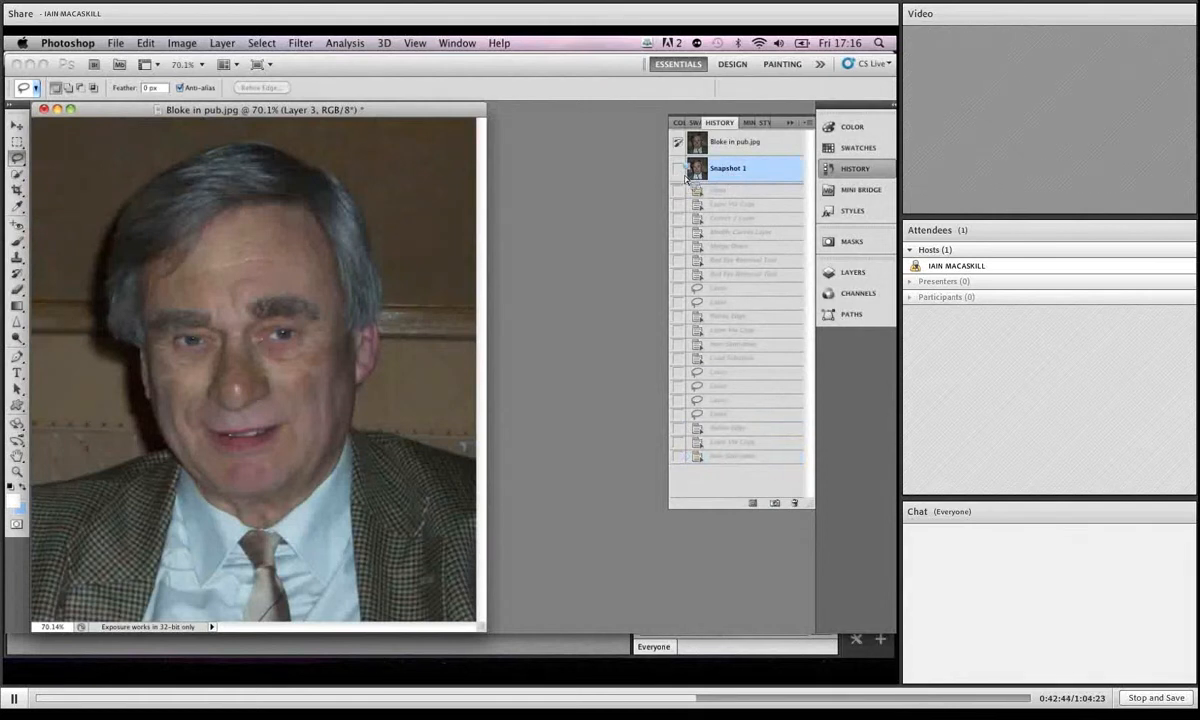
click(731, 150)
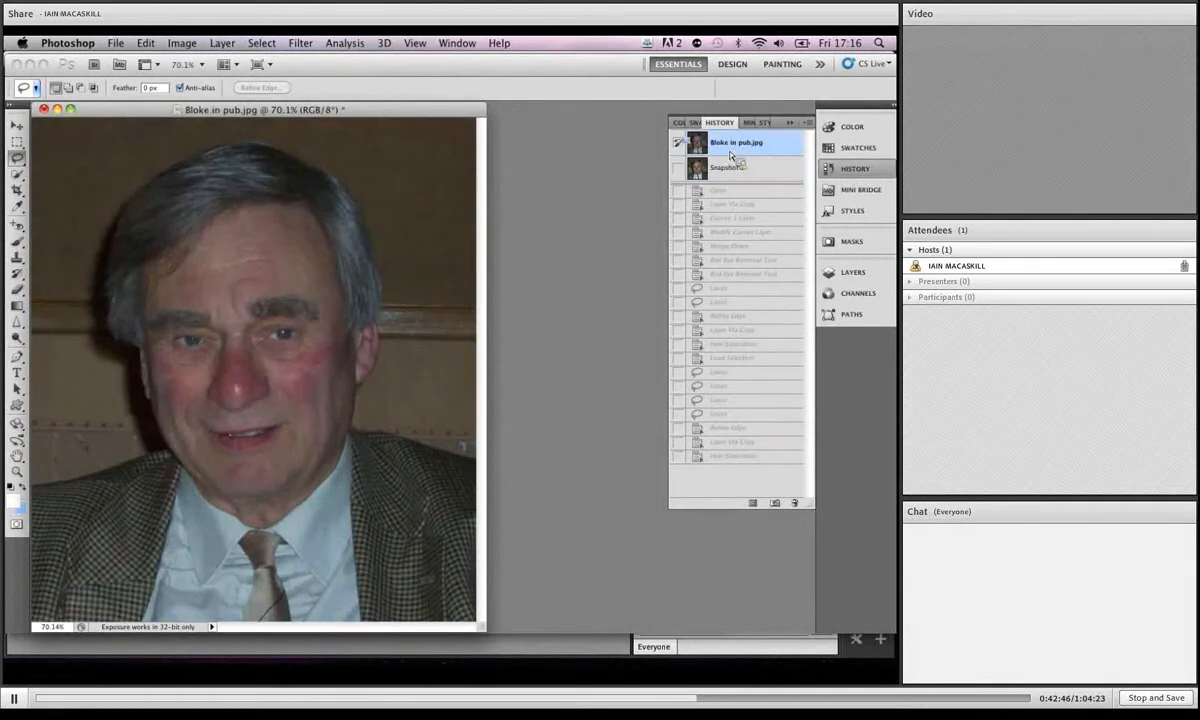
click(734, 178)
click(733, 152)
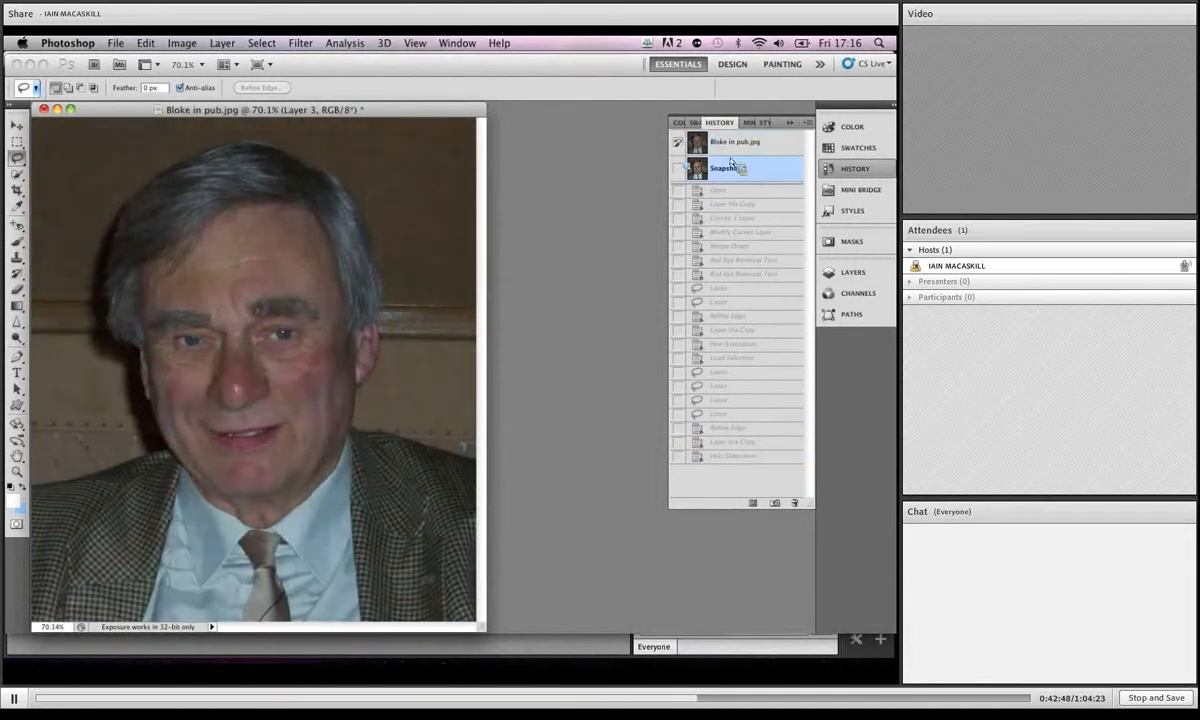
click(735, 171)
click(733, 150)
click(738, 170)
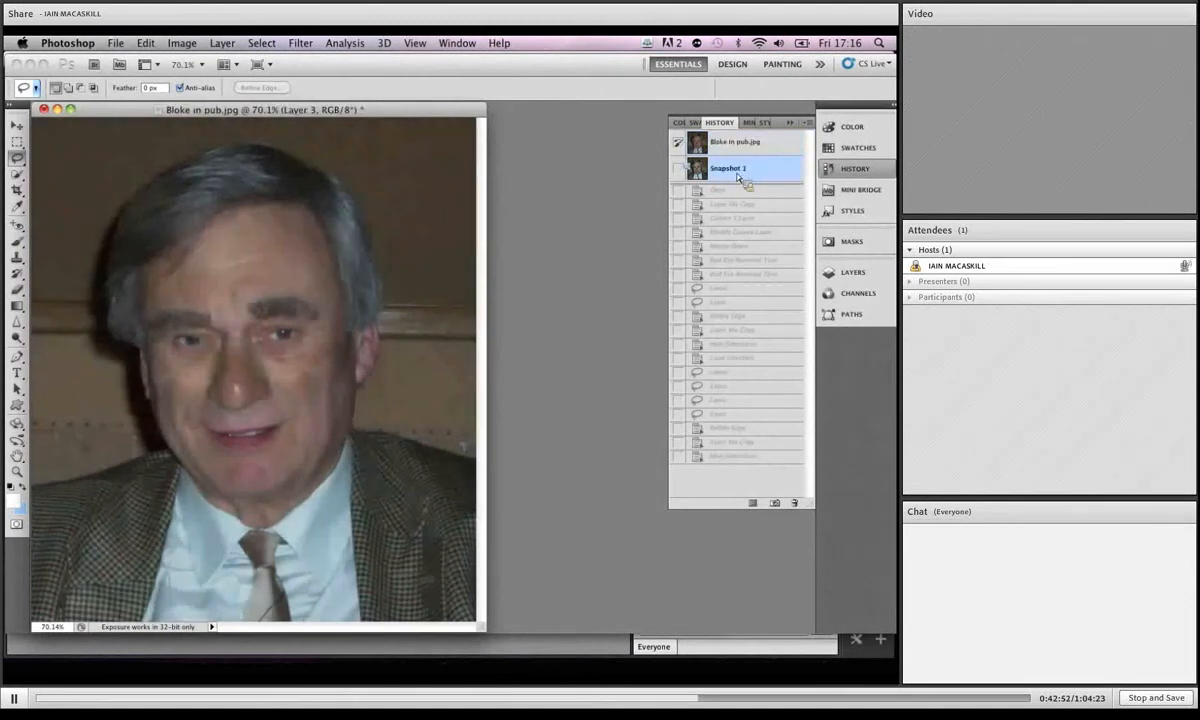
click(740, 152)
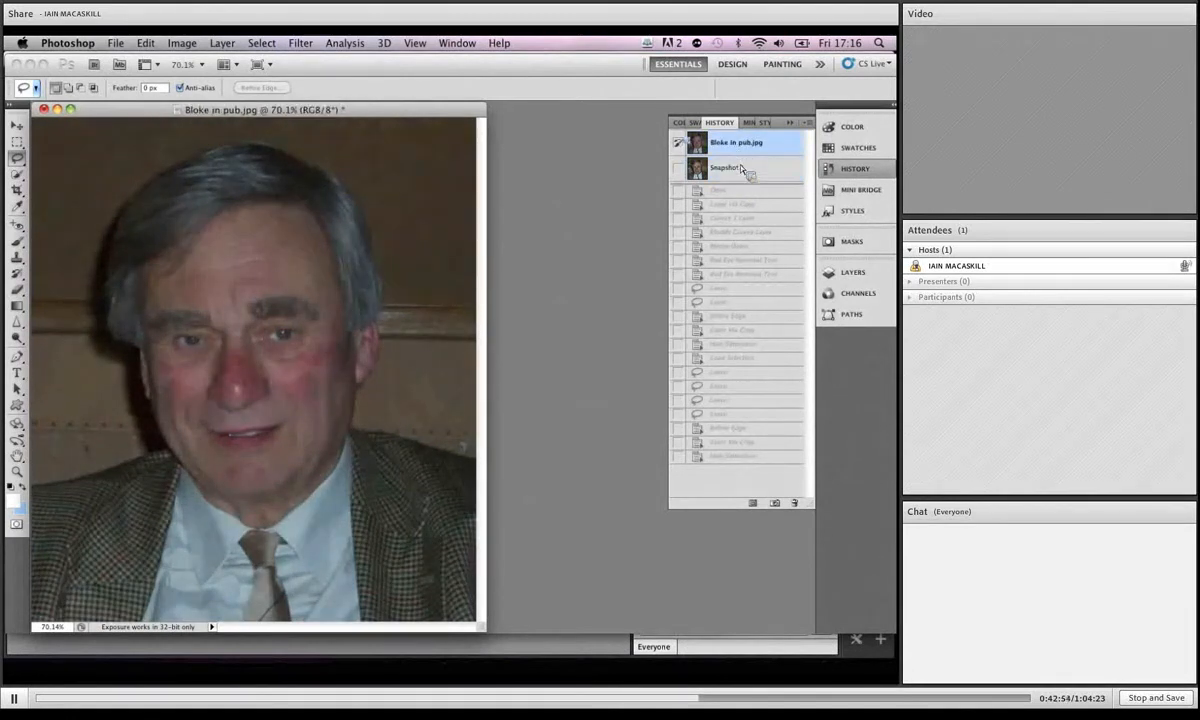
click(740, 170)
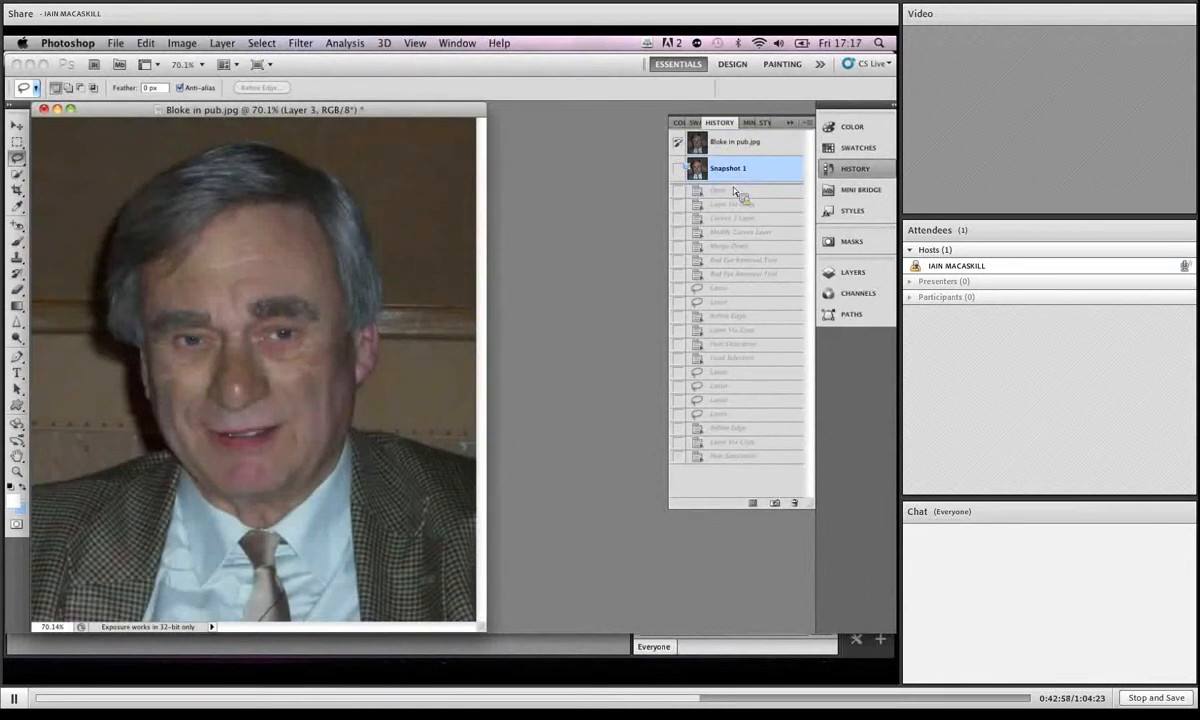
Step: Close Bloke in pub.jpg without saving and browse to the Photoshop tips & tricks folder for opening another image
click(44, 108)
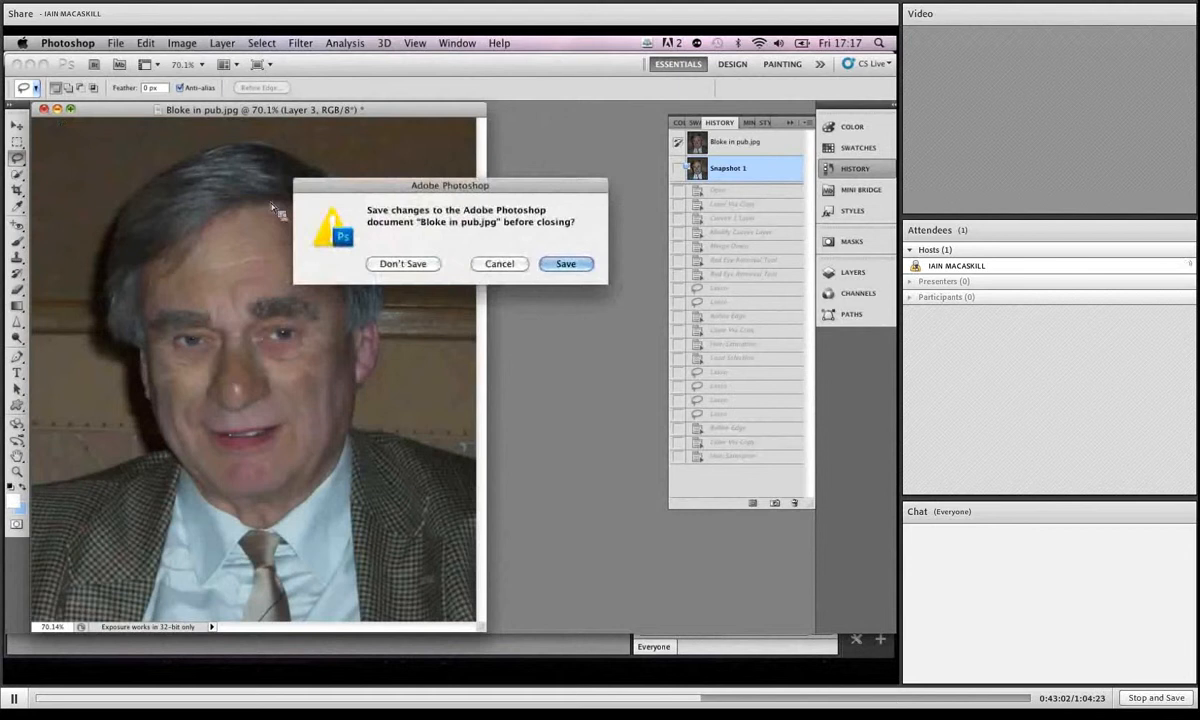
click(403, 264)
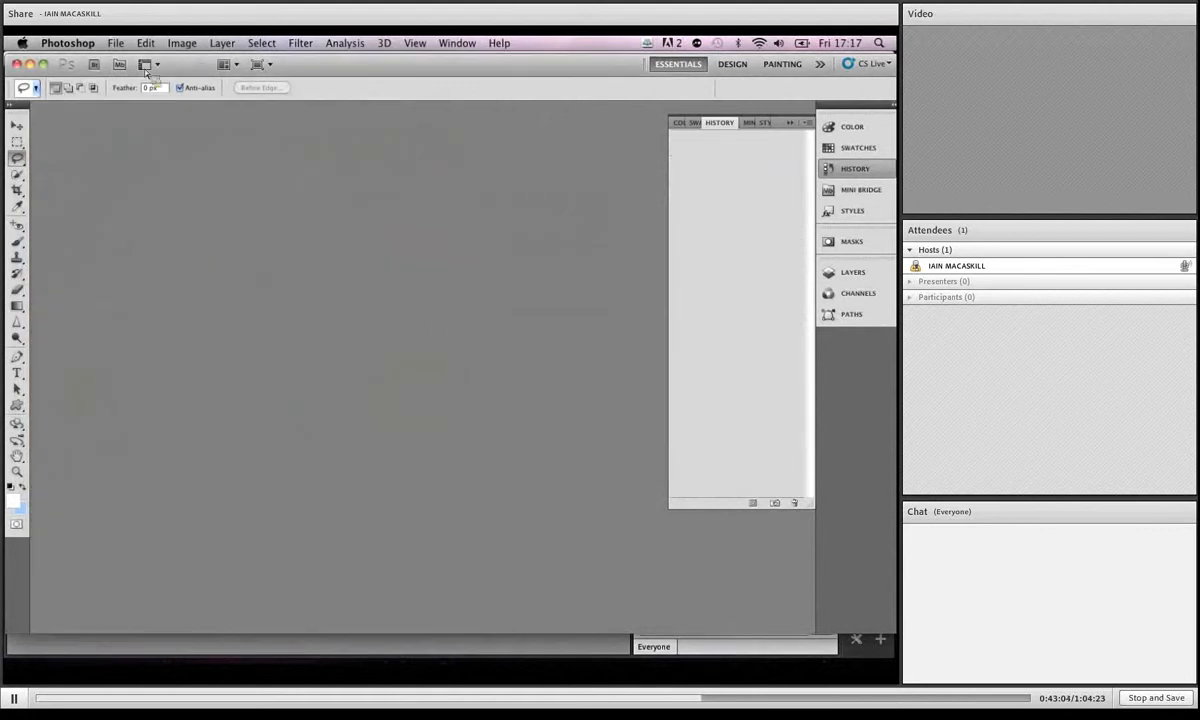
click(116, 45)
click(135, 74)
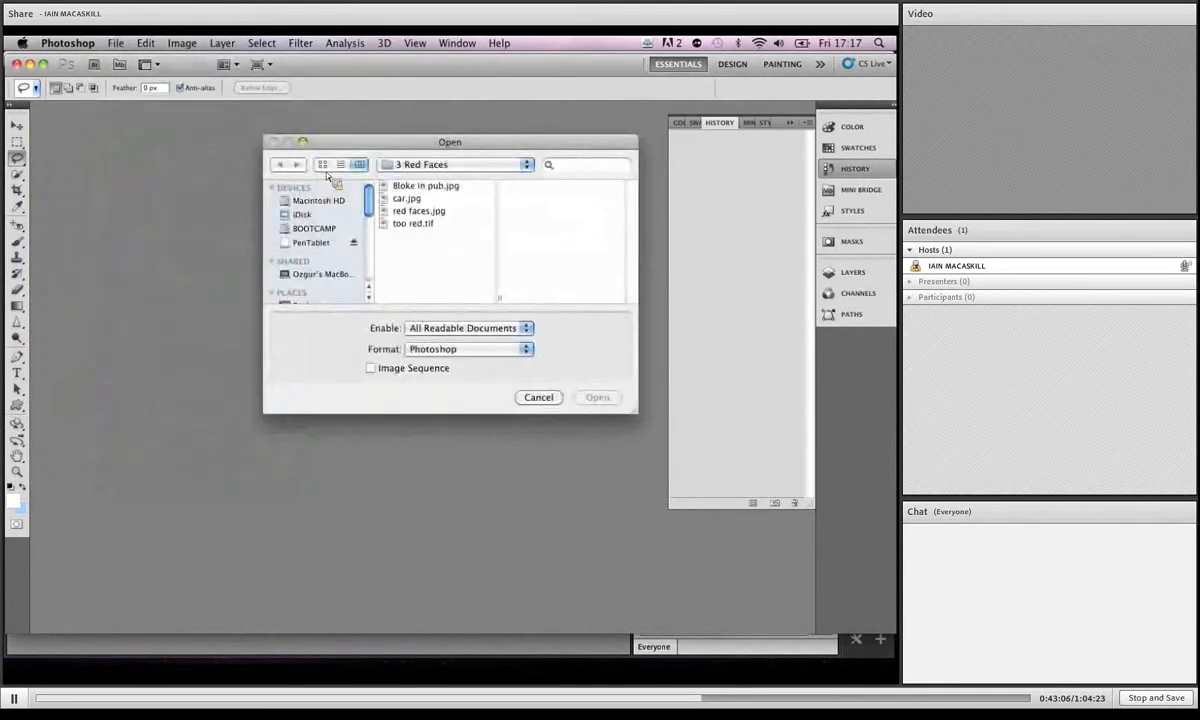
click(465, 164)
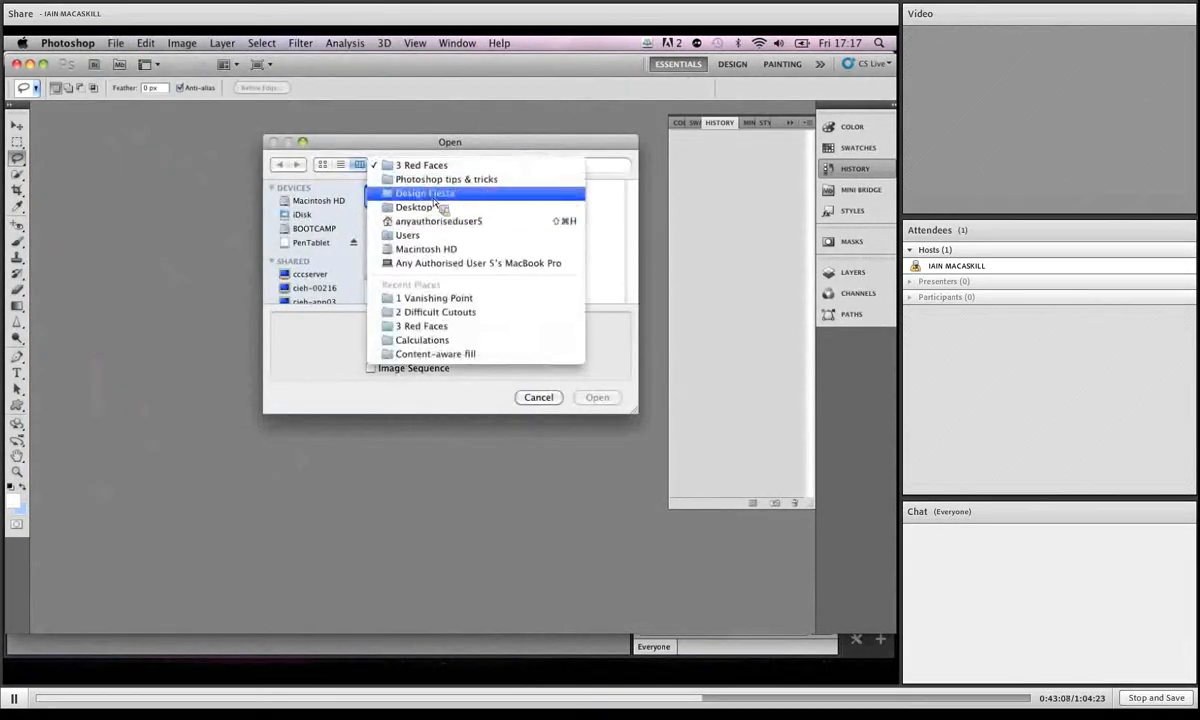
click(474, 195)
click(446, 211)
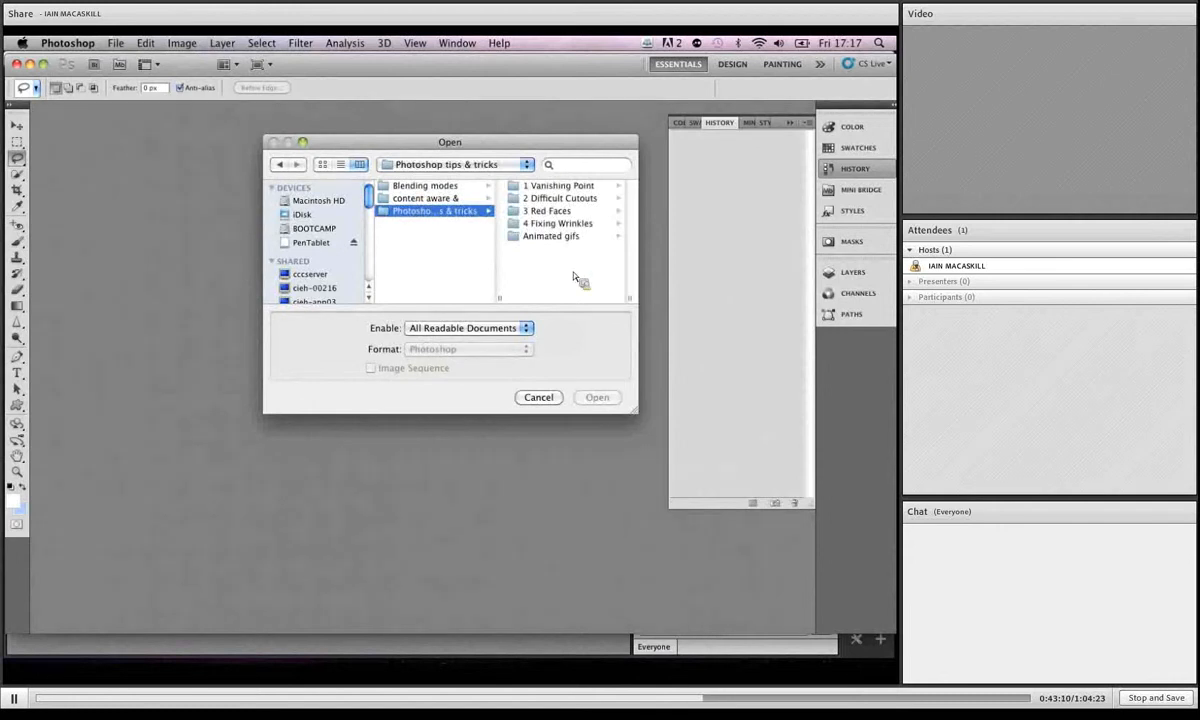
Step: Open face 1.jpg from the 4 Fixing Wrinkles folder and duplicate its background layer
click(545, 223)
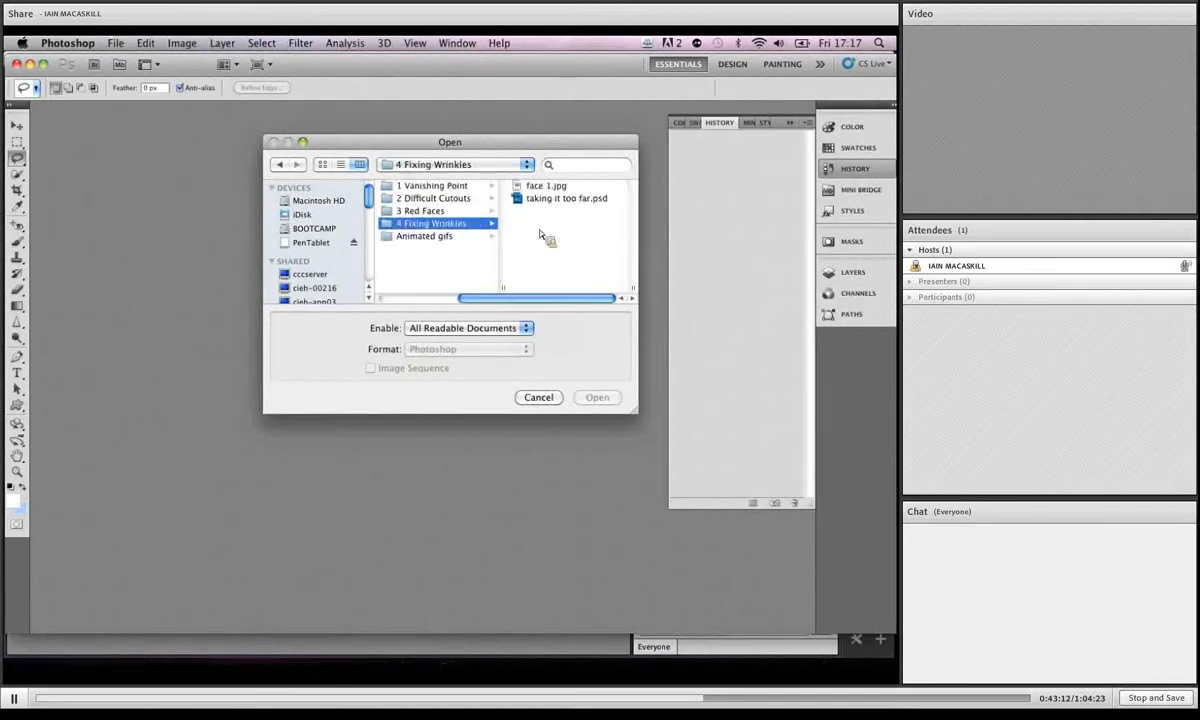
double_click(545, 186)
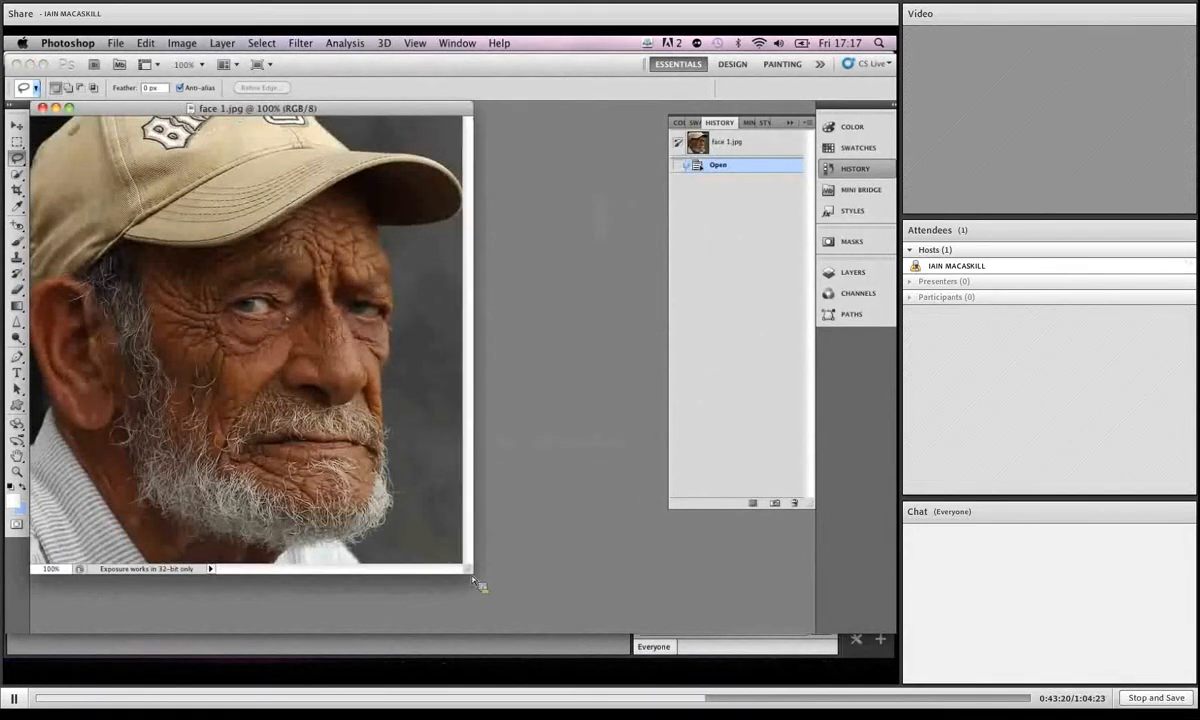
drag(476, 582, 539, 617)
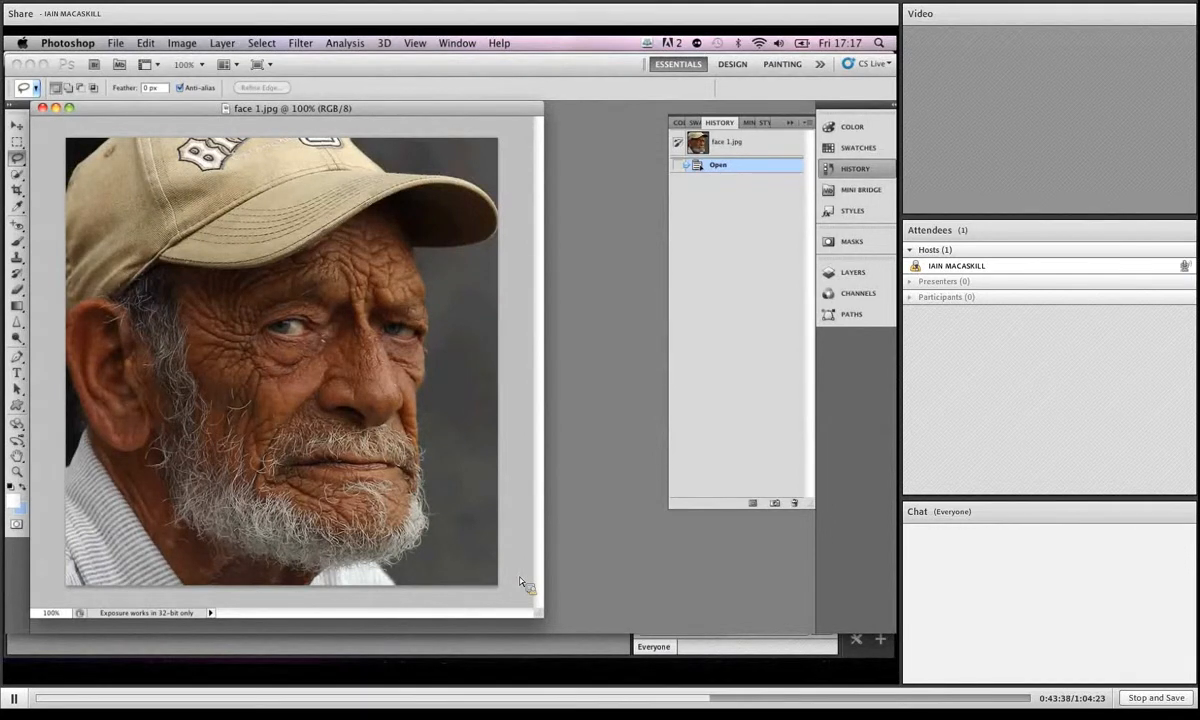
click(848, 272)
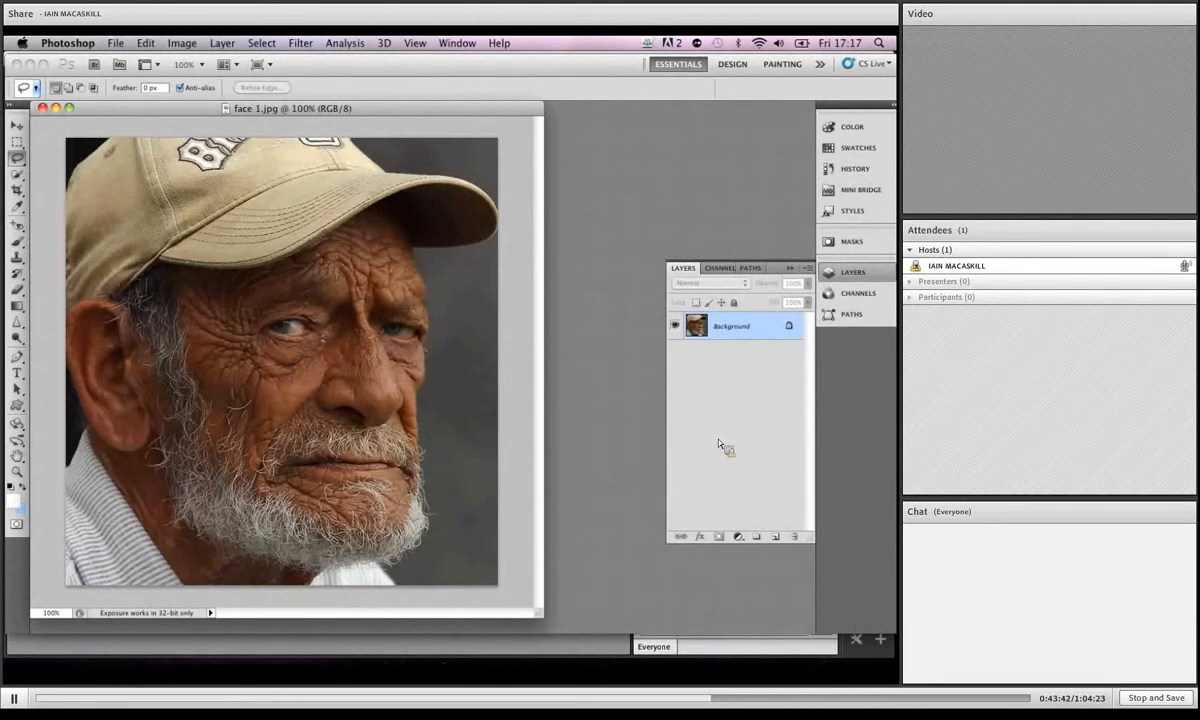
key(super+j)
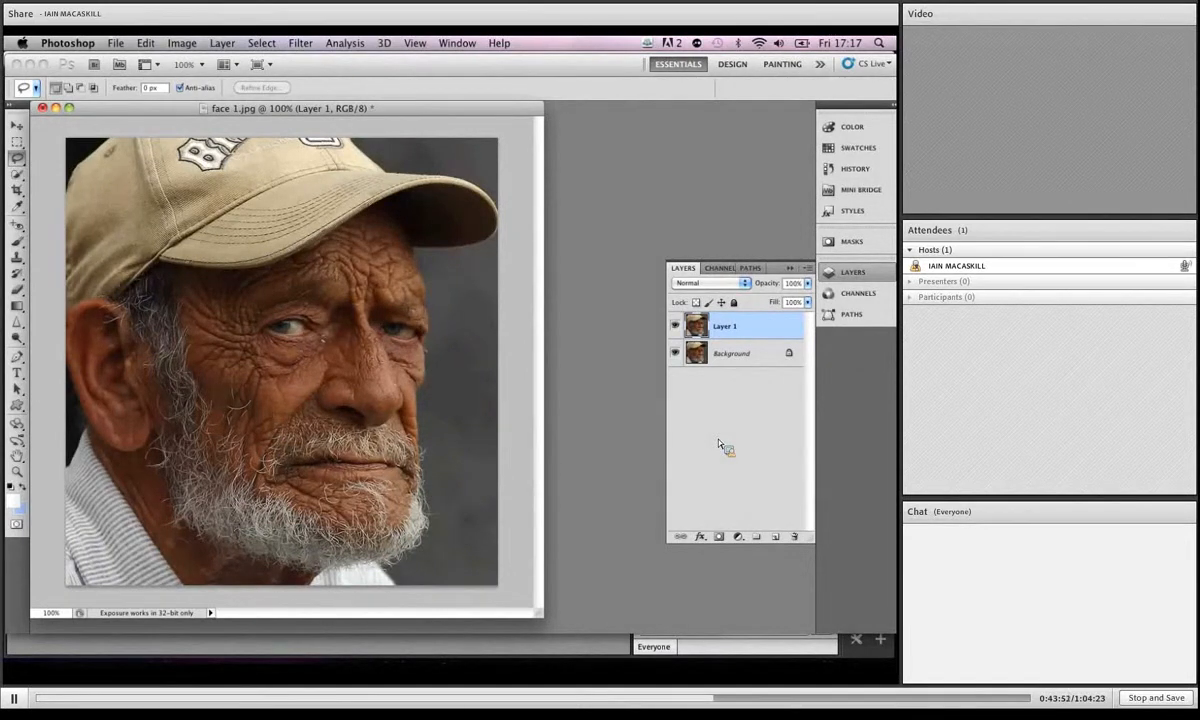
Step: Smooth the wrinkles on the cheek, nose bridge and forehead of Layer 1 with the Healing Brush, sampling all layers
click(18, 225)
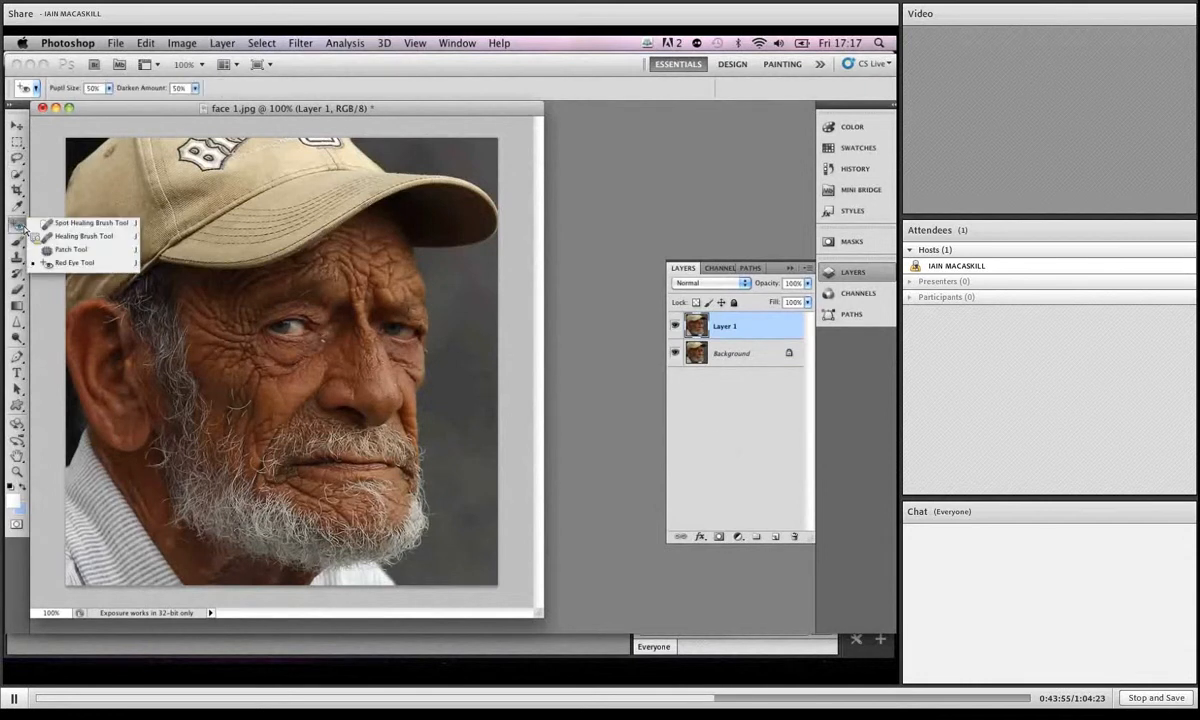
click(82, 236)
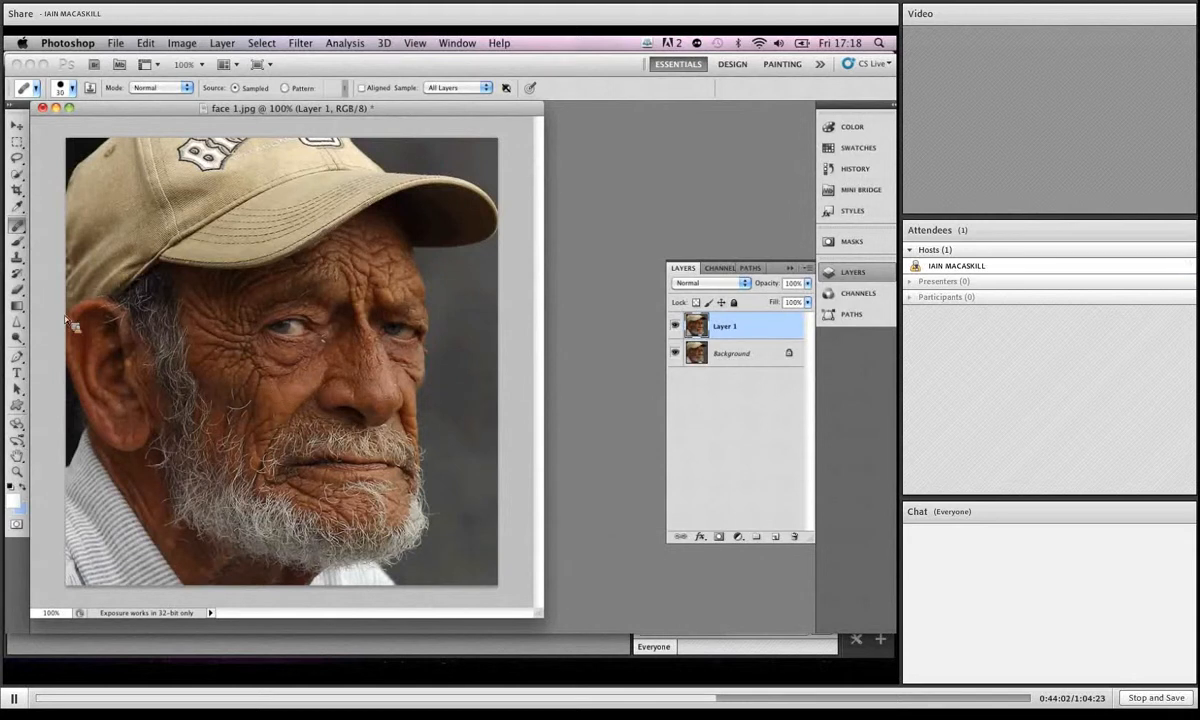
click(18, 258)
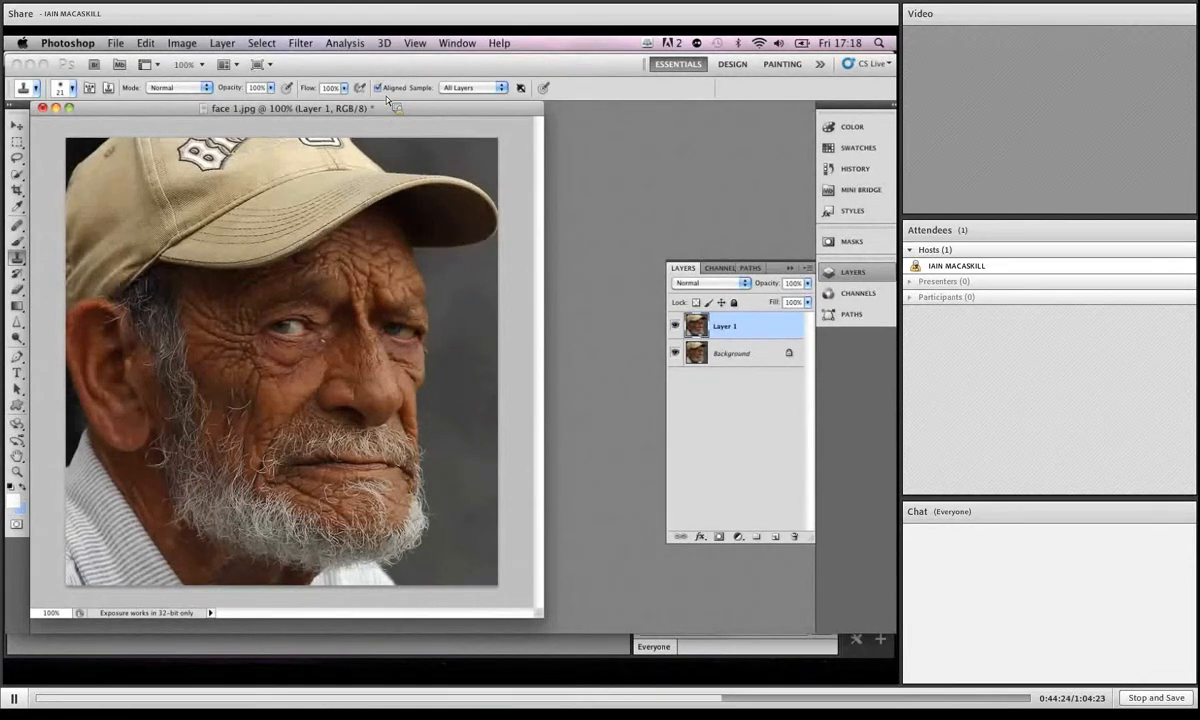
click(19, 227)
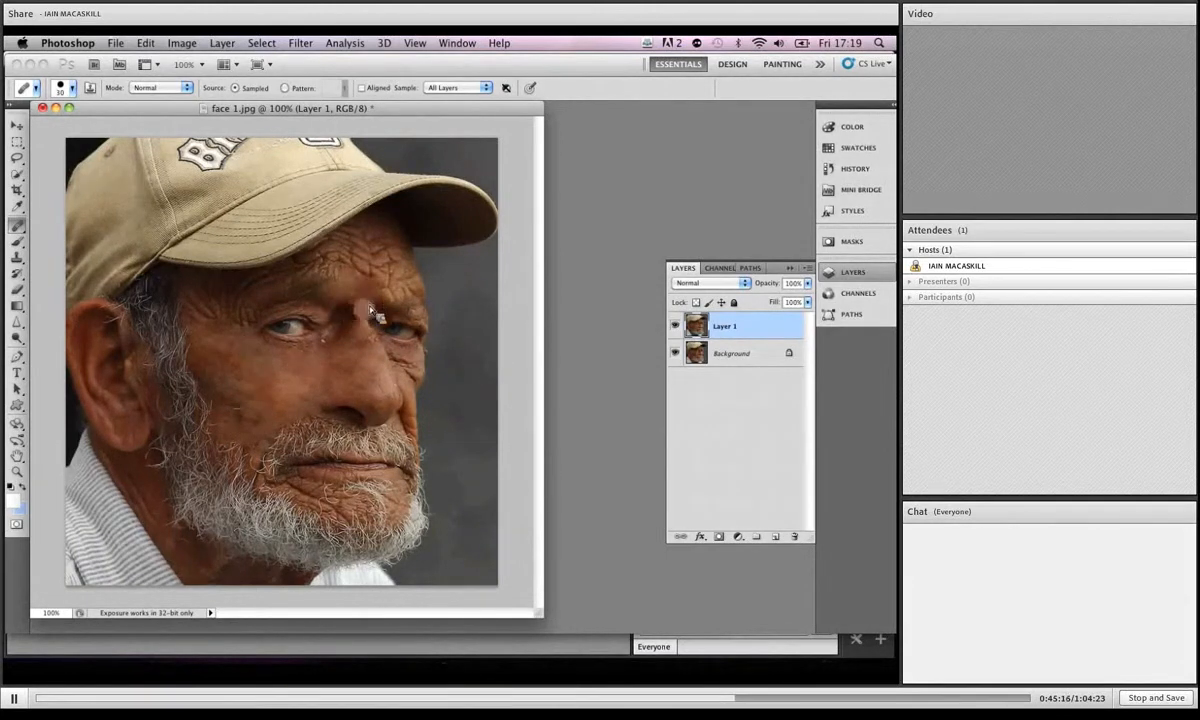
click(371, 236)
drag(358, 239, 337, 255)
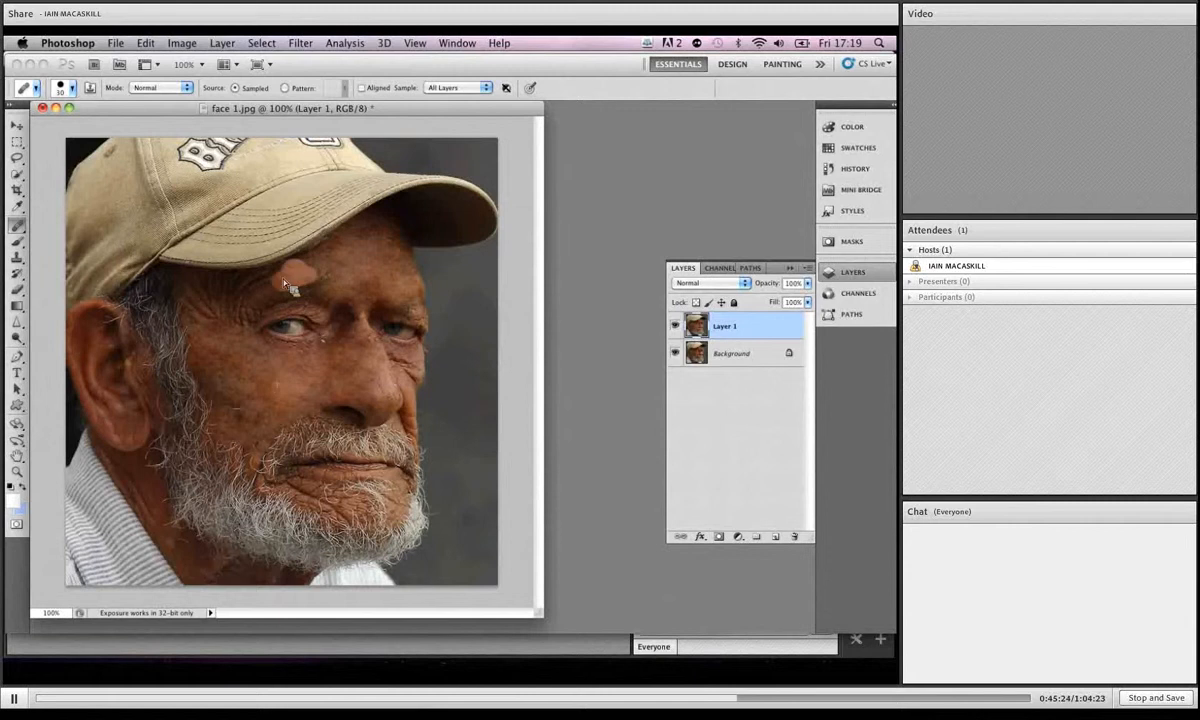
Step: Heal the wrinkles above the eyebrow and around the eye nearest the ear
click(262, 297)
drag(229, 284, 250, 312)
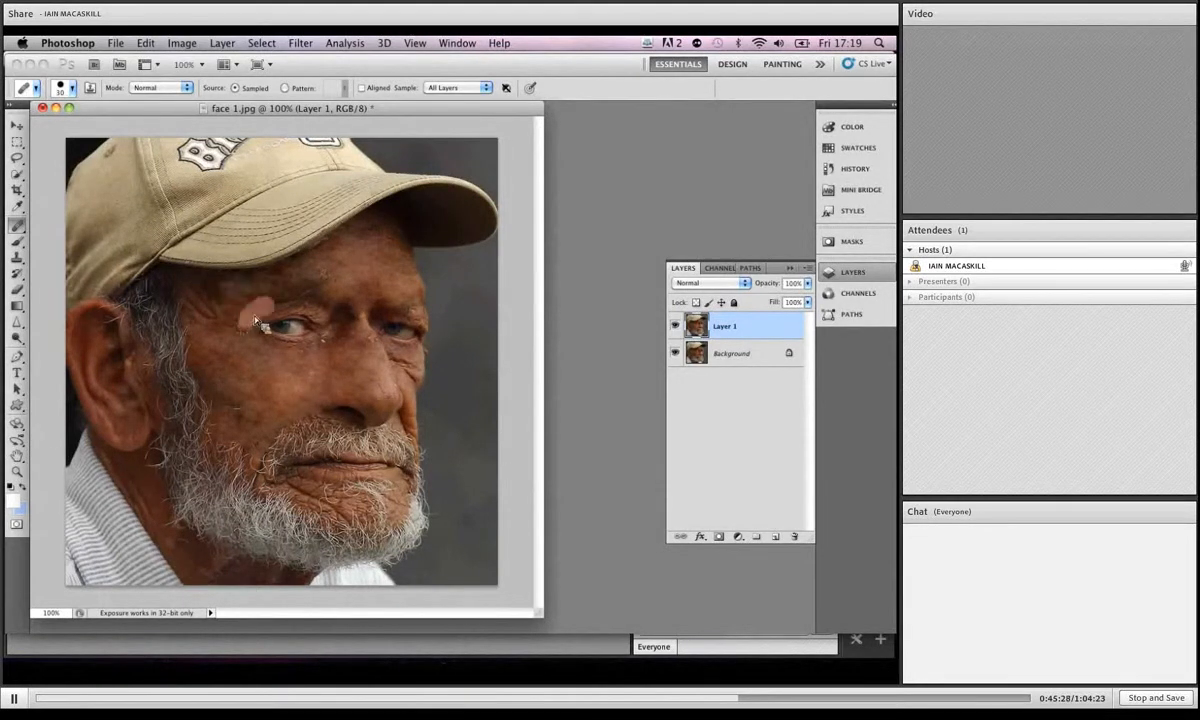
click(264, 318)
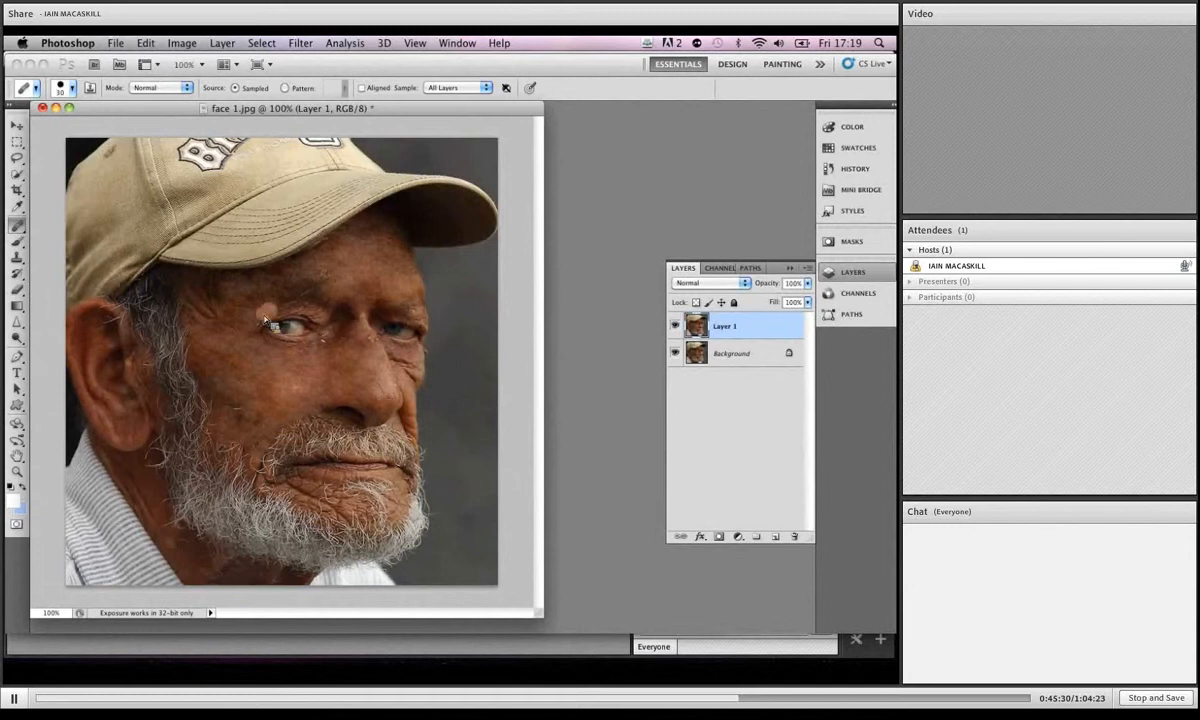
click(323, 322)
click(296, 356)
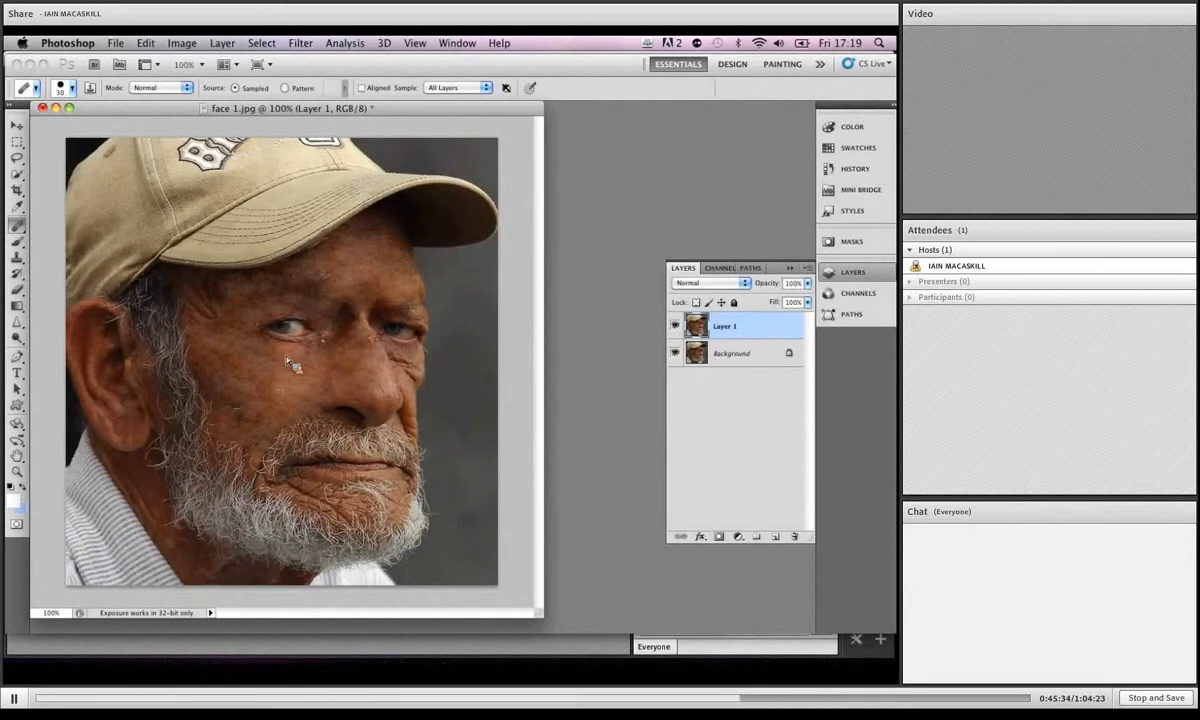
Step: Heal the remaining lines on the temple between the eye and the hairline
drag(222, 318, 195, 289)
click(233, 304)
click(229, 286)
drag(229, 272, 236, 293)
click(235, 326)
Step: Heal the creases beside the nose, on the far cheek and around the mouth and chin
click(388, 366)
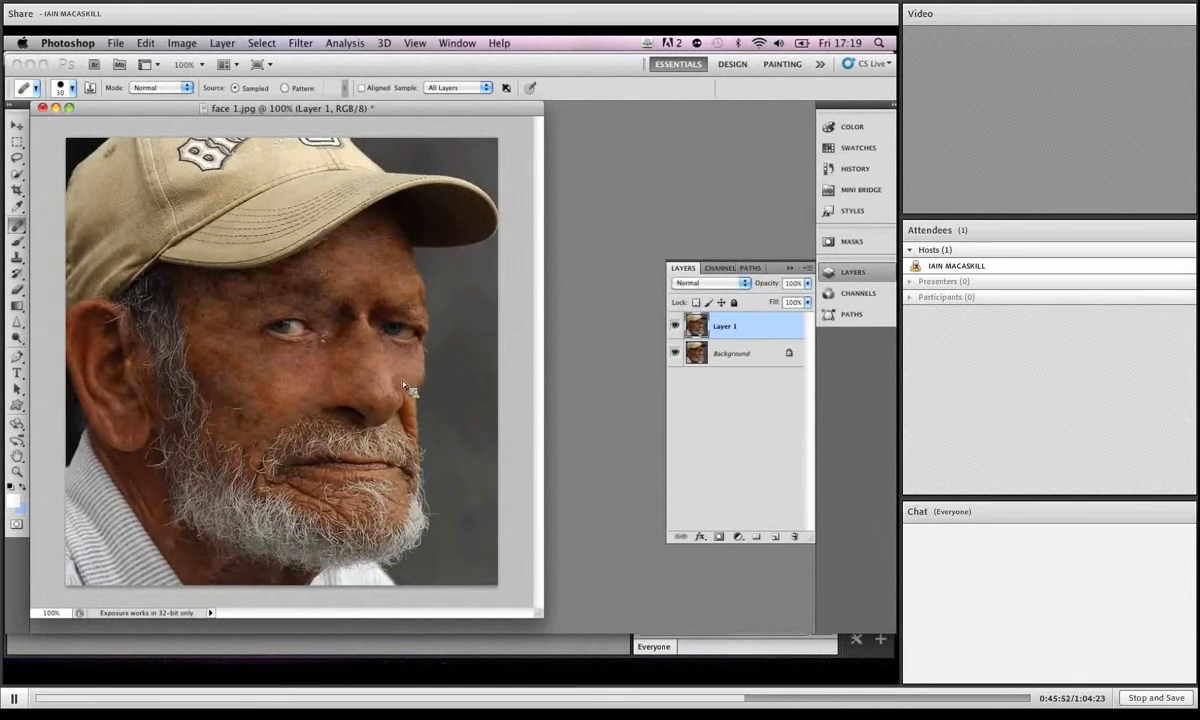
click(408, 425)
click(303, 491)
click(328, 488)
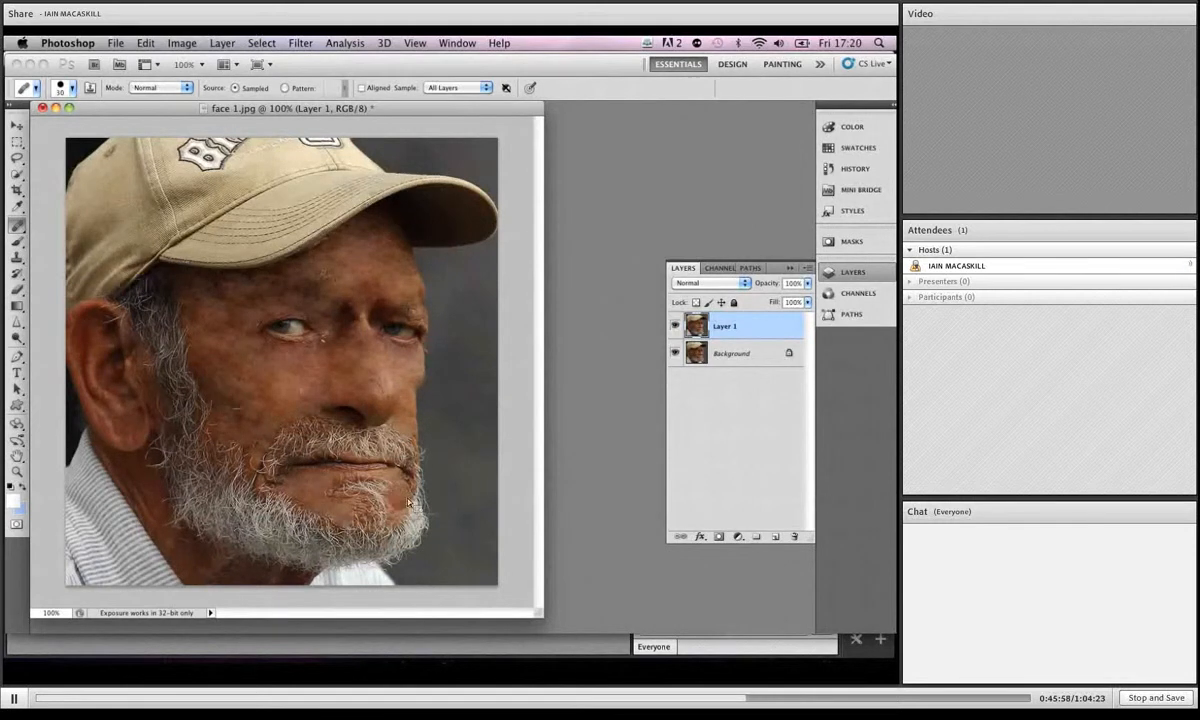
drag(399, 485, 402, 497)
click(280, 482)
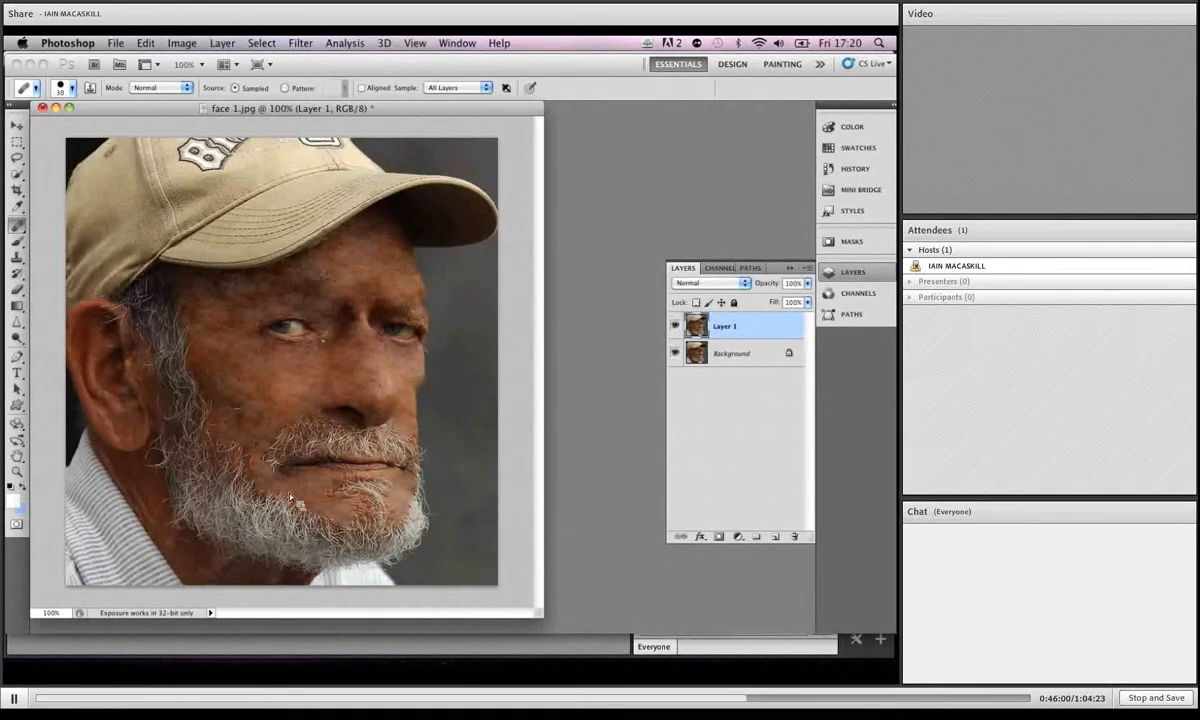
Step: Heal the creases on the neck, in front of the ear, on the chin and at the inner eye corner
click(136, 462)
click(145, 478)
drag(147, 485, 137, 483)
click(186, 521)
click(163, 527)
drag(146, 394, 141, 380)
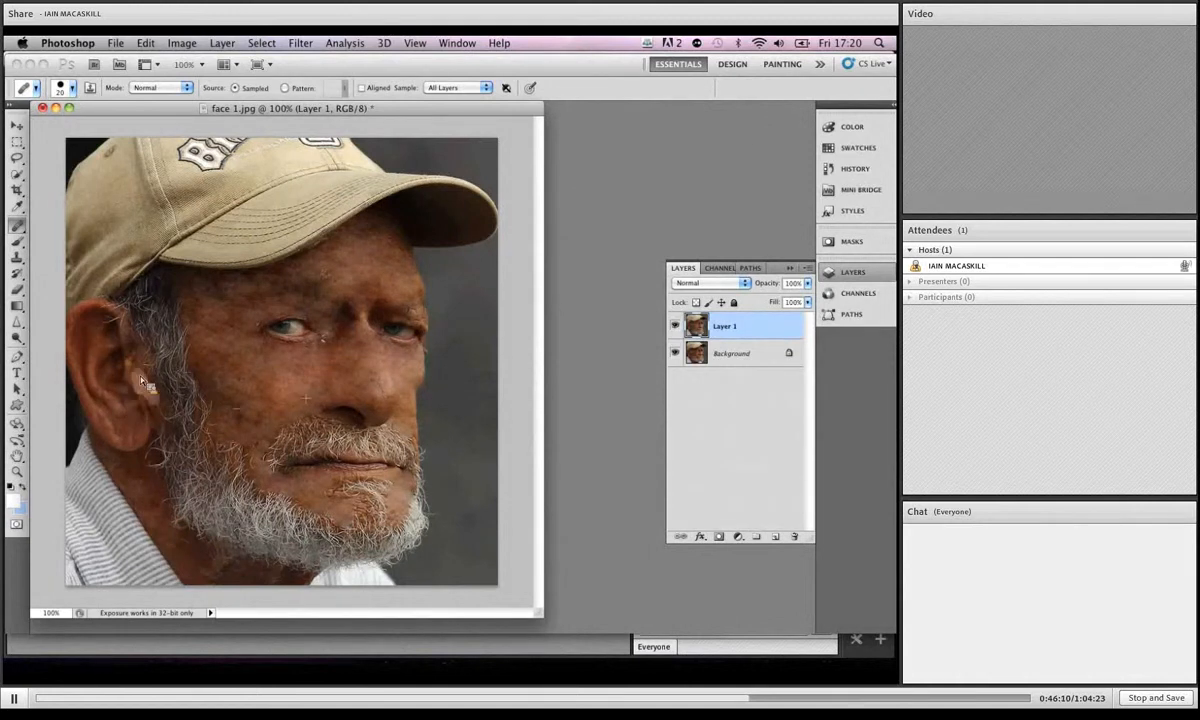
click(343, 488)
click(331, 500)
click(325, 342)
Step: Add a layer mask to Layer 1 and make the layer's image active again
click(719, 537)
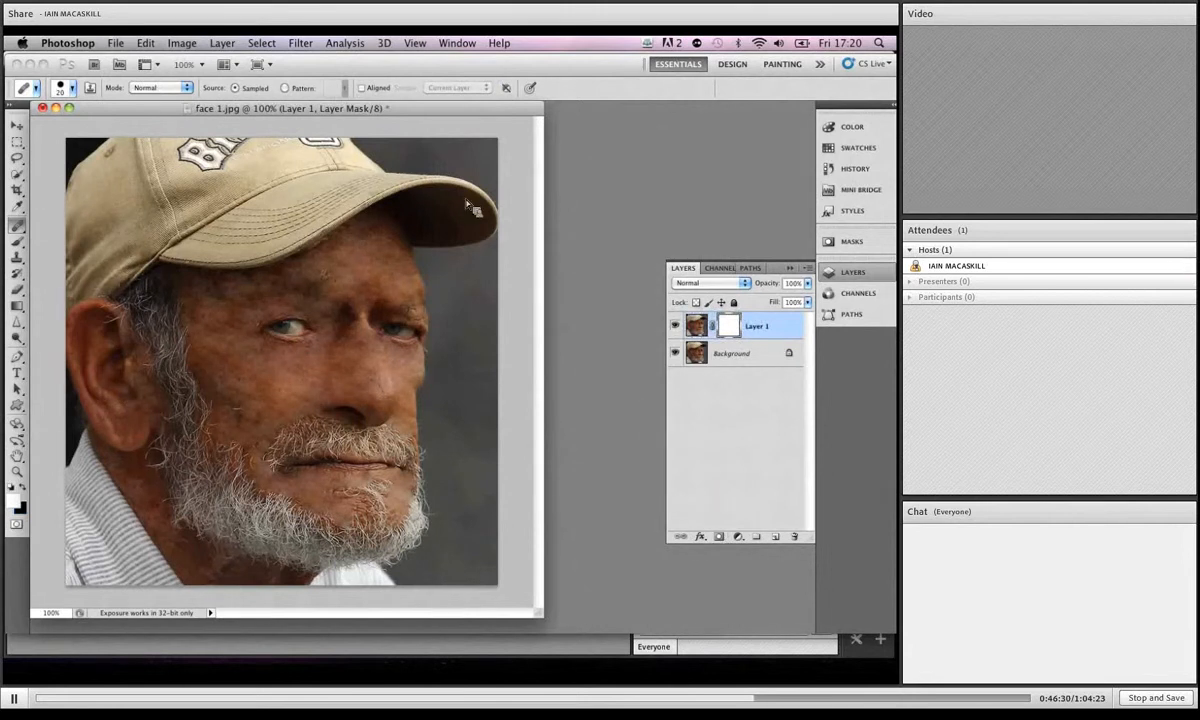
click(696, 325)
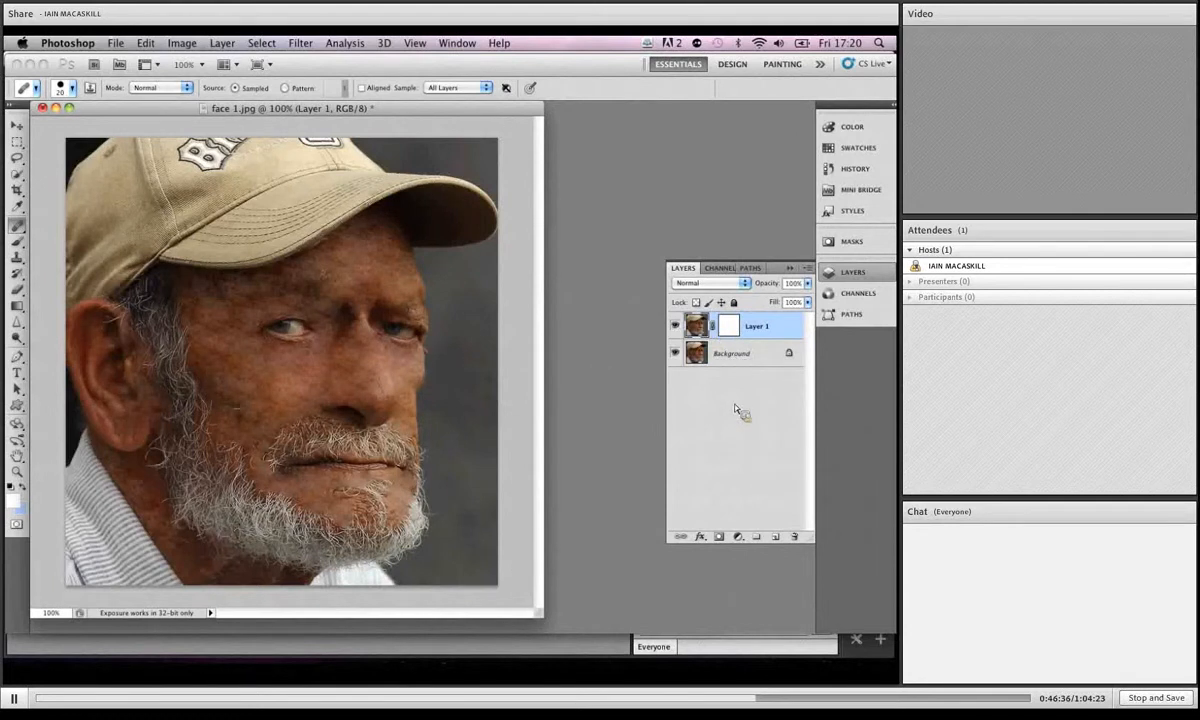
Step: Compare the red, green and blue channels individually against the composite RGB image
click(840, 293)
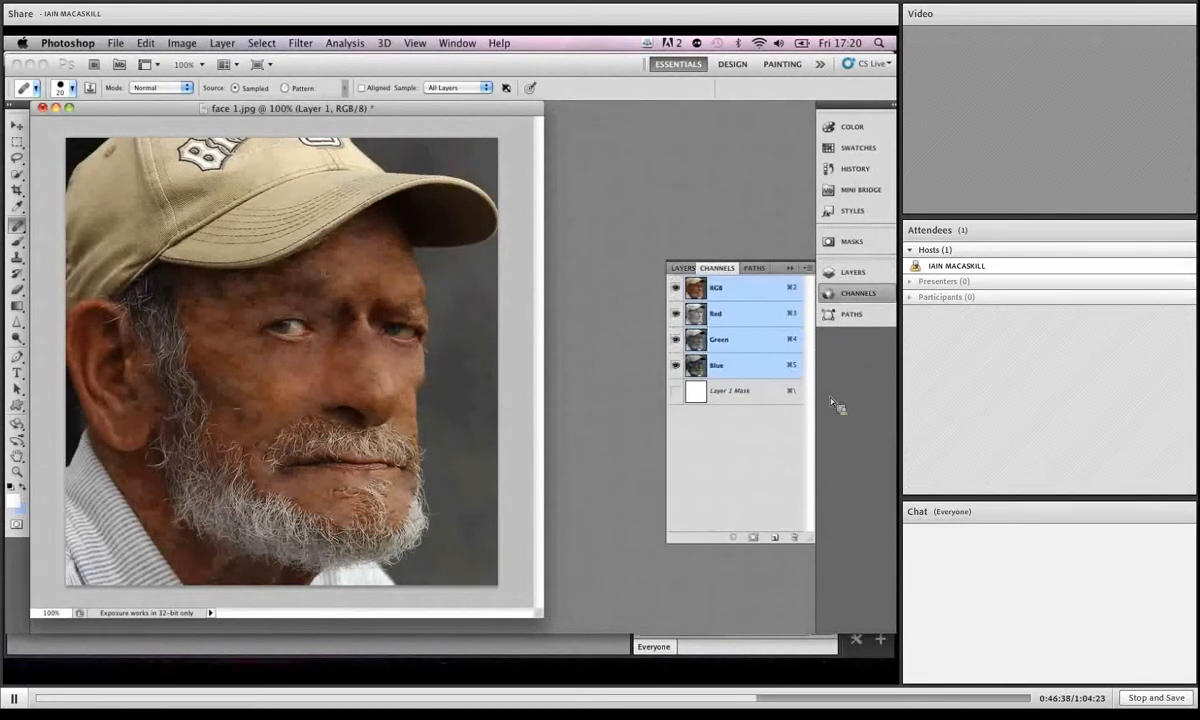
click(737, 368)
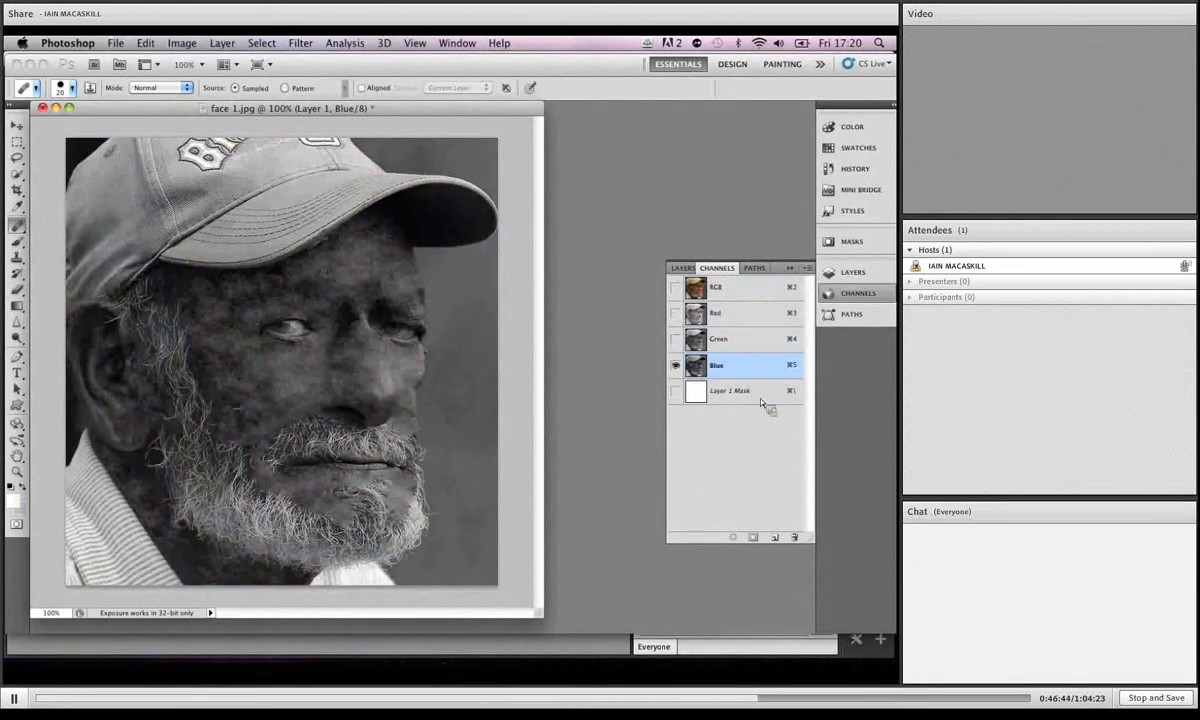
click(718, 341)
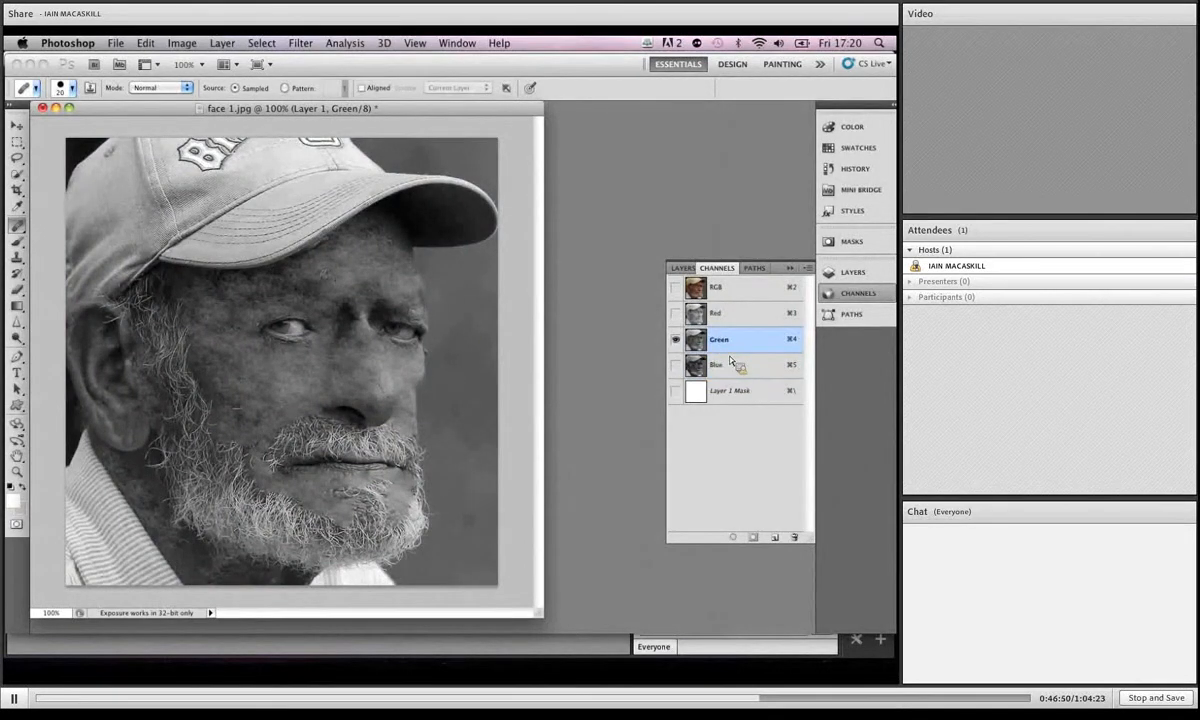
click(690, 312)
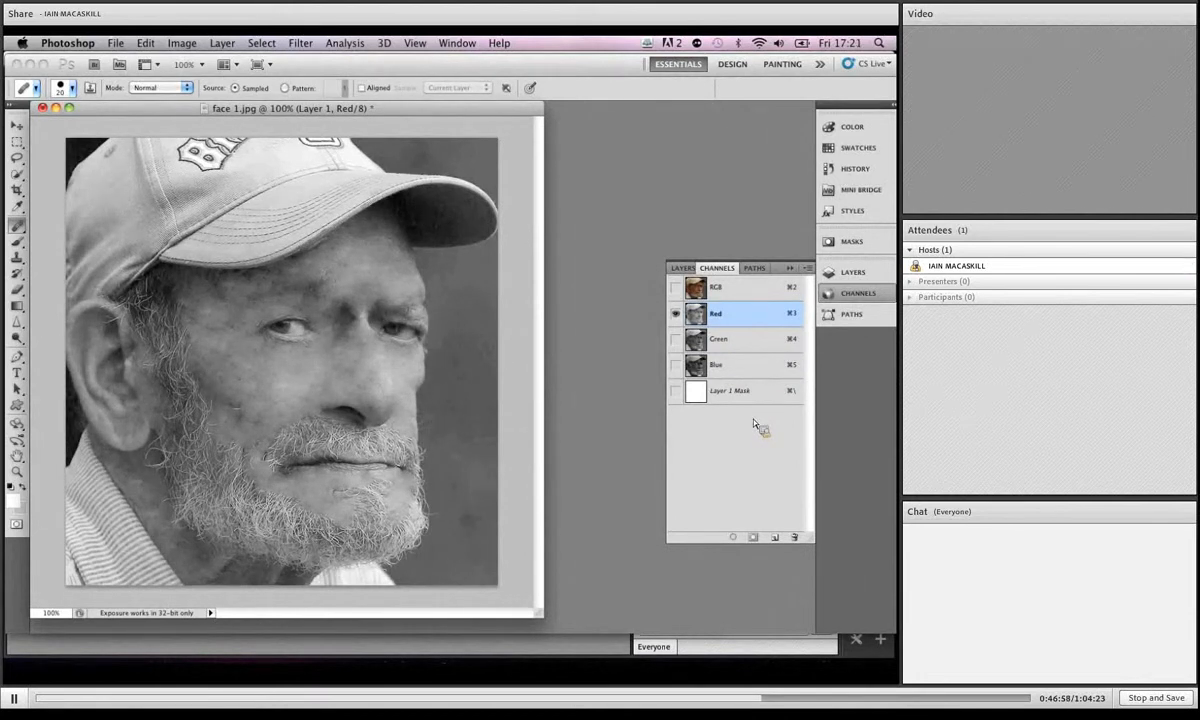
click(729, 296)
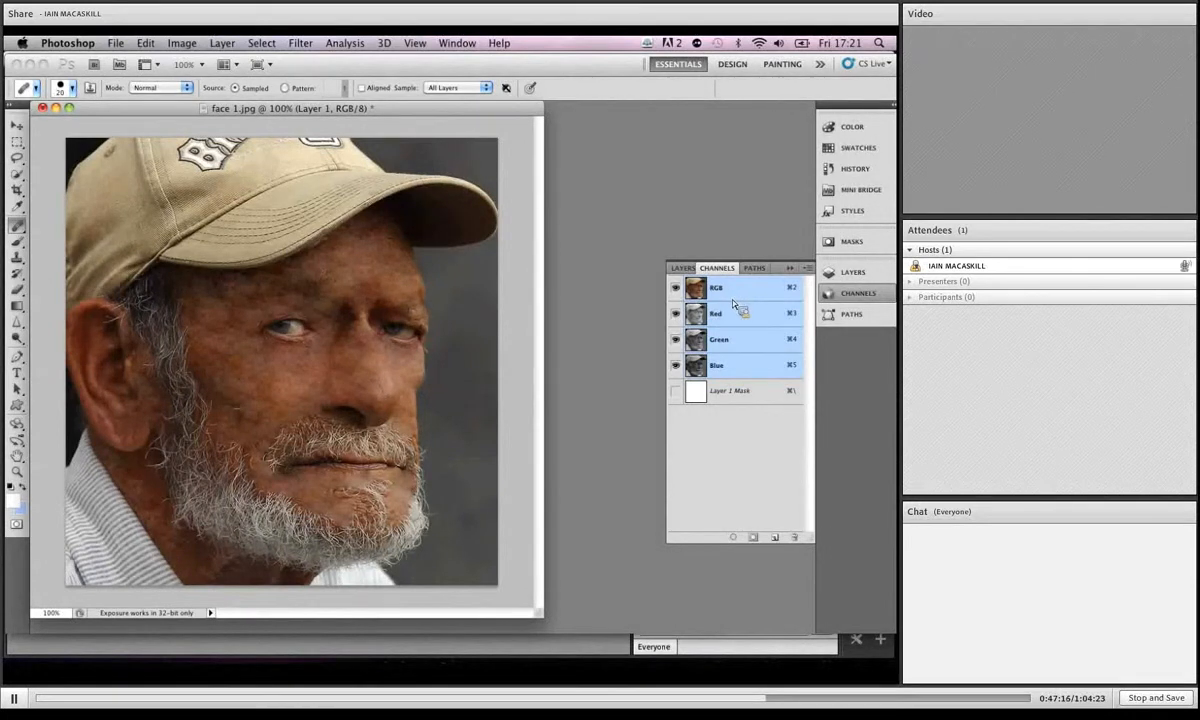
click(737, 320)
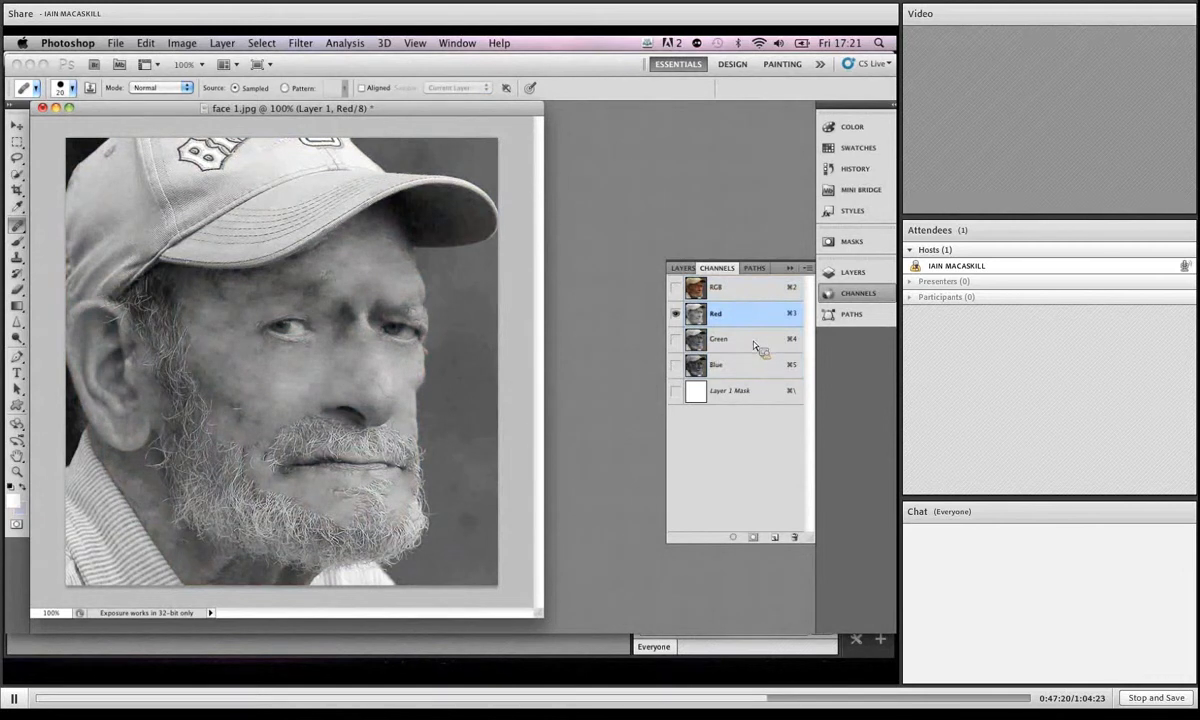
key(super+2)
key(super+3)
key(super+4)
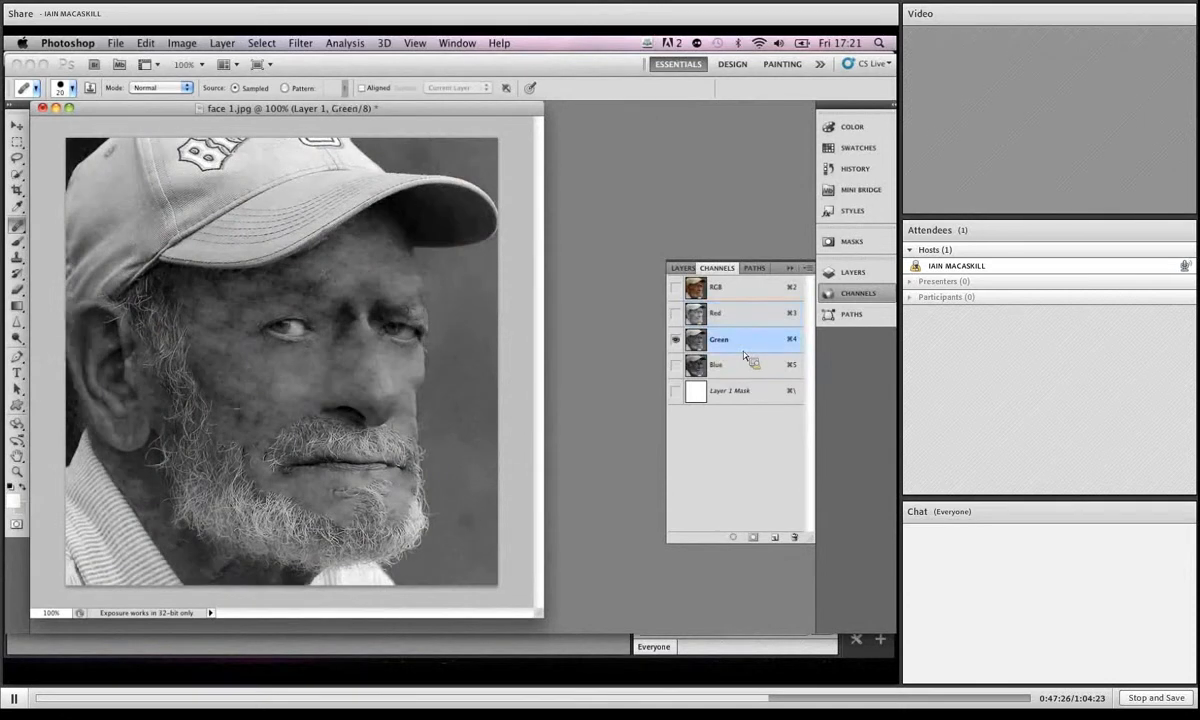
key(super+5)
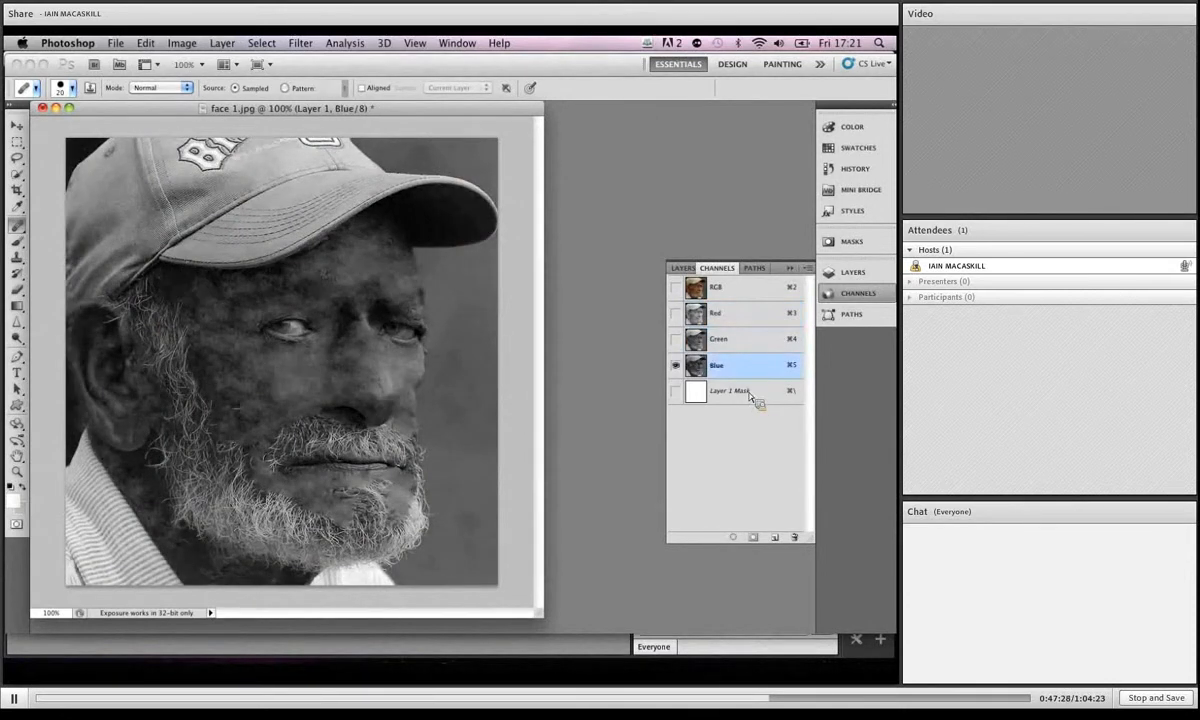
click(752, 346)
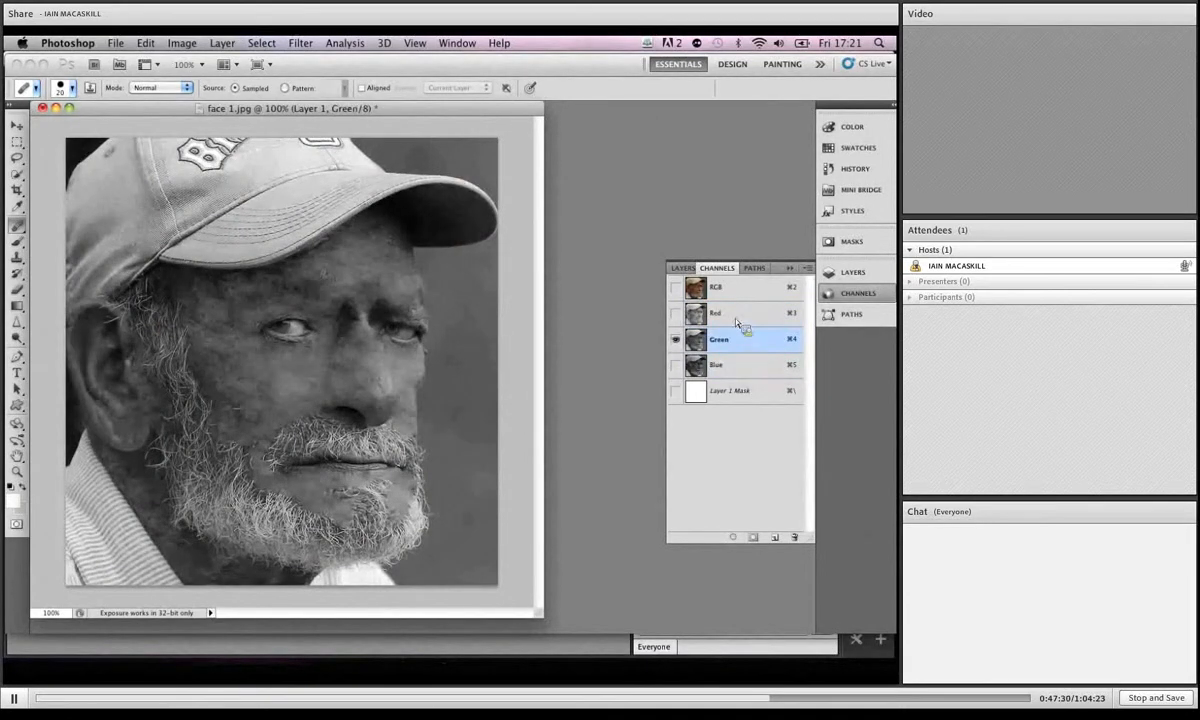
click(739, 315)
click(737, 298)
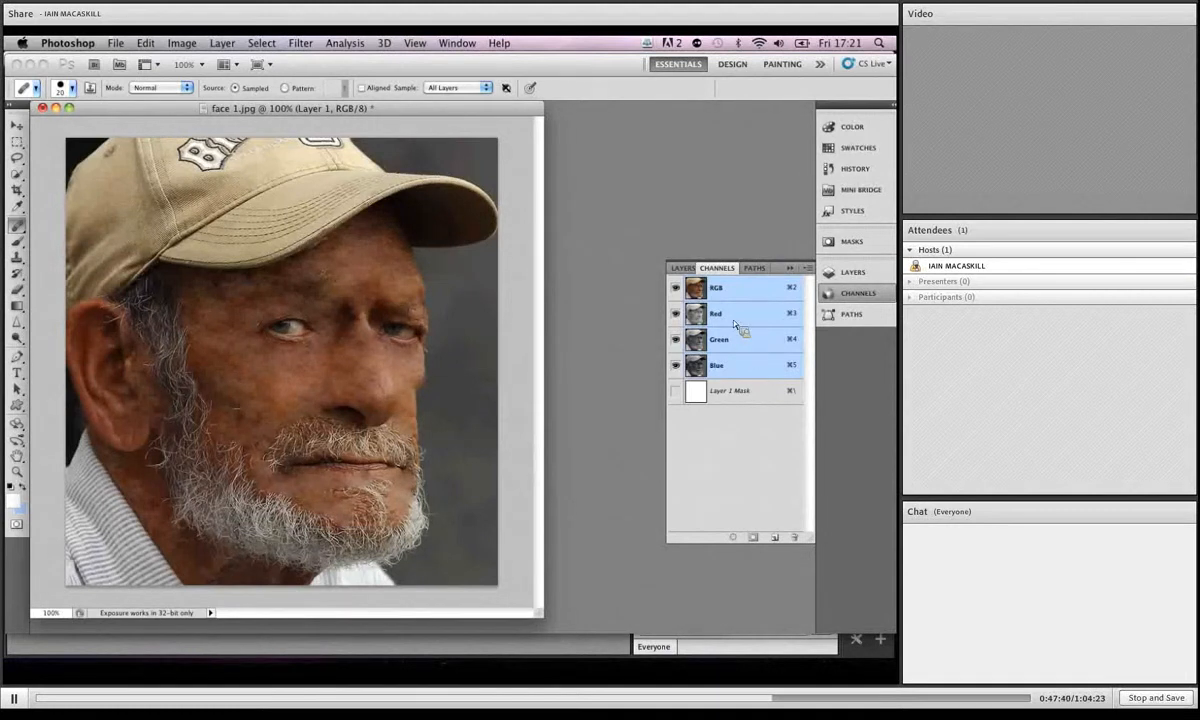
Step: Select the entire canvas on the red channel and show the Layer 1 mask channel on its own
click(730, 314)
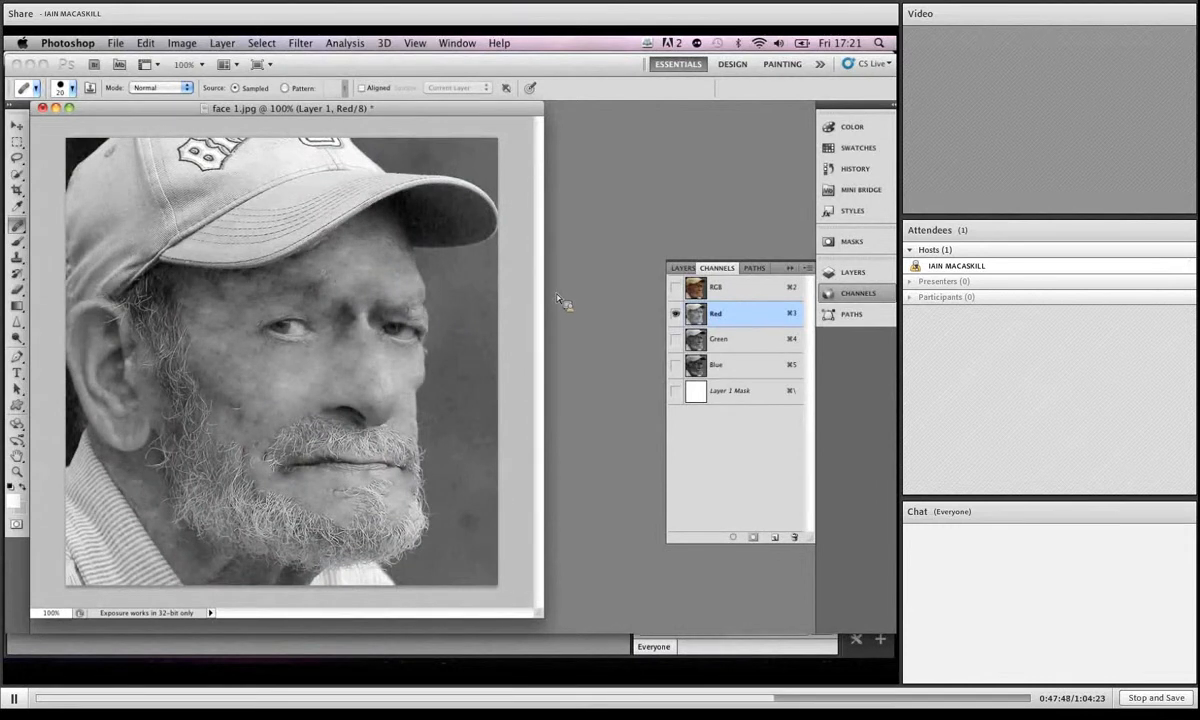
key(super+a)
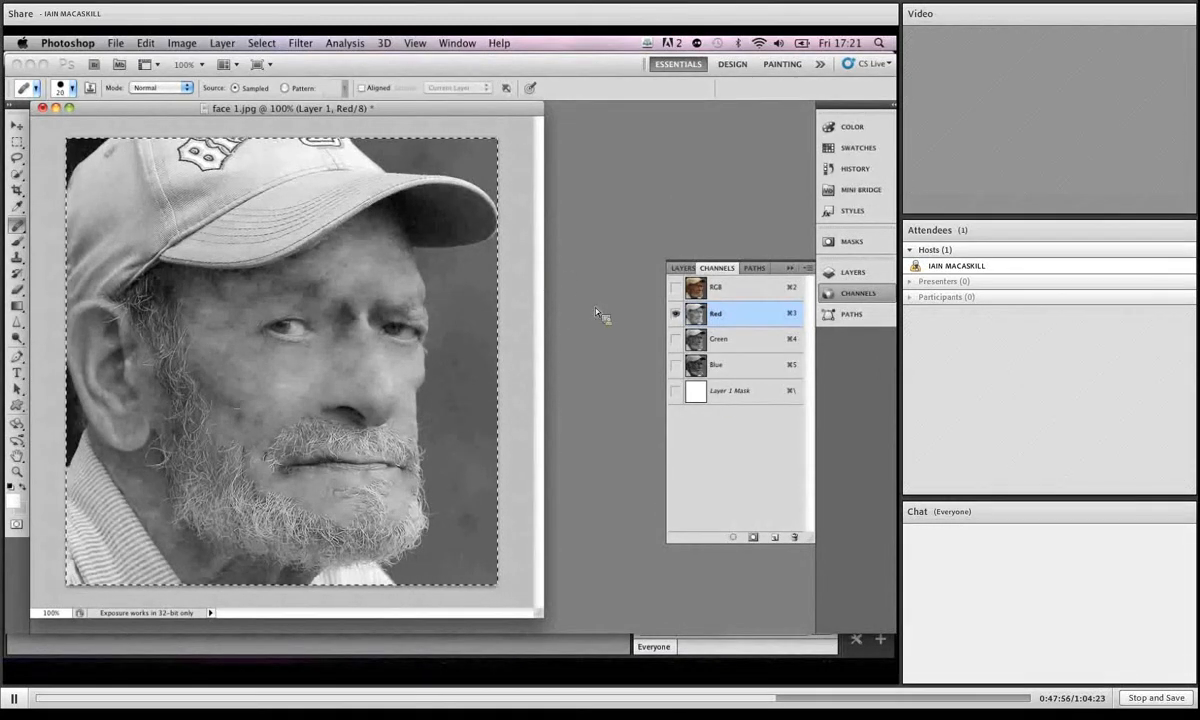
click(727, 401)
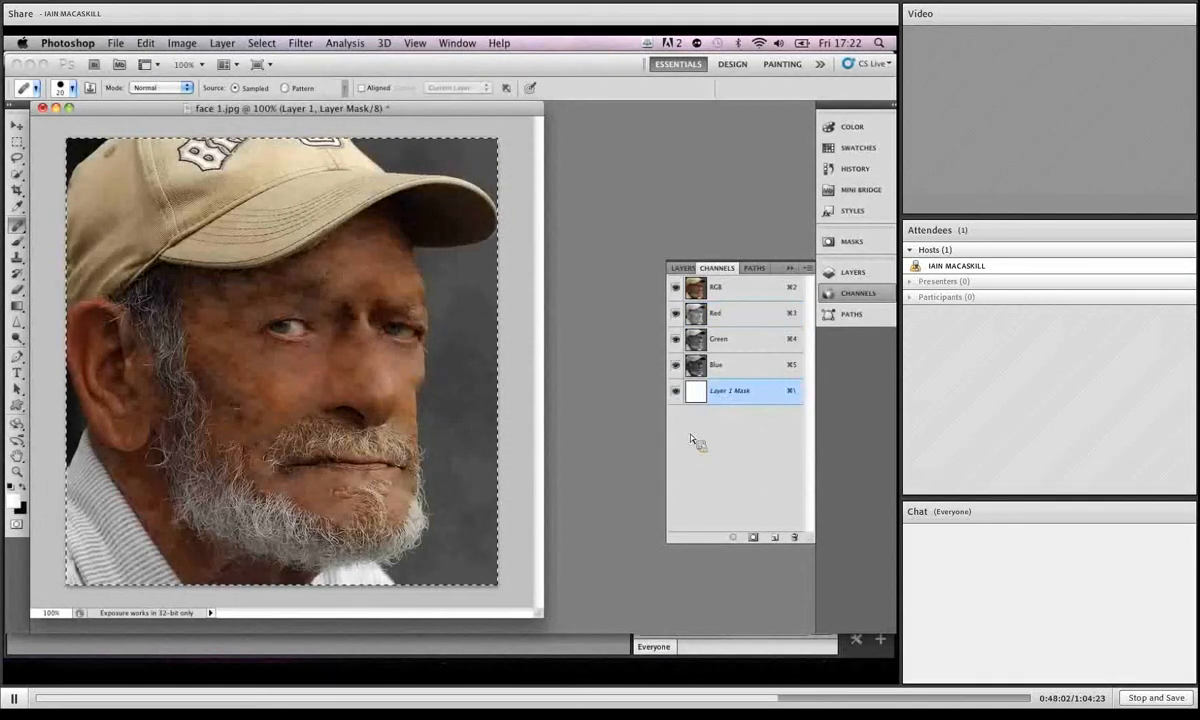
click(675, 390)
click(675, 287)
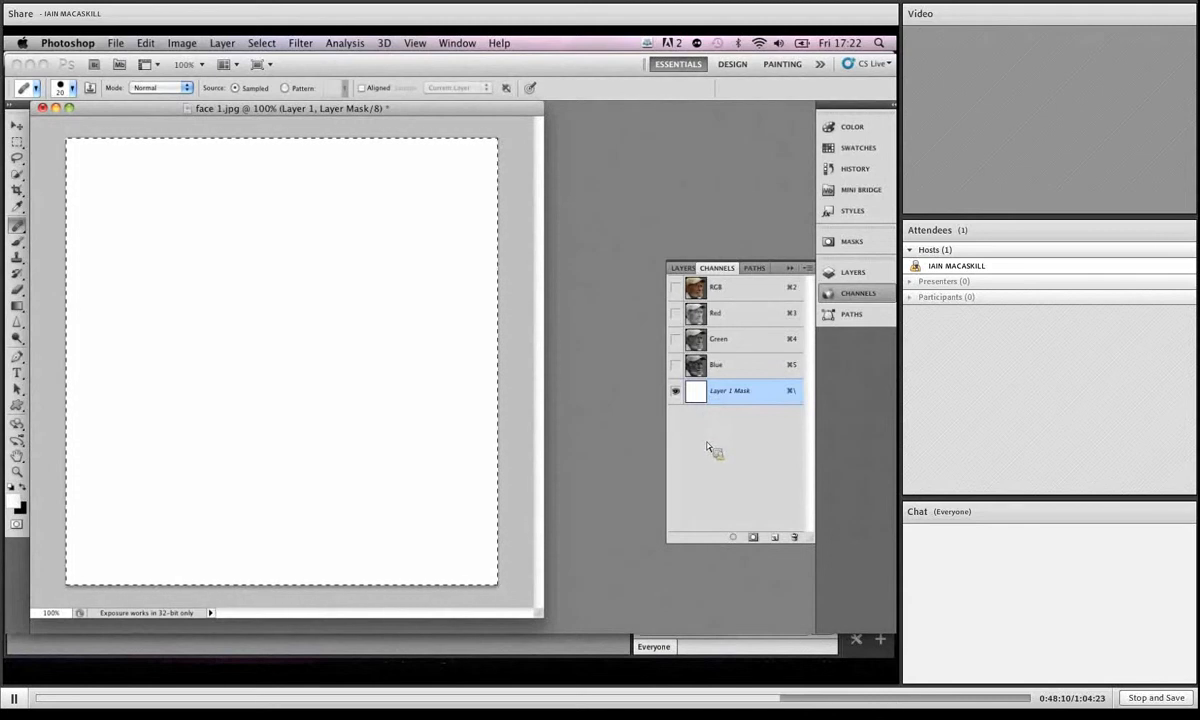
Step: Restore the composite RGB view and return to the layer stack
click(697, 290)
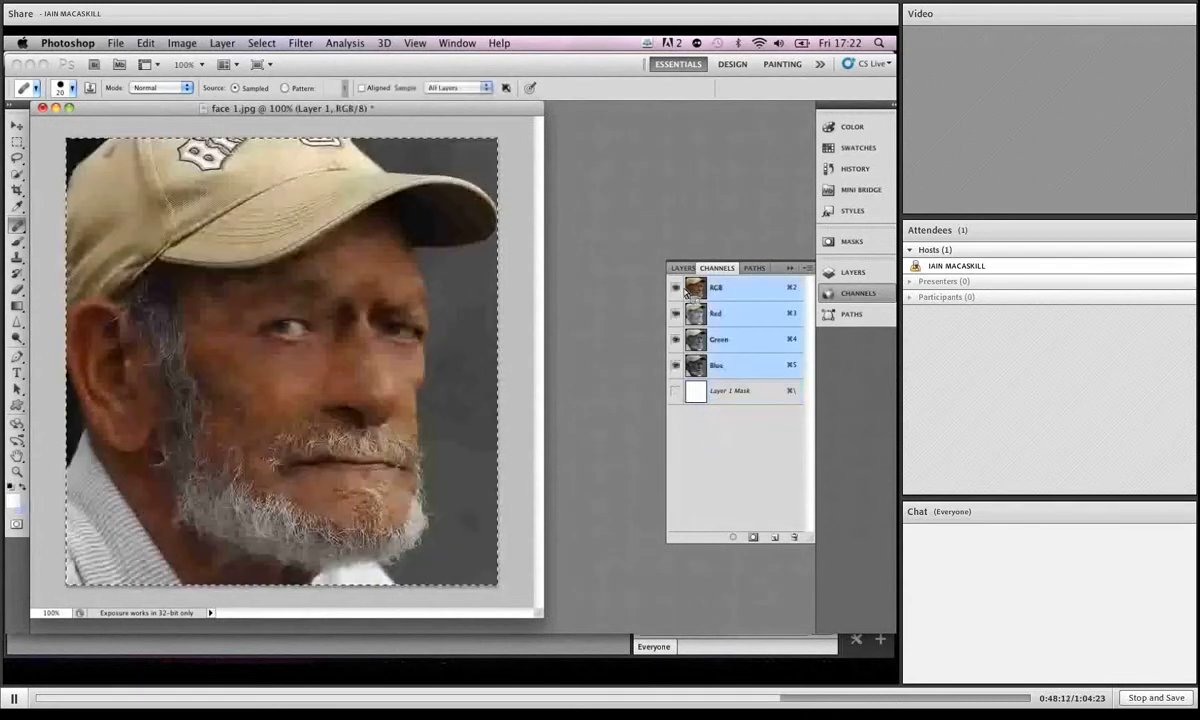
click(683, 268)
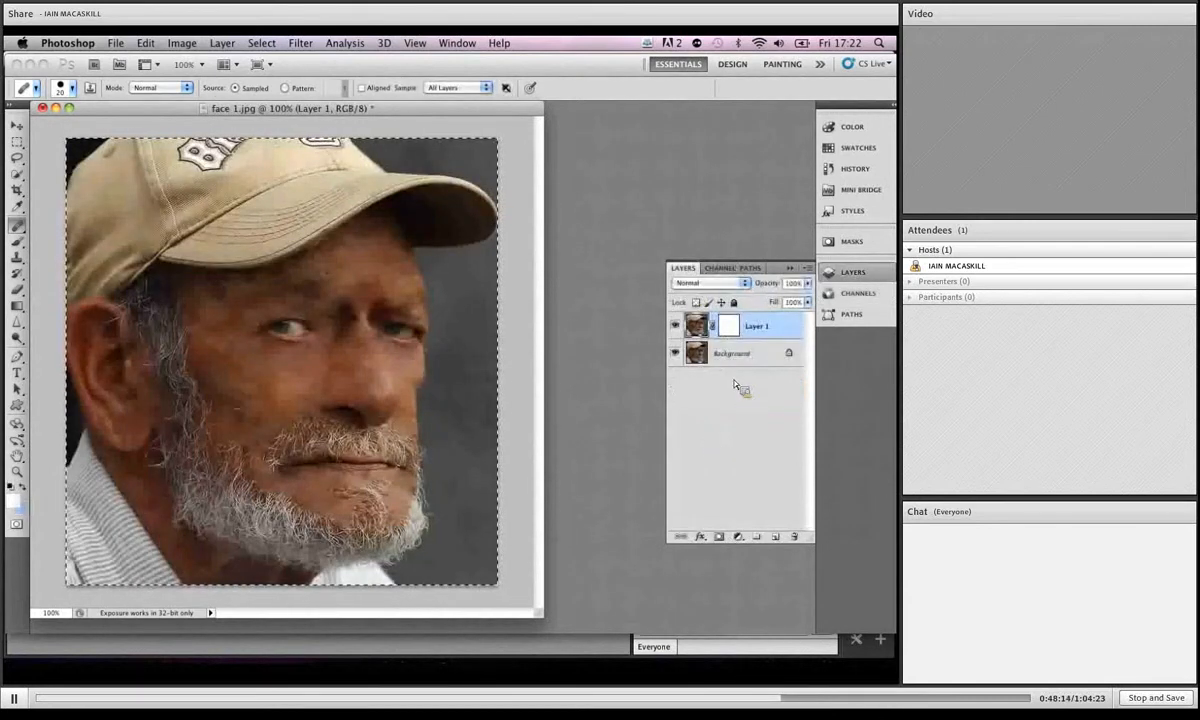
Step: Paste the copied red channel into the Layer 1 mask, deselect, and make the layer's colour image active again
alt+click(730, 326)
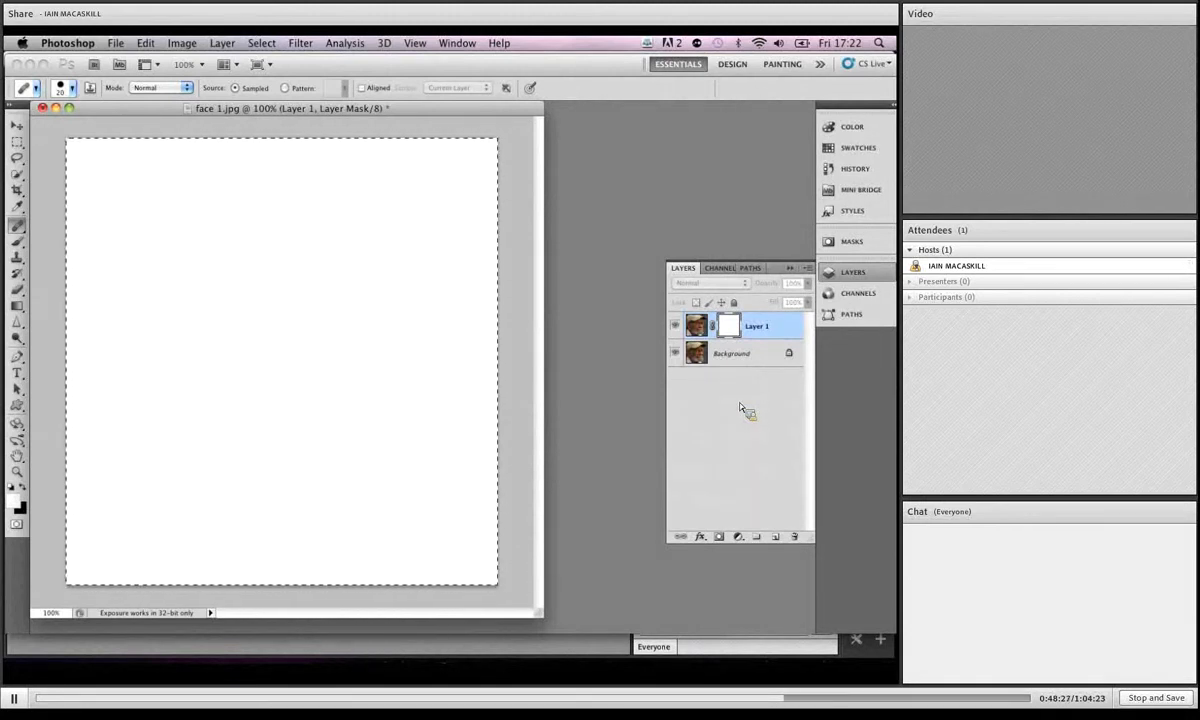
key(super+v)
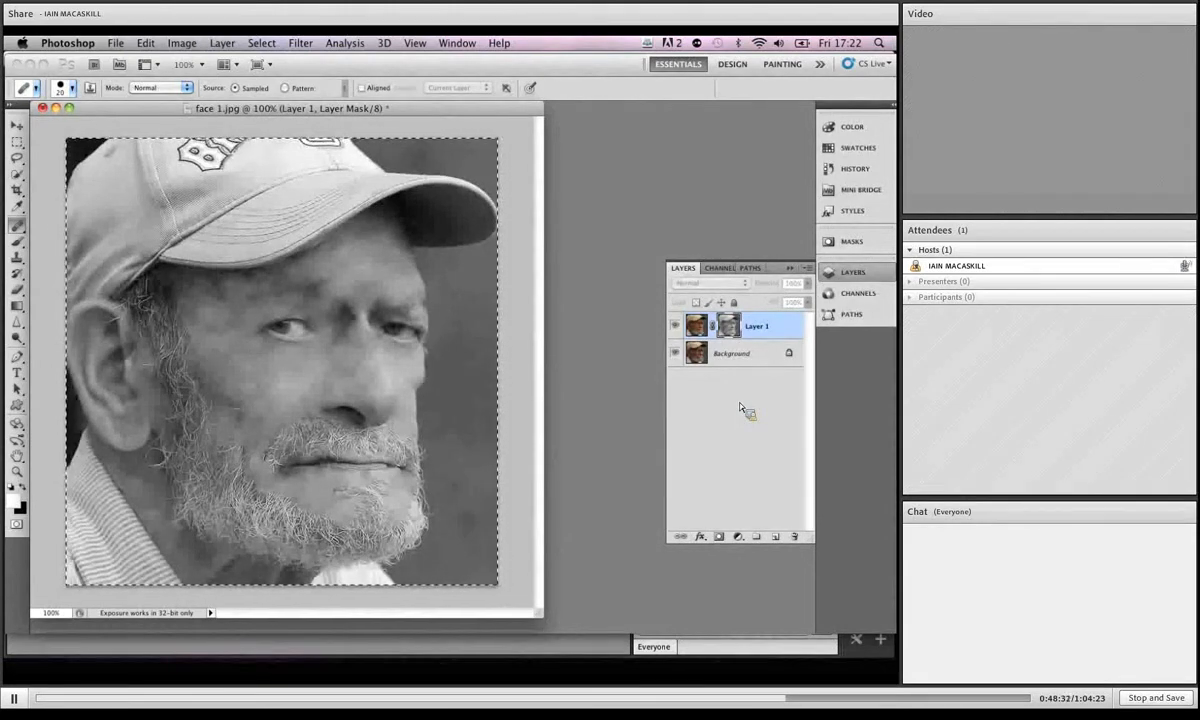
key(super+d)
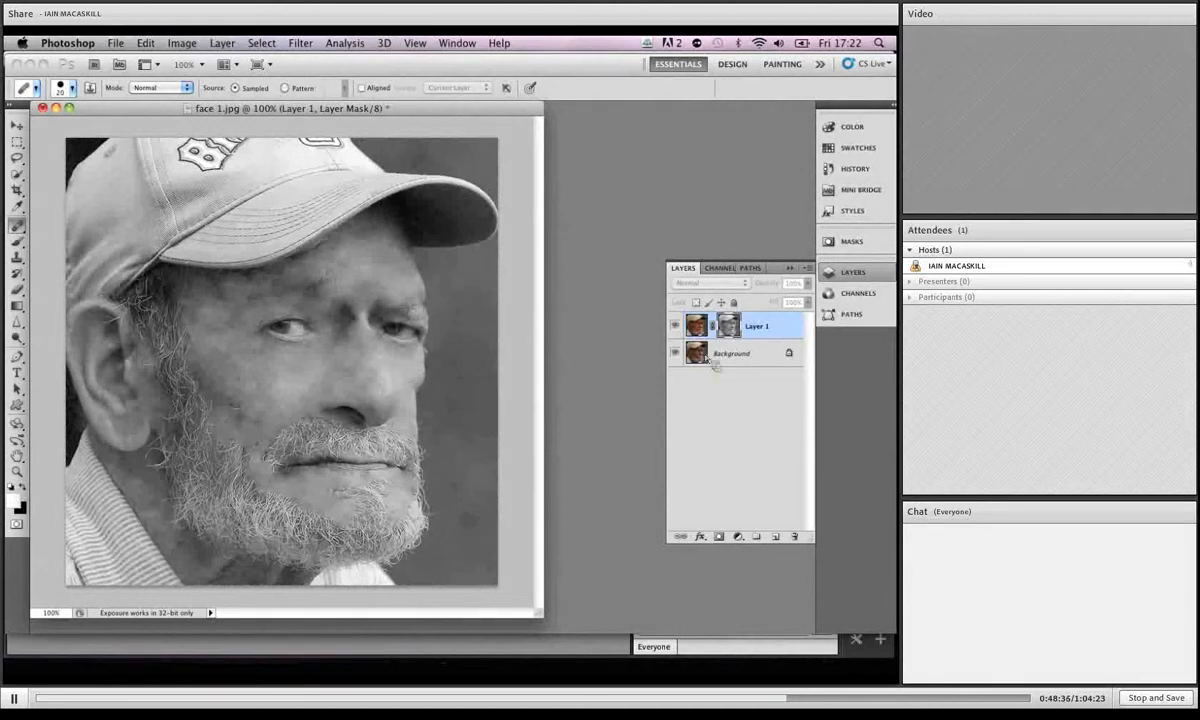
click(697, 328)
click(697, 328)
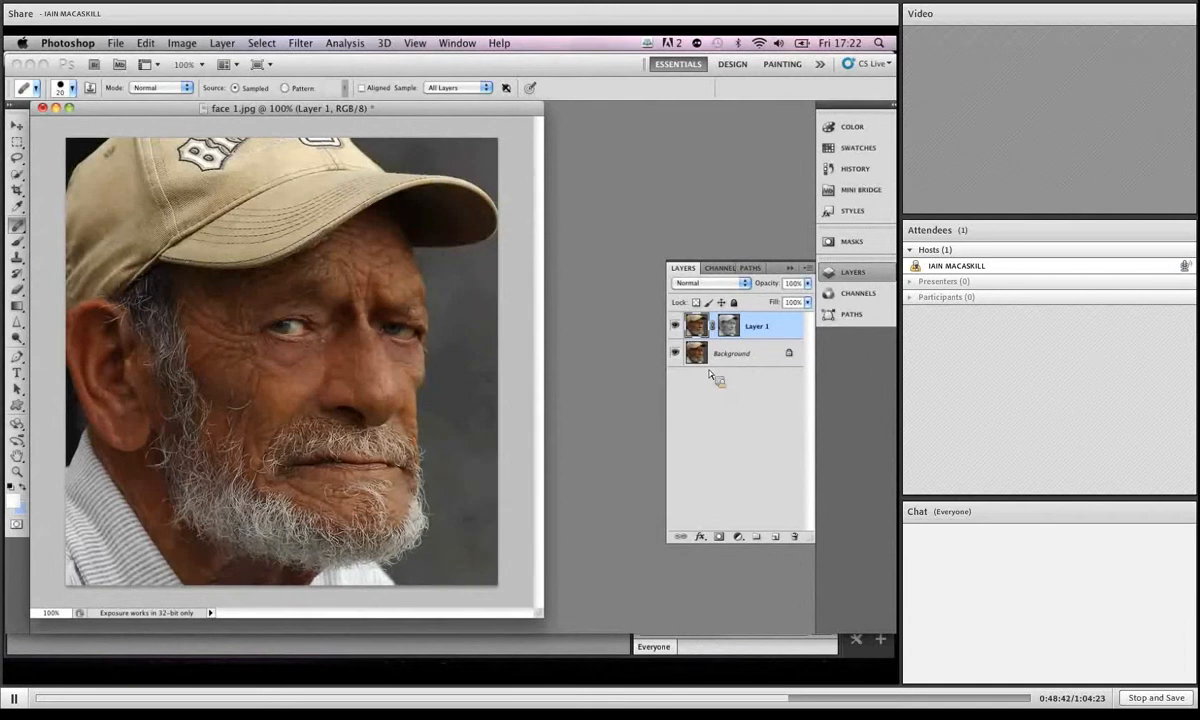
Step: Compare the portrait with masked Layer 1 hidden and shown to judge the wrinkle softening
click(676, 326)
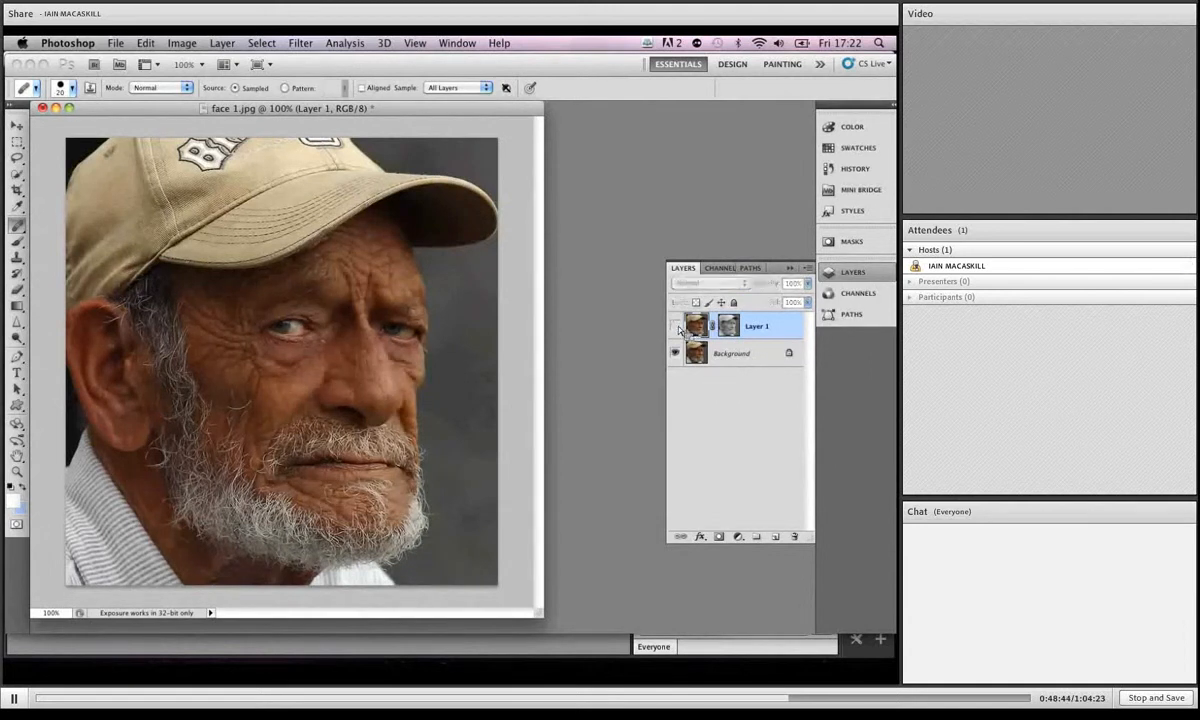
click(676, 326)
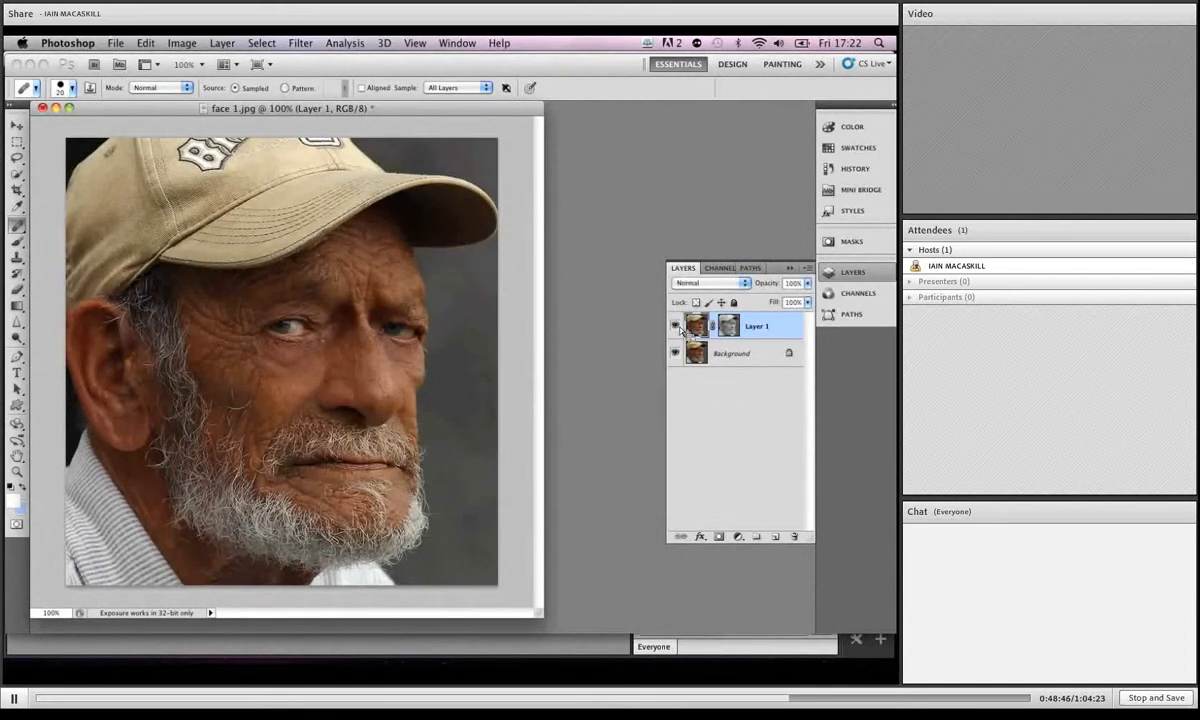
click(677, 326)
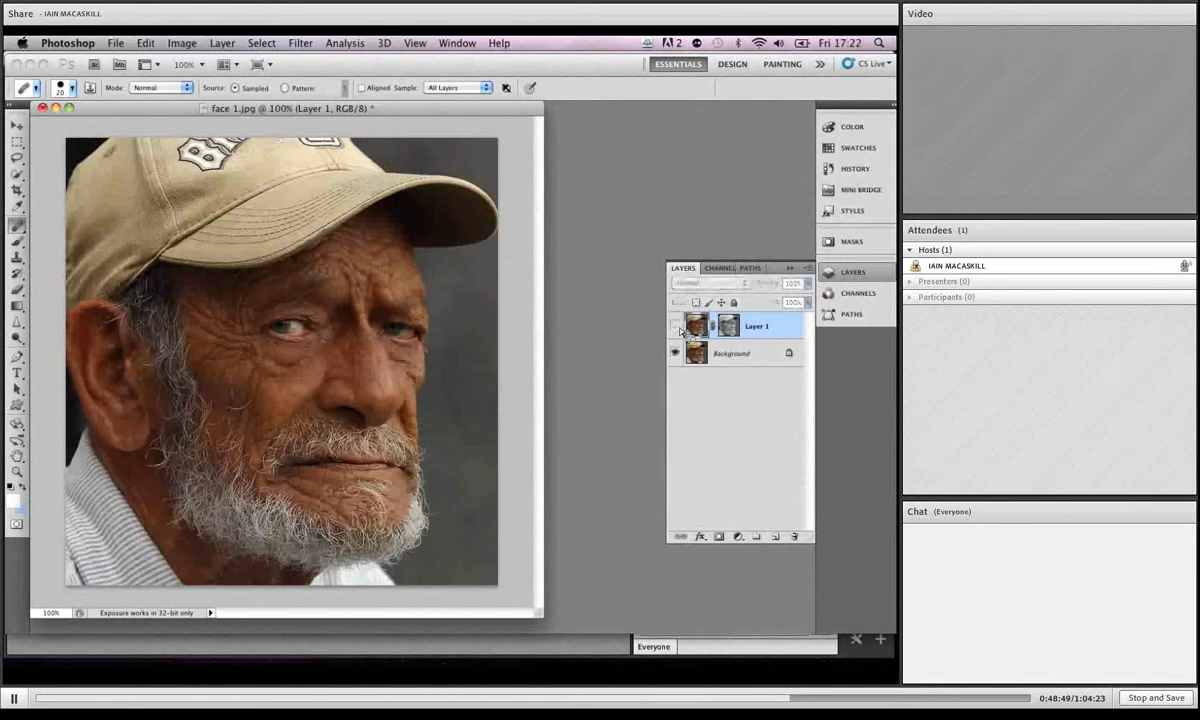
click(677, 326)
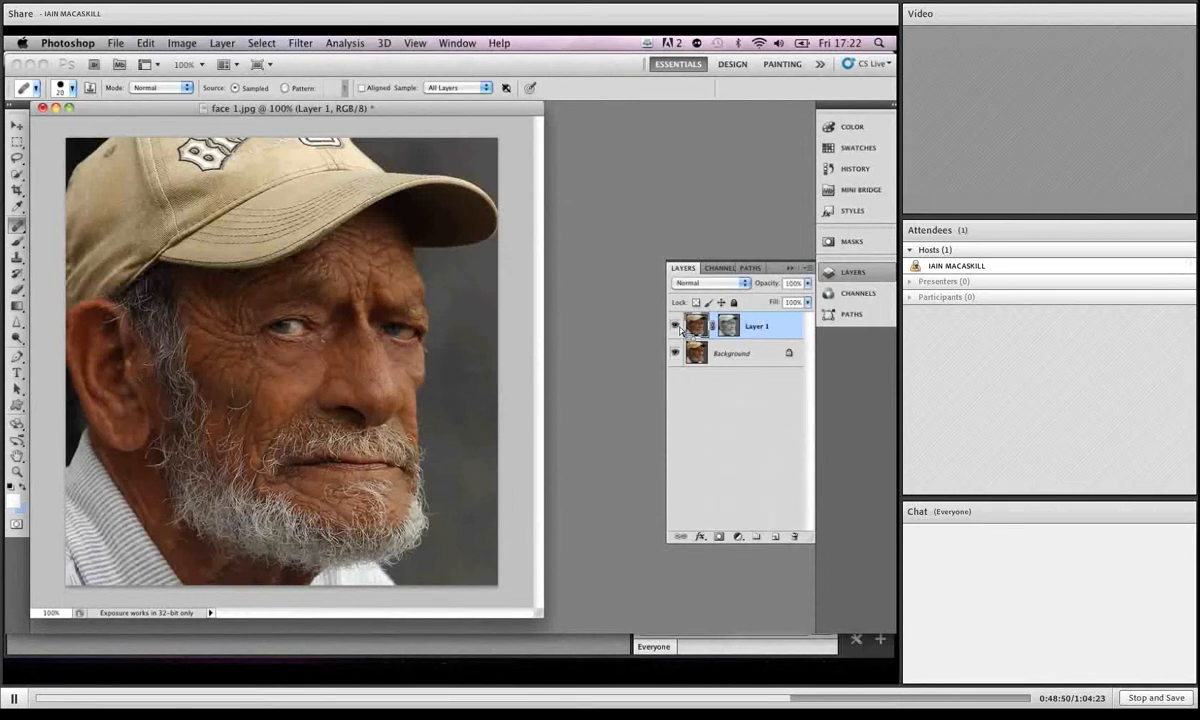
click(677, 326)
click(677, 326)
click(677, 326)
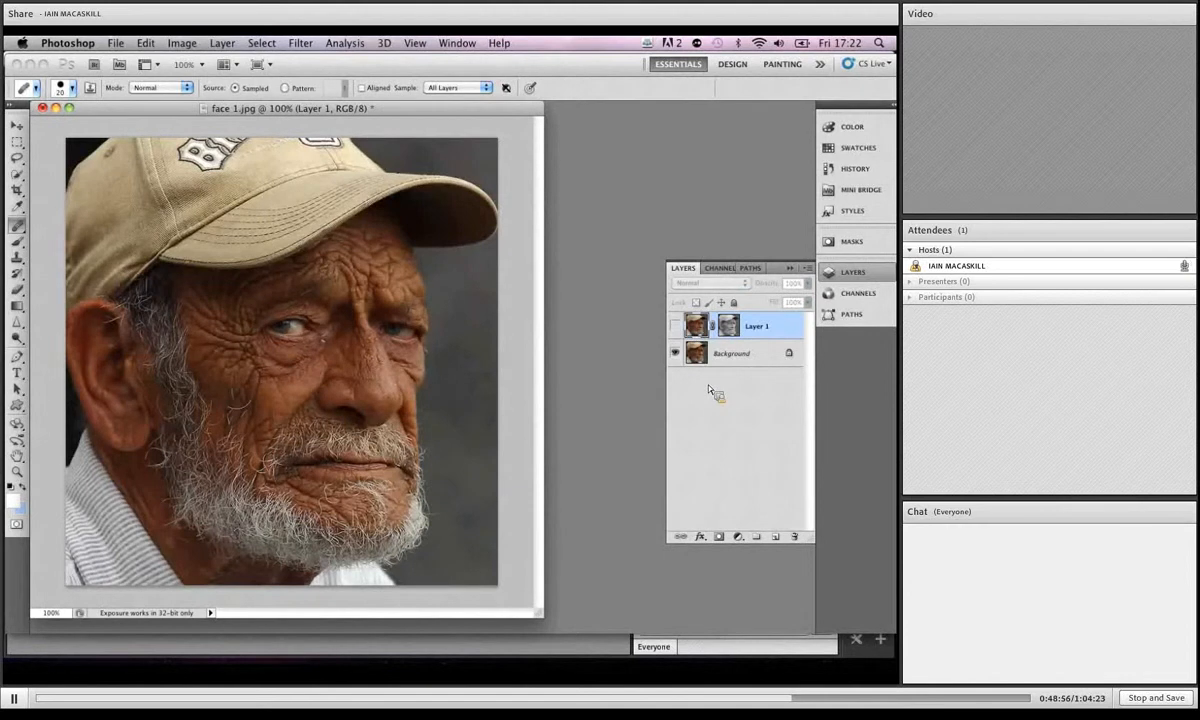
click(677, 327)
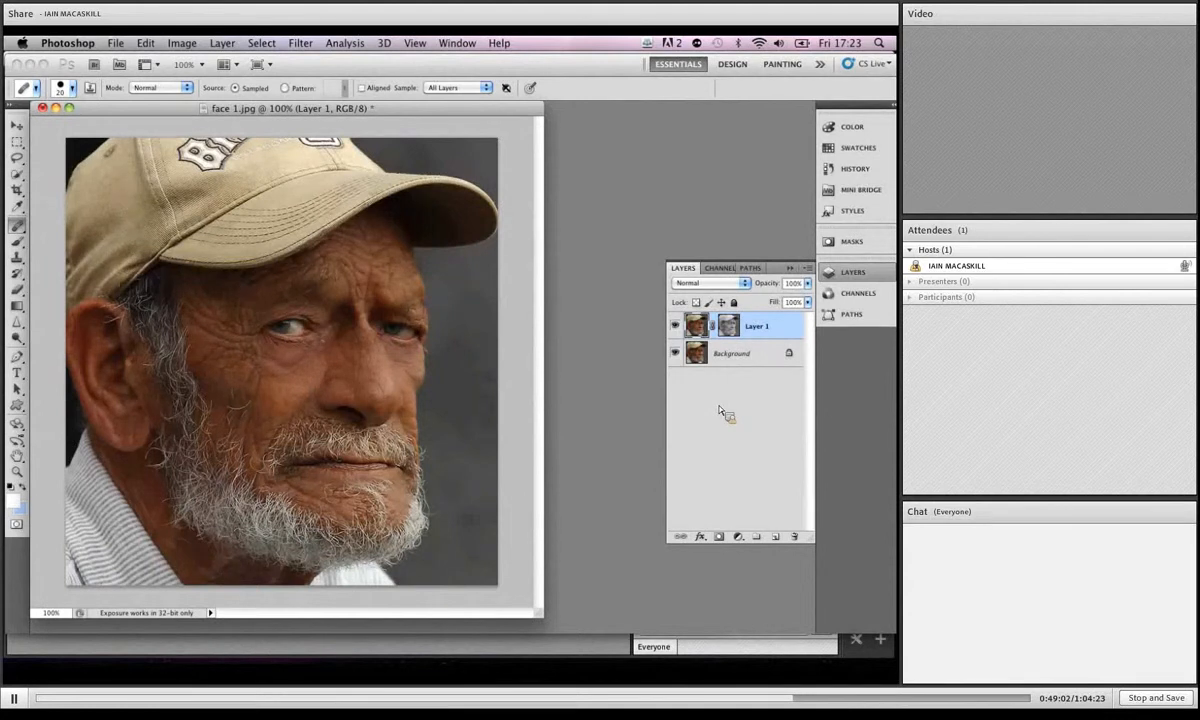
Step: Examine the Layer 1 mask on its own, return to the colour image, and recheck the retouch against the original
alt+click(736, 332)
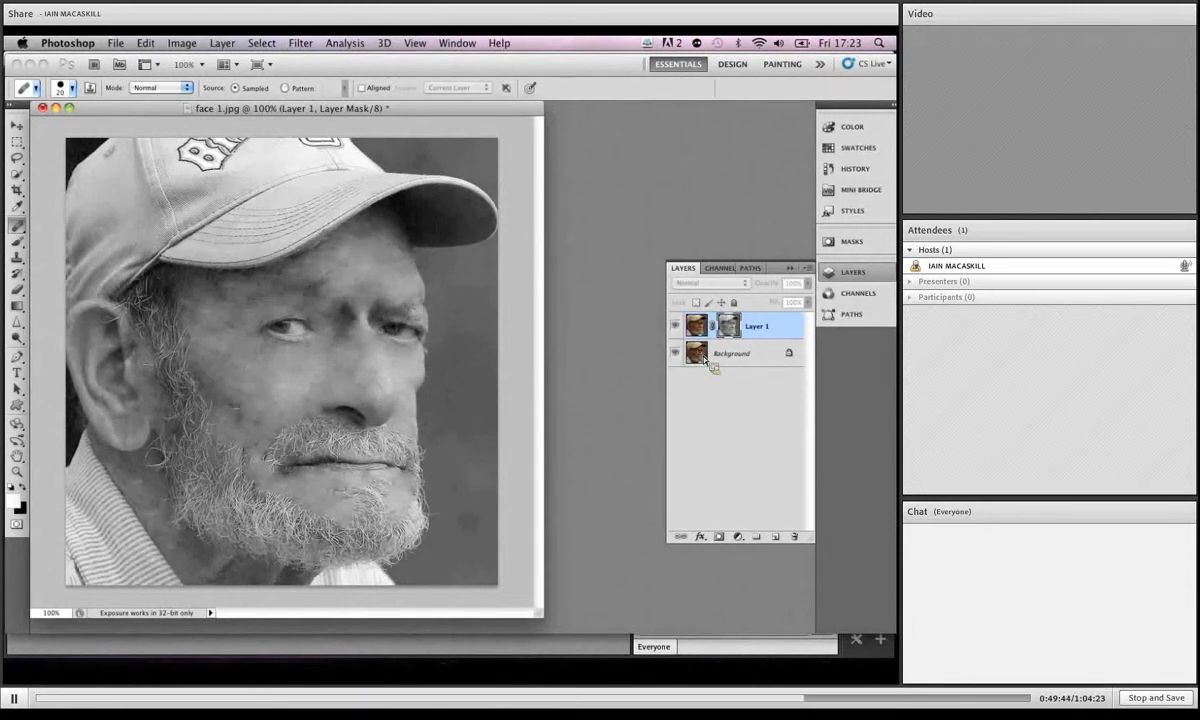
click(702, 329)
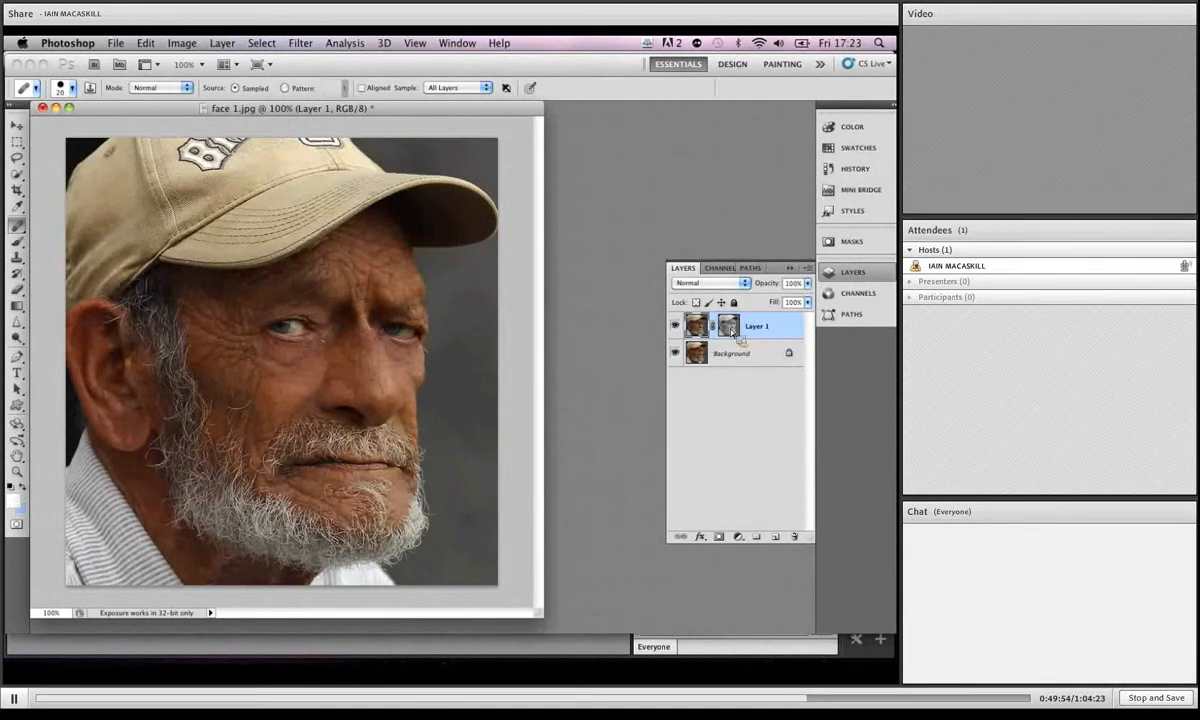
click(677, 328)
click(677, 328)
click(677, 328)
click(677, 328)
Step: Open taking it too far.psd from the 4 Fixing Wrinkles folder
click(116, 43)
click(130, 73)
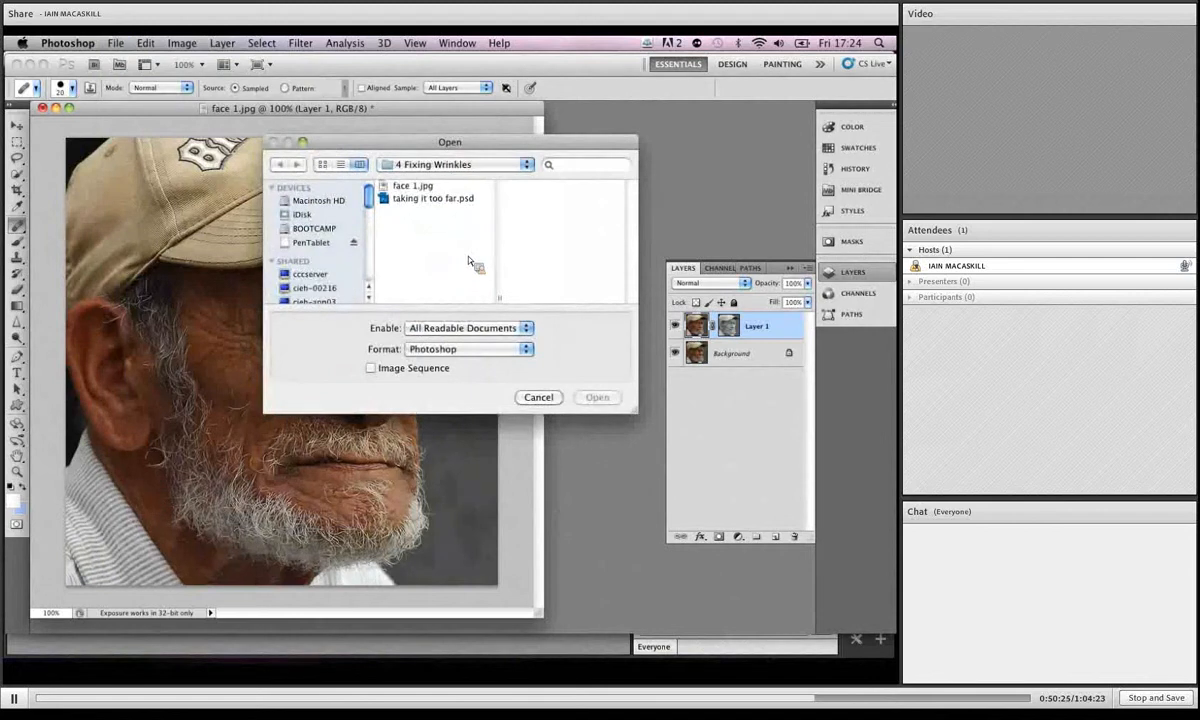
double_click(420, 198)
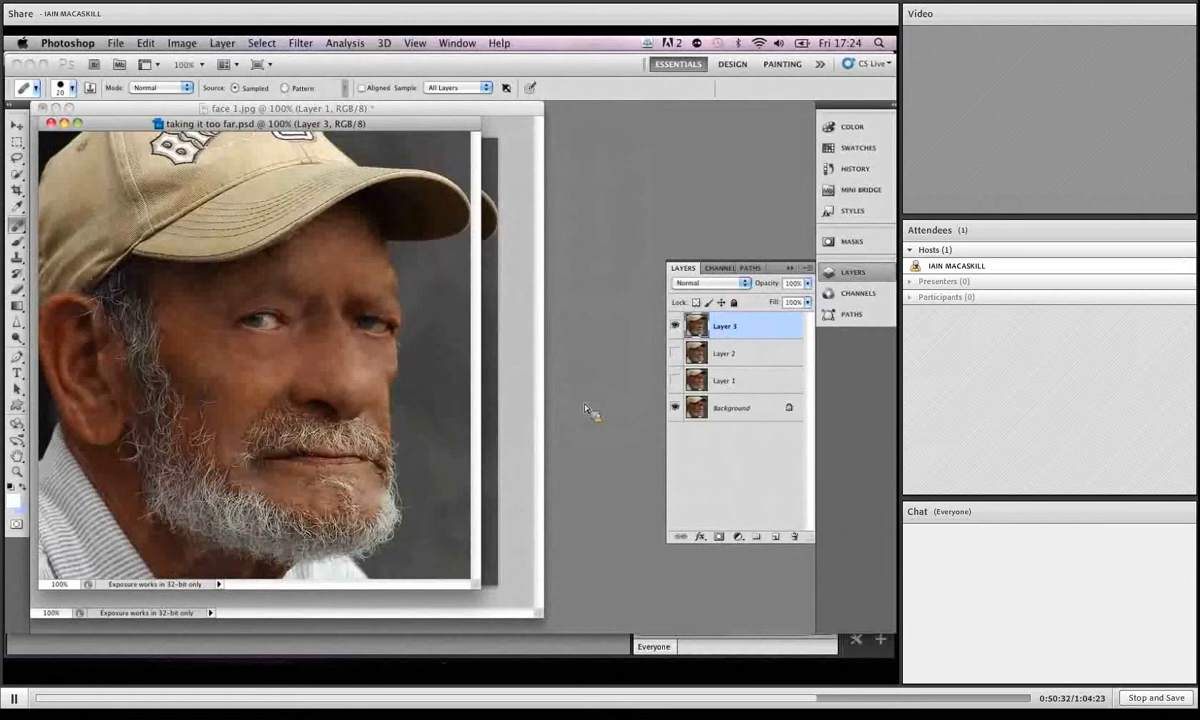
Step: Compare the retouching stages on Layer 1, Layer 2 and Layer 3 by switching their visibility
click(676, 326)
drag(676, 326, 682, 376)
drag(676, 326, 676, 353)
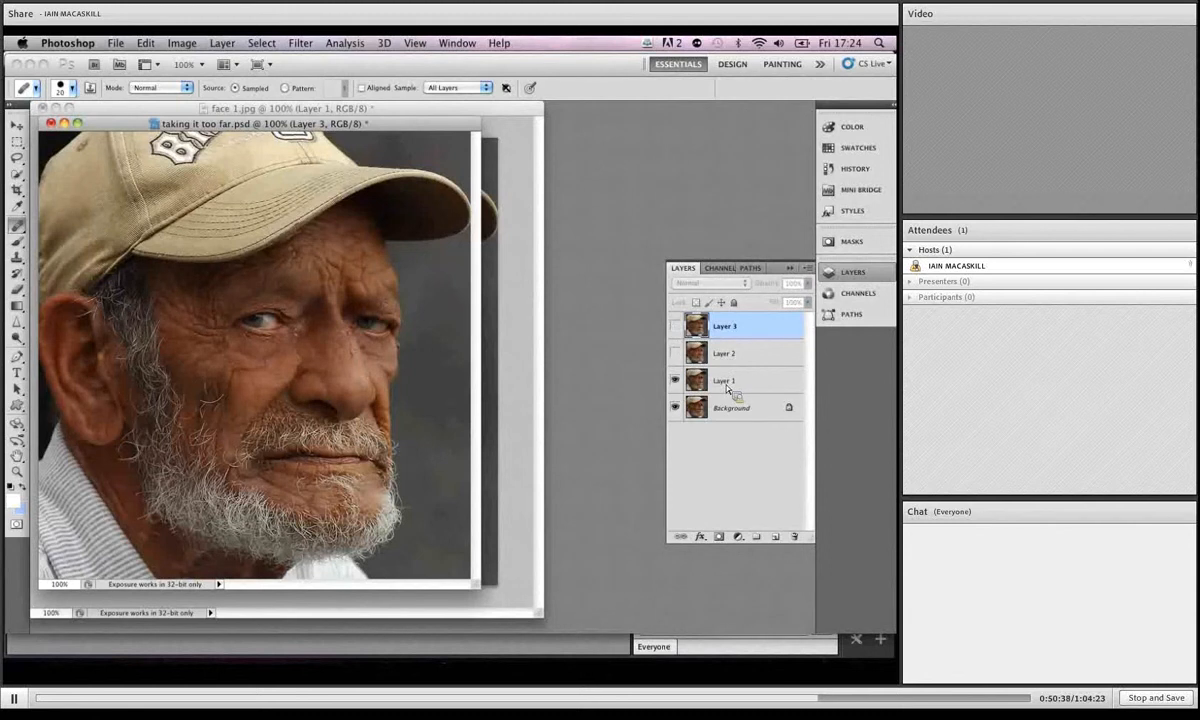
click(676, 354)
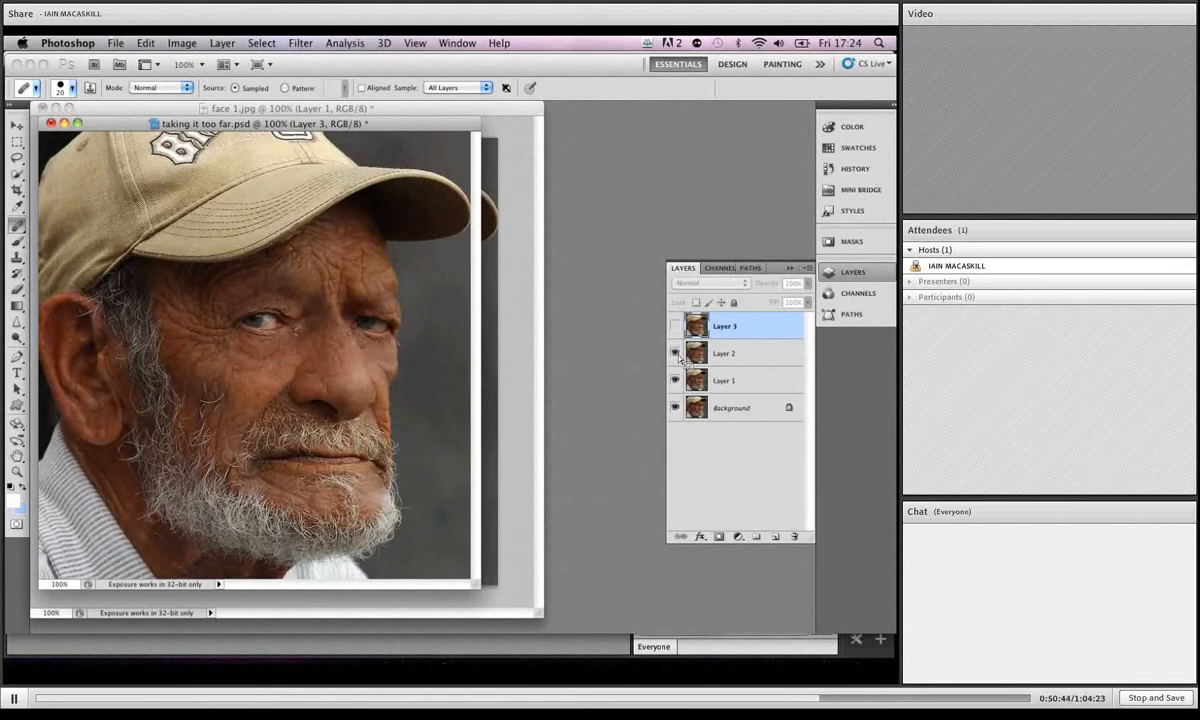
click(676, 354)
click(676, 326)
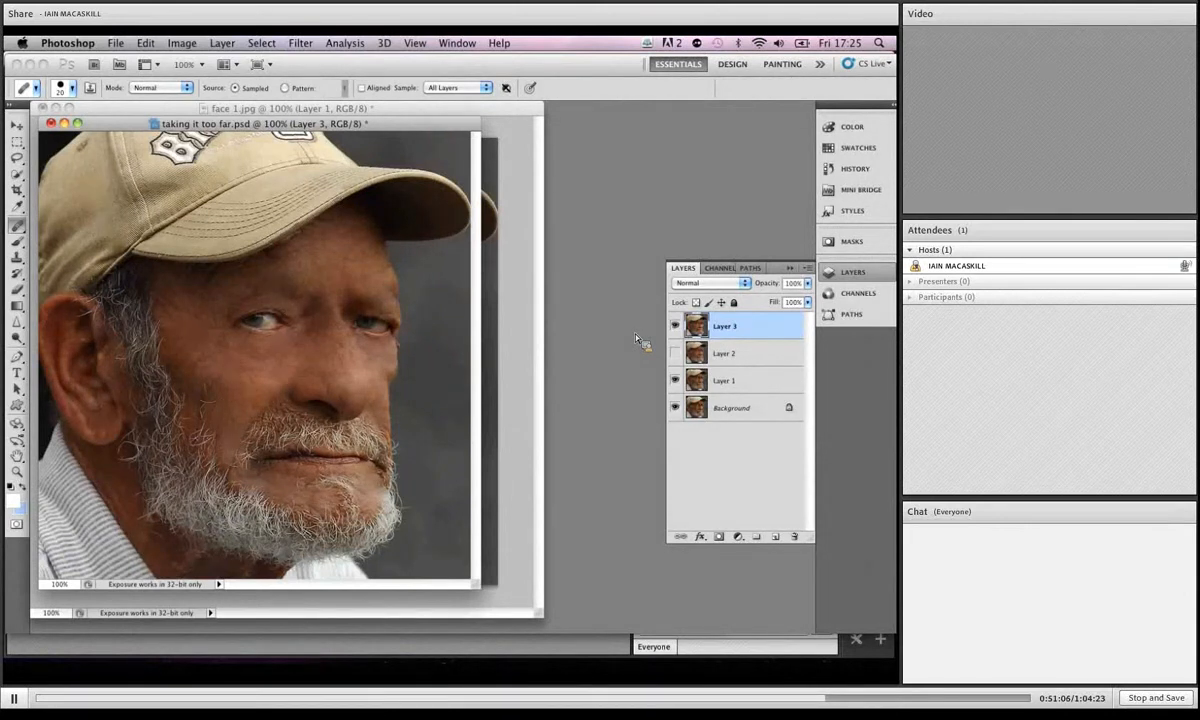
Step: Close taking it too far.psd and face 1.jpg without saving the changes
click(51, 123)
click(375, 268)
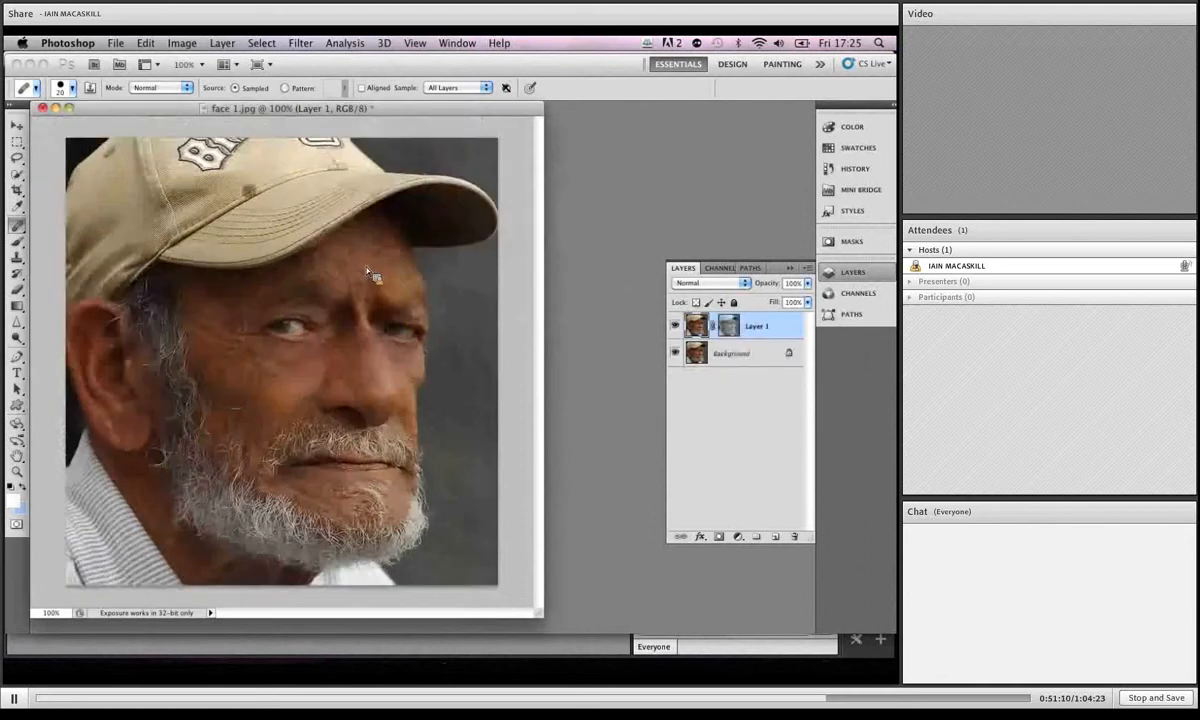
click(43, 108)
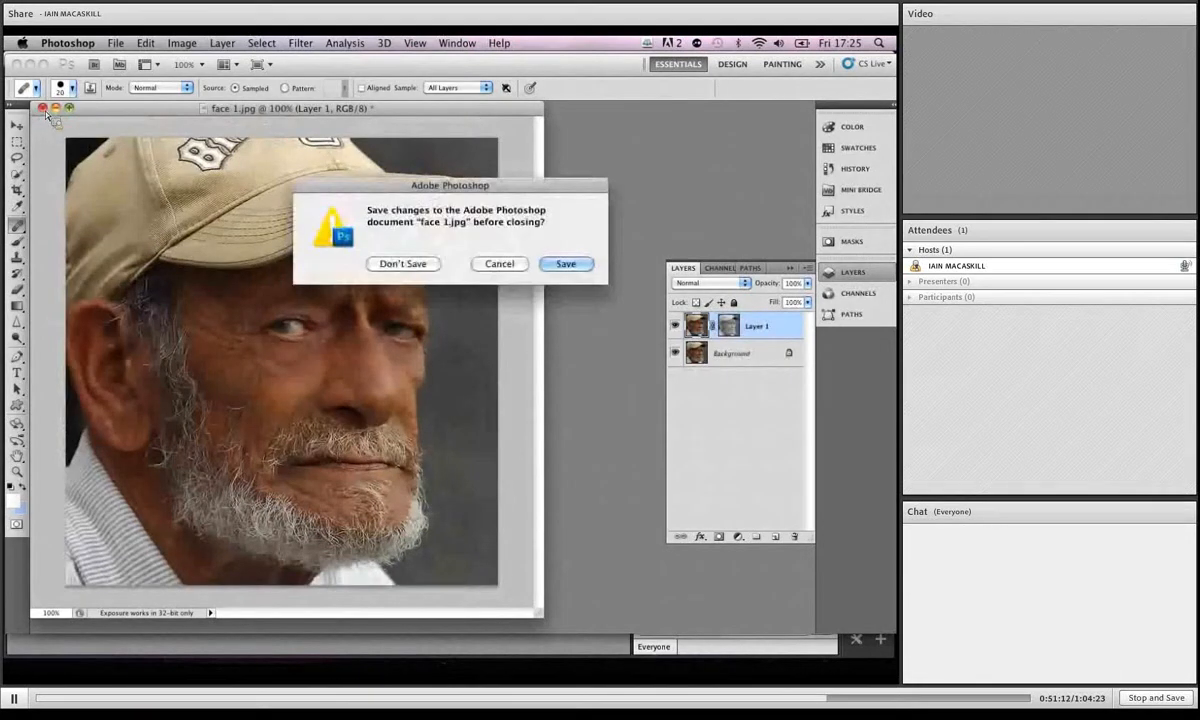
click(398, 247)
Step: Open tarequla2.gif from the Animated gifs folder
click(116, 43)
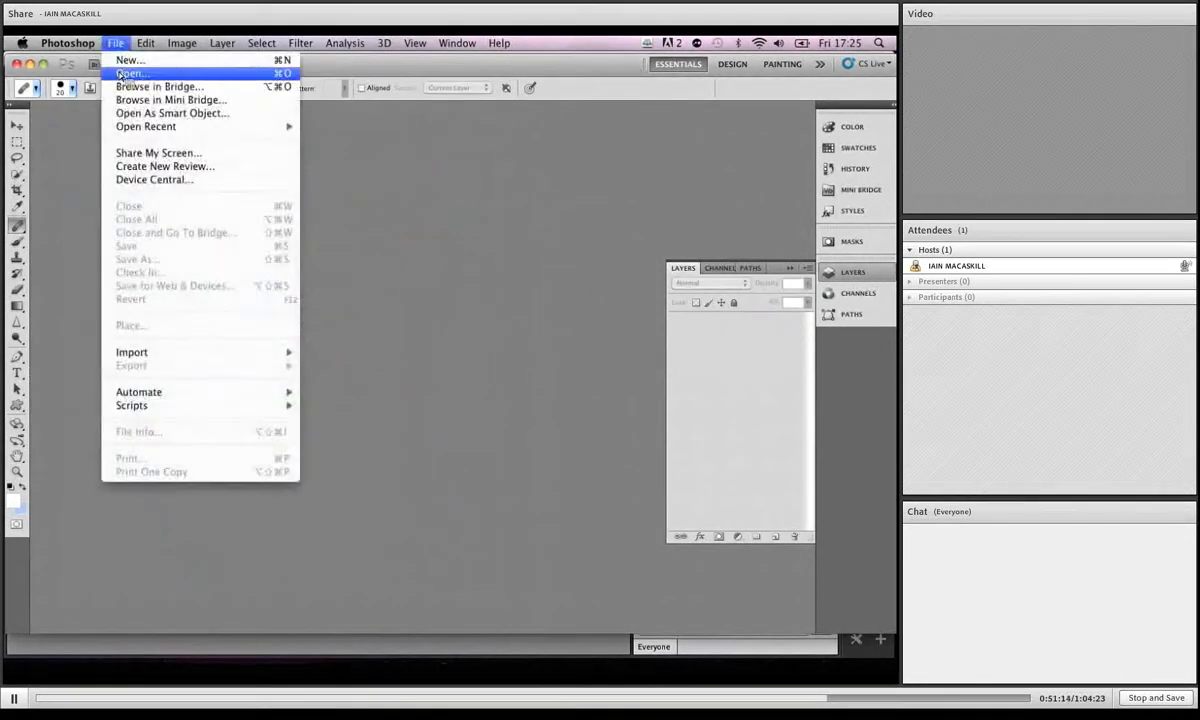
click(140, 69)
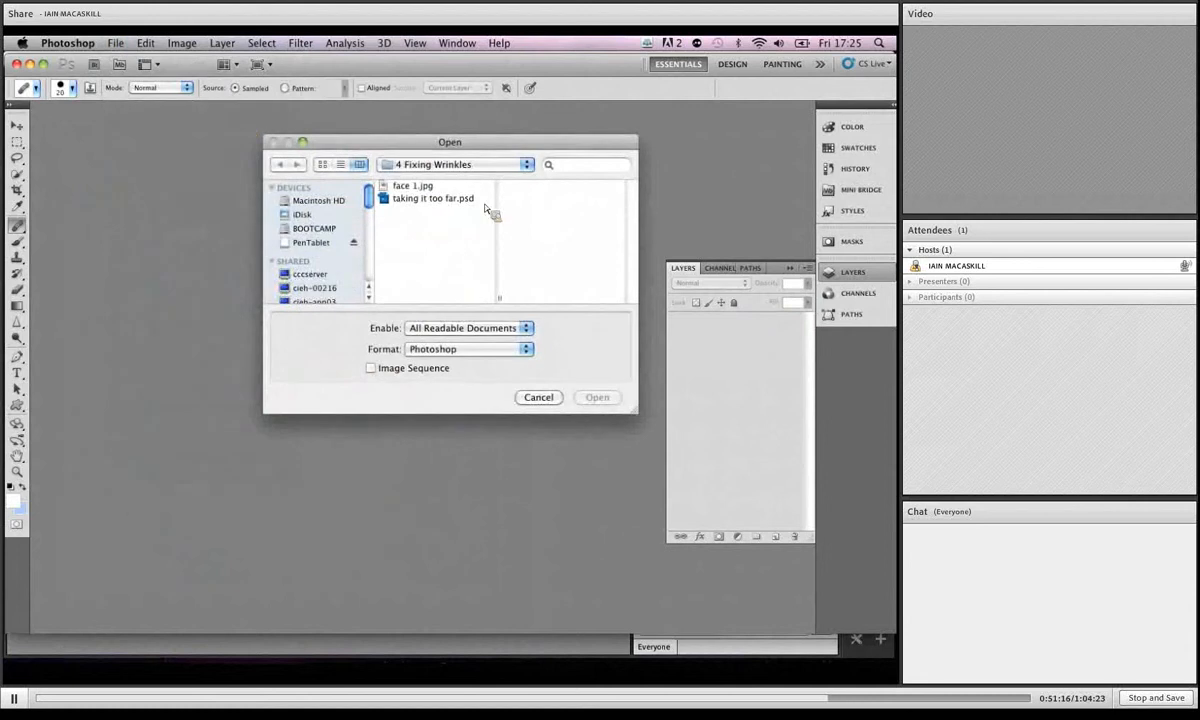
click(455, 165)
click(446, 180)
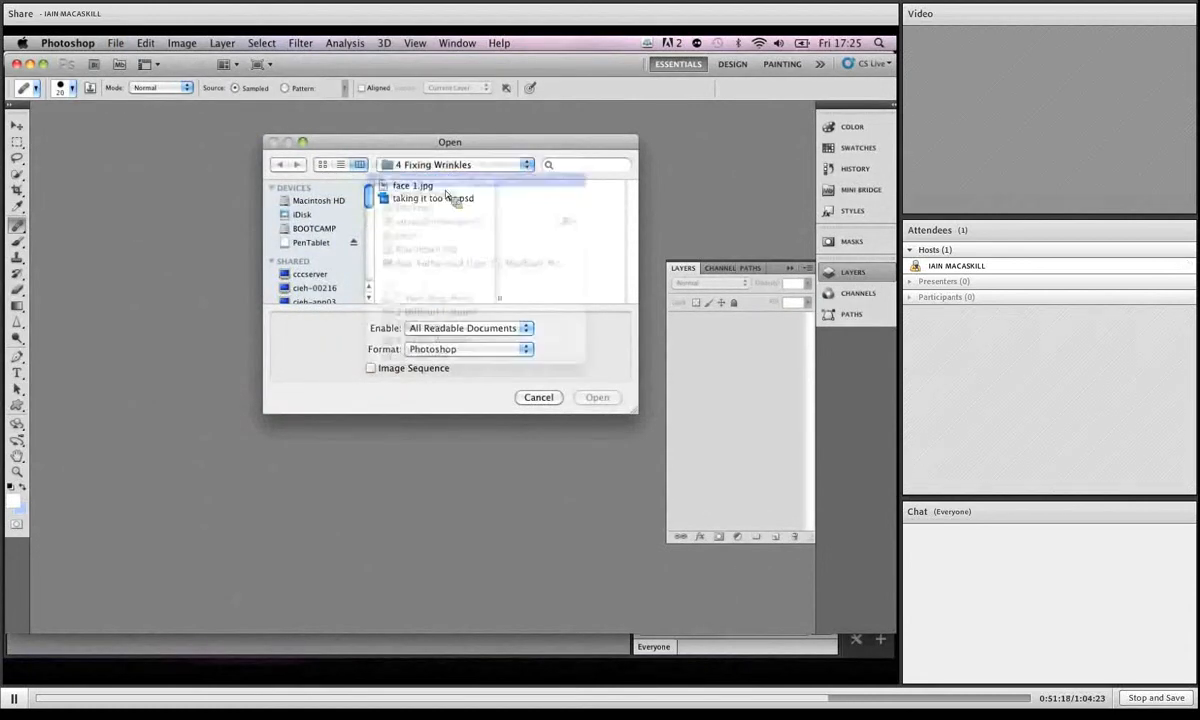
click(415, 238)
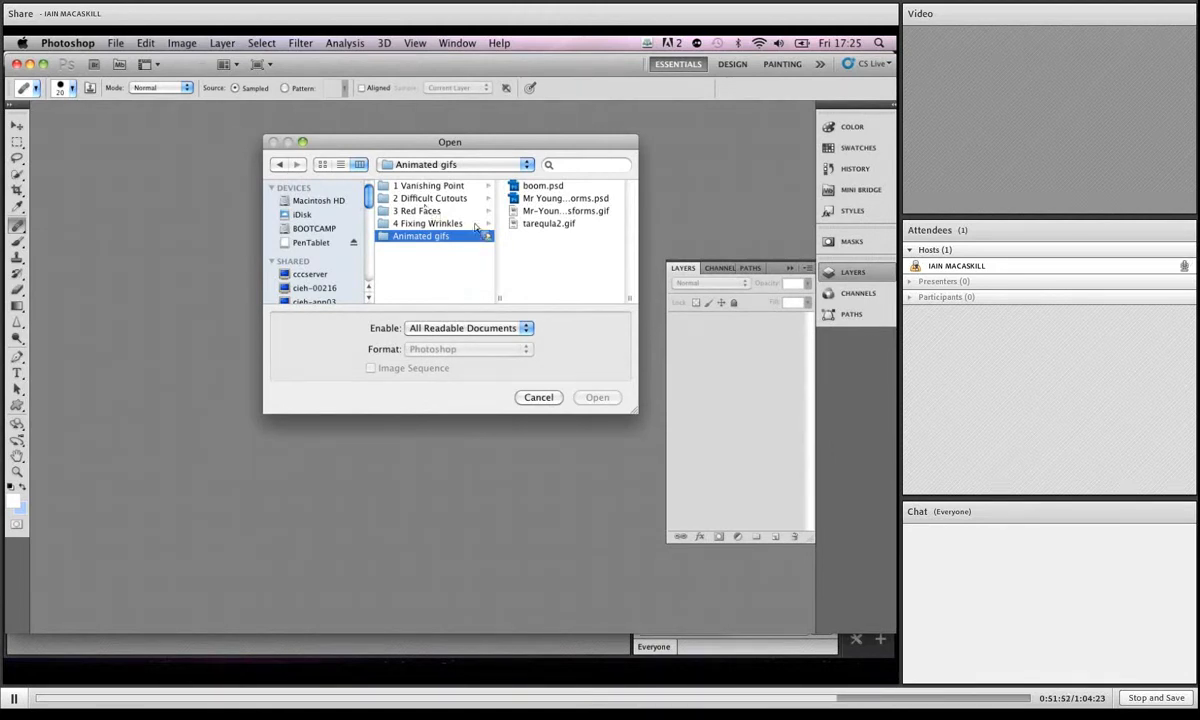
click(545, 225)
double_click(545, 228)
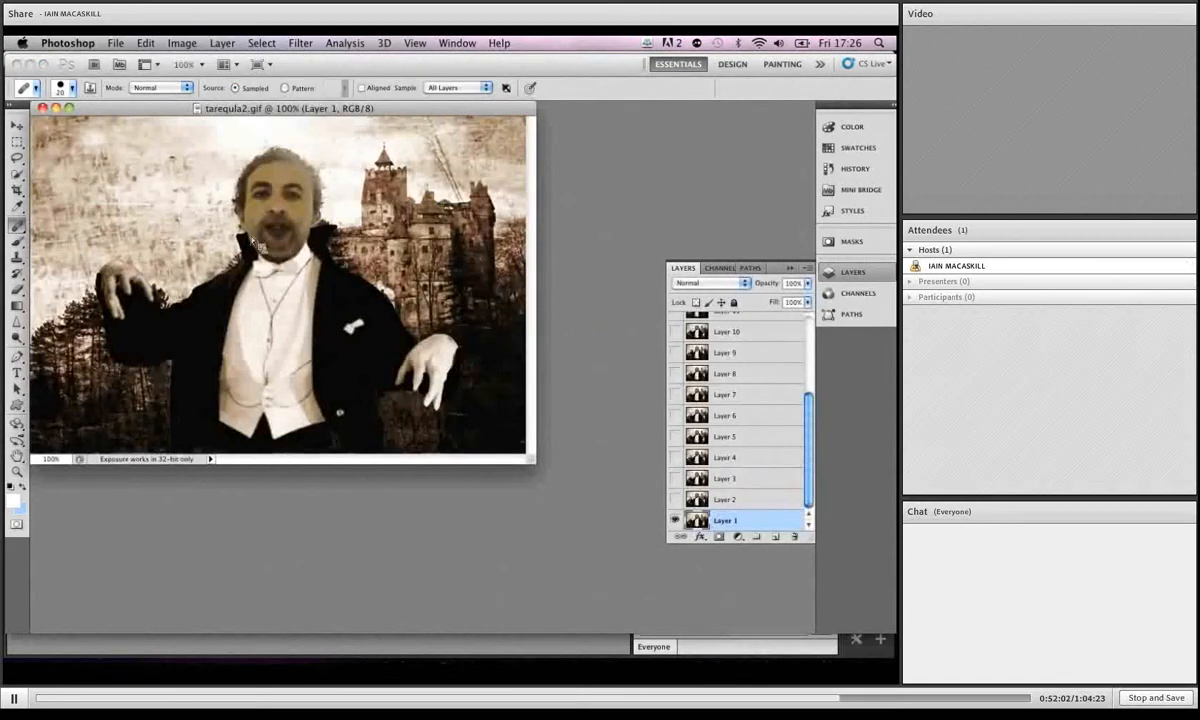
Step: Show the animation frames of tarequla2.gif and play the animation, stopping it after a preview
click(457, 43)
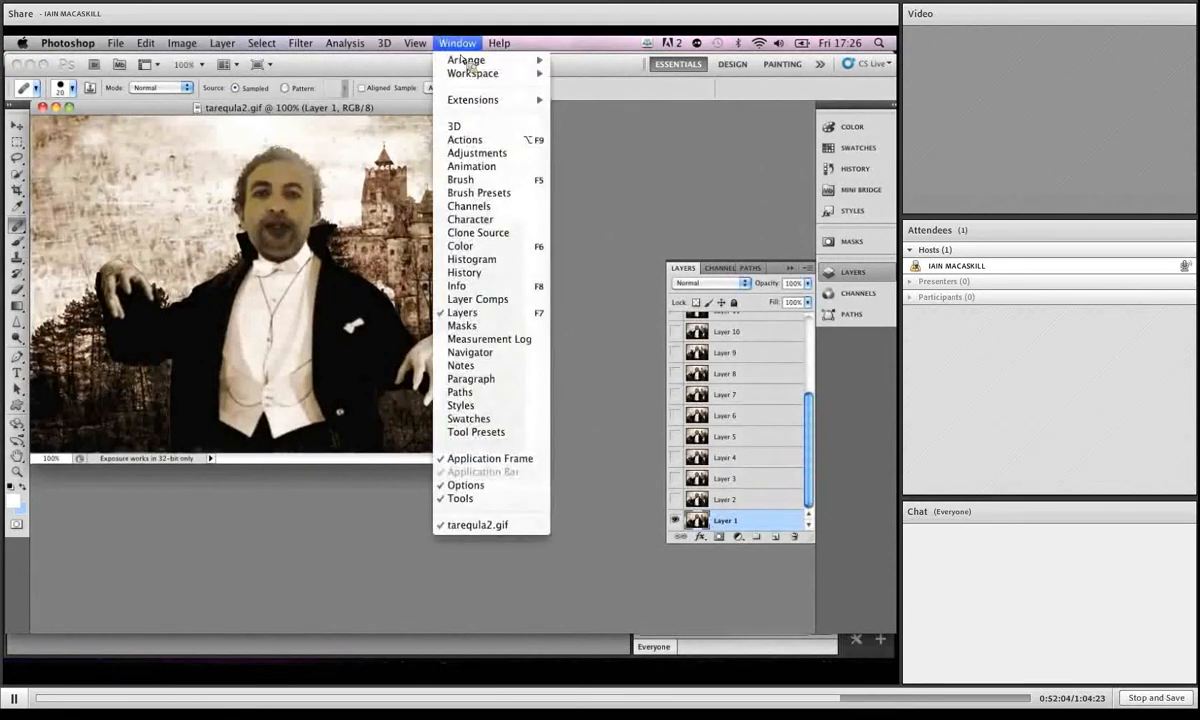
click(485, 174)
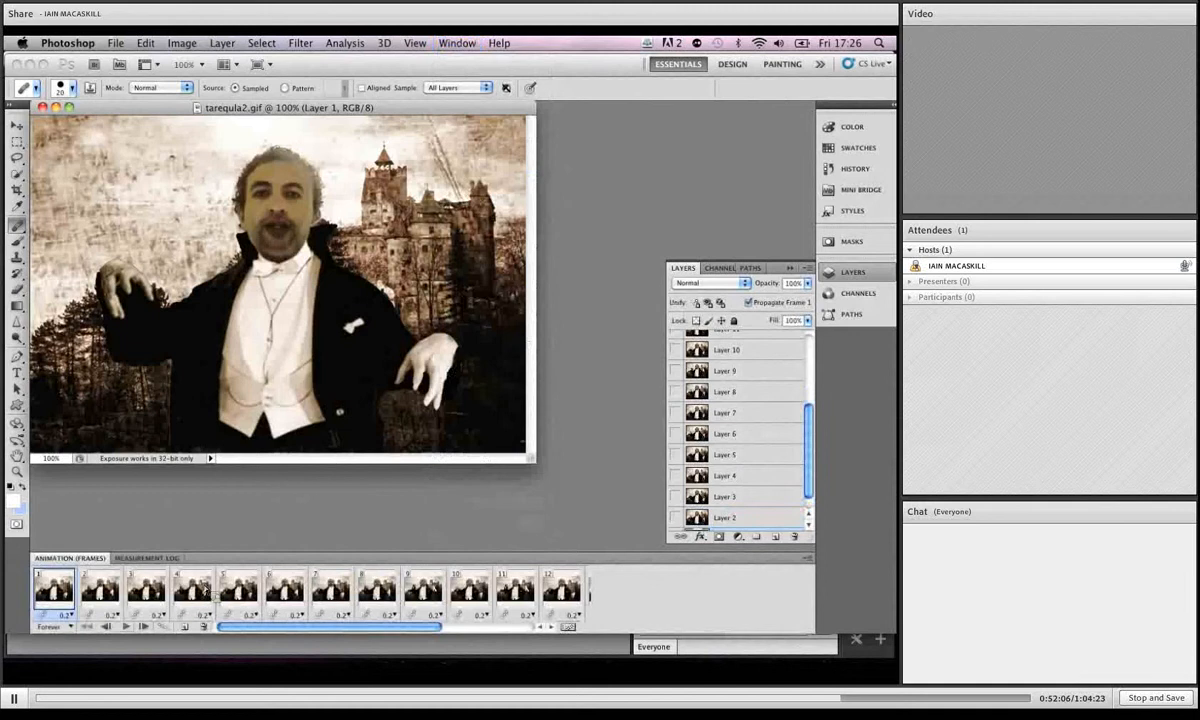
click(126, 627)
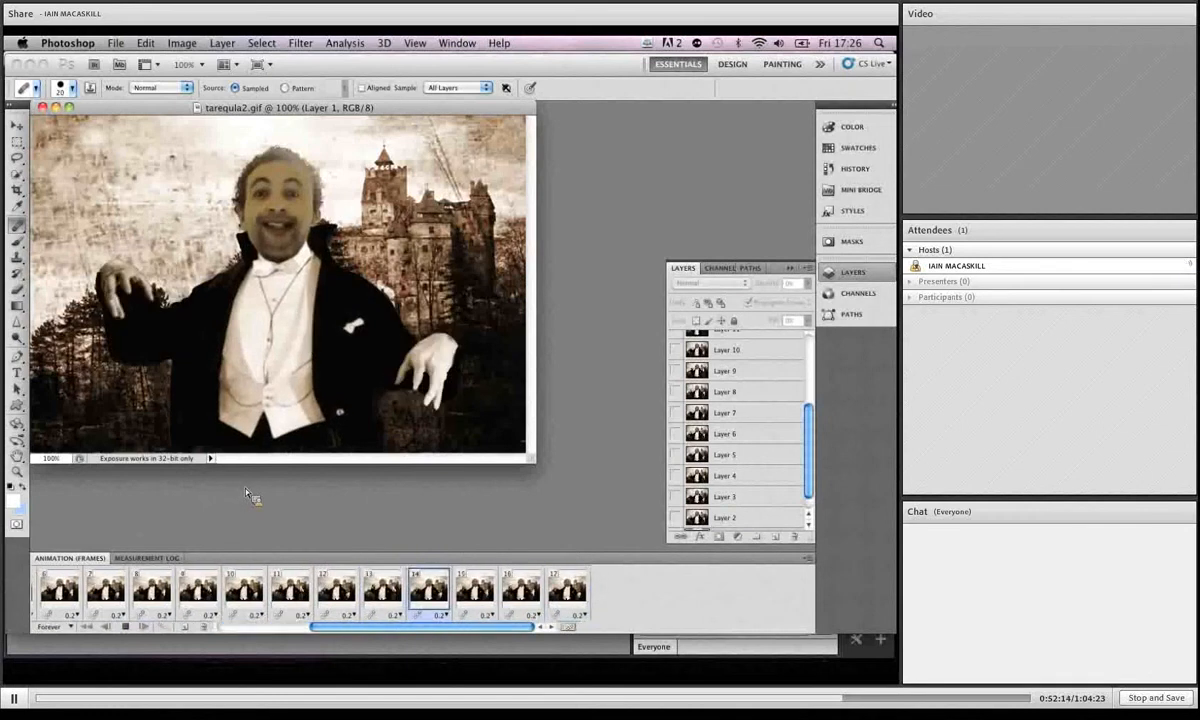
click(125, 626)
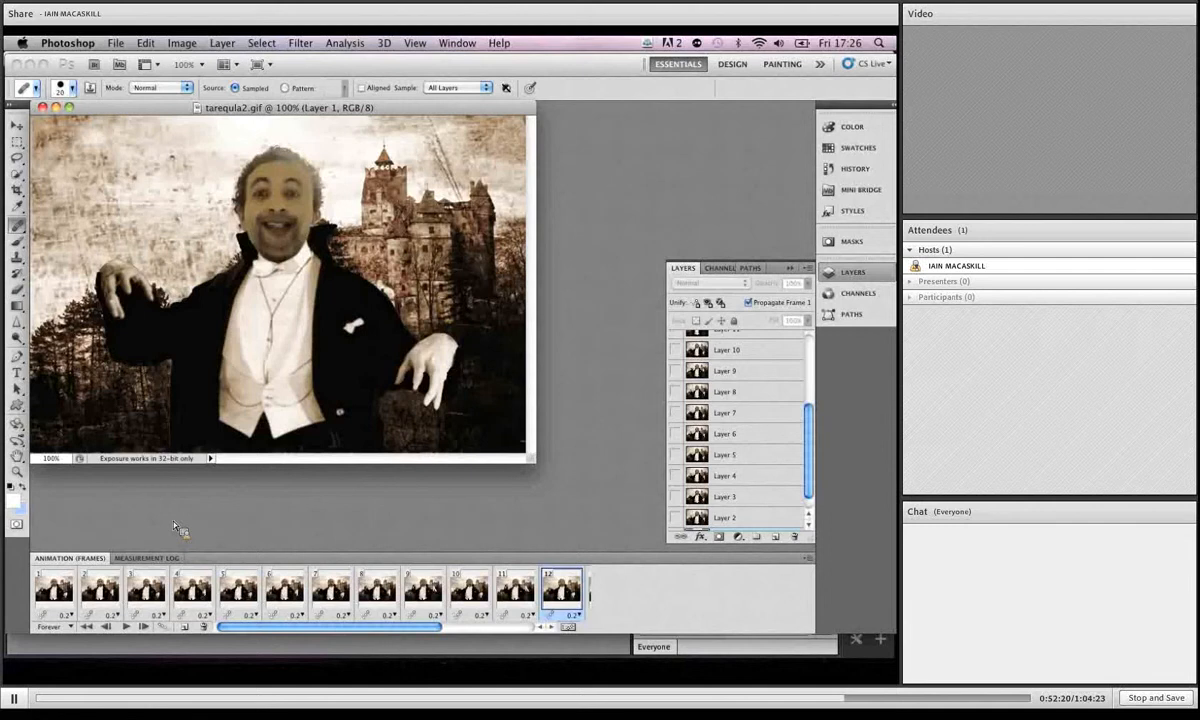
Step: Move the tarequla2.gif window clear of the toolbox and close the file without saving
drag(153, 111, 180, 121)
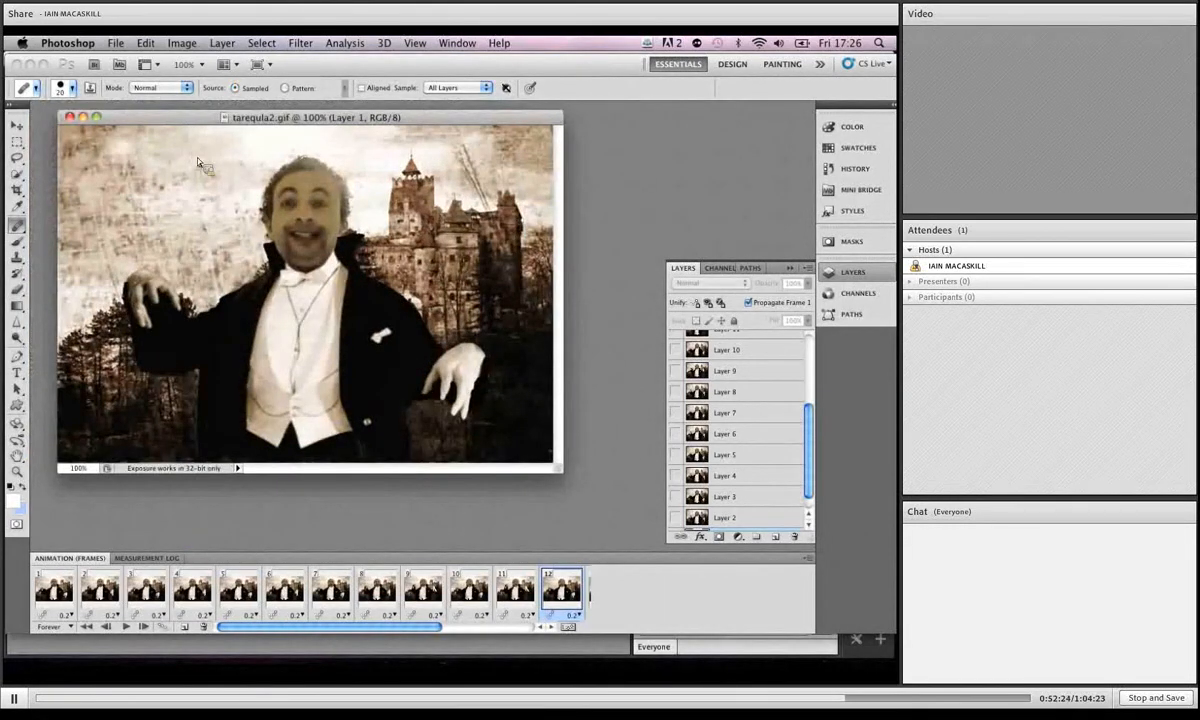
click(69, 118)
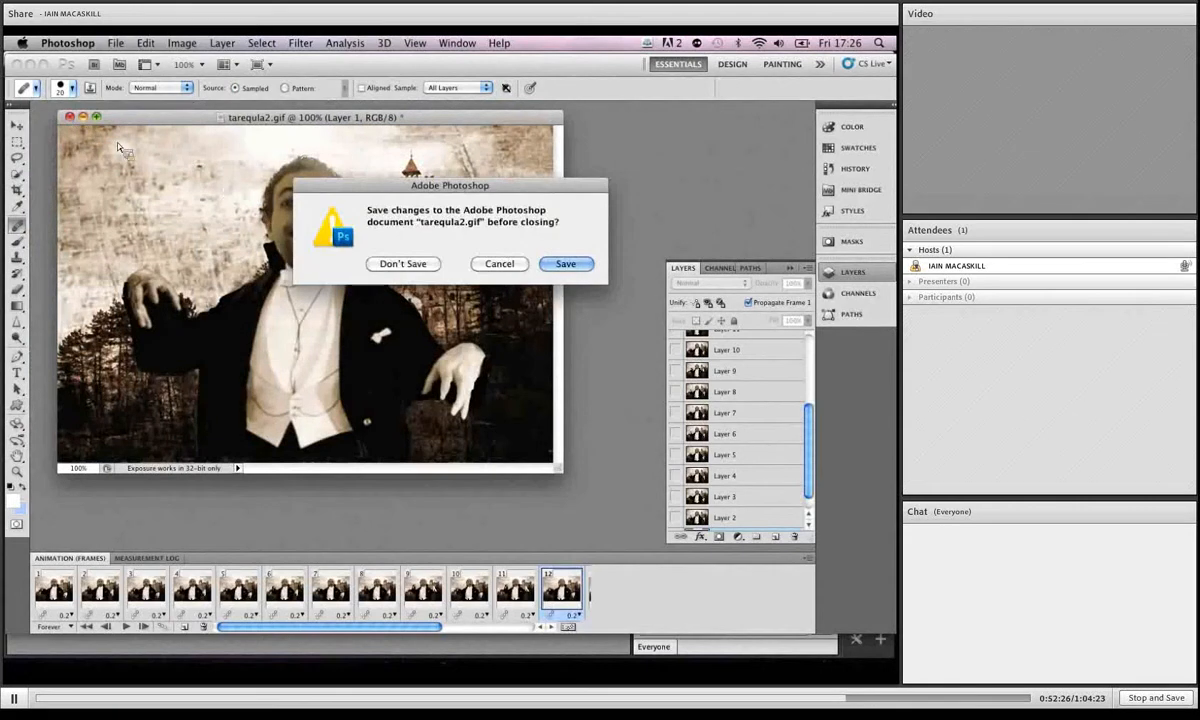
click(398, 263)
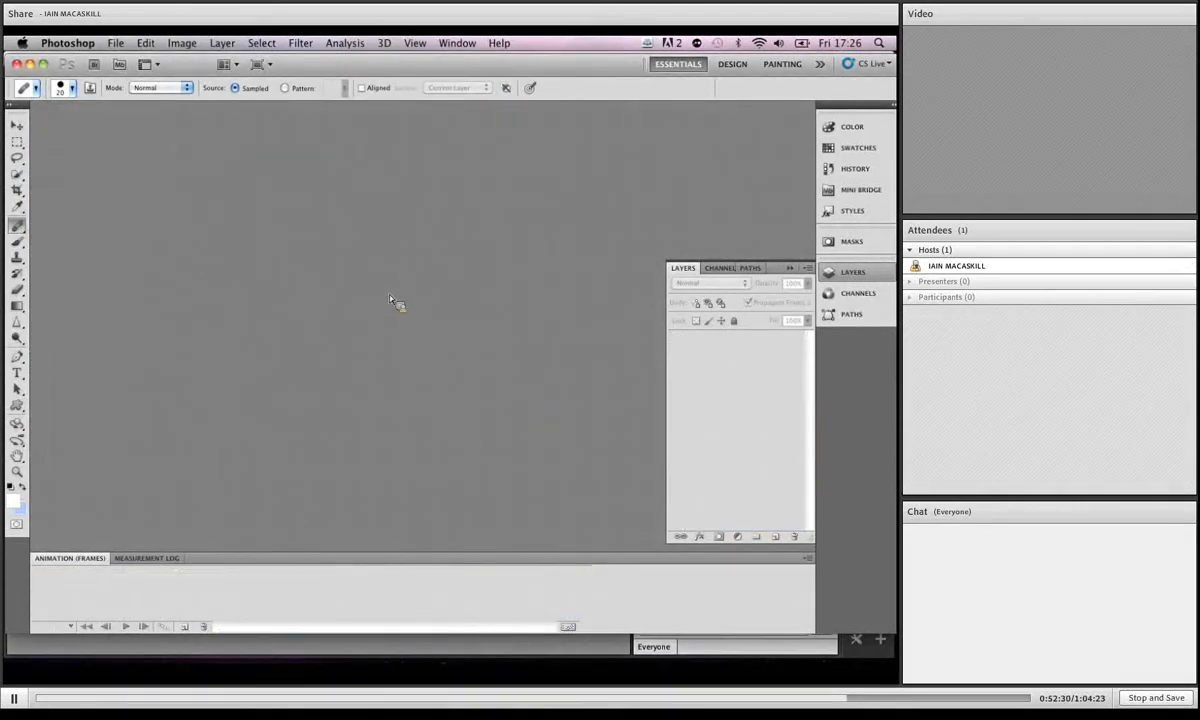
Step: Open boom.psd from the Animated gifs folder and enlarge the layer list to show every layer down to Background
click(116, 43)
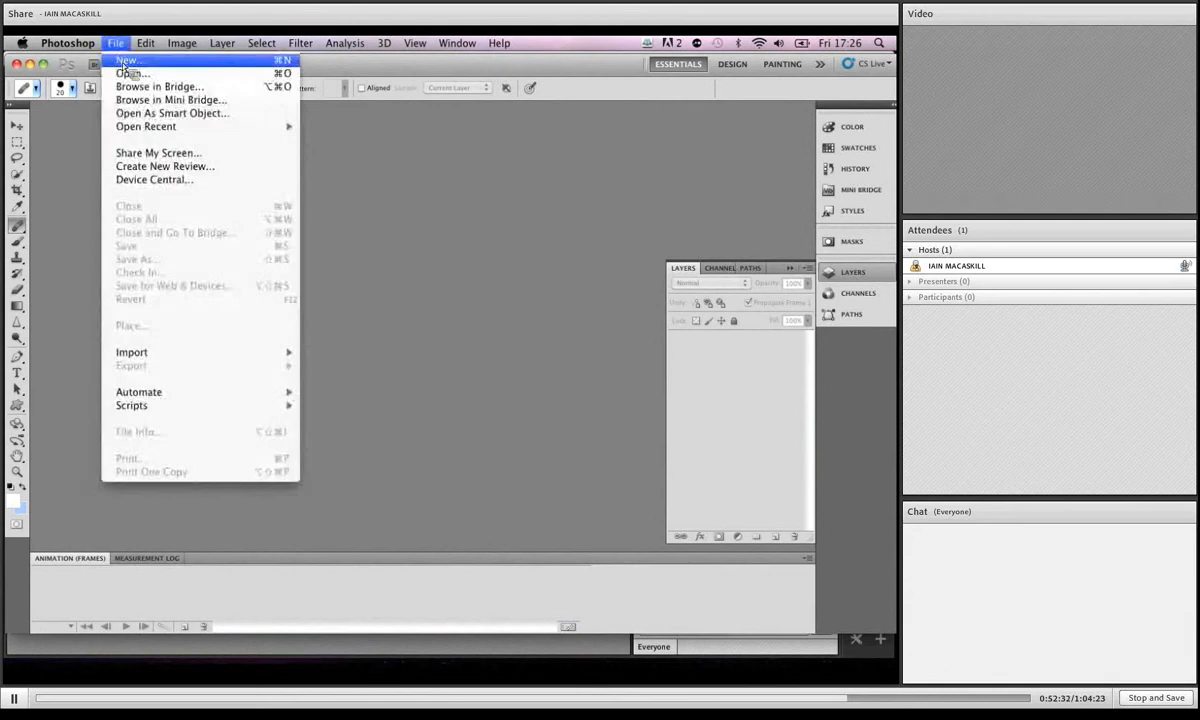
click(150, 76)
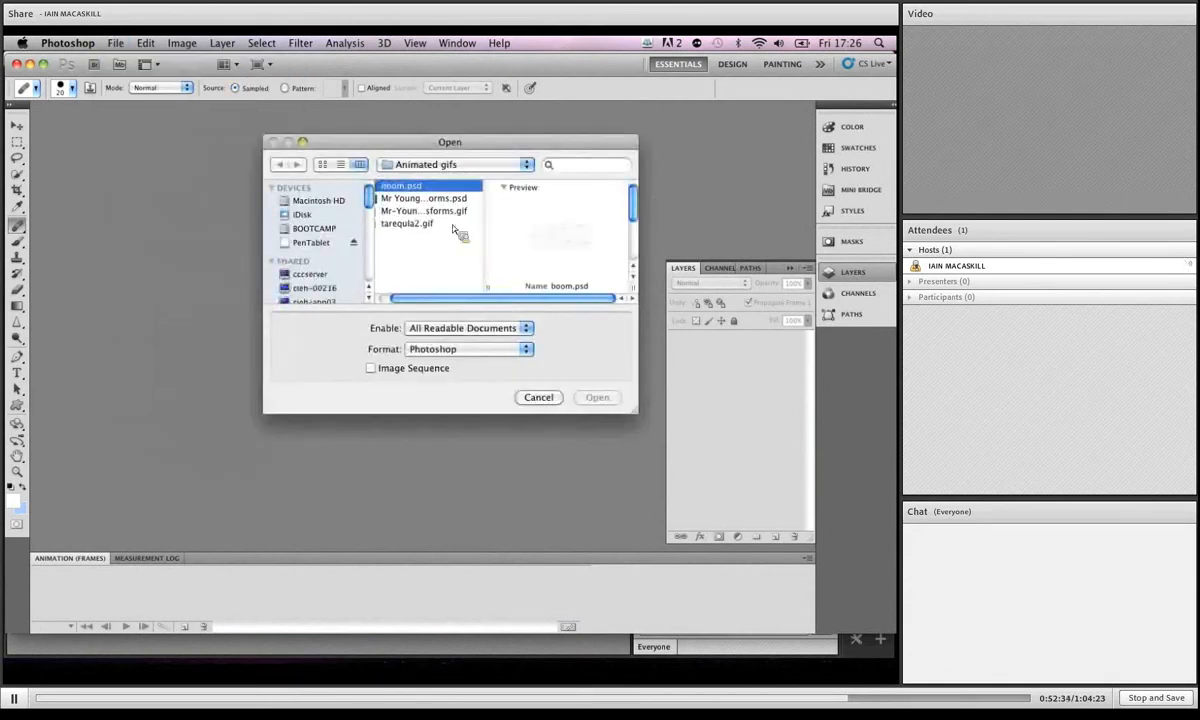
click(597, 397)
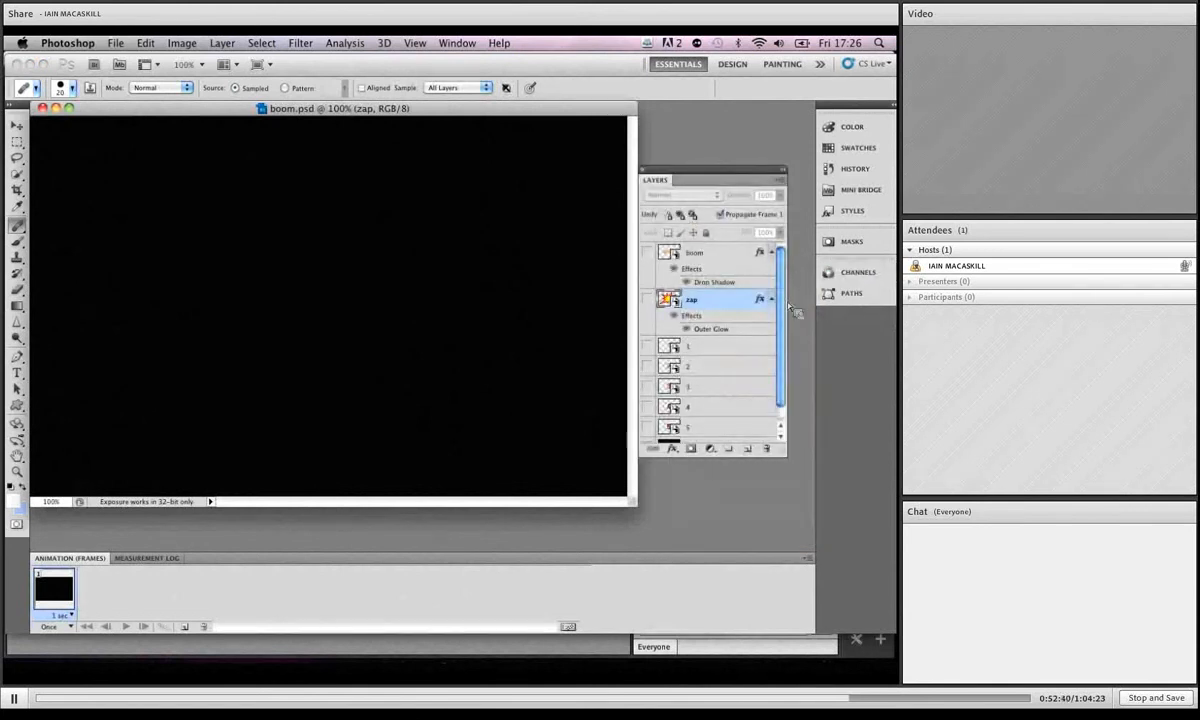
drag(795, 437, 800, 527)
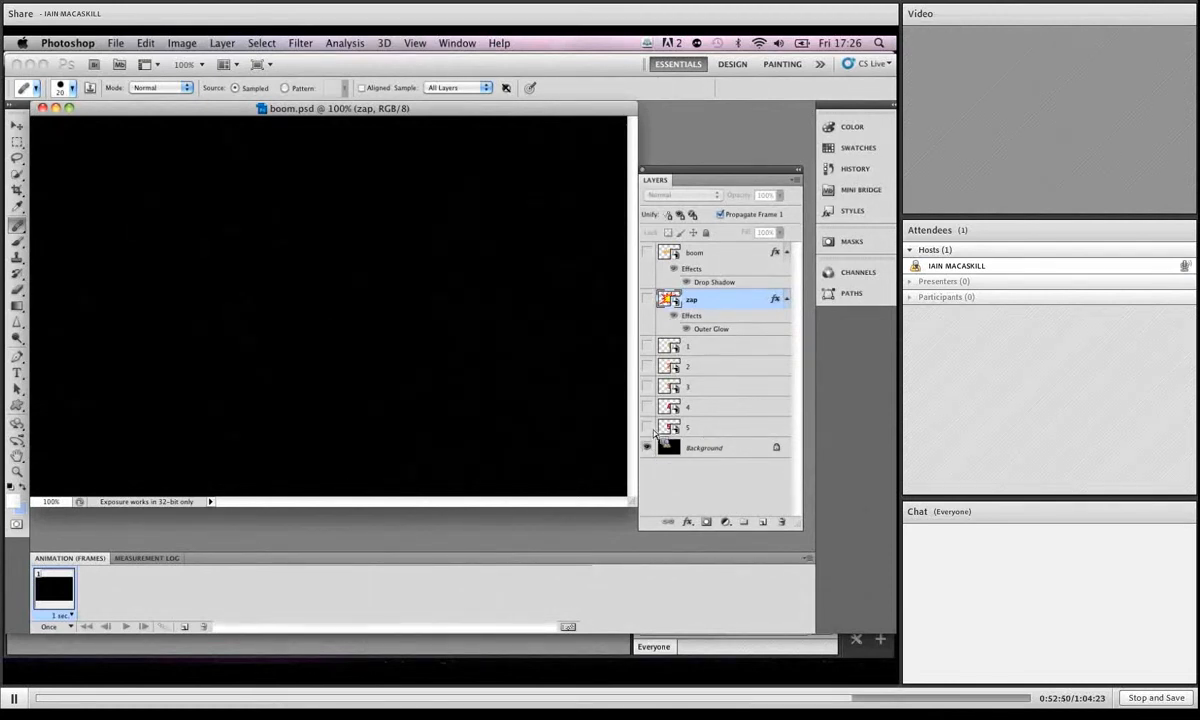
Step: Preview the number layers 5, 4, 3, 2 and 1 by showing and hiding each in turn
click(646, 427)
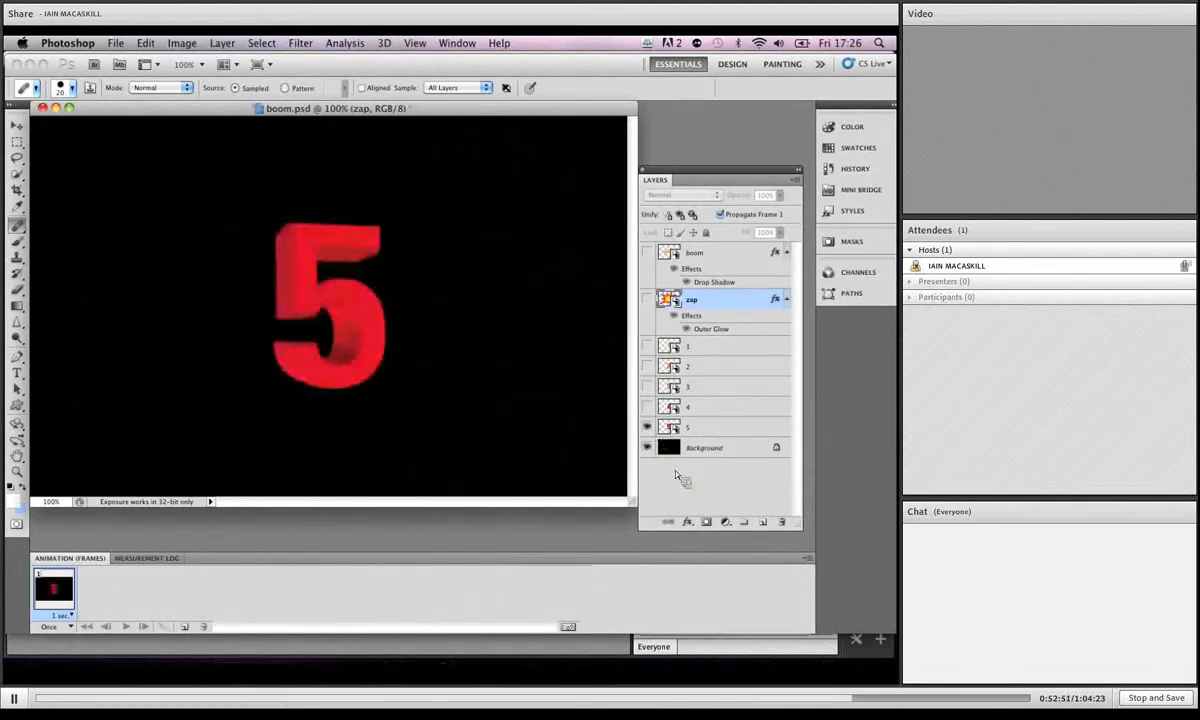
click(647, 427)
click(647, 407)
click(647, 407)
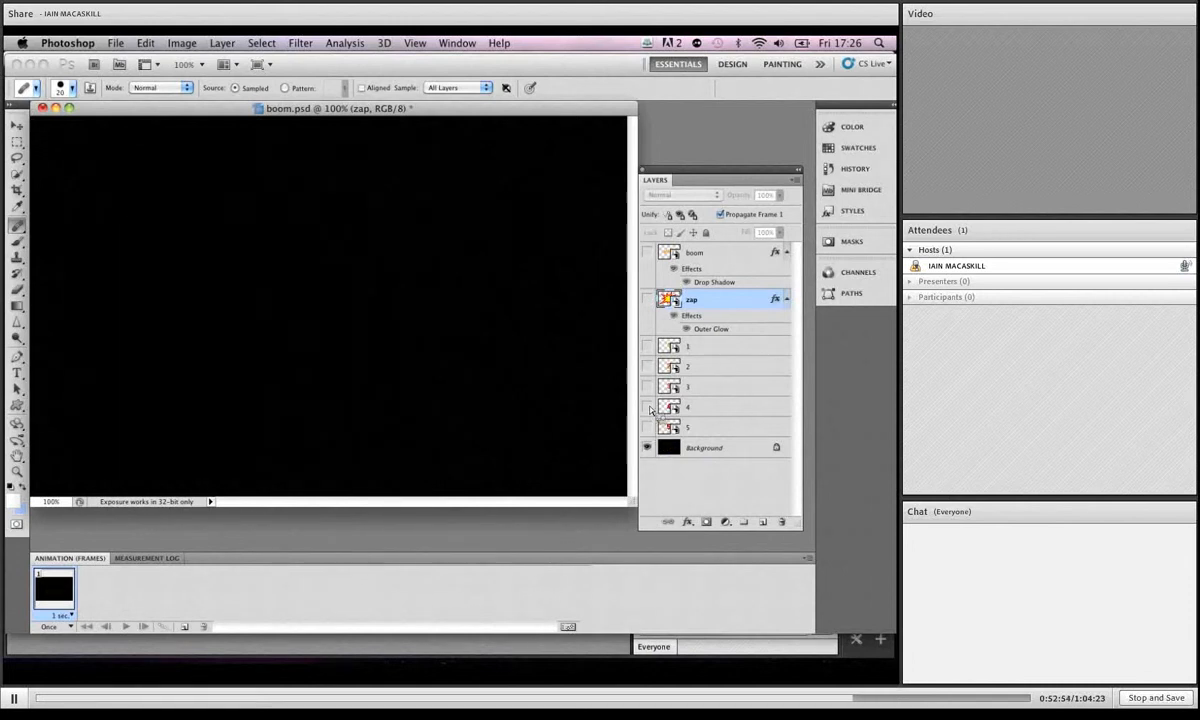
click(647, 387)
click(647, 387)
click(647, 366)
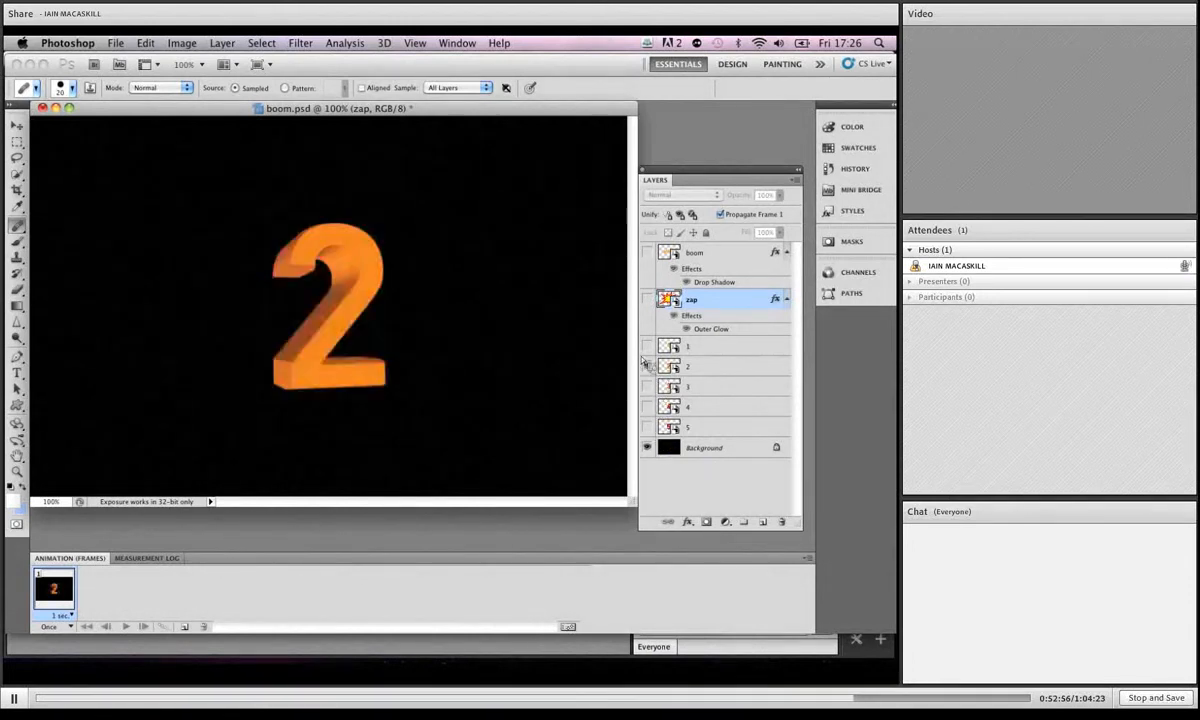
click(647, 366)
click(647, 346)
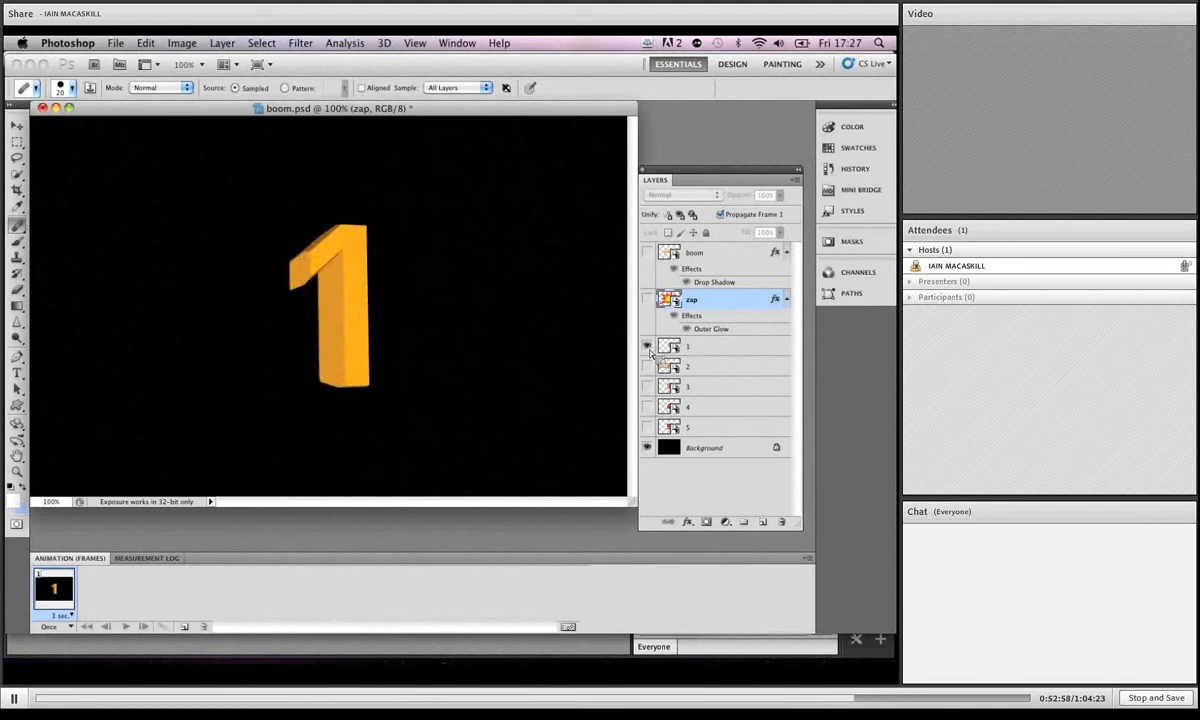
click(647, 346)
Step: Show the zap and boom layers together to preview the explosion, and hide both again
click(647, 299)
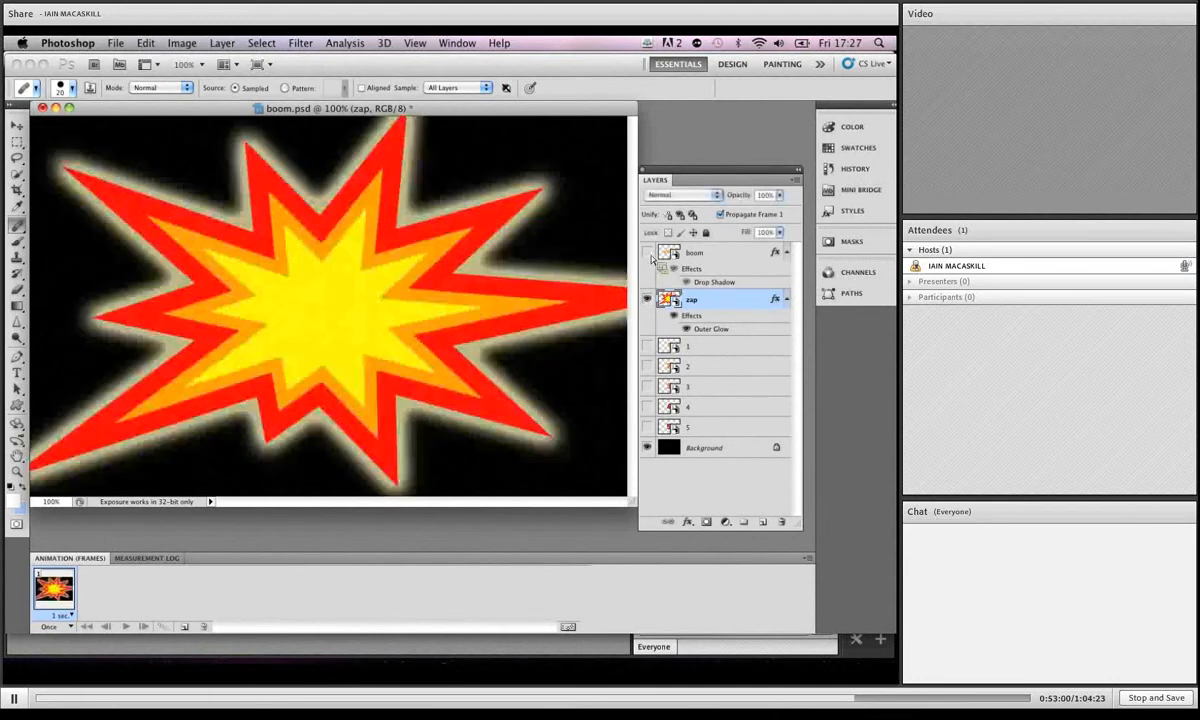
click(647, 252)
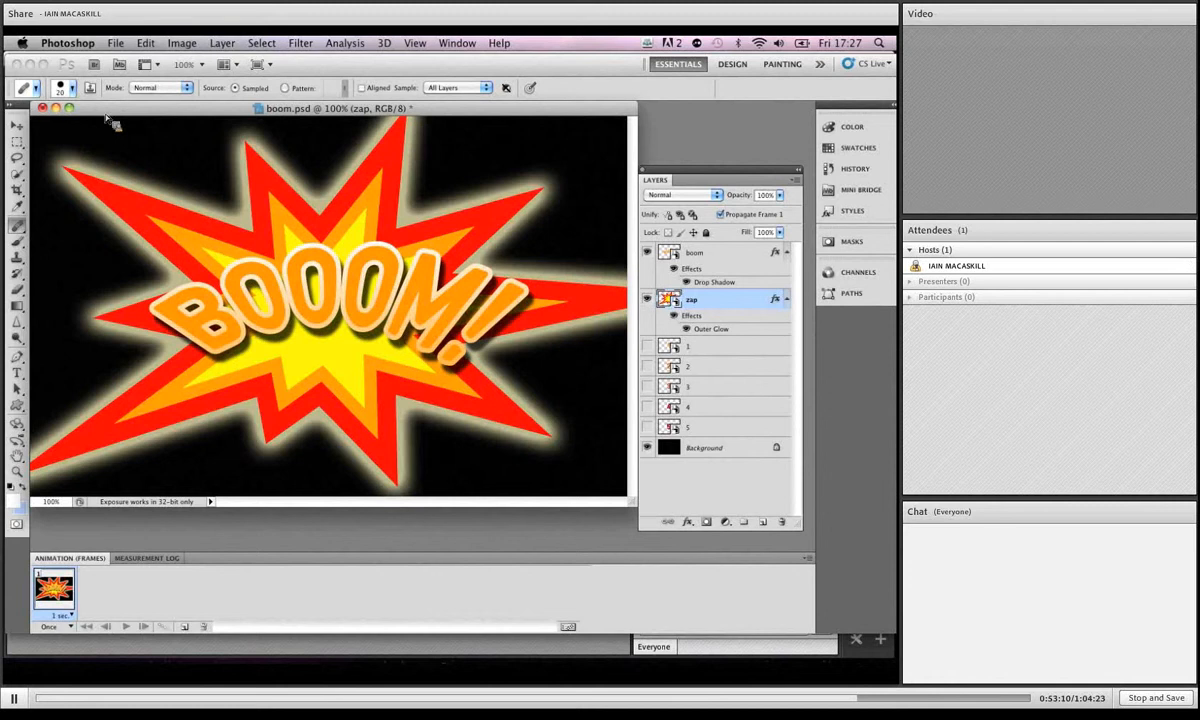
click(646, 299)
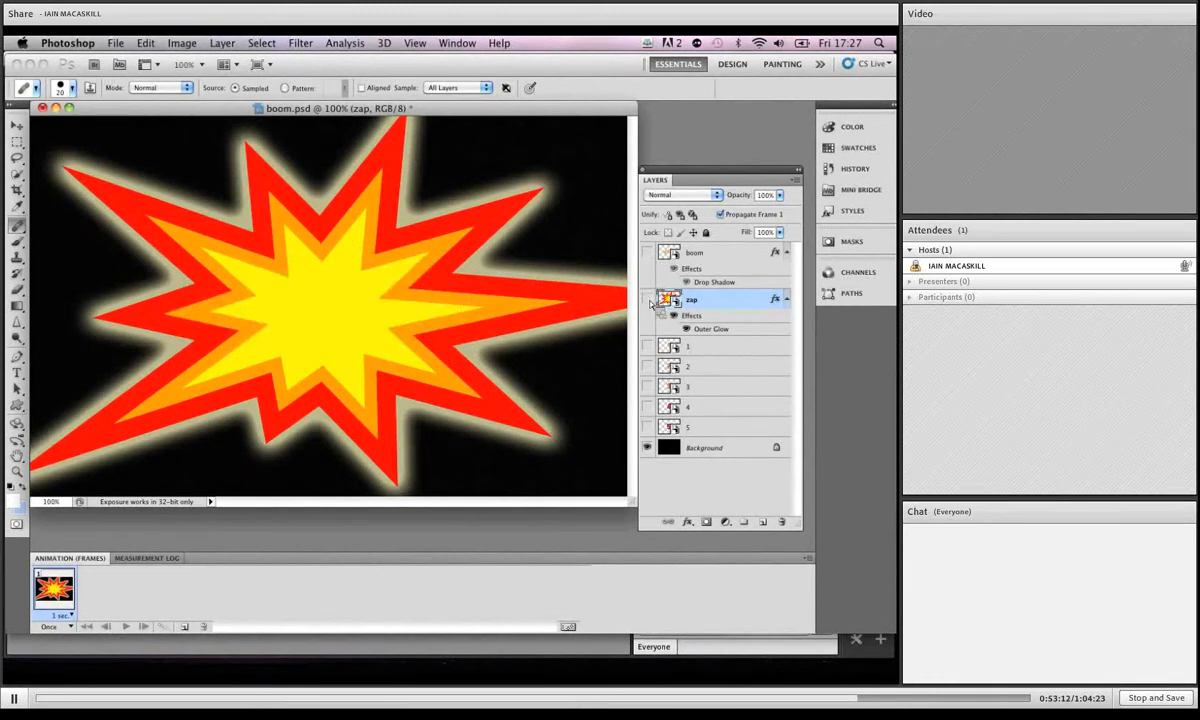
click(647, 299)
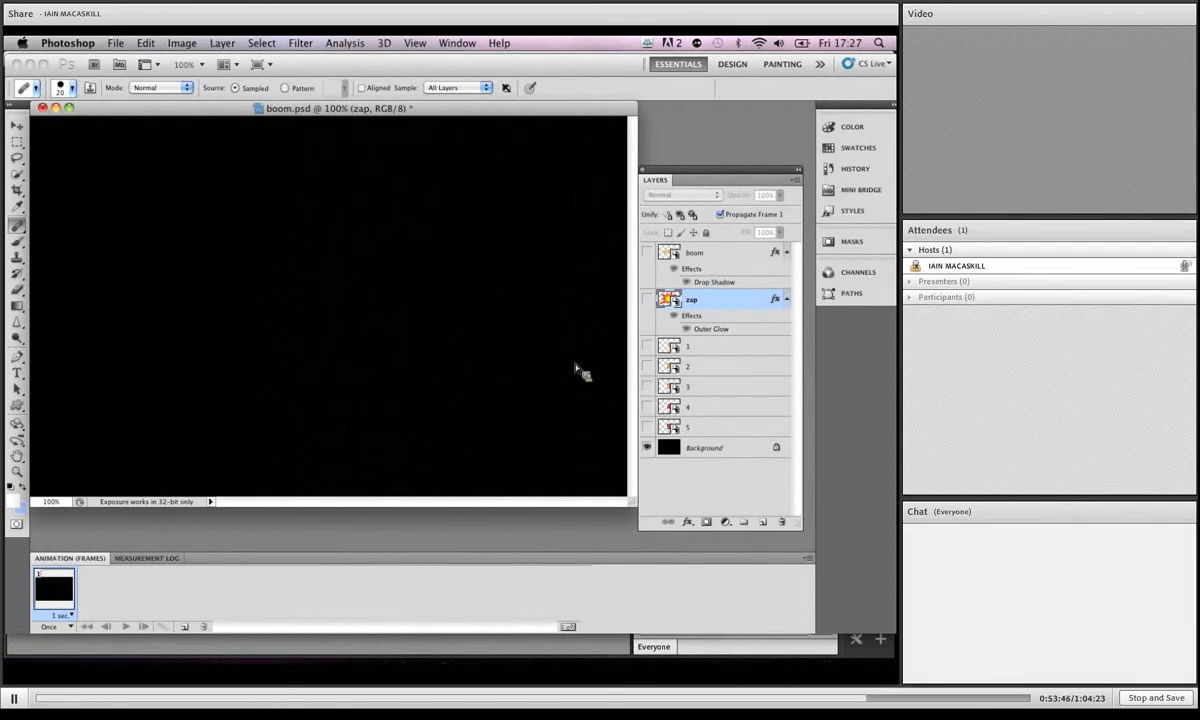
Step: Duplicate the animation frame six times to make seven frames in total
click(185, 627)
click(185, 627)
click(185, 627)
click(185, 627)
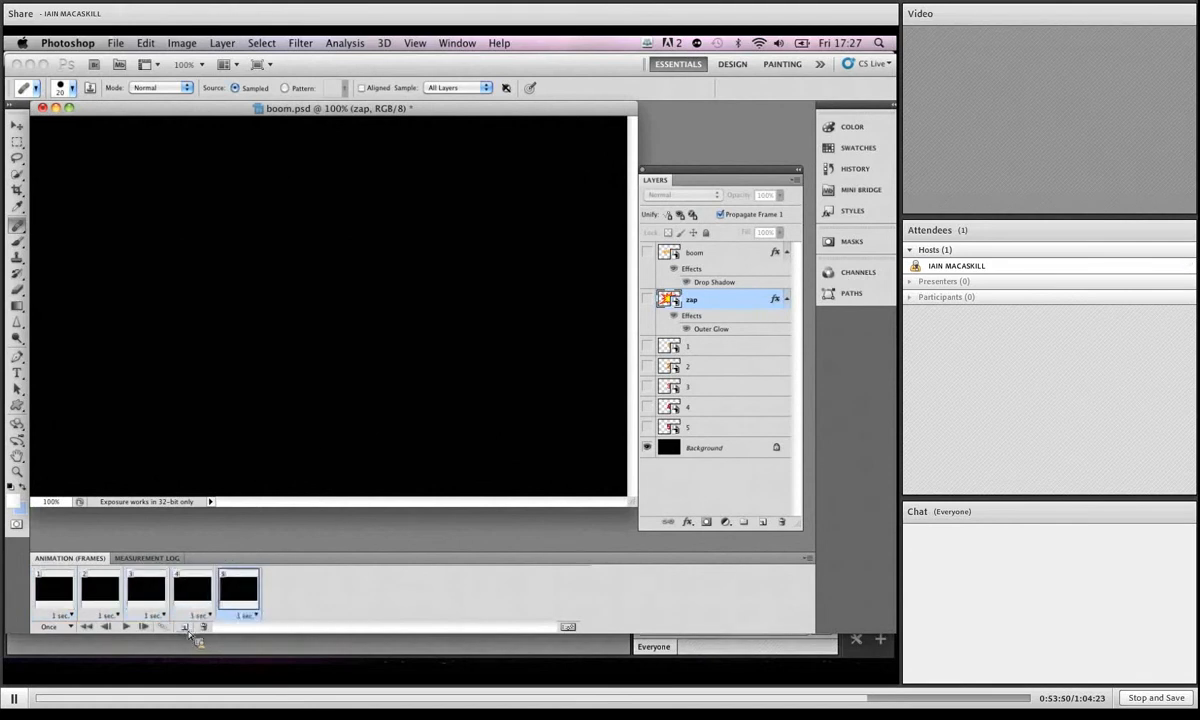
click(185, 627)
click(186, 628)
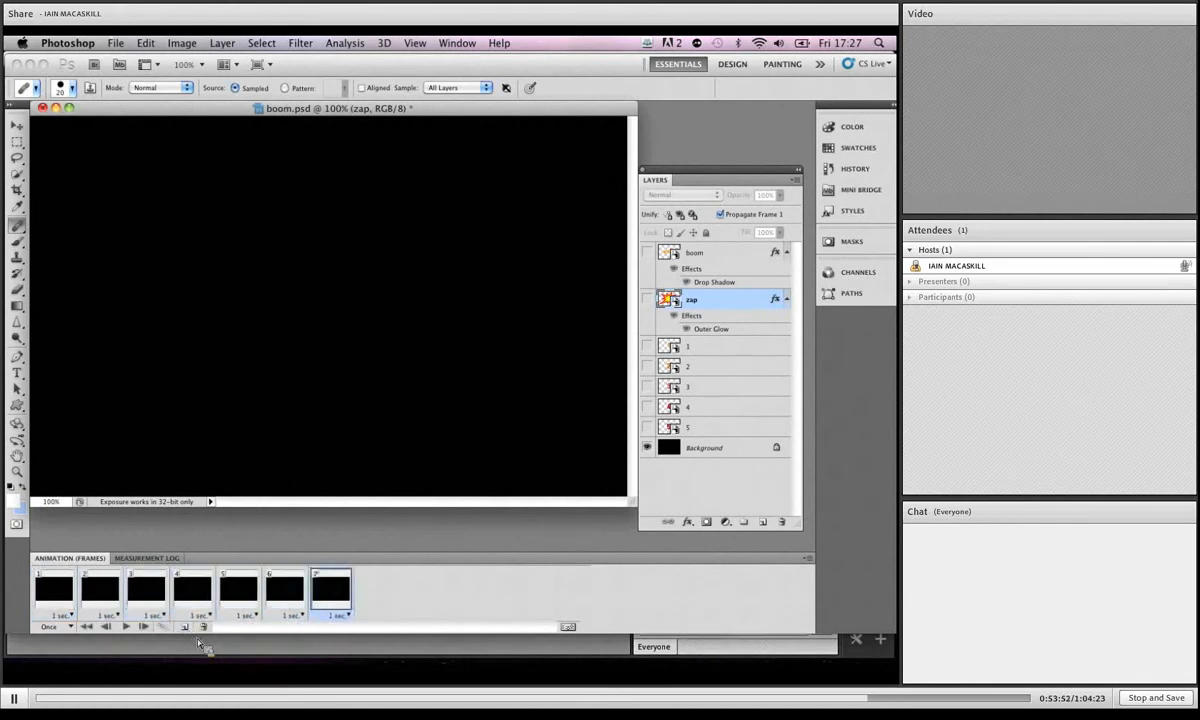
Step: Examine the frame delay options for frame 6, for frame 7 and for all seven frames selected together
click(298, 617)
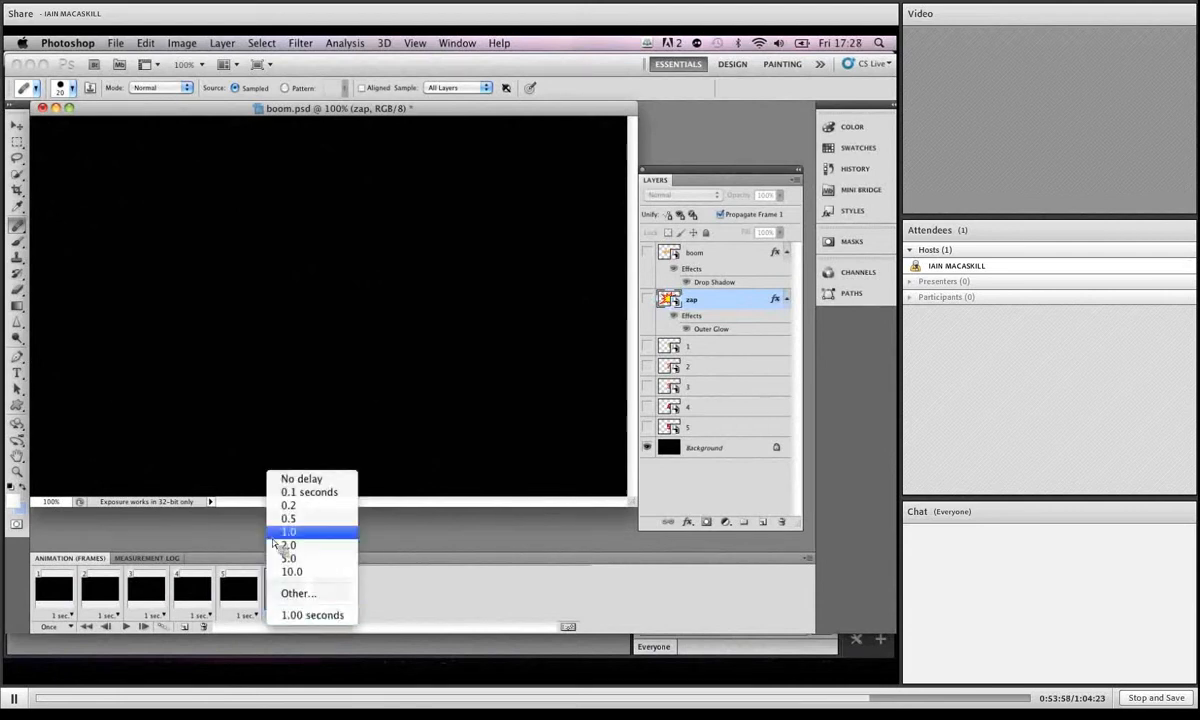
click(371, 585)
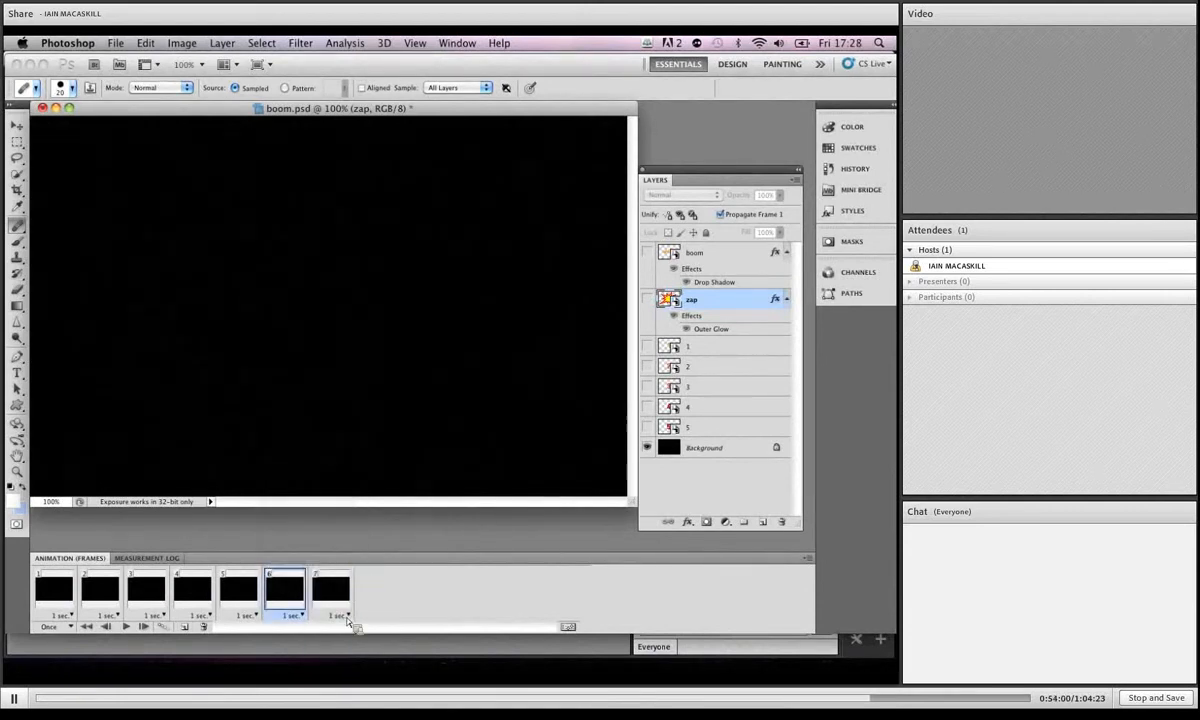
click(338, 616)
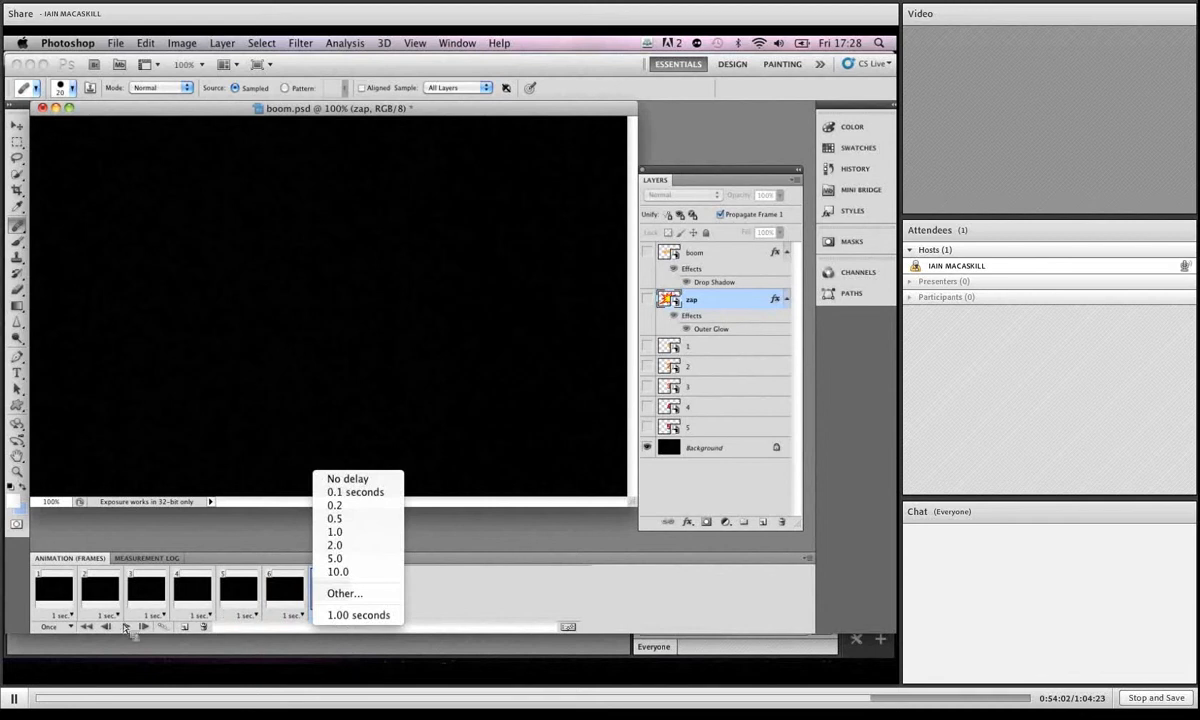
click(65, 622)
shift+click(62, 616)
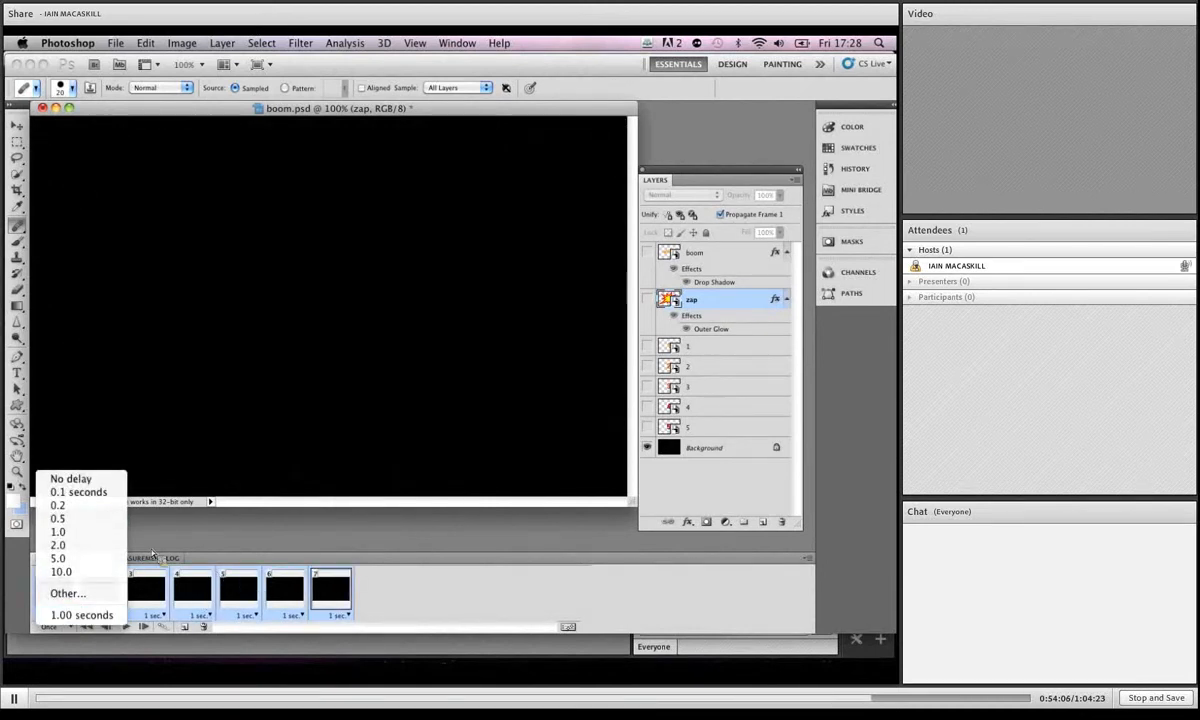
click(440, 598)
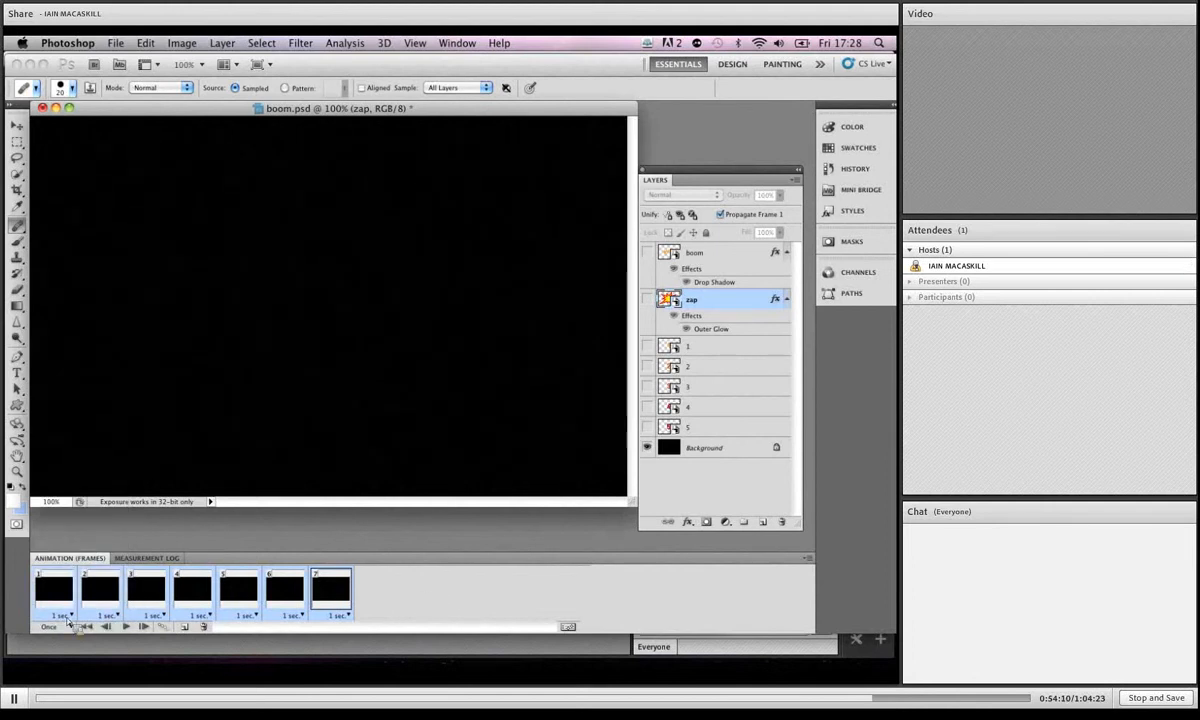
click(64, 616)
click(414, 597)
Step: Show layers 5, 4, 3, 2 and 1 in animation frames 2, 3, 4, 5 and 6 respectively
click(100, 585)
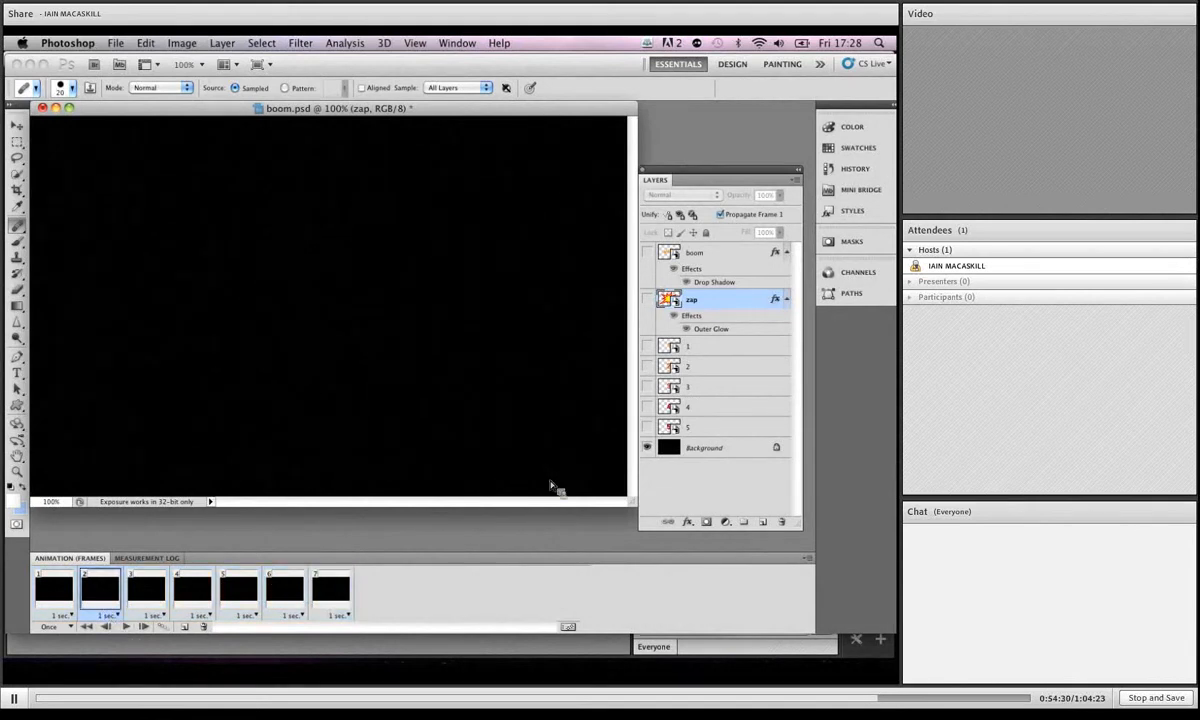
click(647, 427)
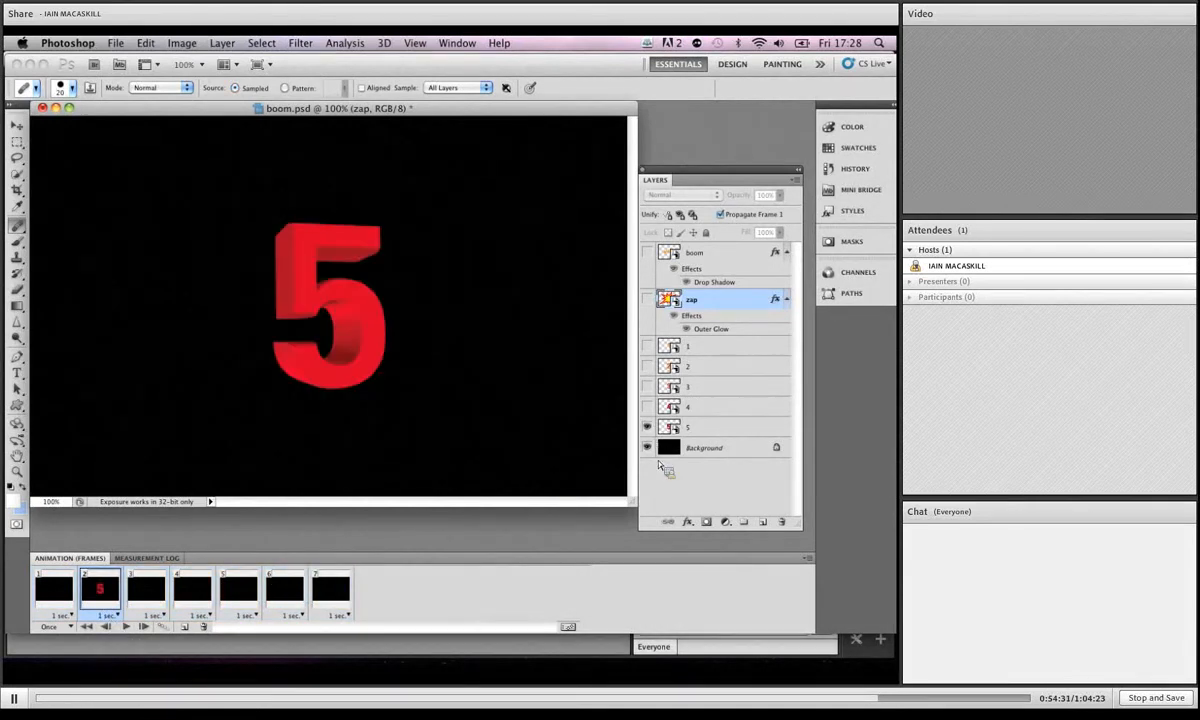
click(146, 588)
click(647, 407)
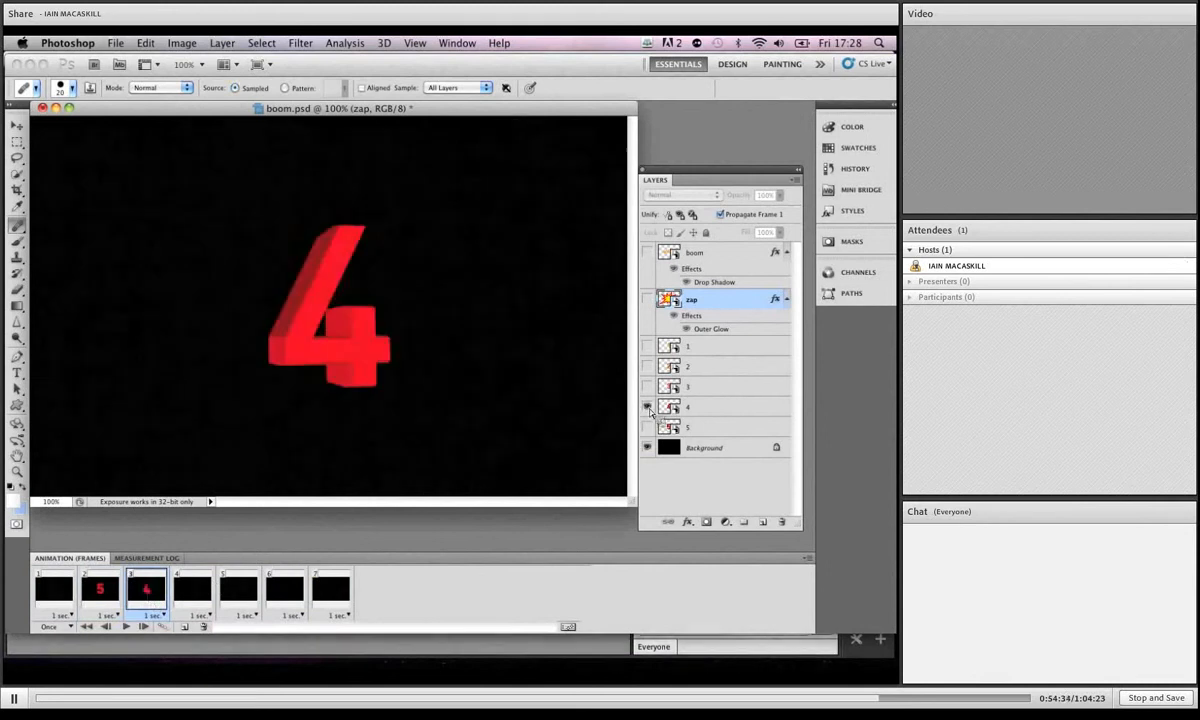
click(195, 590)
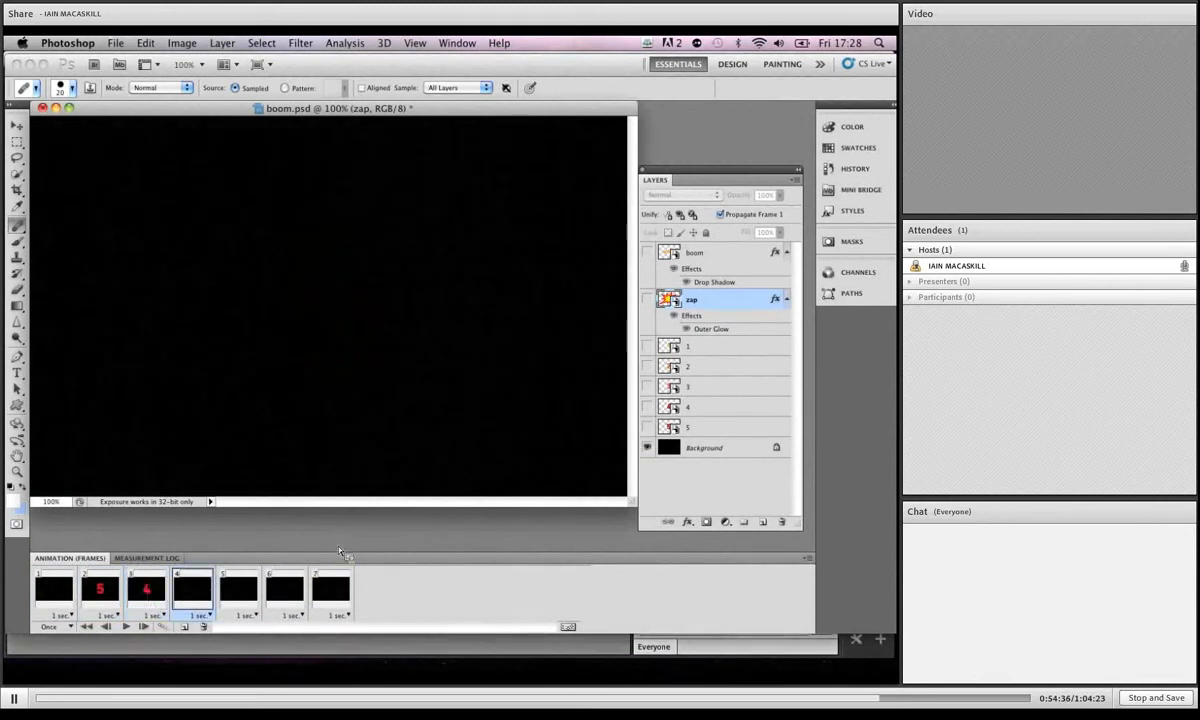
click(647, 386)
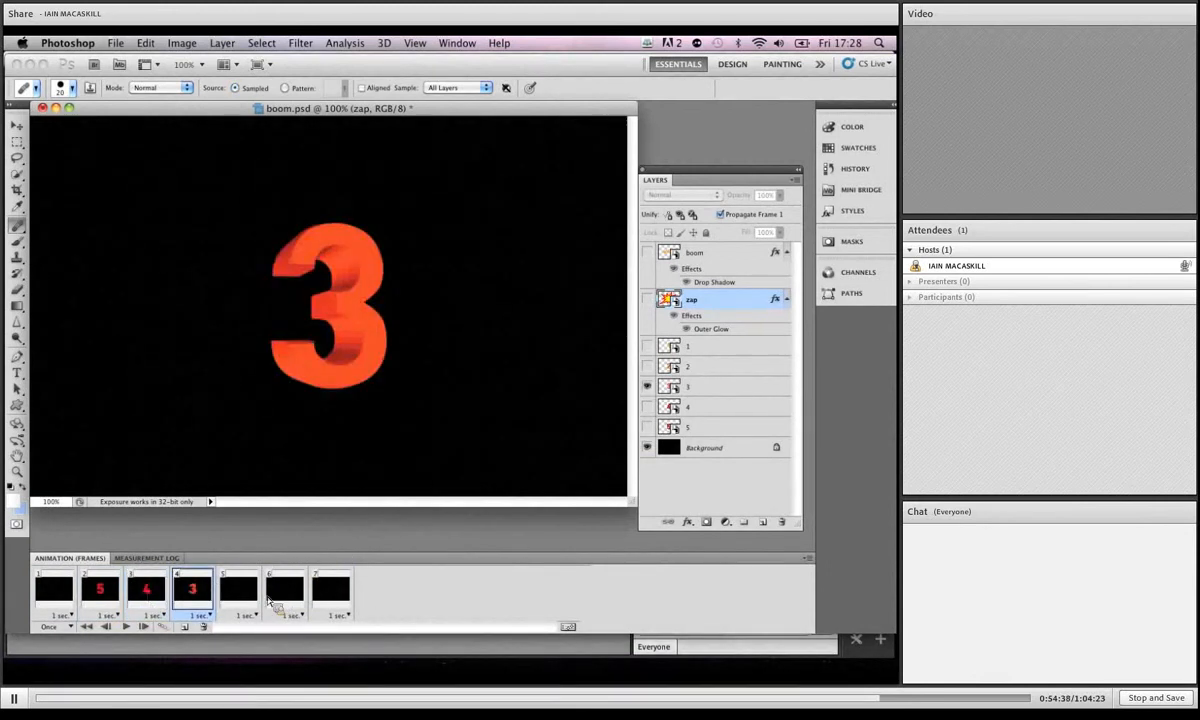
click(240, 585)
click(647, 366)
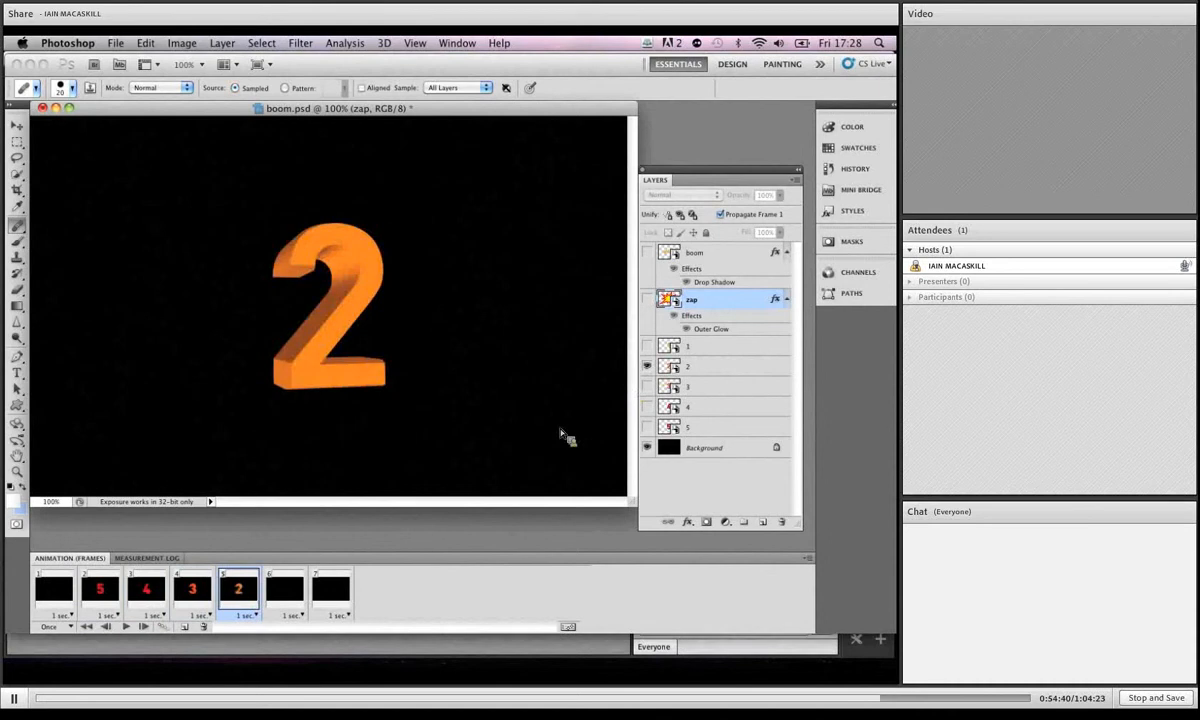
click(283, 588)
click(647, 348)
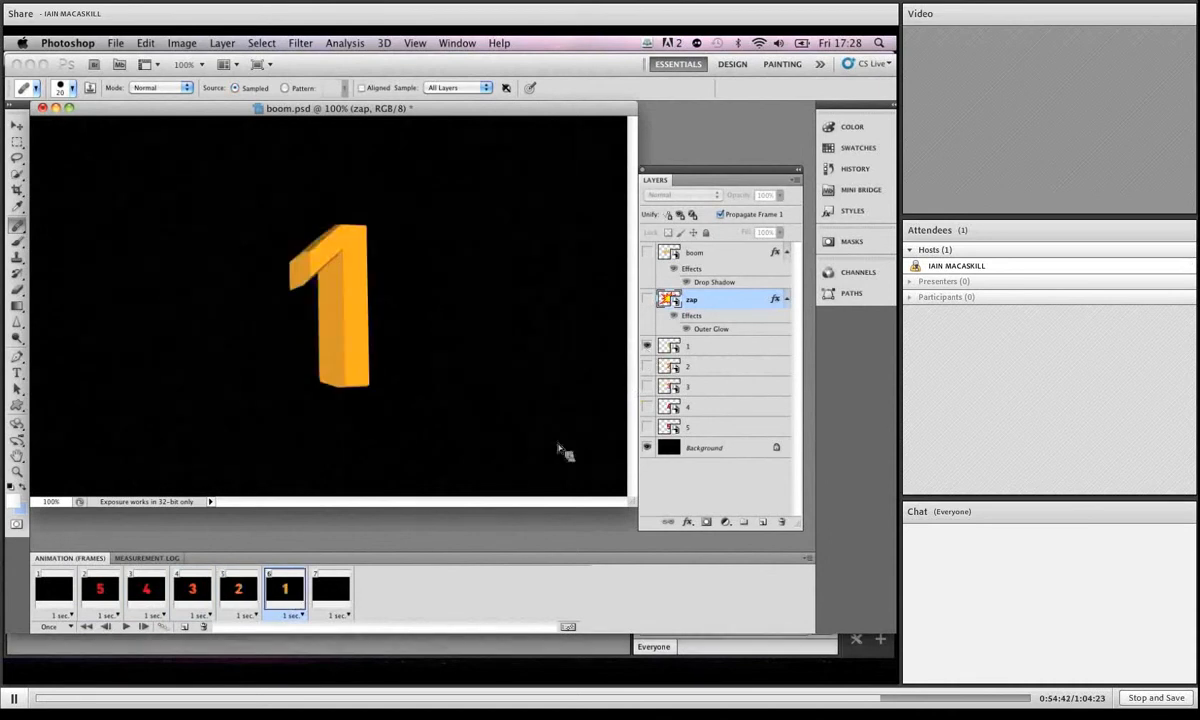
Step: Show the zap and boom layers in animation frame 7
click(322, 578)
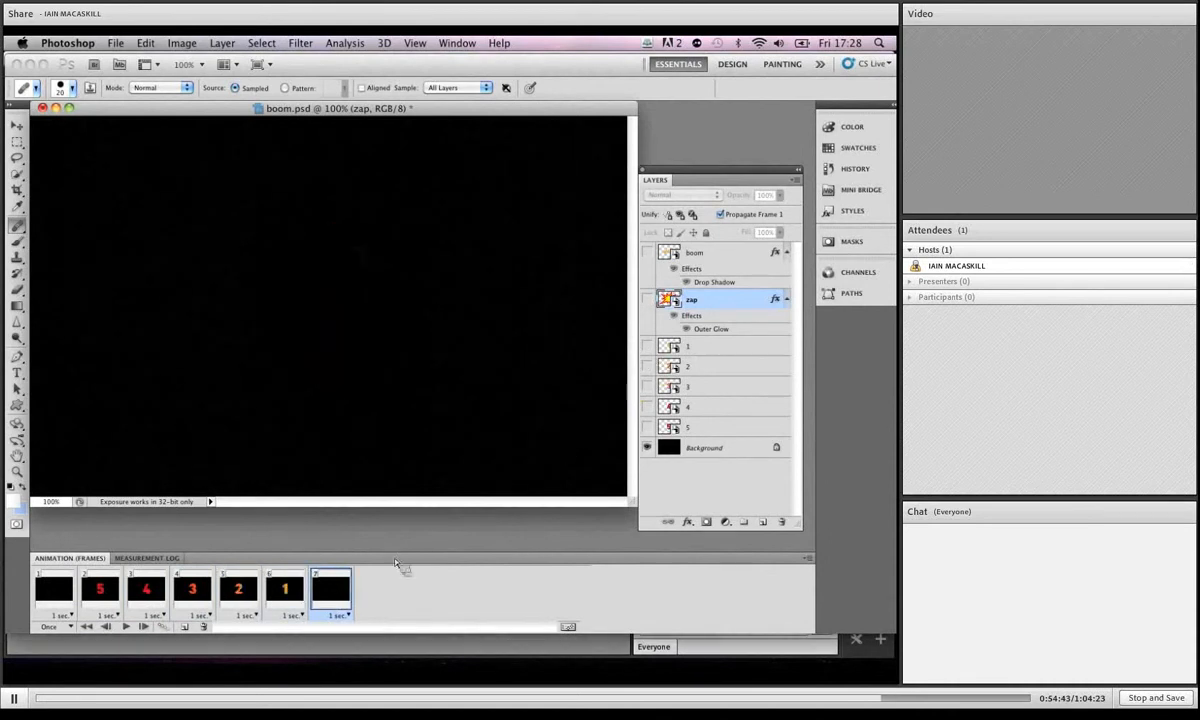
click(647, 298)
click(647, 252)
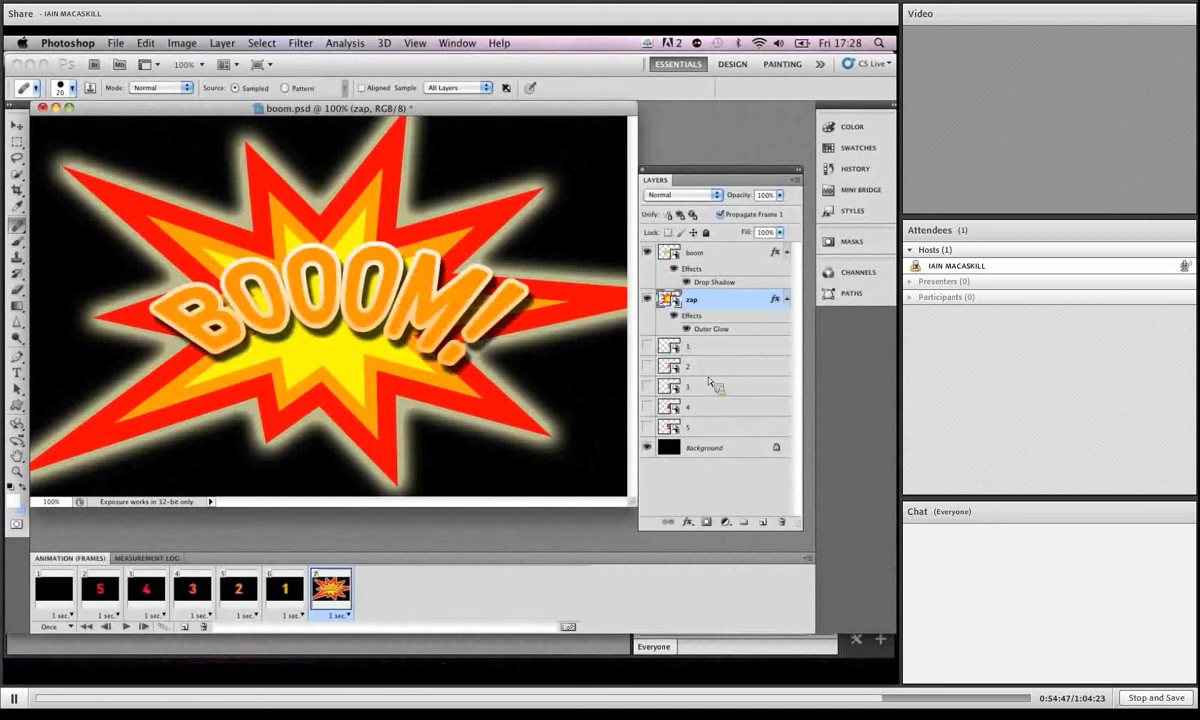
Step: Keep the animation looping at Once and play the animation from the first frame
click(50, 626)
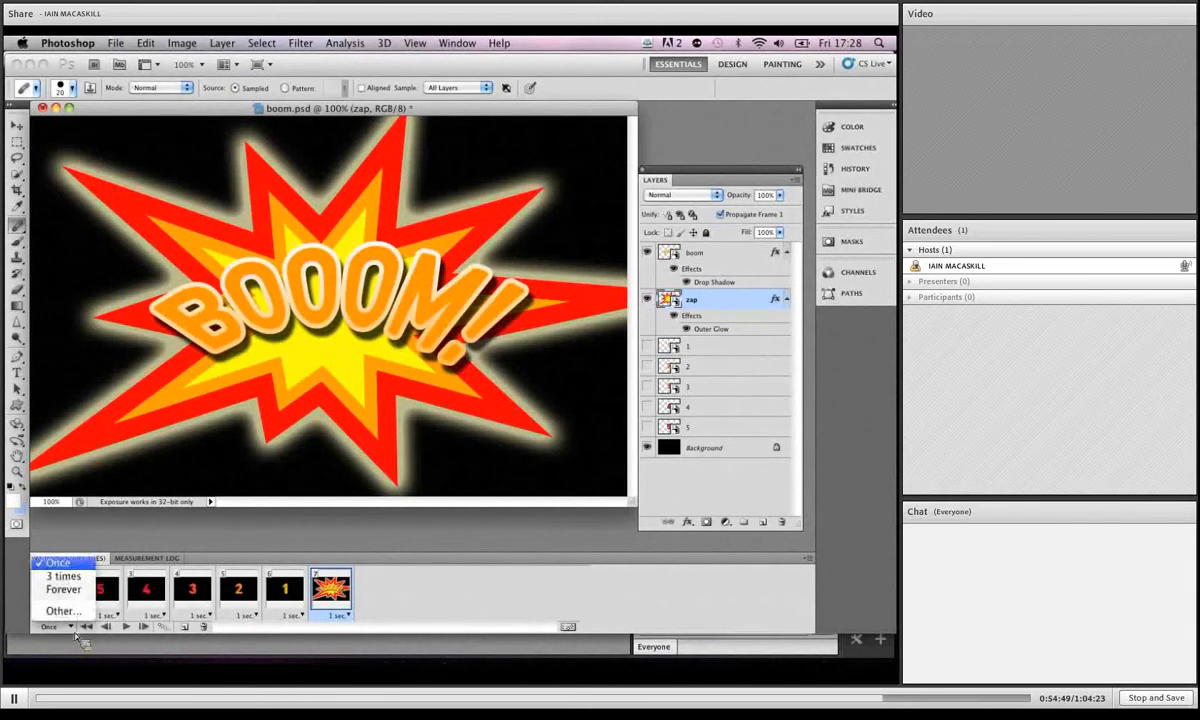
click(56, 566)
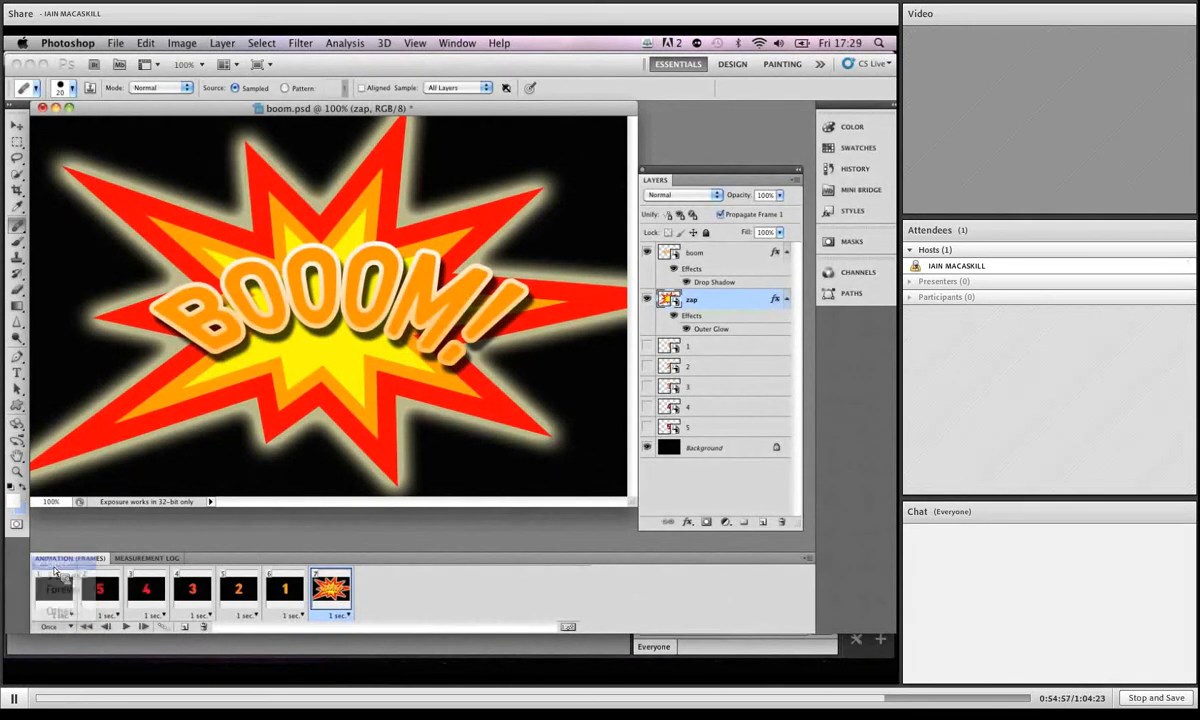
click(86, 626)
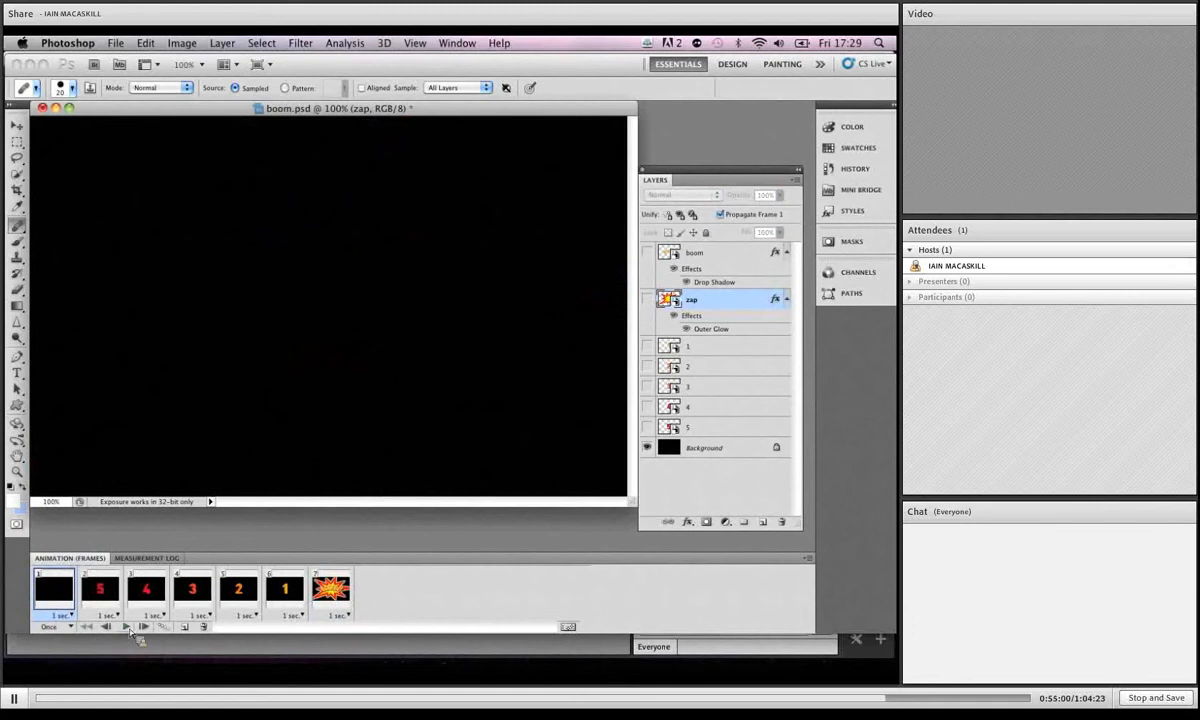
click(126, 627)
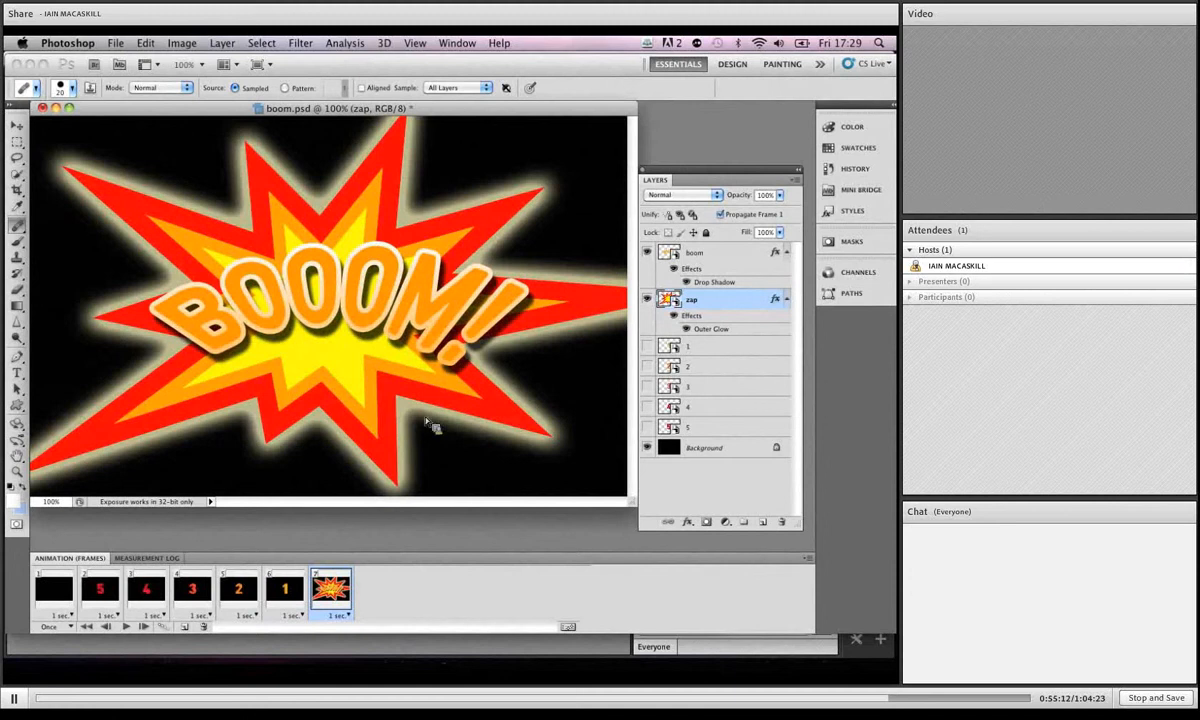
Step: Preview frame 1 in Save for Web & Devices with the 2-Up view, and close it without exporting
click(55, 588)
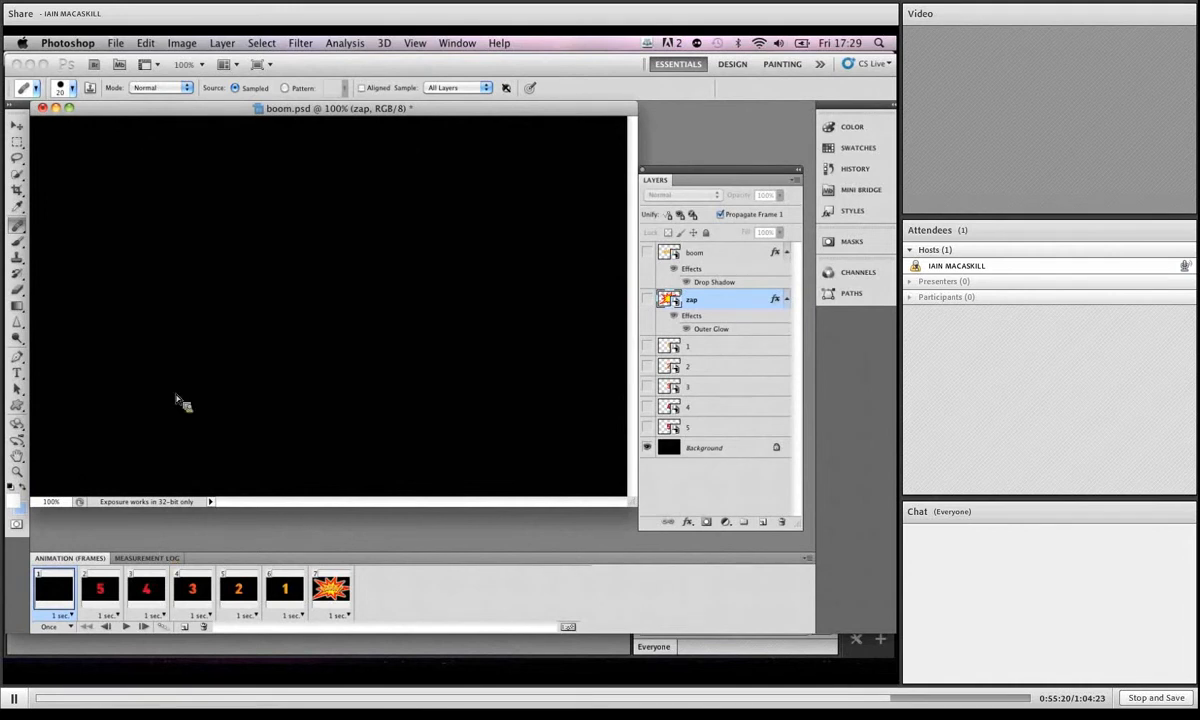
click(116, 43)
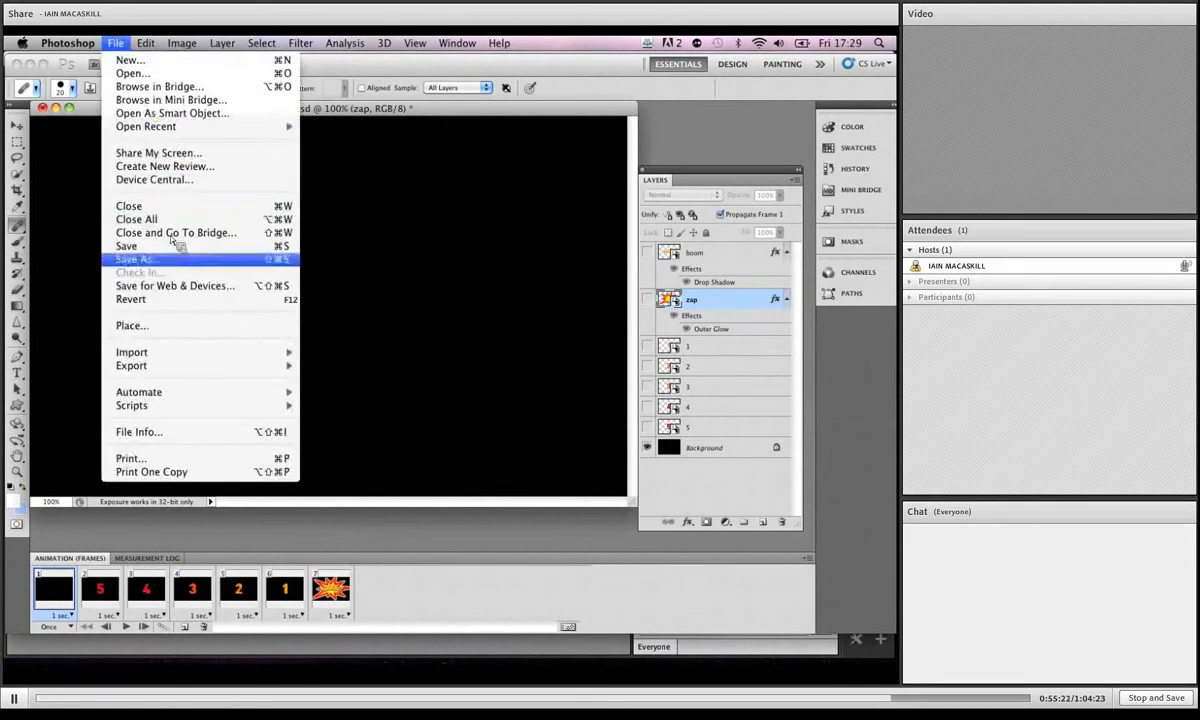
click(178, 288)
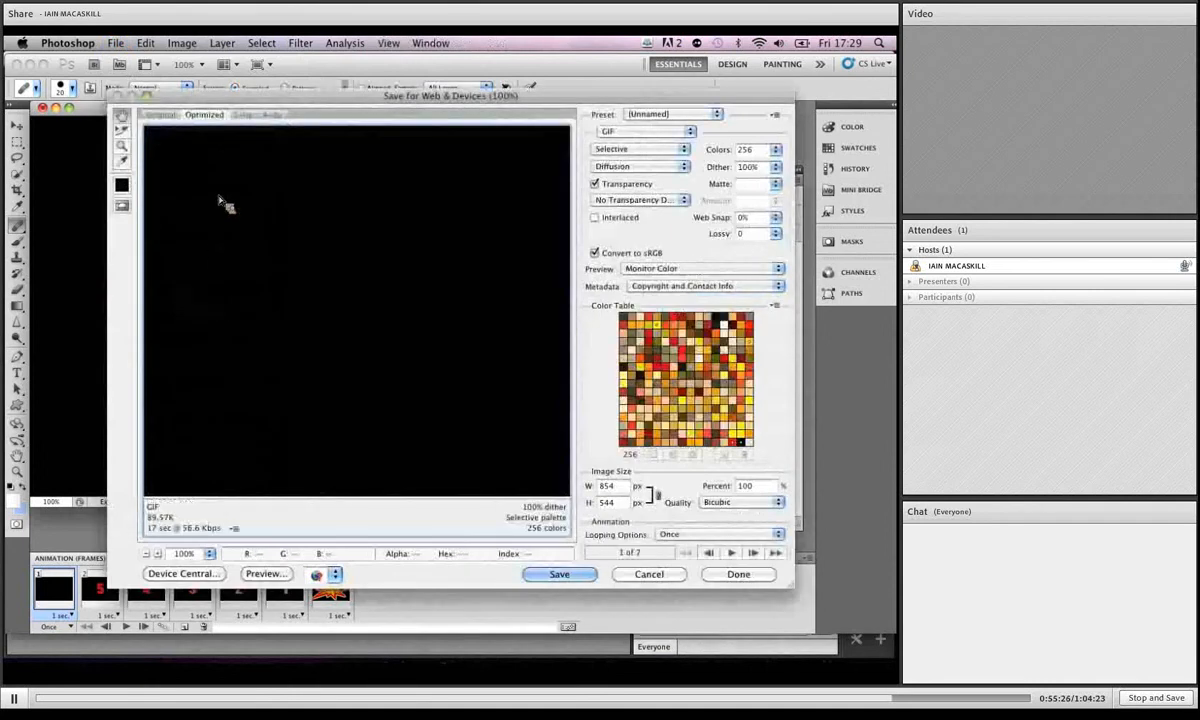
click(246, 115)
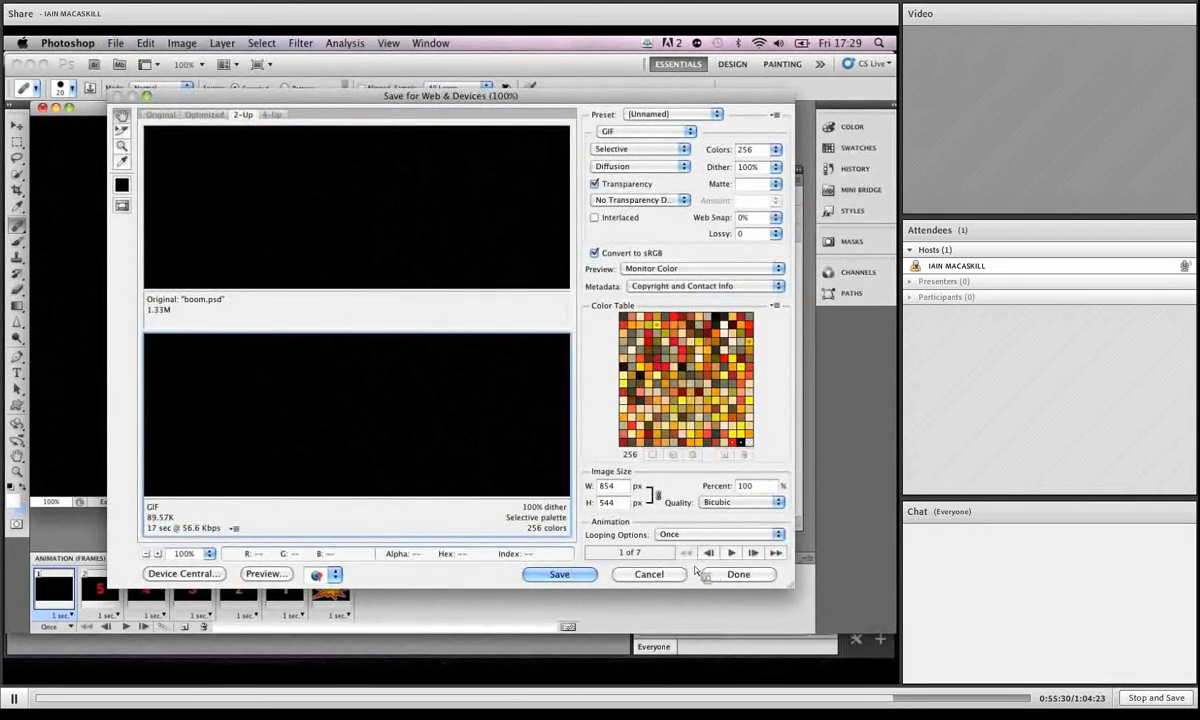
click(733, 574)
Step: Select animation frame 7, open it in Save for Web & Devices, and keep GIF as the format of the optimized version
click(192, 582)
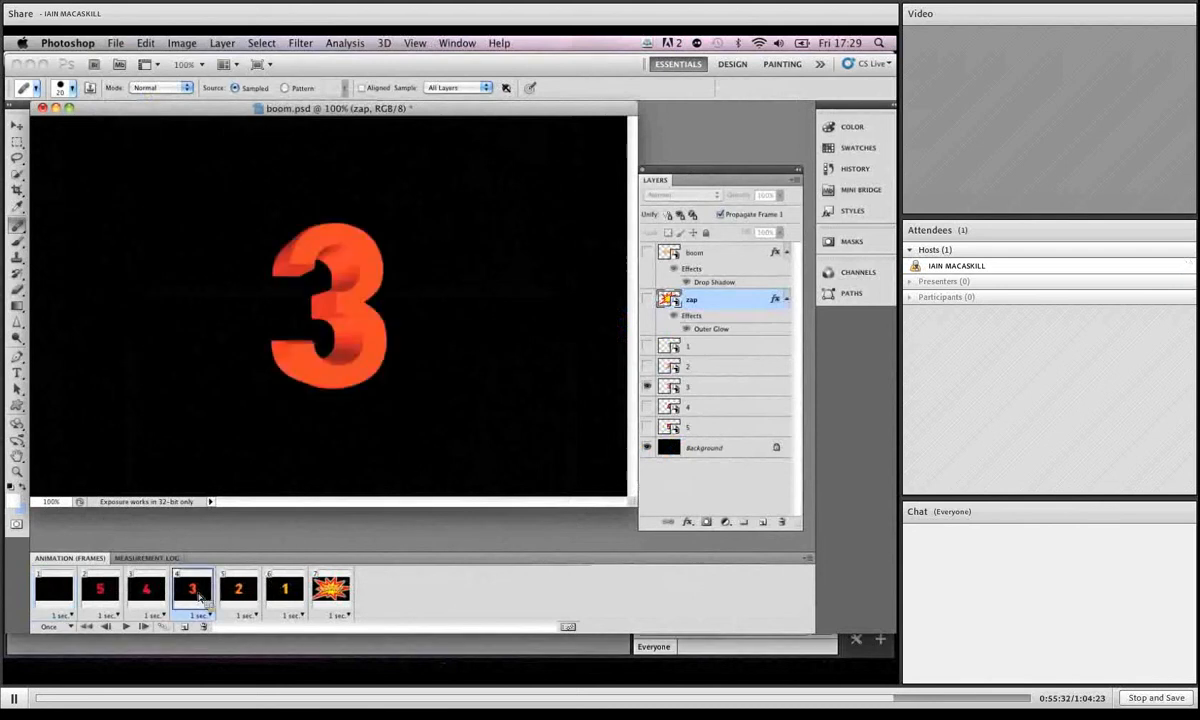
click(324, 585)
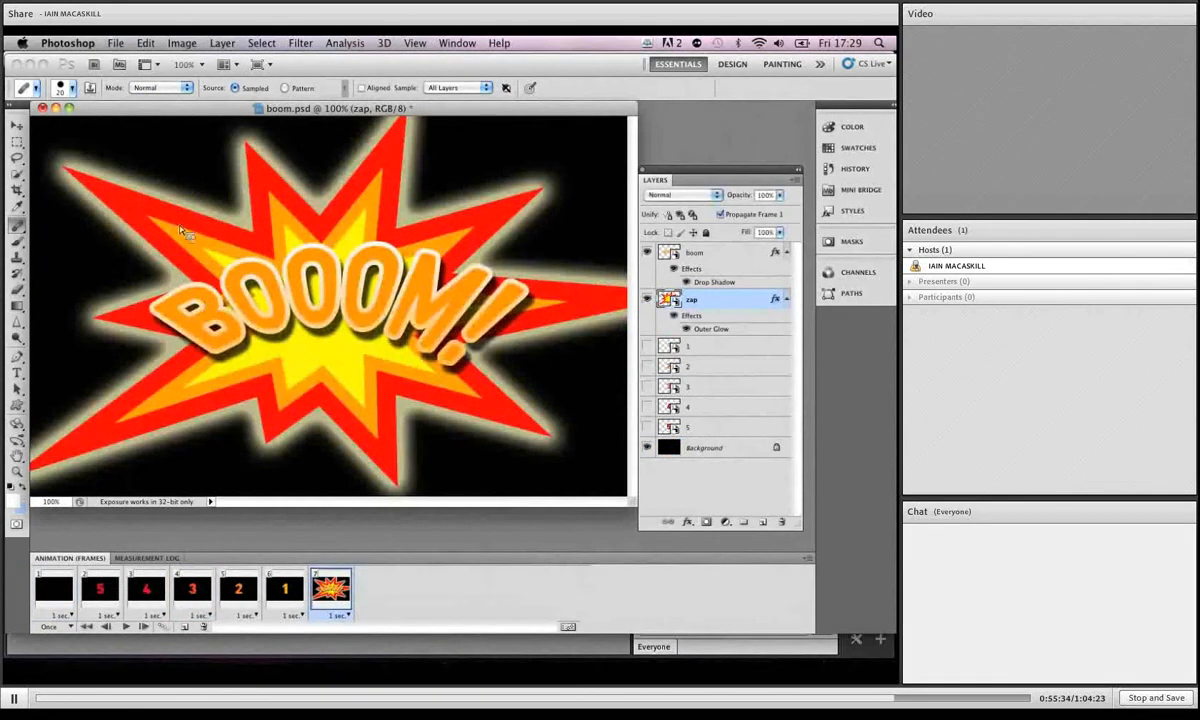
click(116, 43)
click(176, 287)
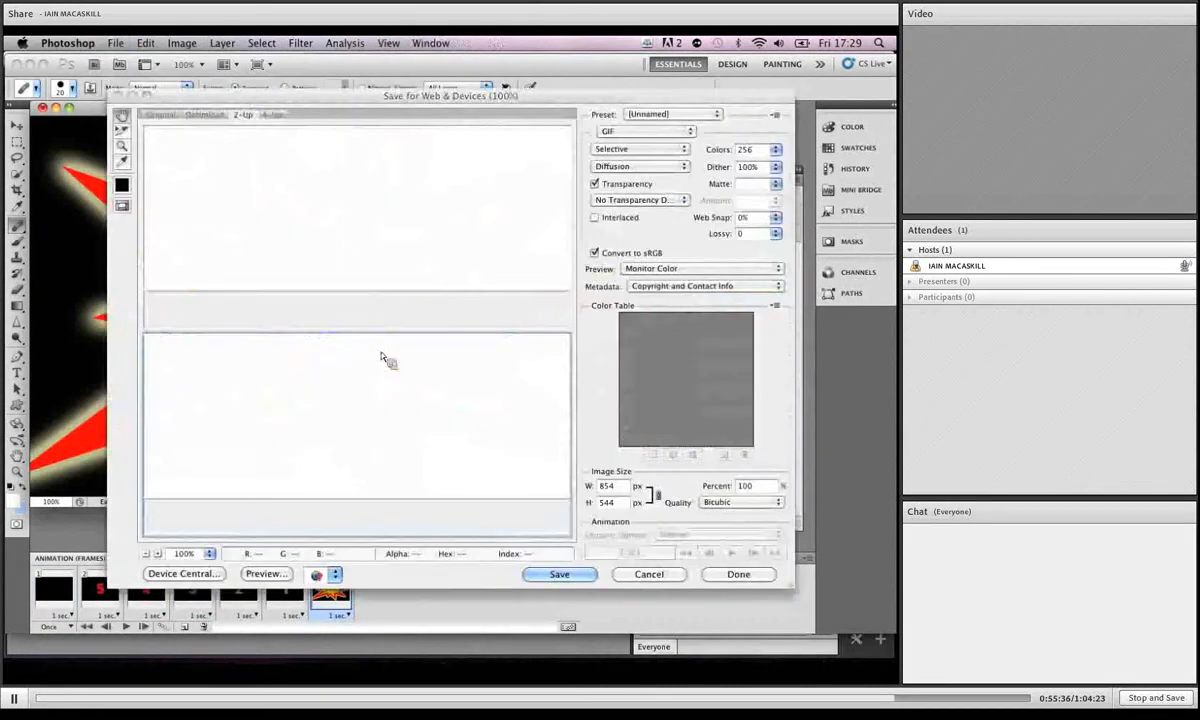
drag(435, 250, 357, 151)
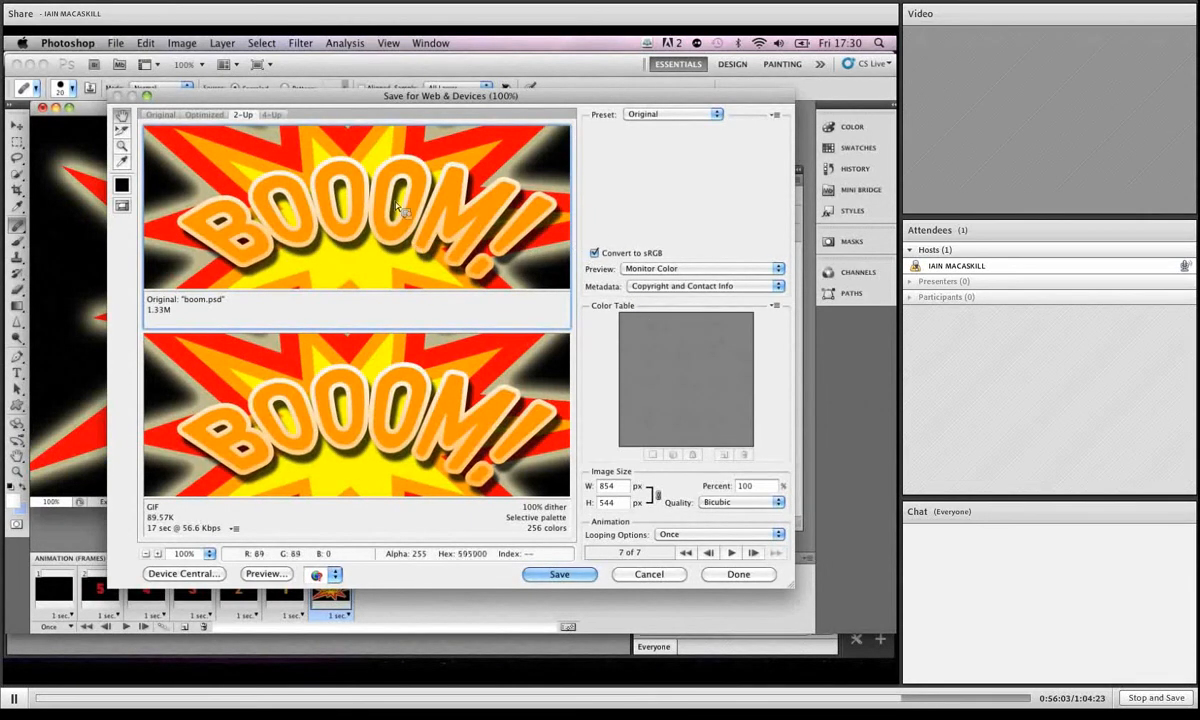
click(407, 378)
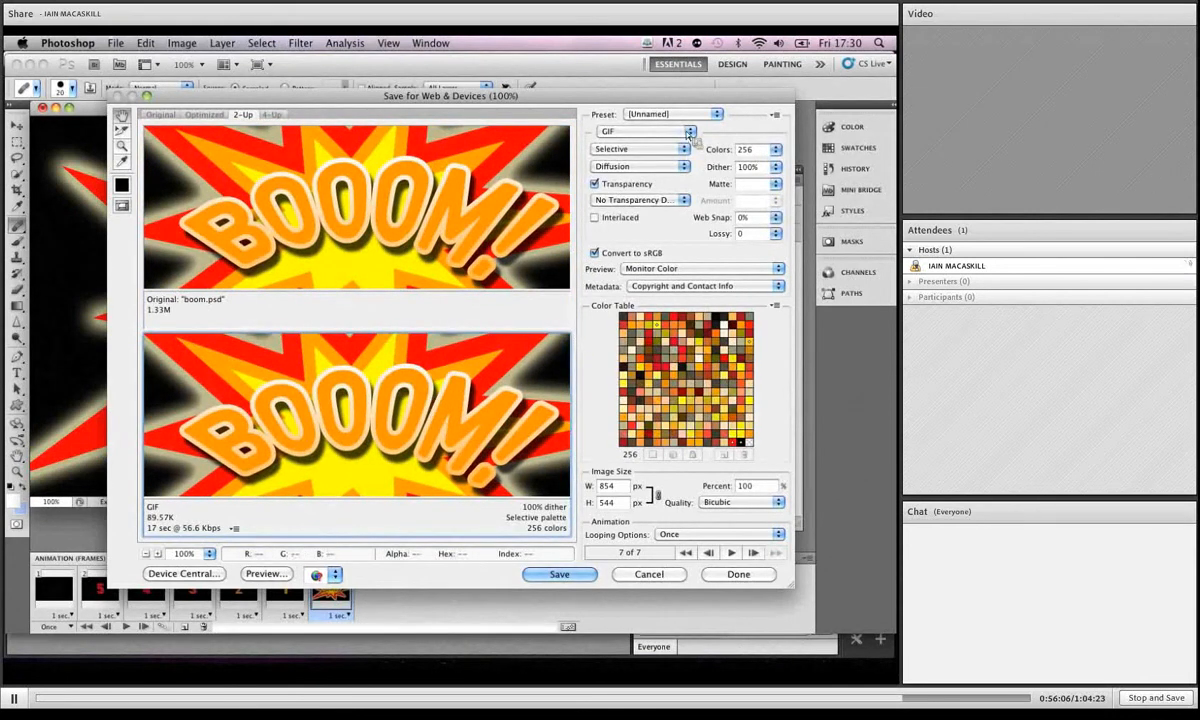
click(655, 131)
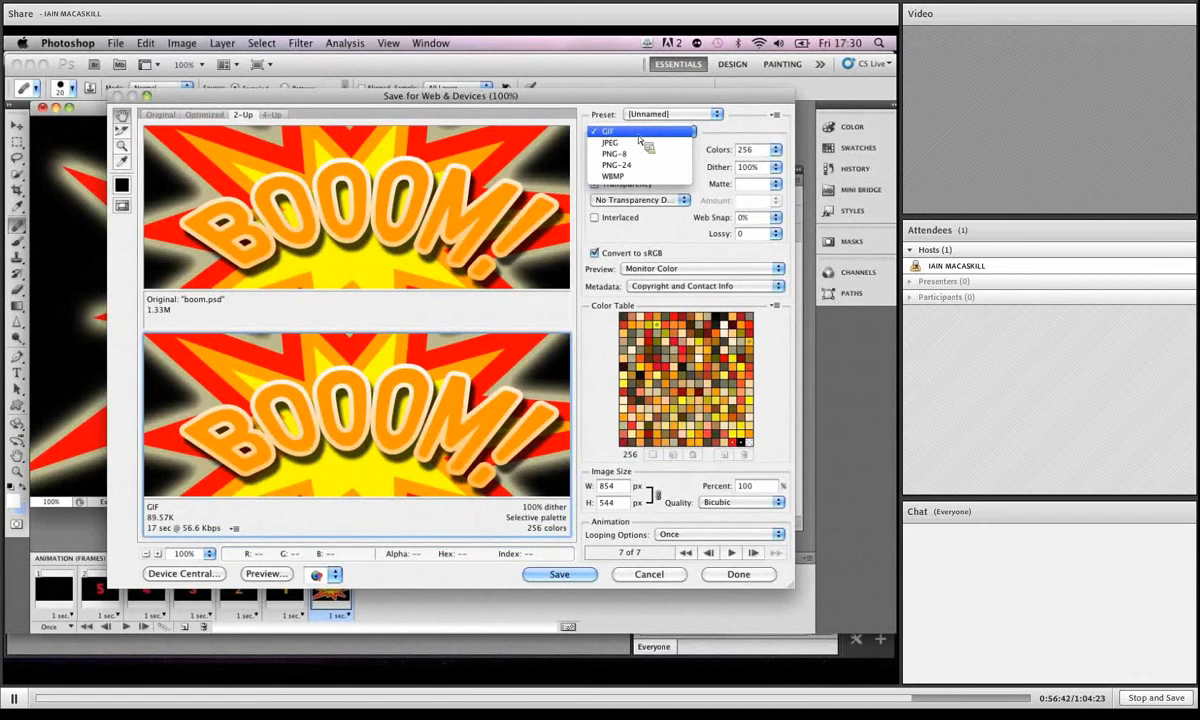
click(639, 136)
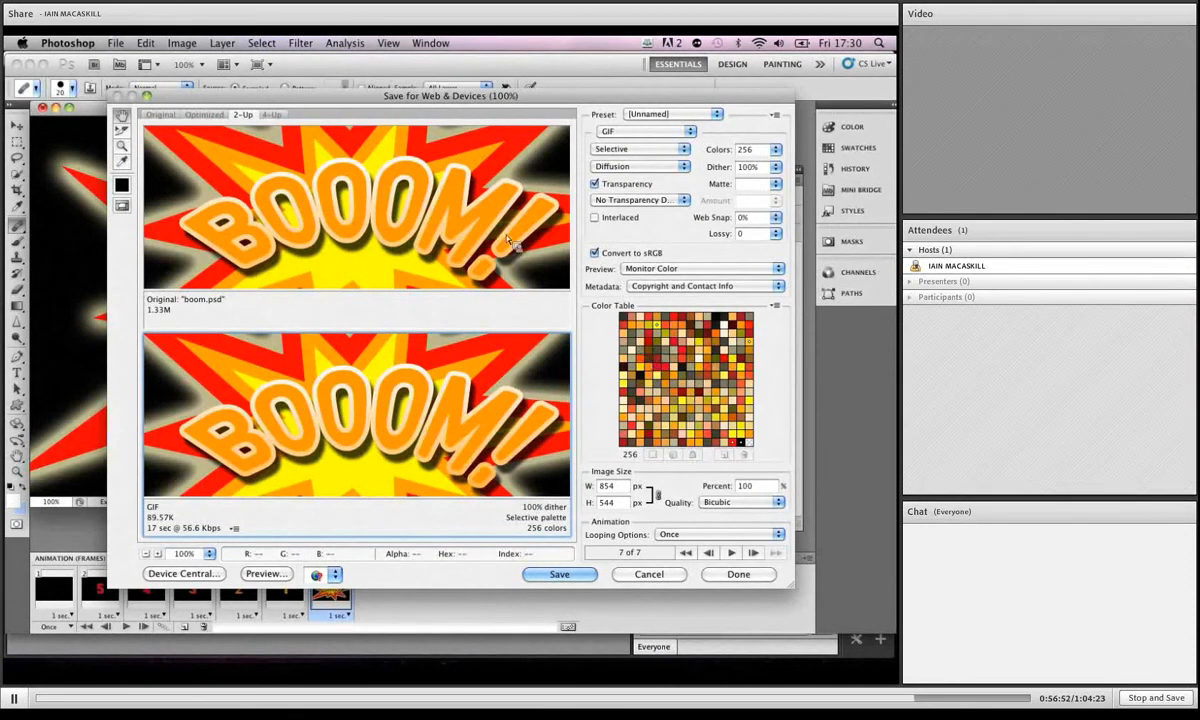
Step: Try the GIF at 128, 64, 32 and 16 colors in turn, comparing its quality with the original
click(776, 149)
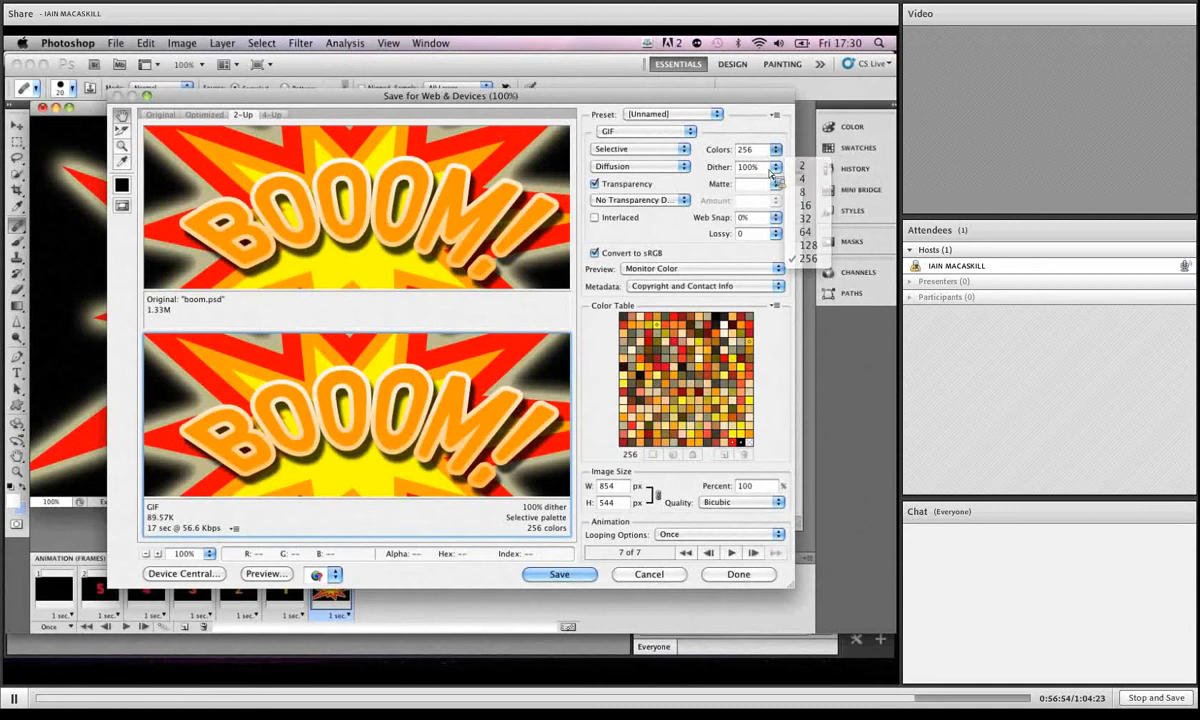
click(806, 245)
drag(503, 255, 406, 215)
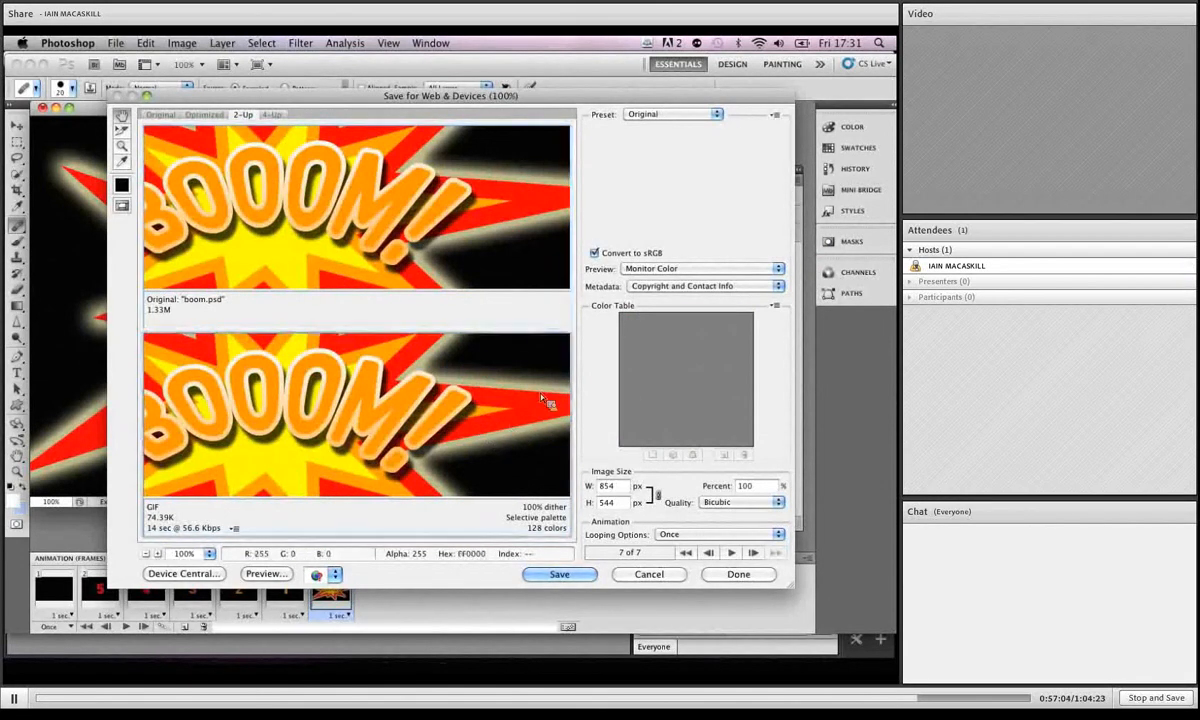
click(487, 445)
click(776, 149)
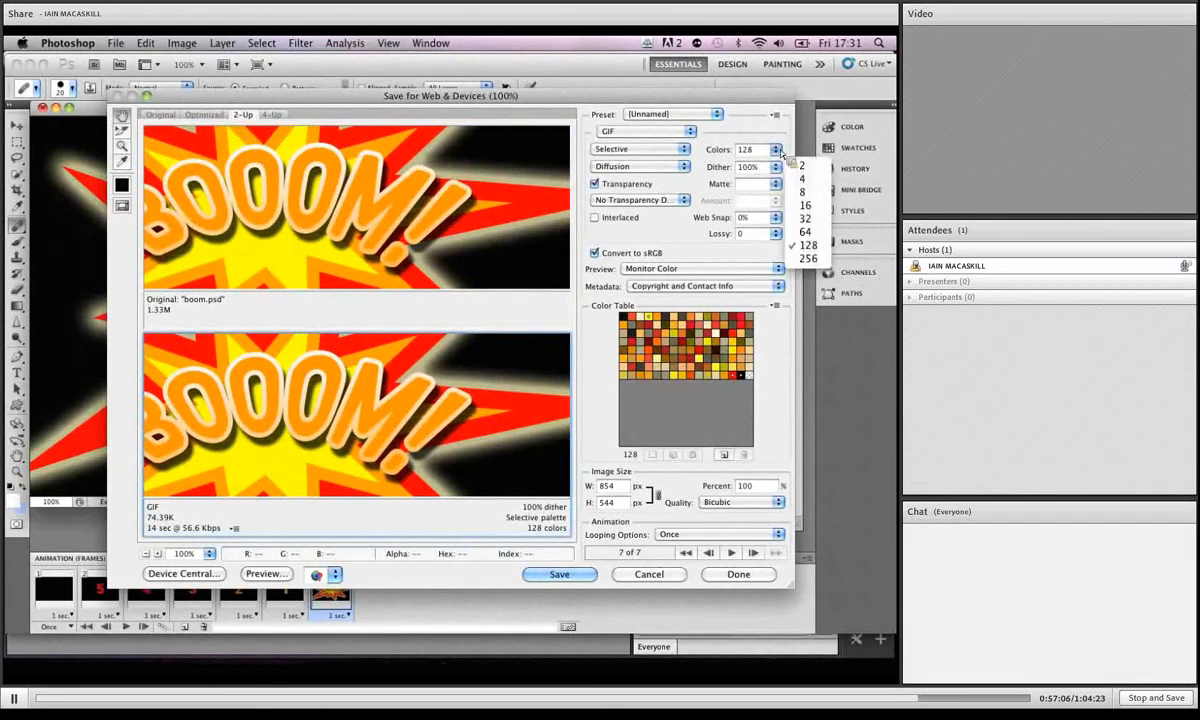
click(805, 231)
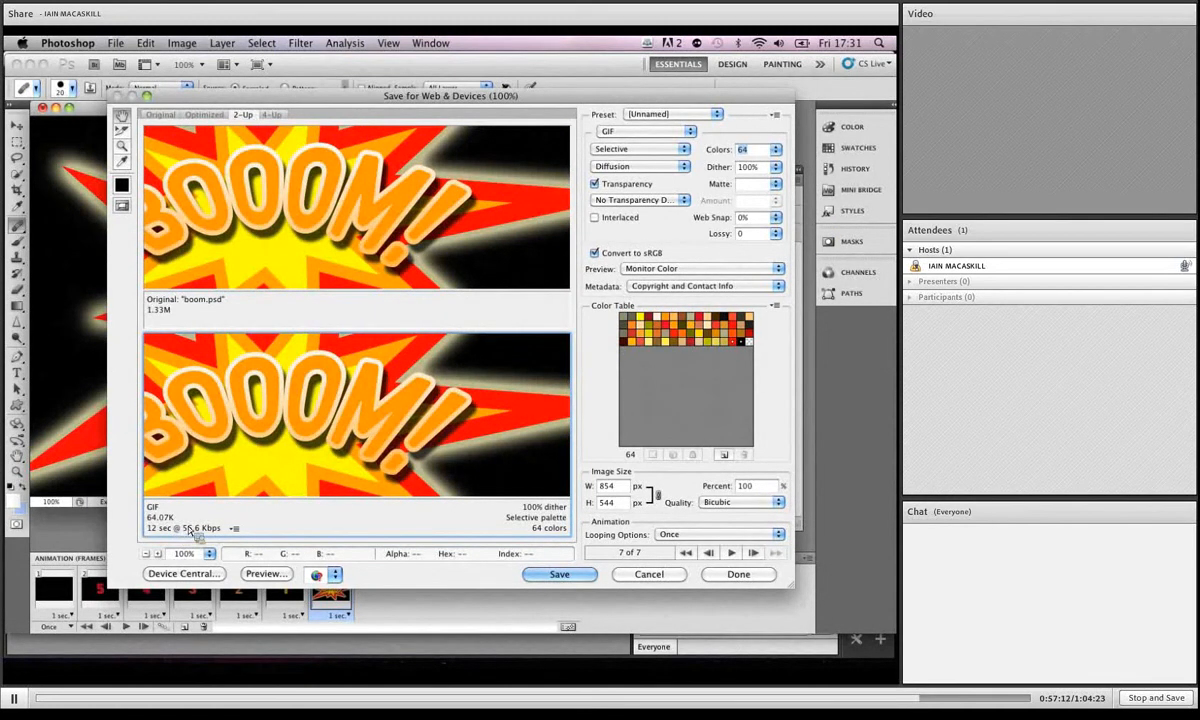
click(776, 149)
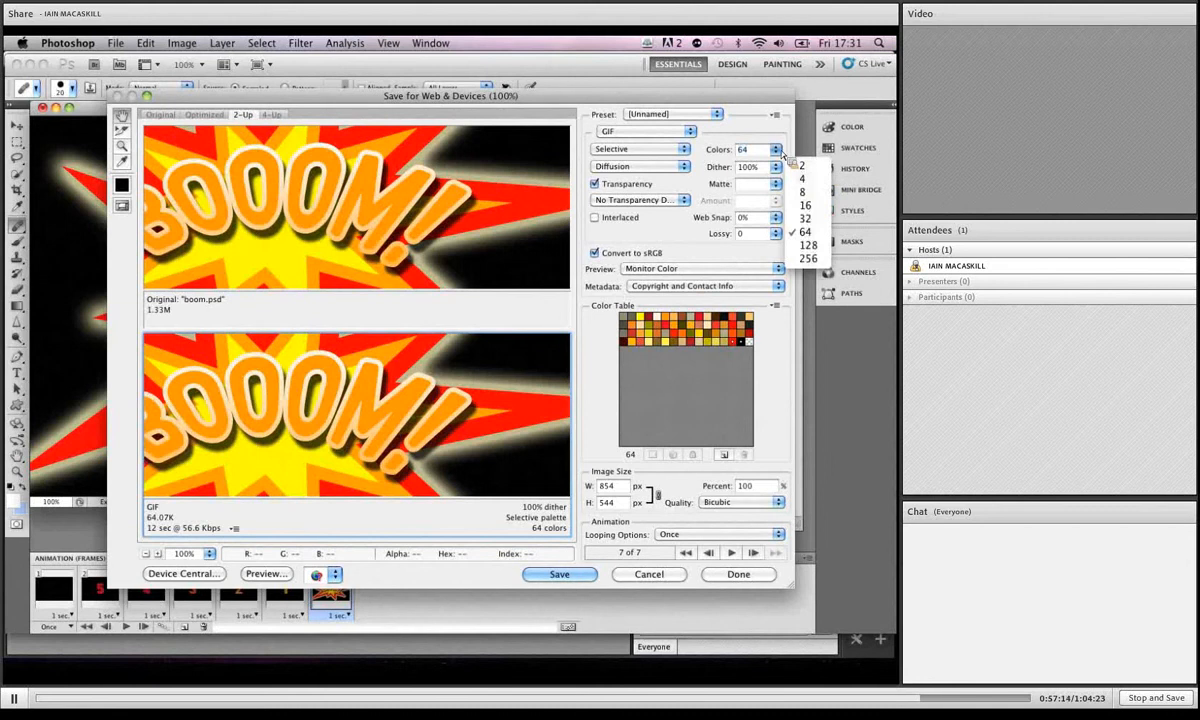
click(803, 219)
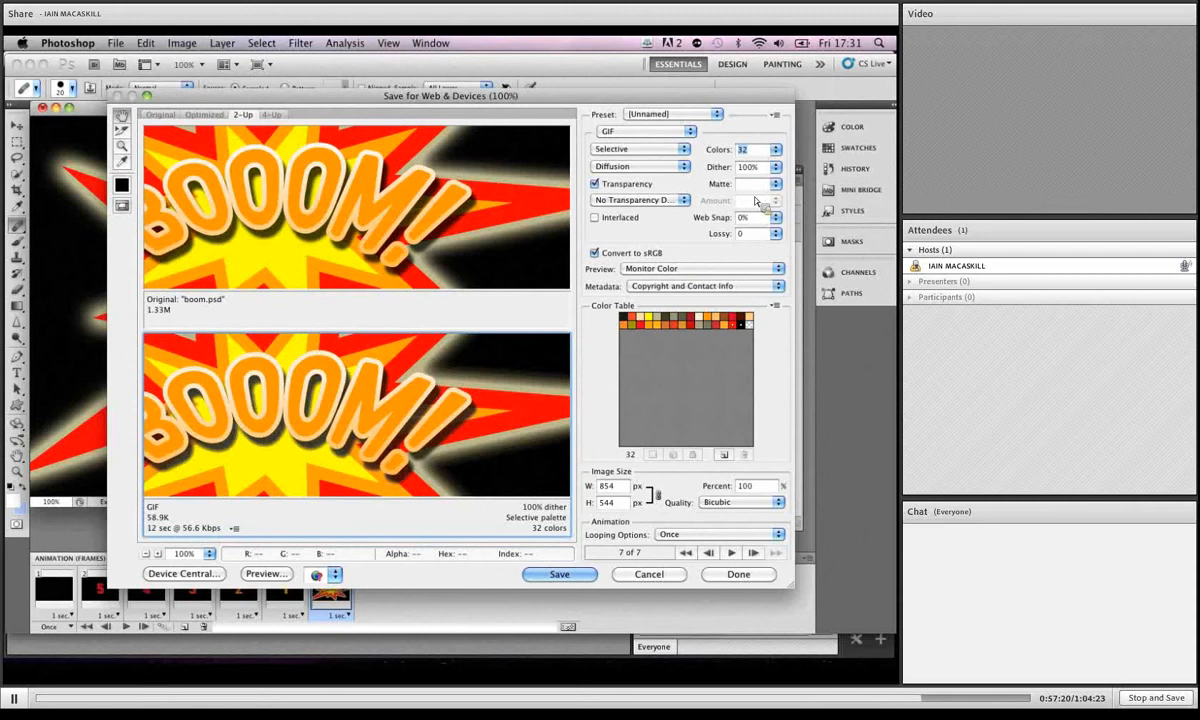
click(776, 149)
click(803, 208)
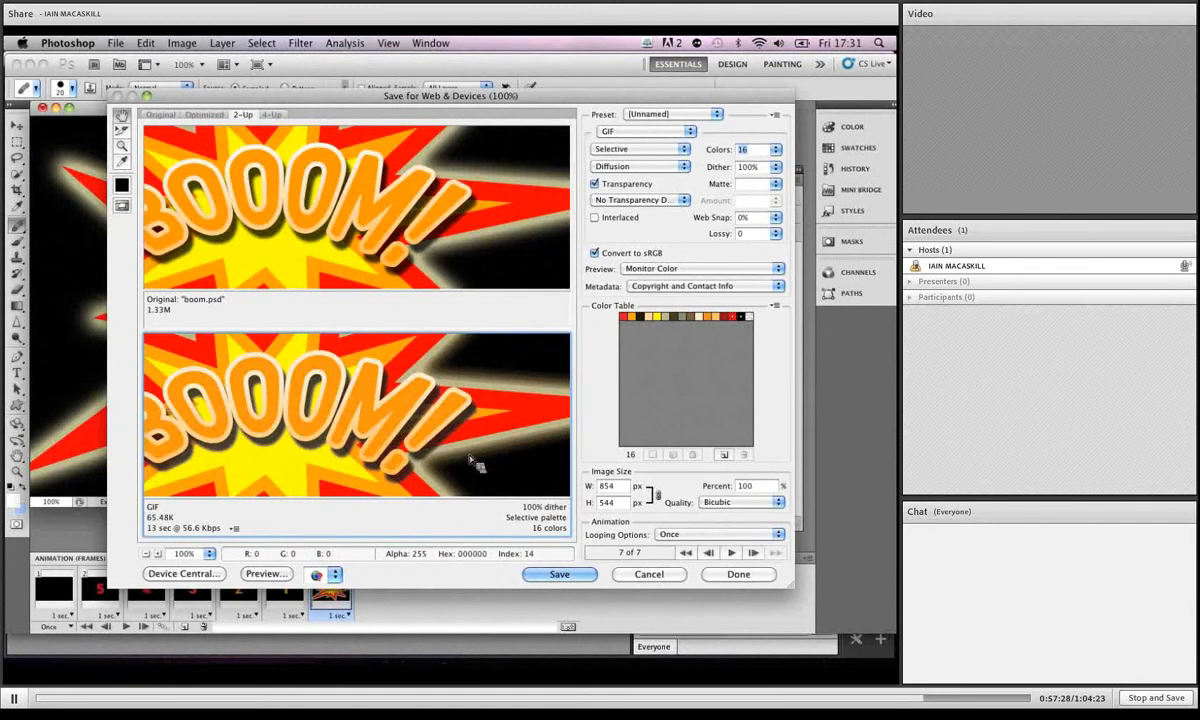
drag(333, 377, 441, 455)
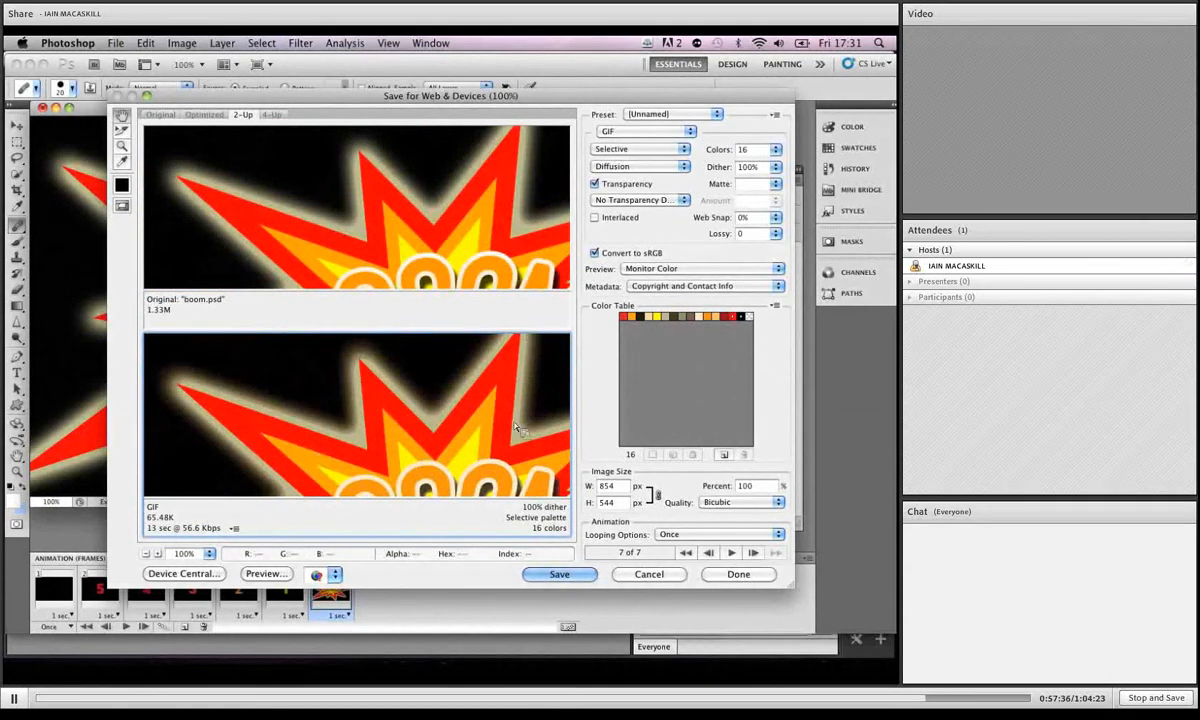
Step: Set the GIF palette to 32 colors and delete the sixth swatch in the second row of its color table
click(775, 149)
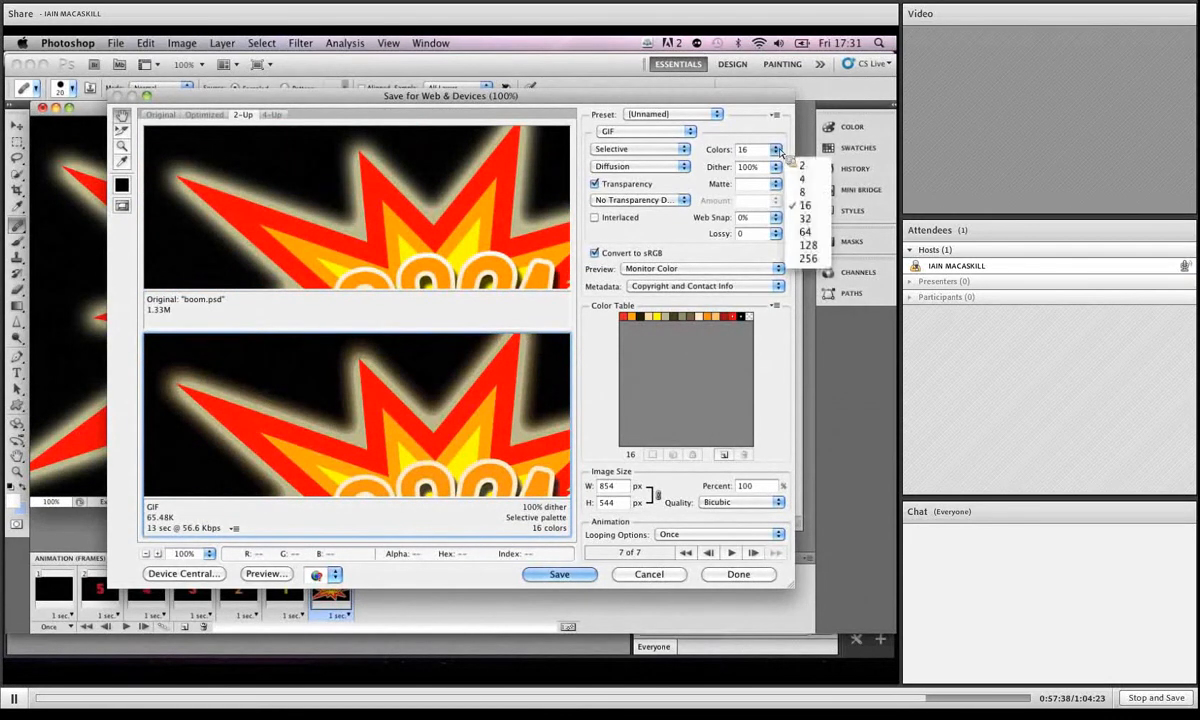
click(804, 219)
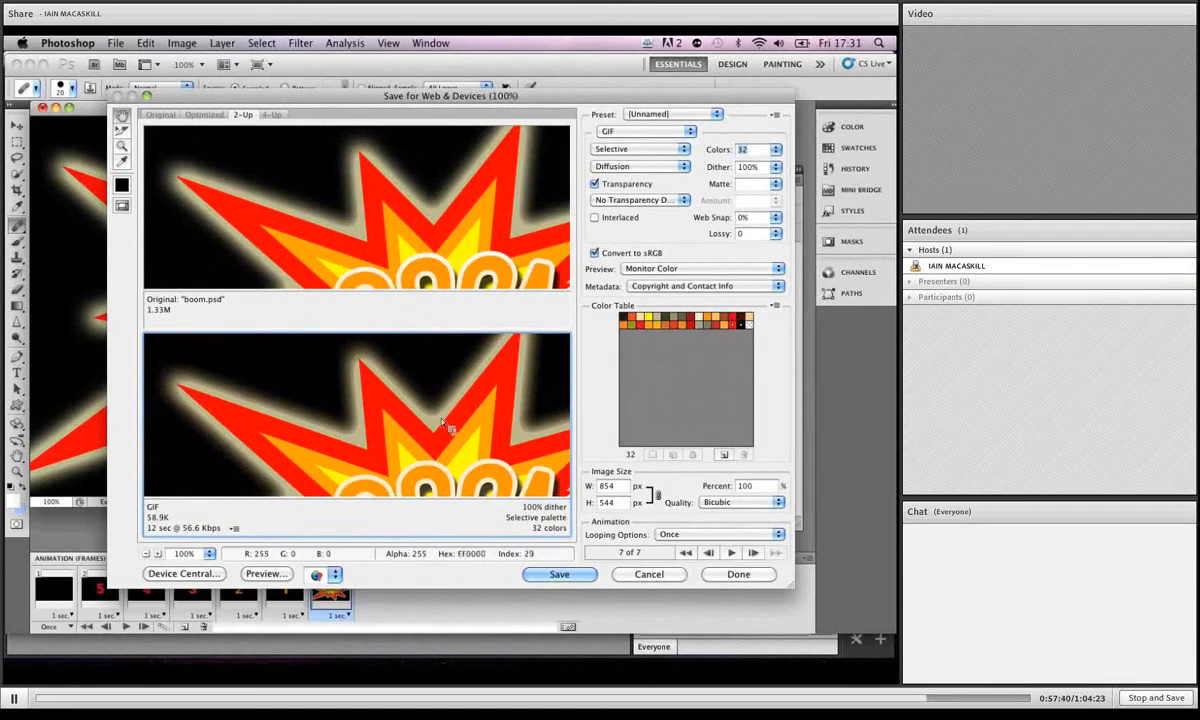
scroll(442, 423, down, 3)
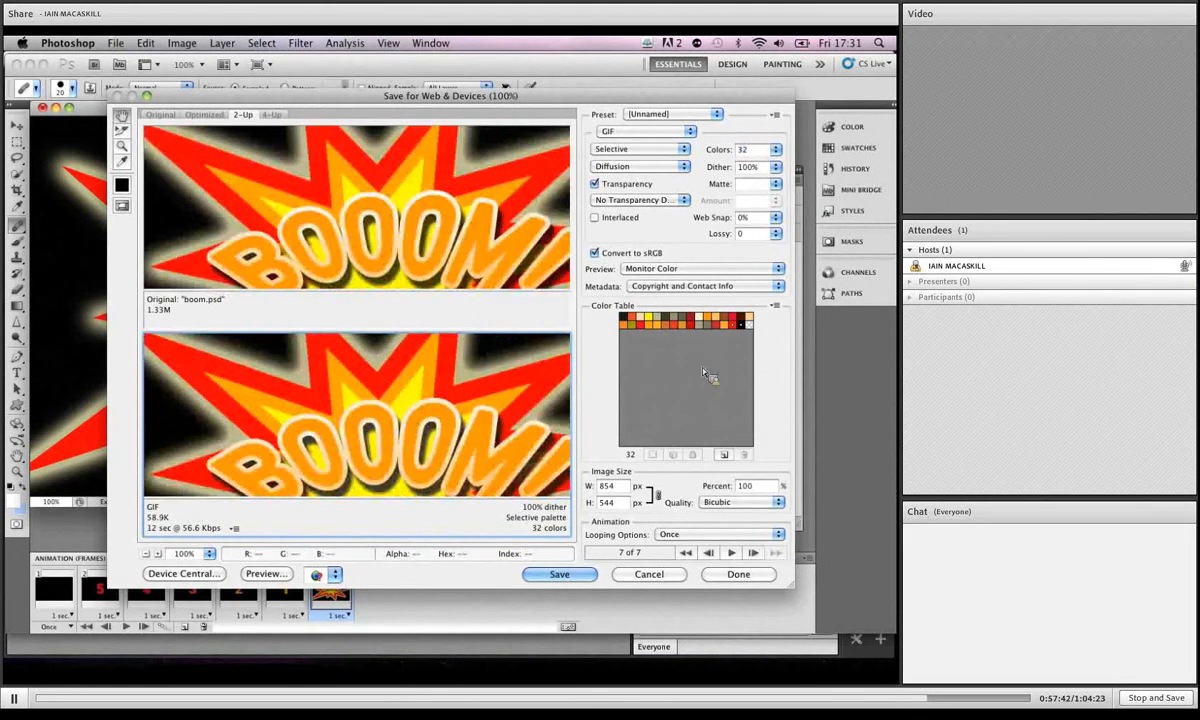
click(667, 326)
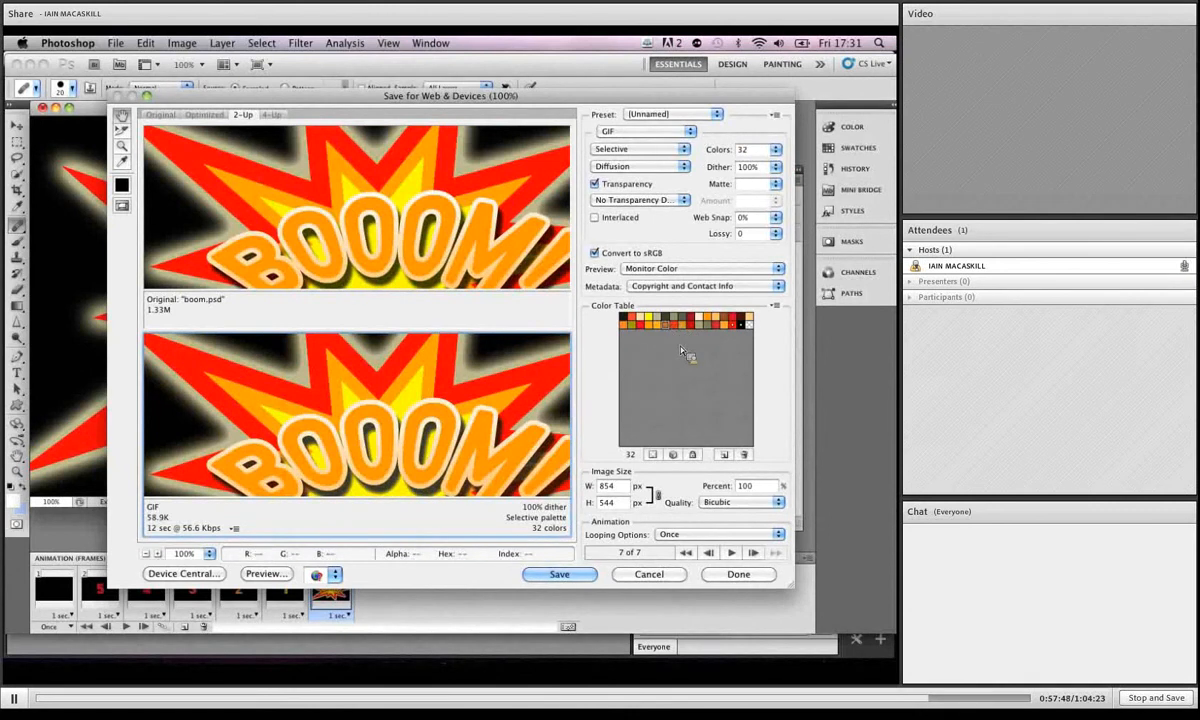
click(744, 455)
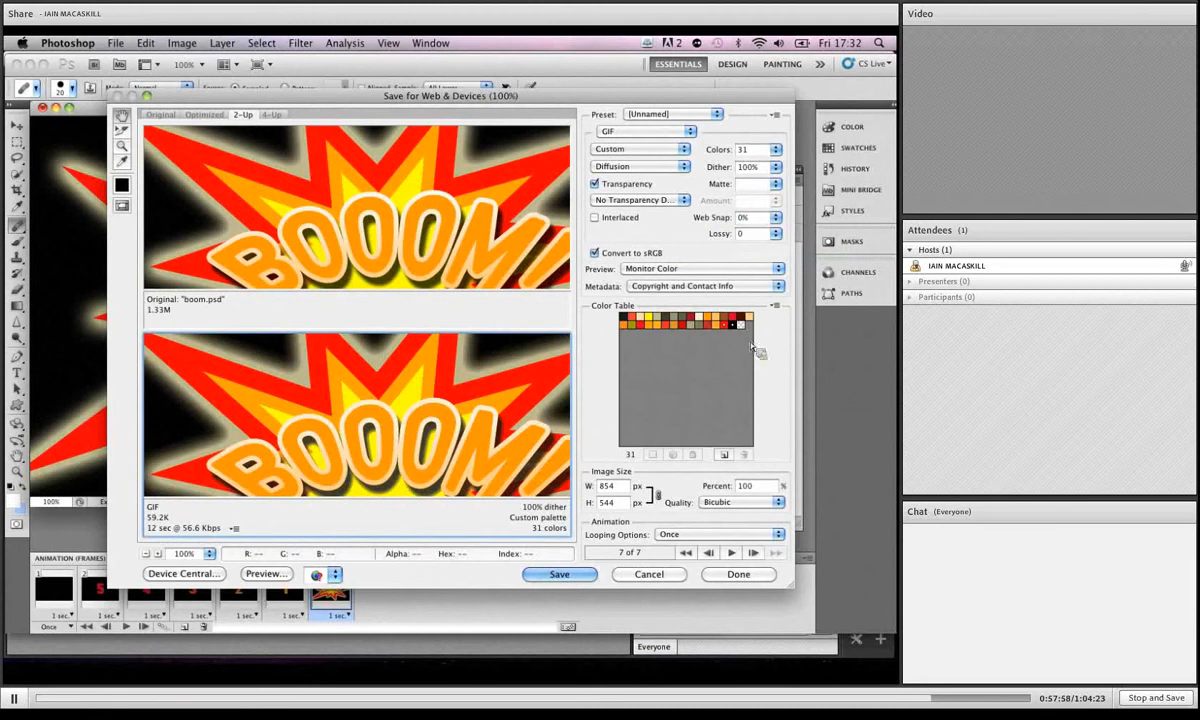
Step: Save the optimized animation as boom.gif on the Desktop, using the Images Only format and Default Settings
click(559, 574)
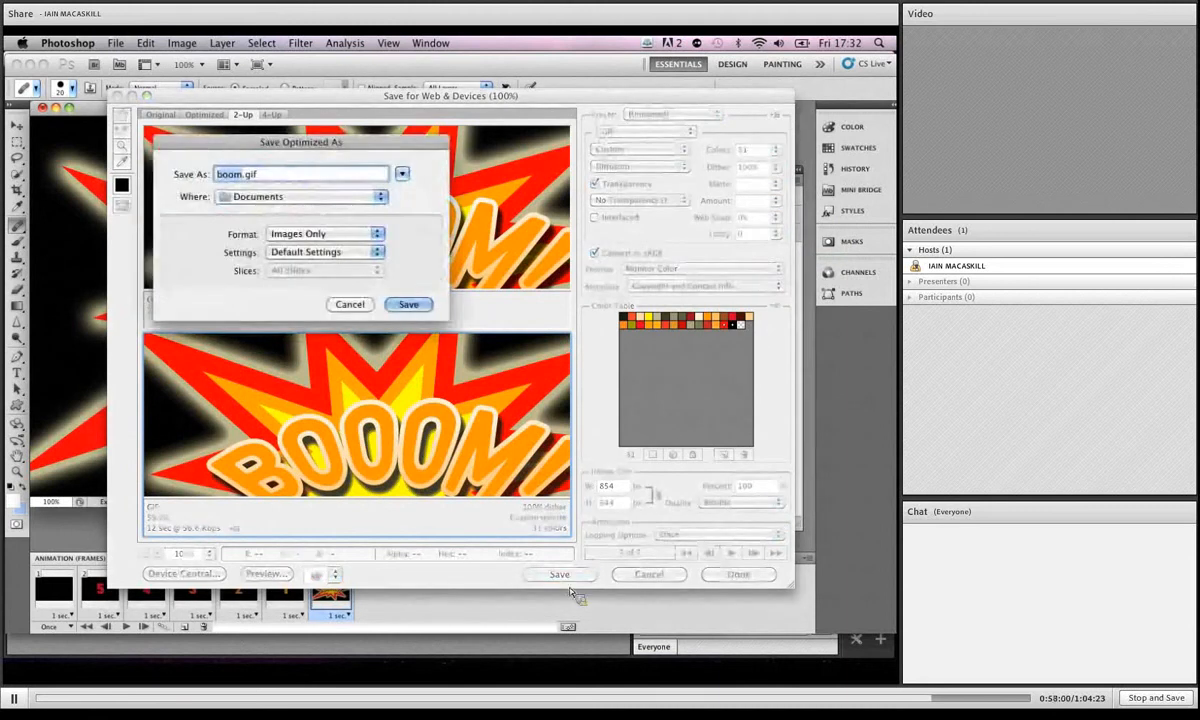
click(350, 198)
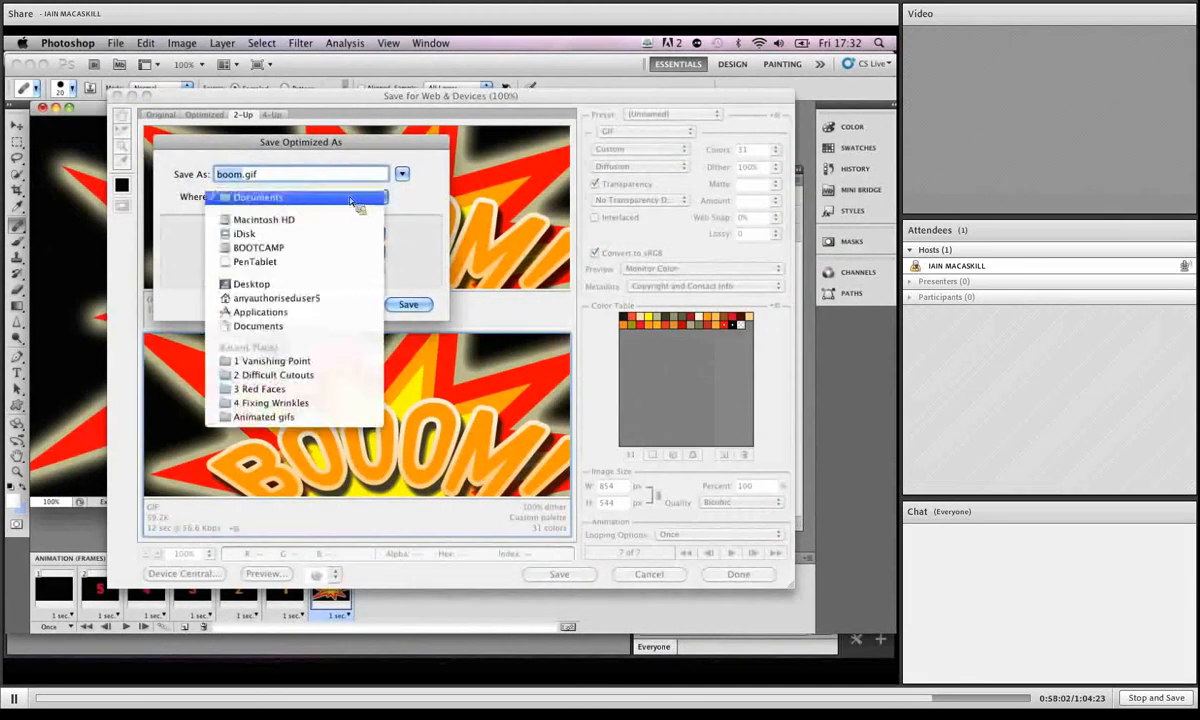
click(262, 284)
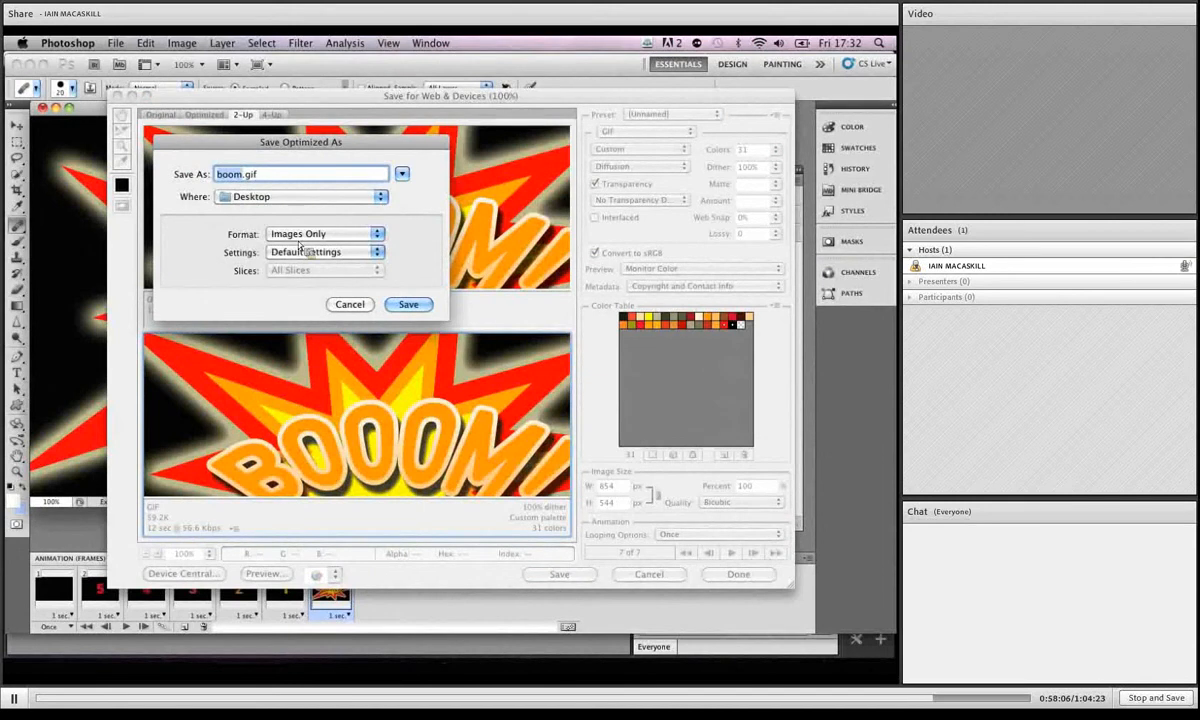
click(340, 236)
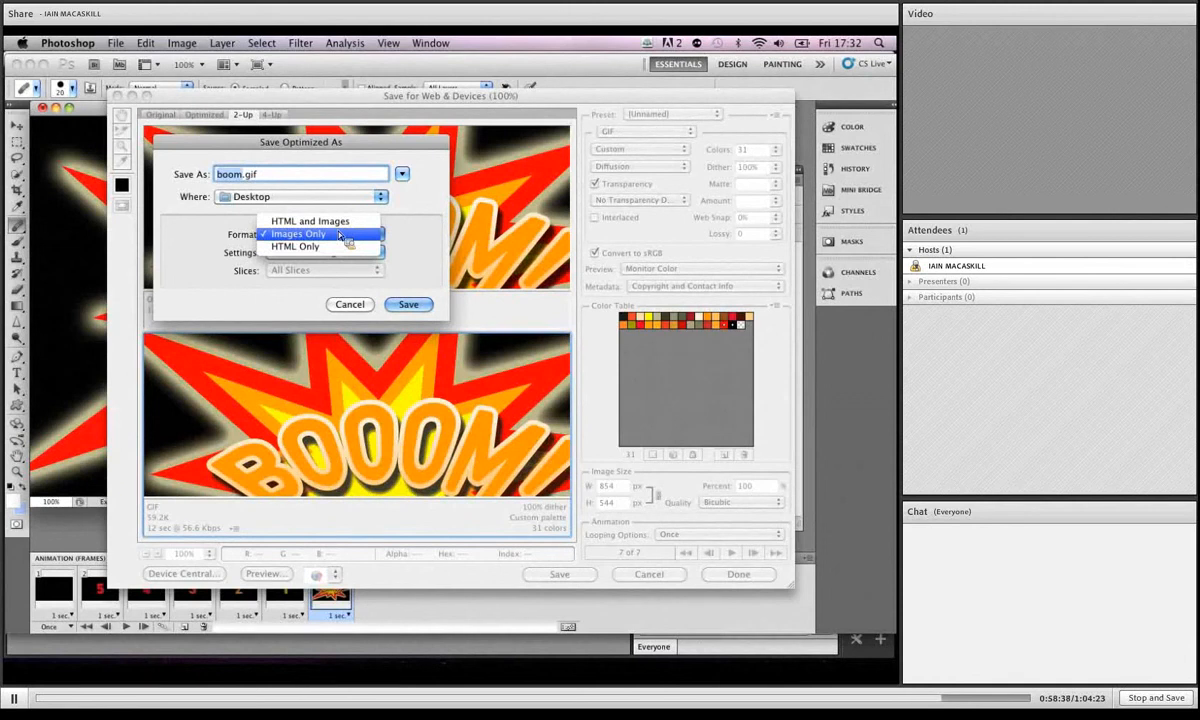
click(342, 236)
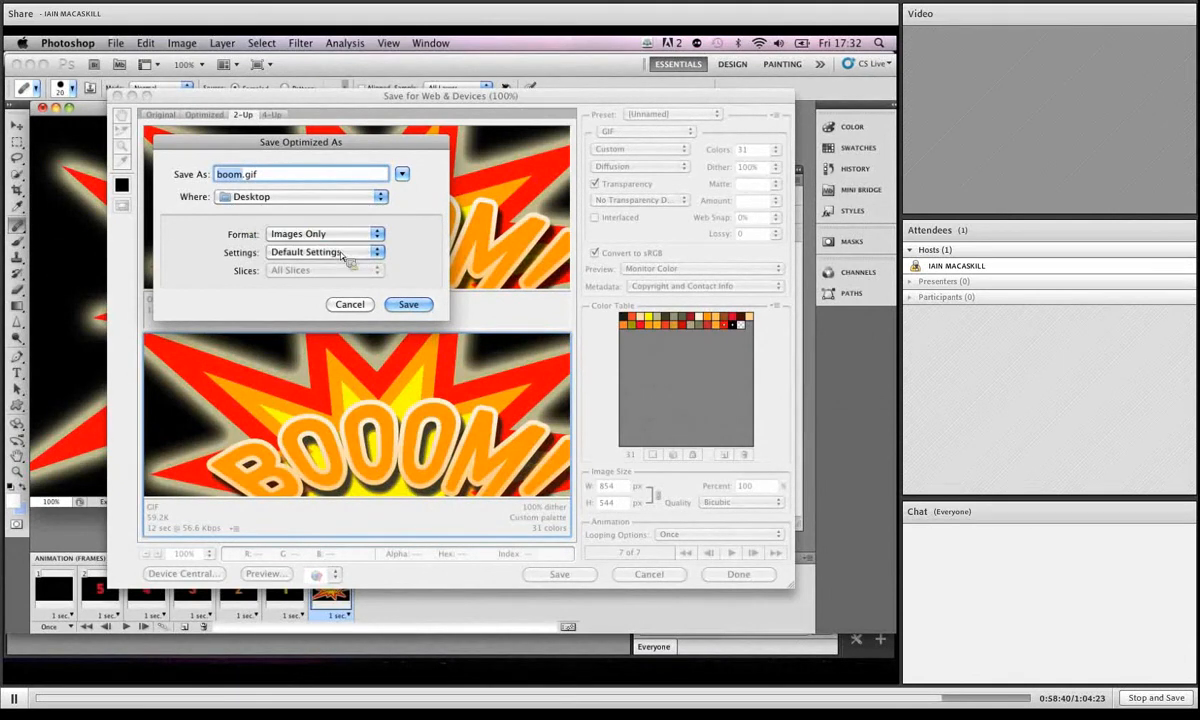
click(406, 304)
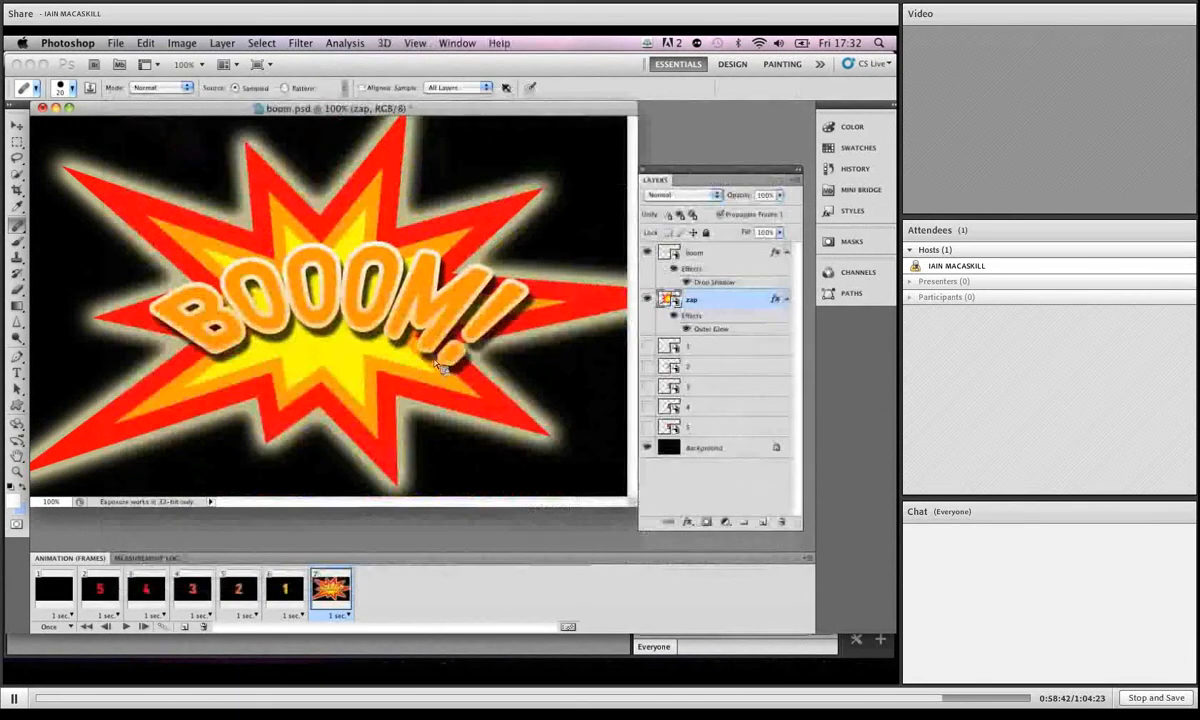
Step: Close boom.psd without saving the changes
click(42, 107)
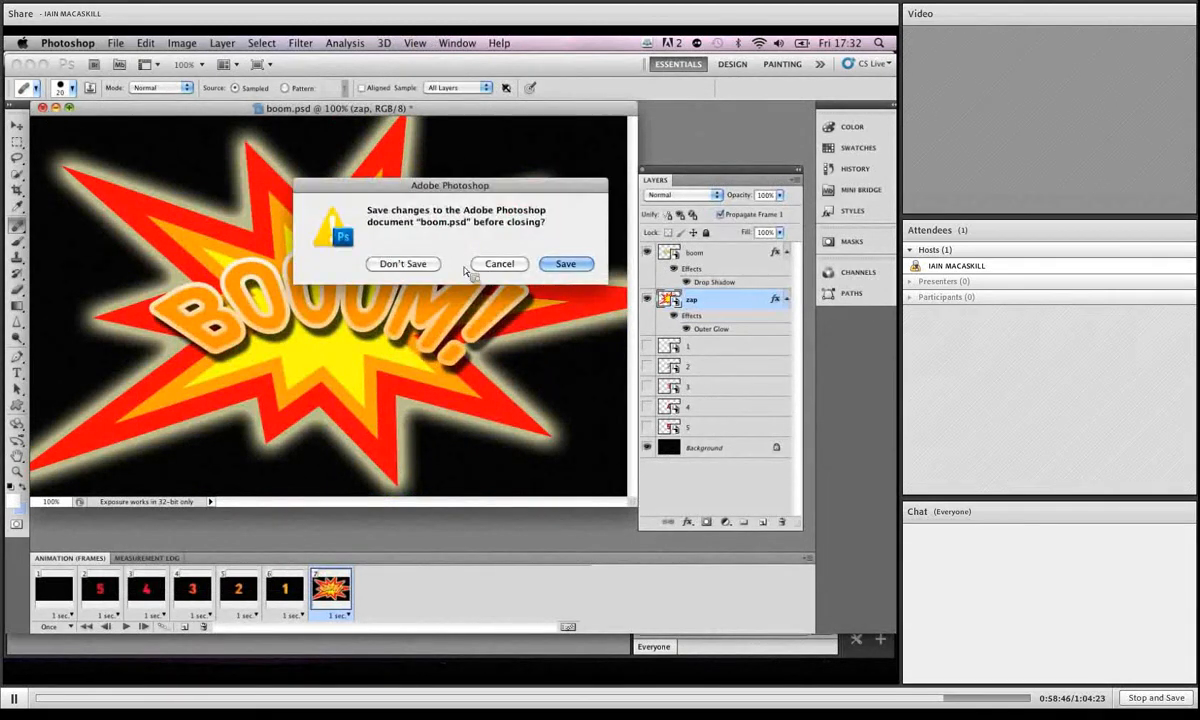
click(499, 266)
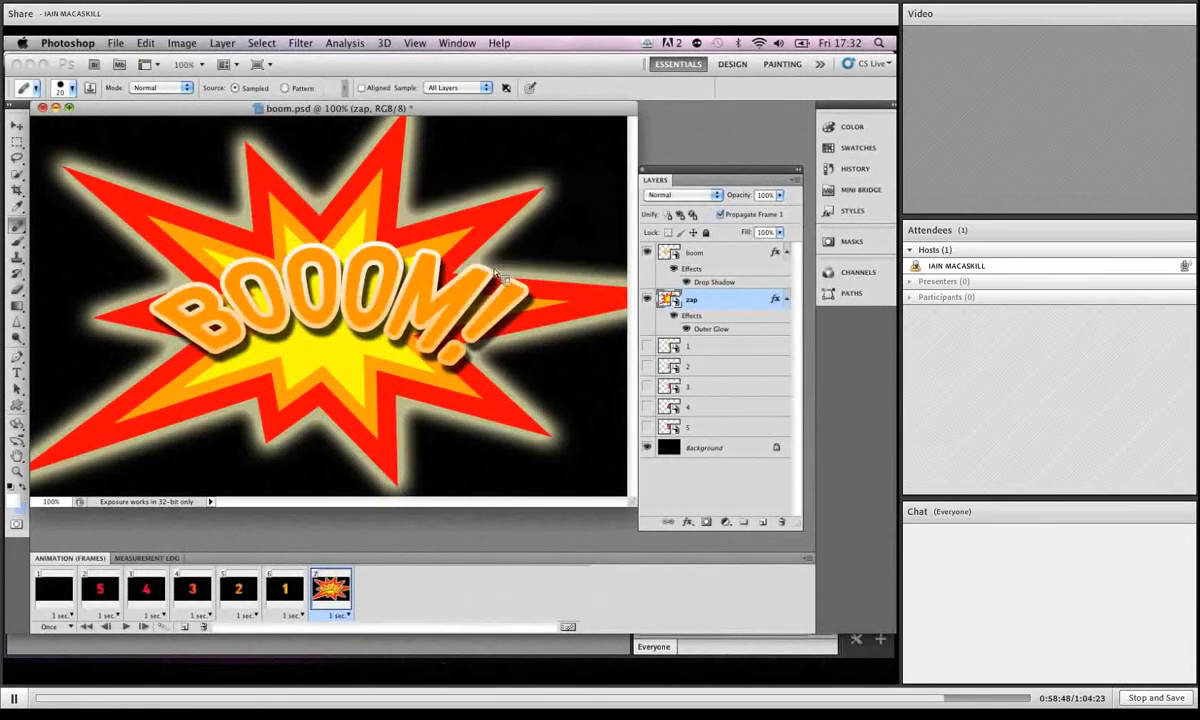
click(42, 107)
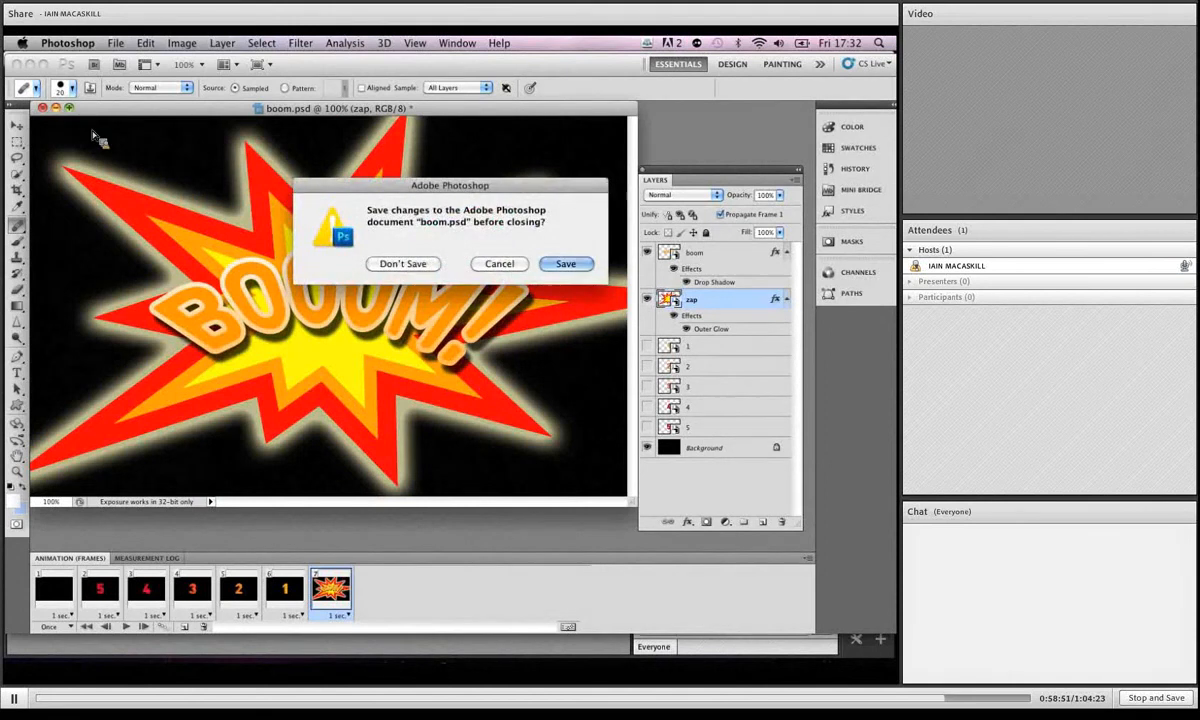
key(d)
Step: Minimize the Photoshop, Illustrator and Adobe Connect windows, and move boom.gif to open space on the desktop
click(32, 65)
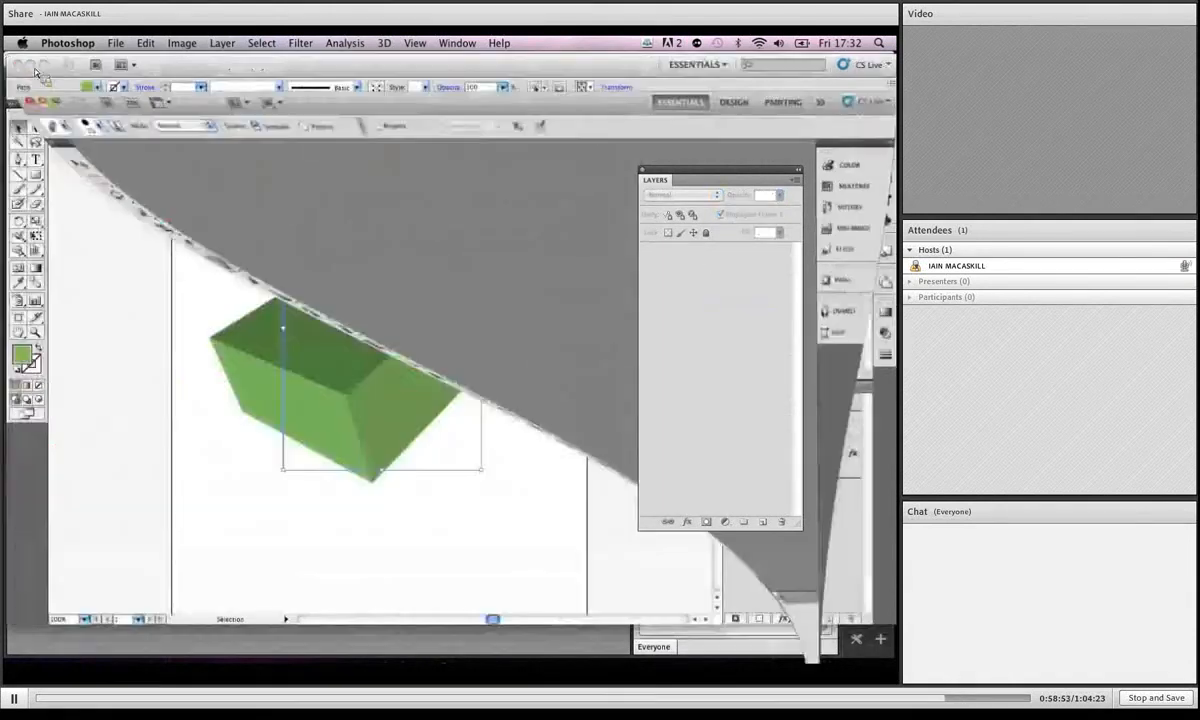
click(31, 64)
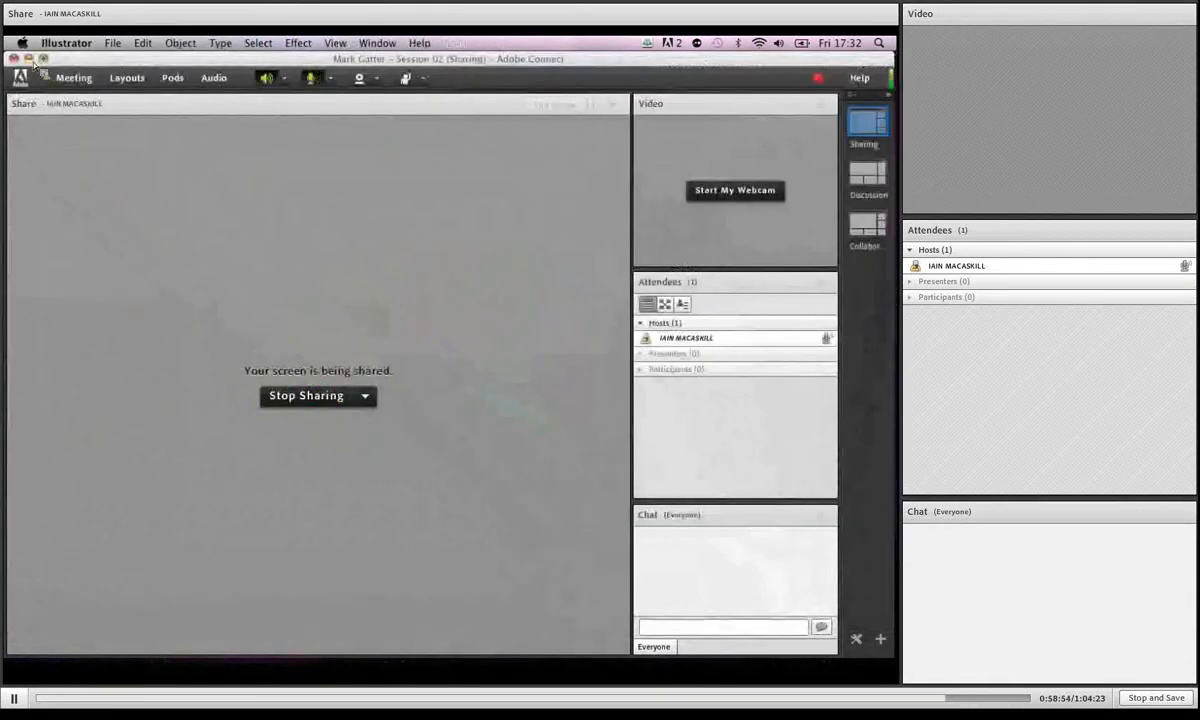
click(32, 62)
drag(452, 122, 409, 141)
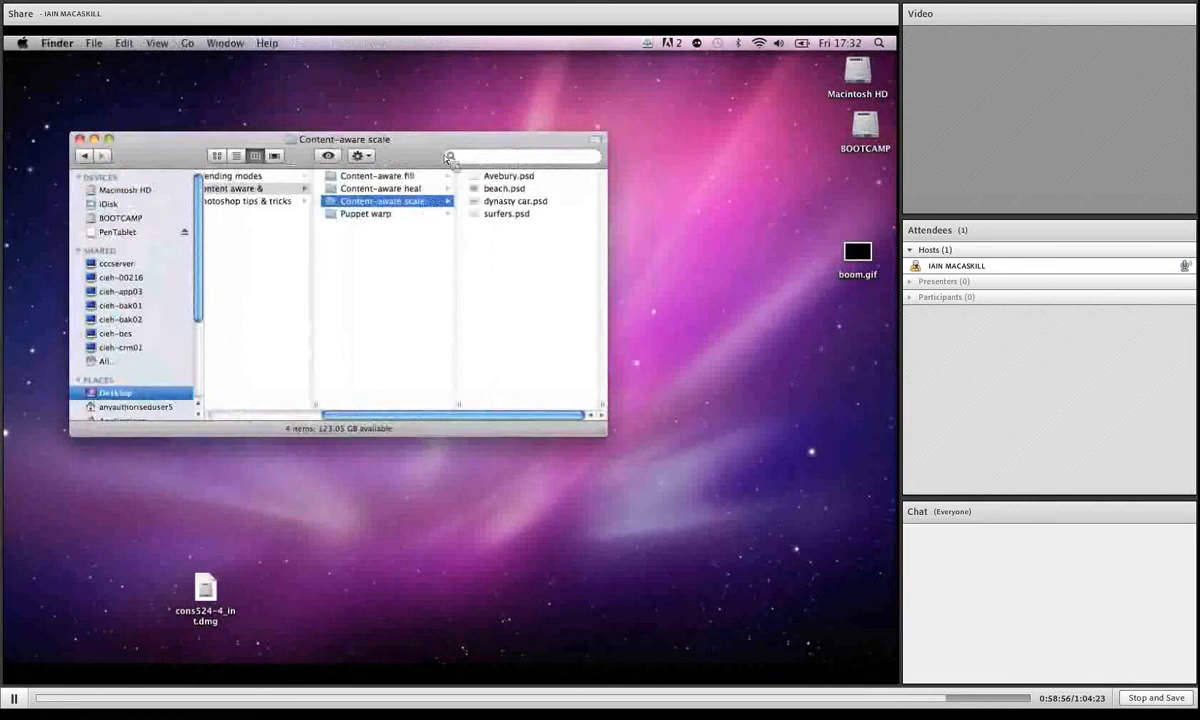
drag(857, 255, 733, 338)
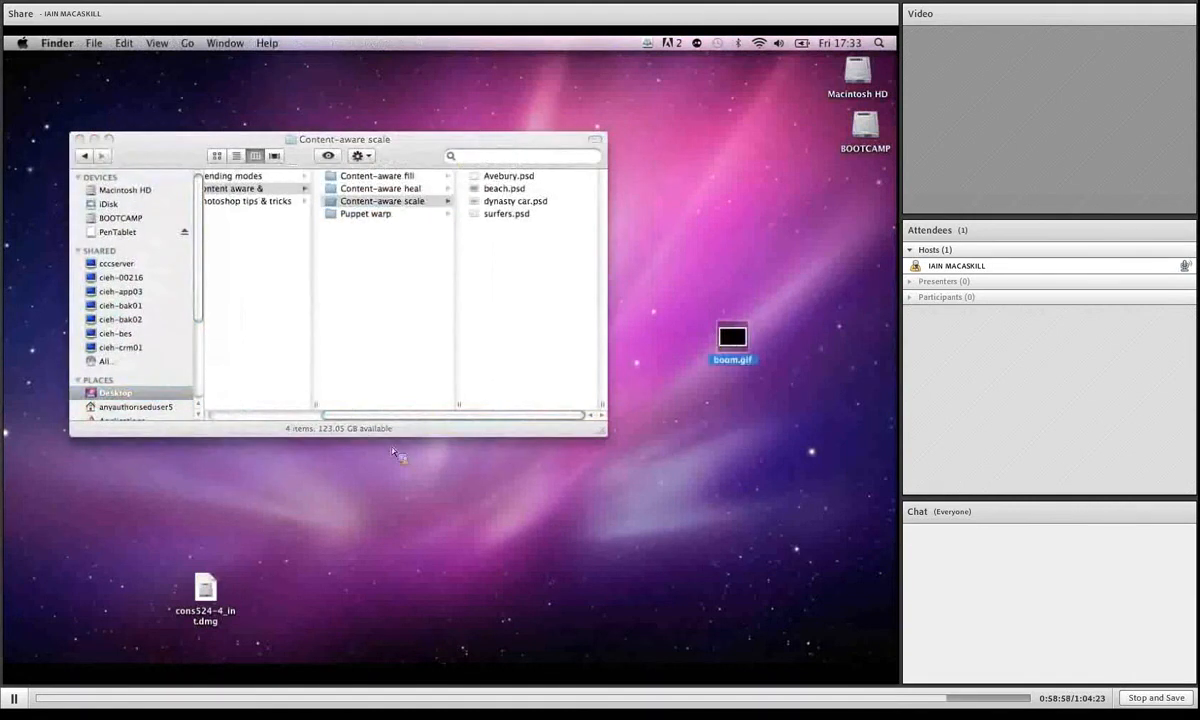
Step: Switch to Safari, view boom.gif from the Desktop in a new browser window, and close the animation's window
mouse_move(188, 670)
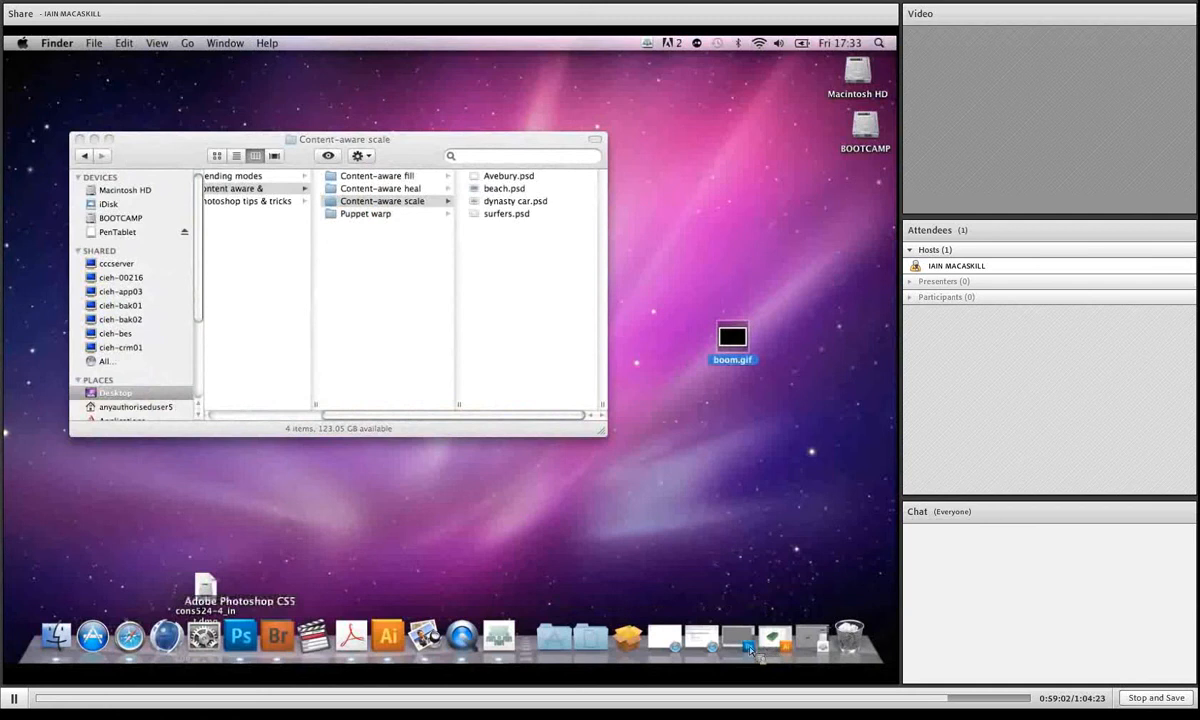
click(129, 636)
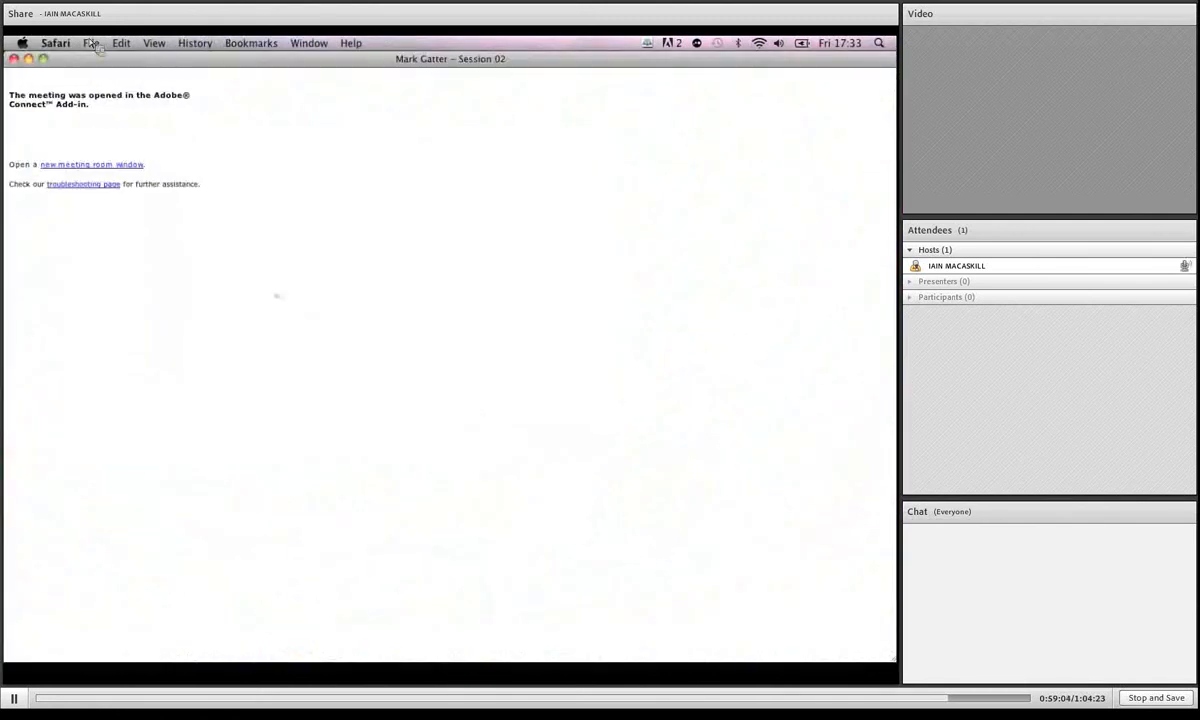
click(91, 43)
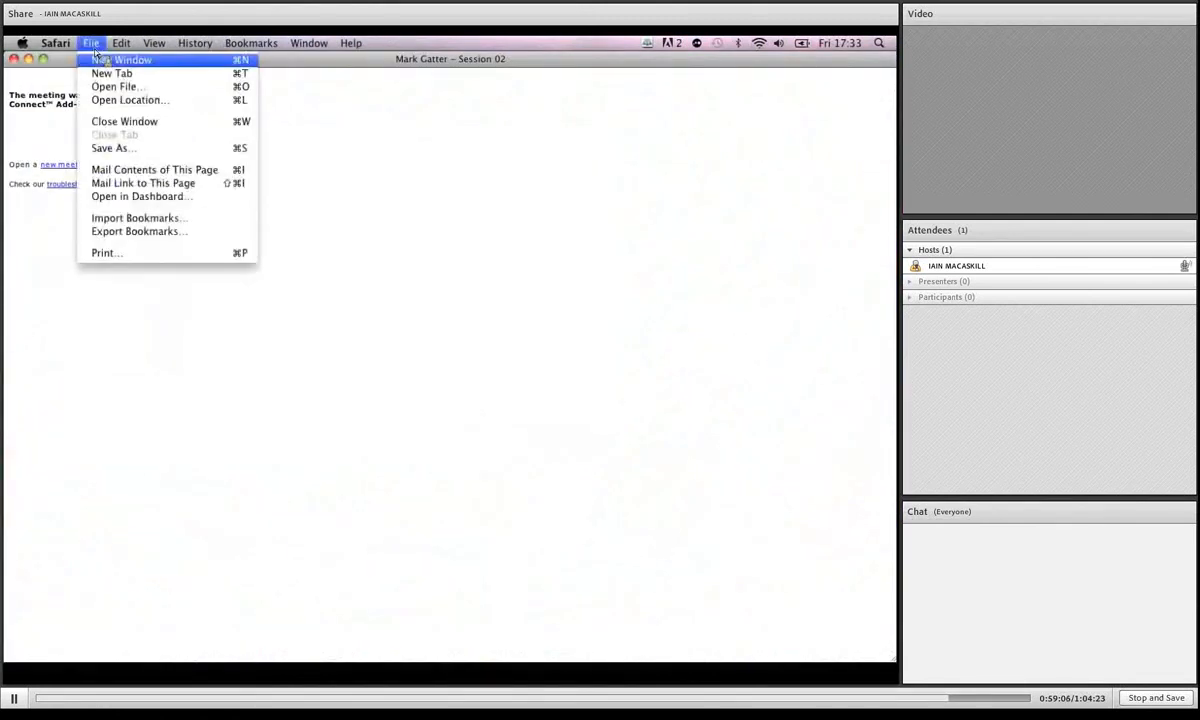
click(96, 56)
click(91, 44)
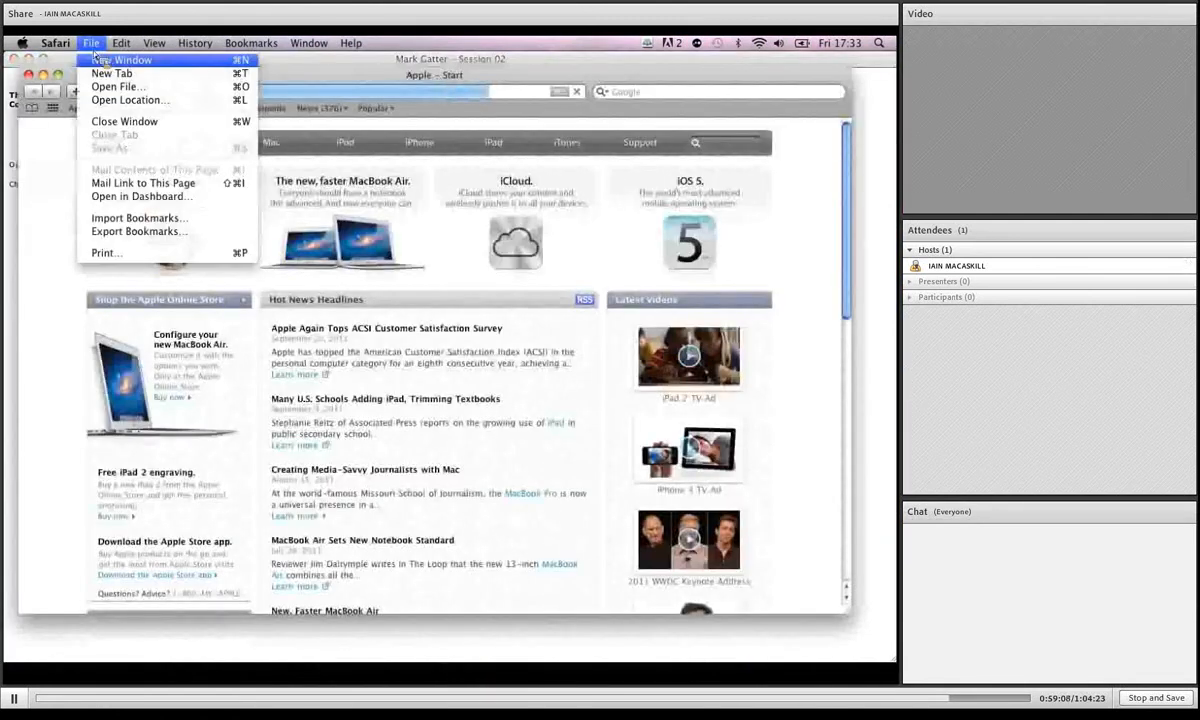
click(97, 87)
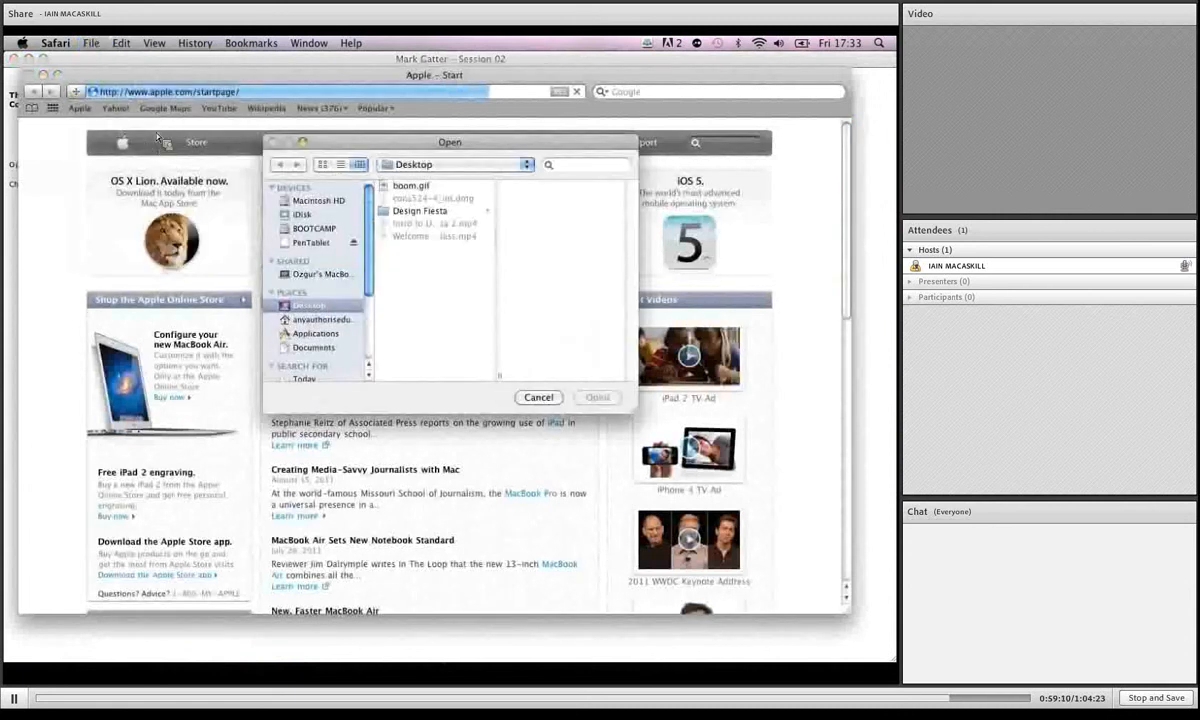
click(410, 186)
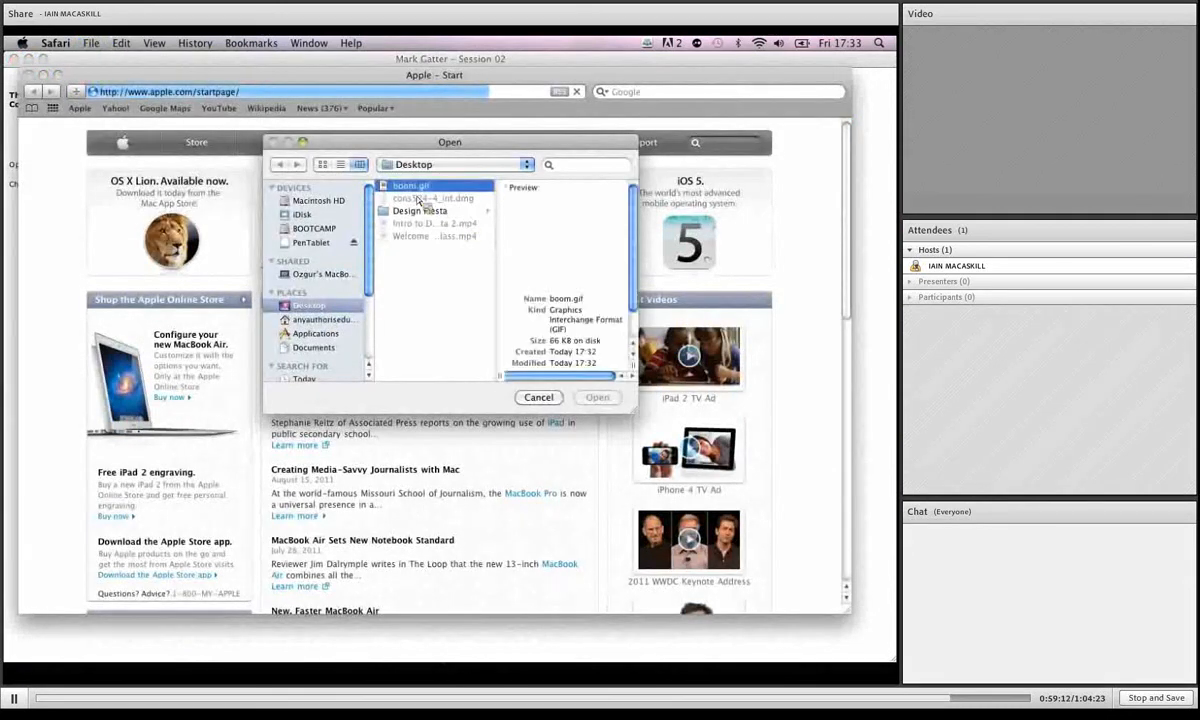
click(597, 397)
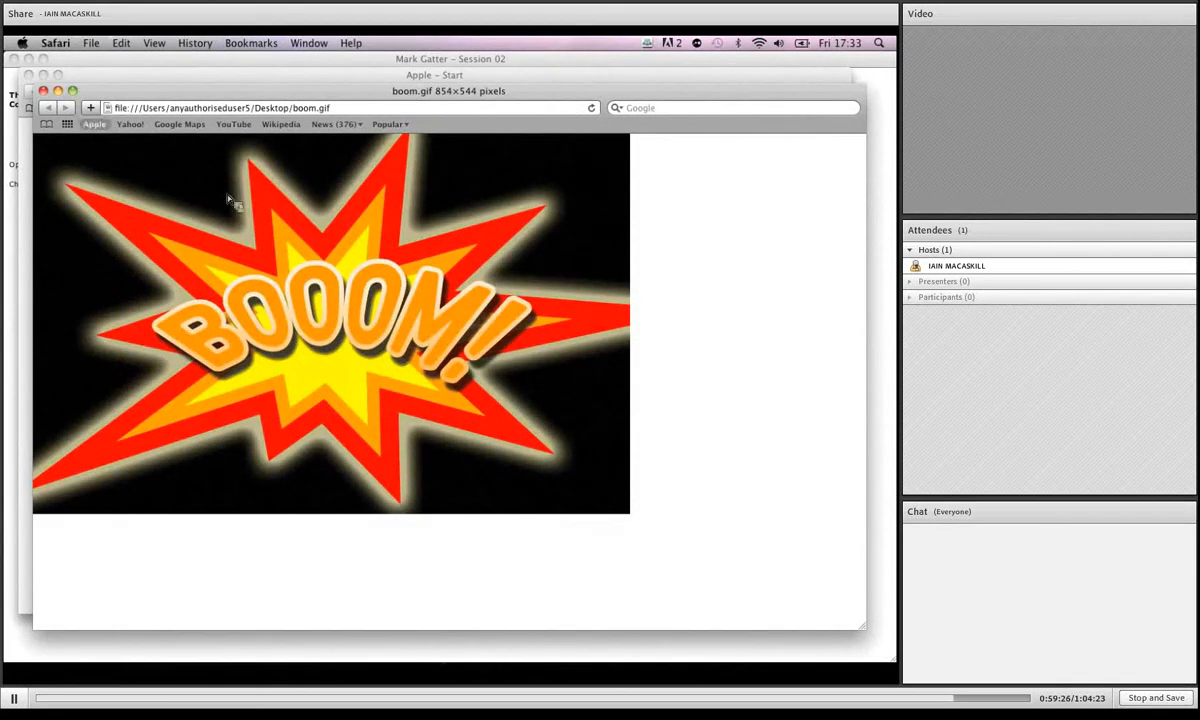
click(43, 91)
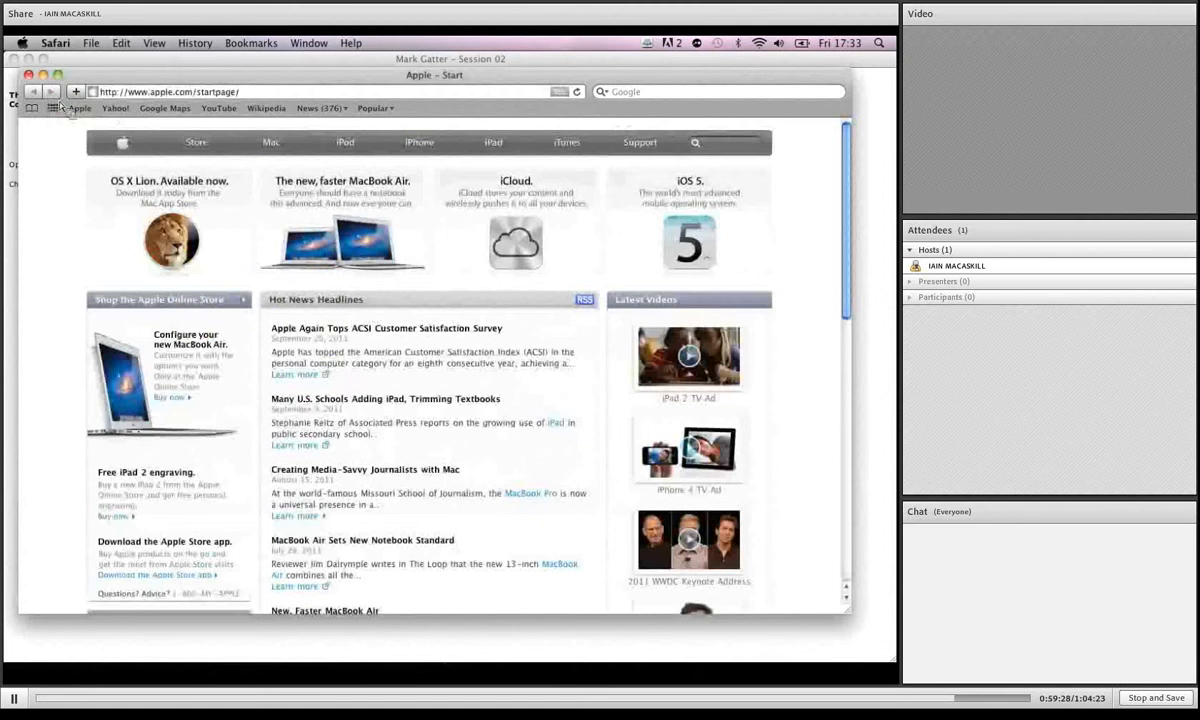
Step: Open a new browser window and view Mr-Young-Transforms.gif from the Animated gifs folder
click(90, 45)
click(100, 60)
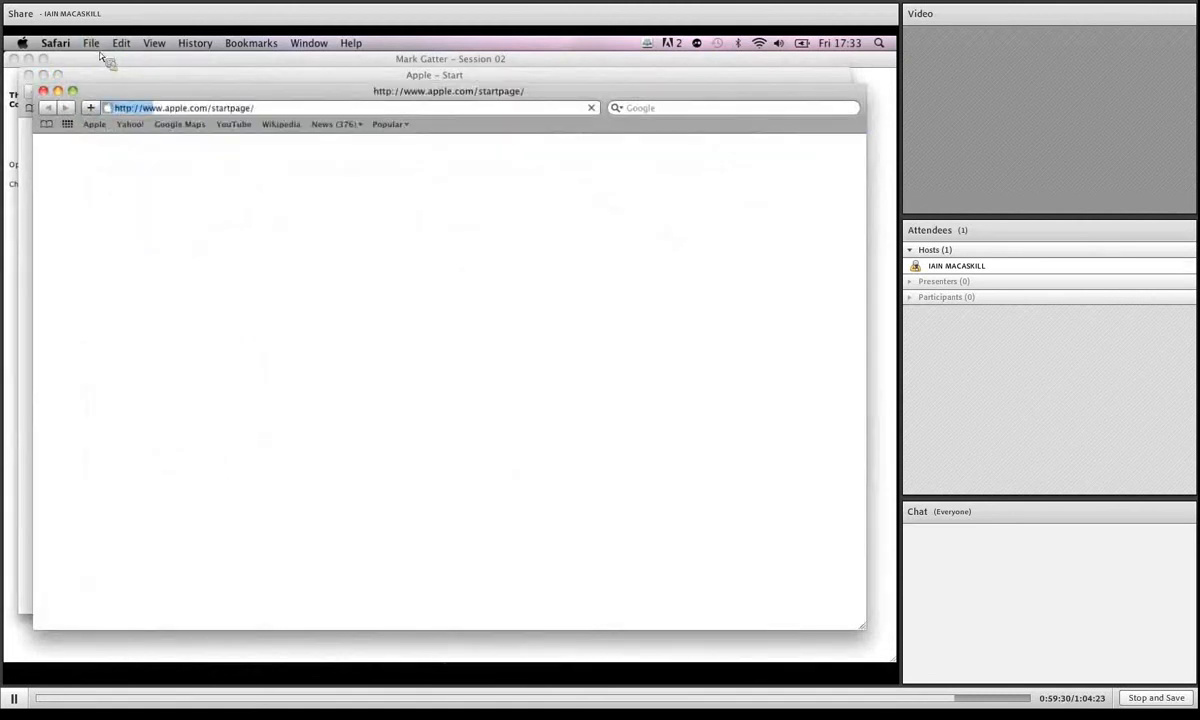
click(90, 43)
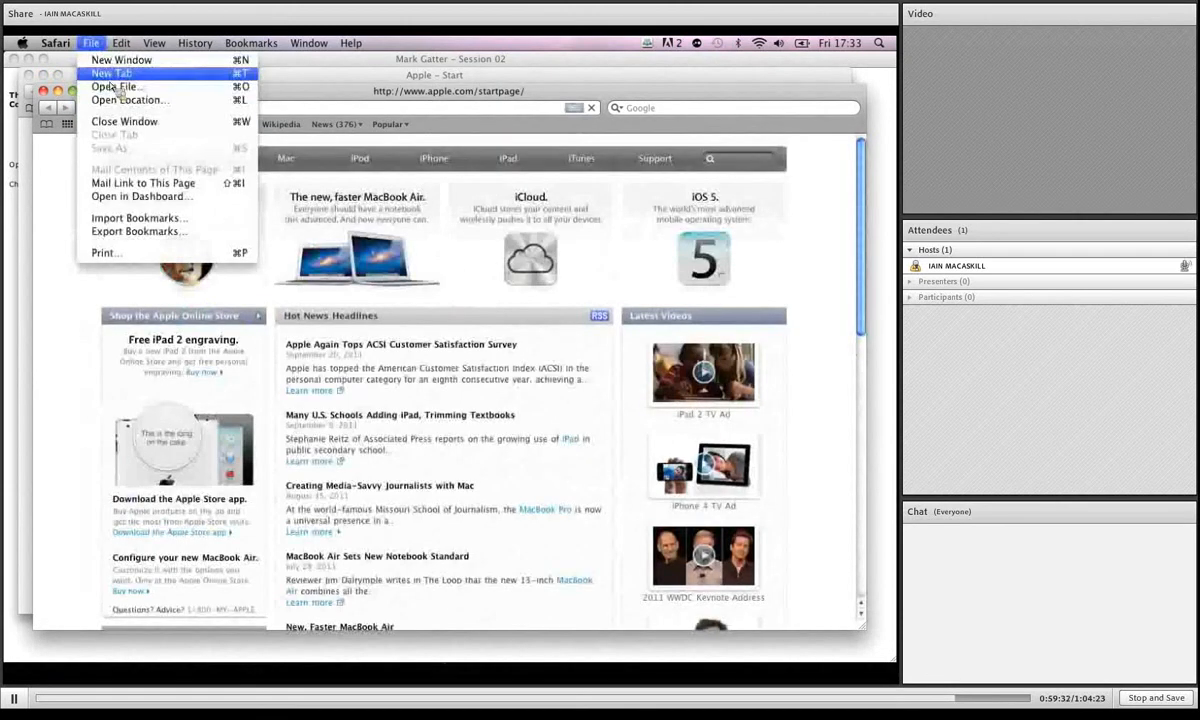
click(112, 84)
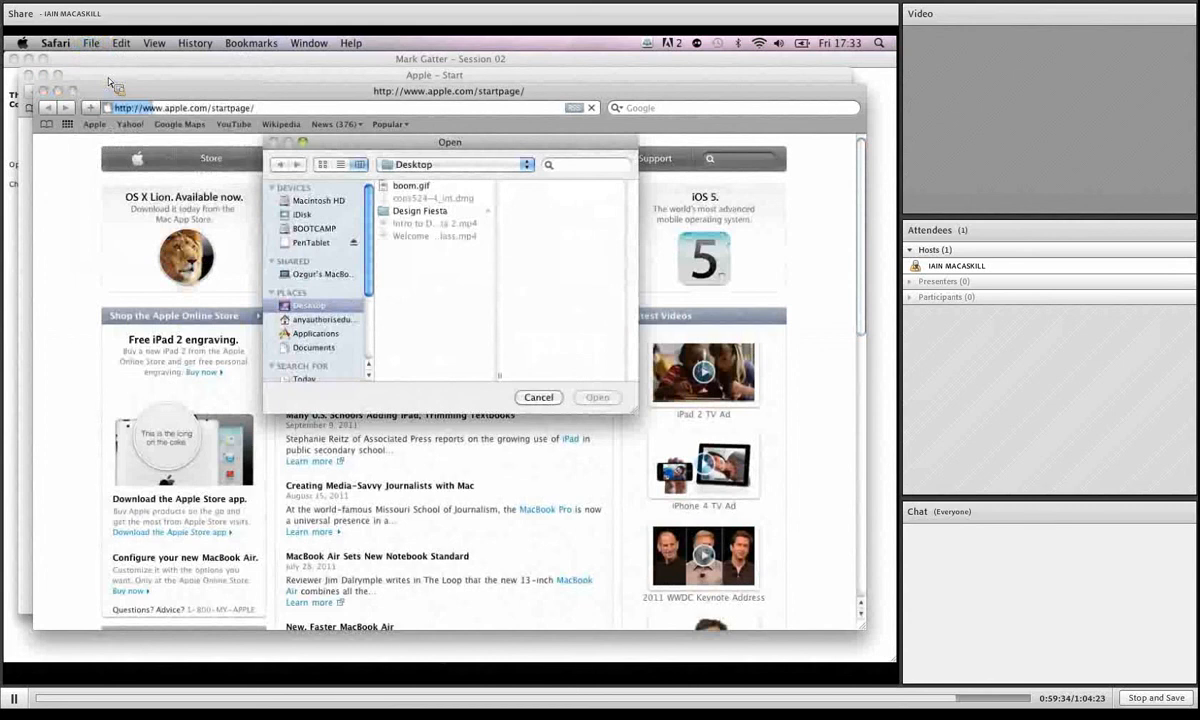
click(465, 164)
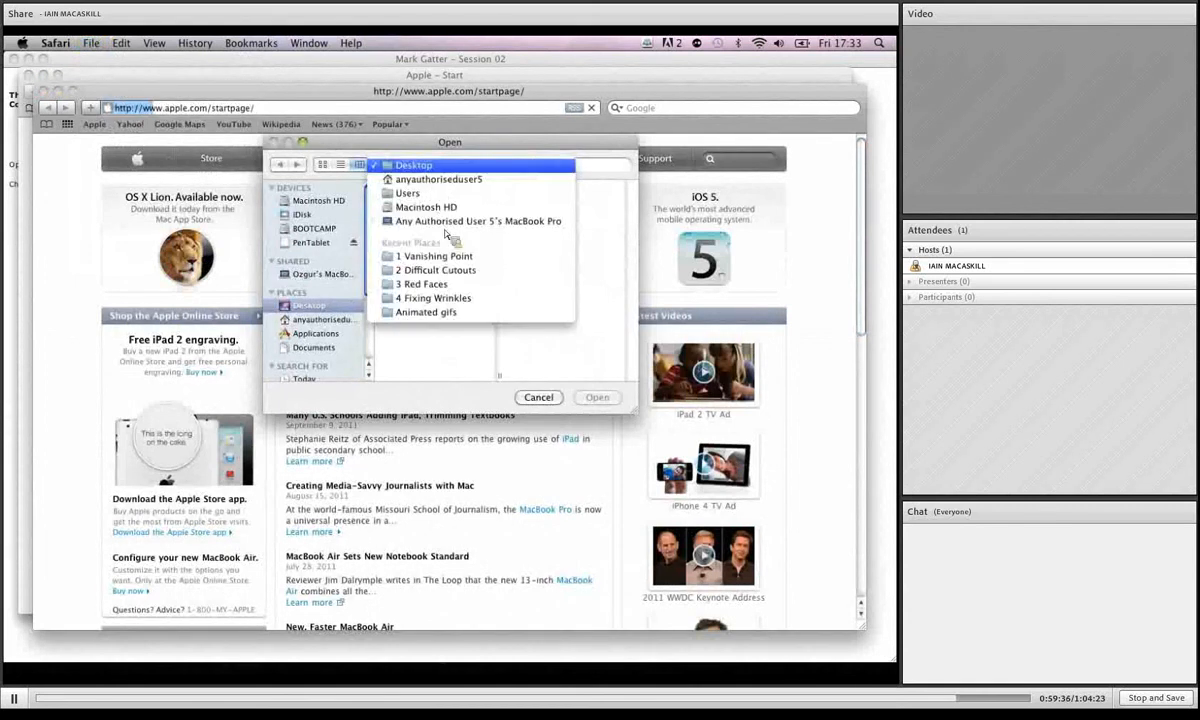
click(454, 318)
click(513, 197)
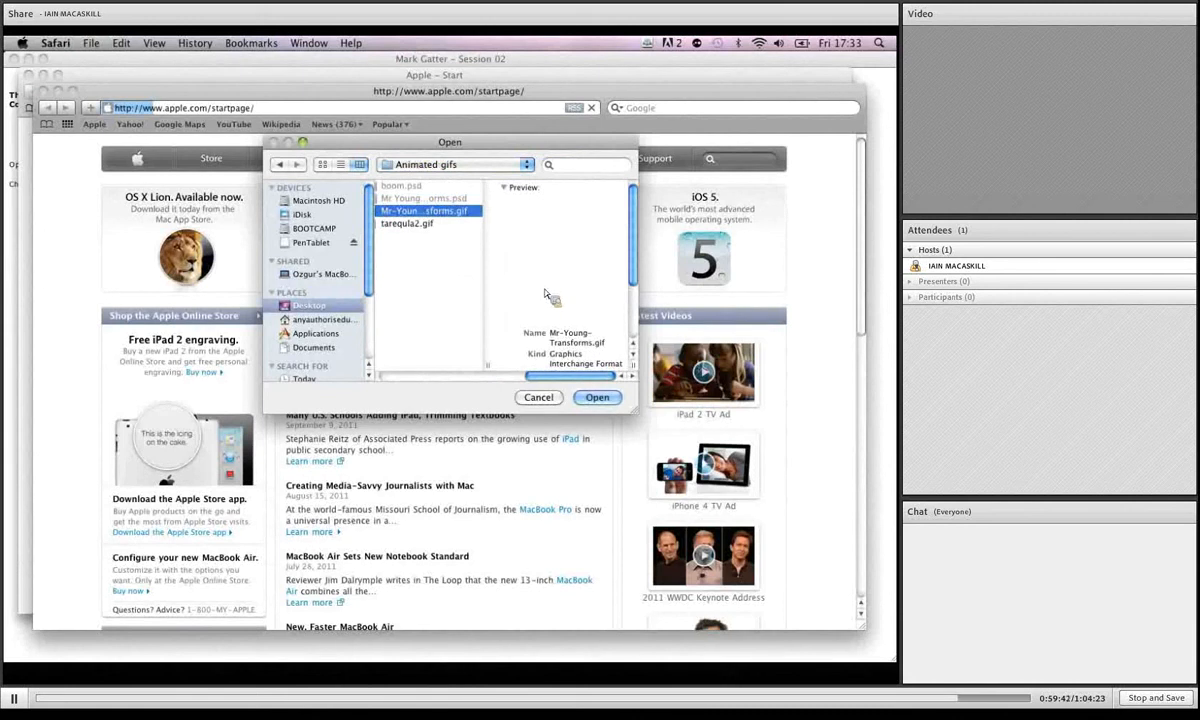
click(584, 400)
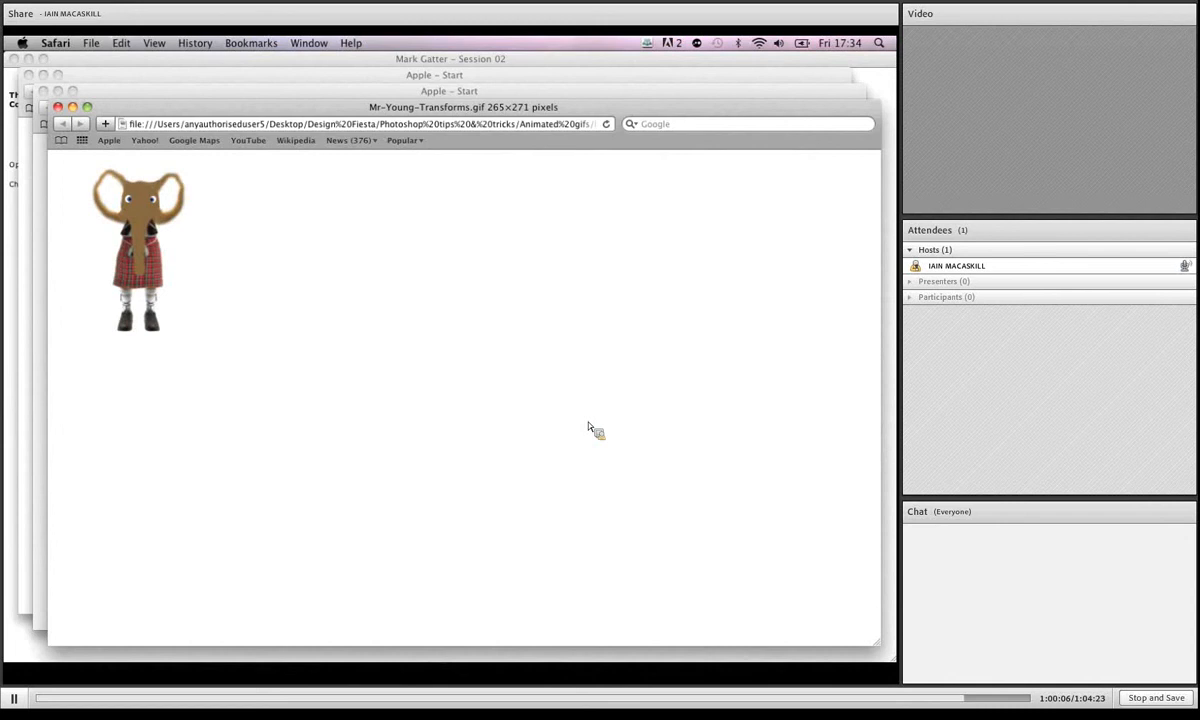
Step: Close the Mr-Young-Transforms.gif window and the two Apple start page windows
click(58, 107)
click(43, 91)
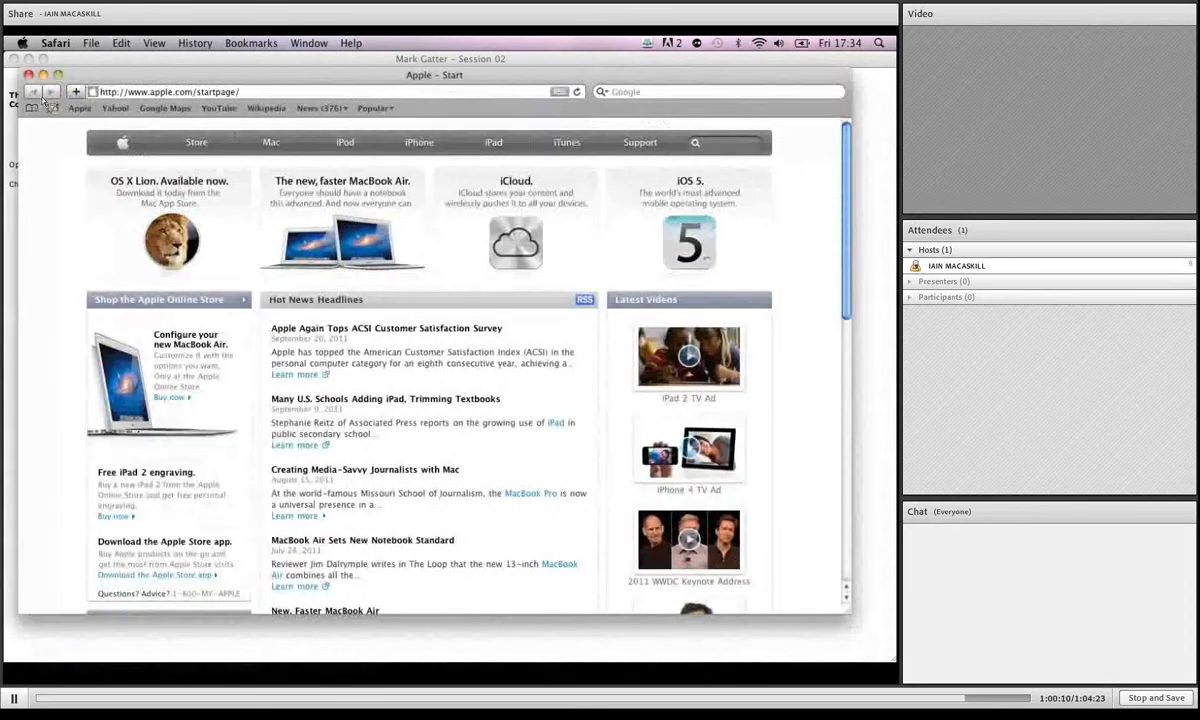
click(30, 76)
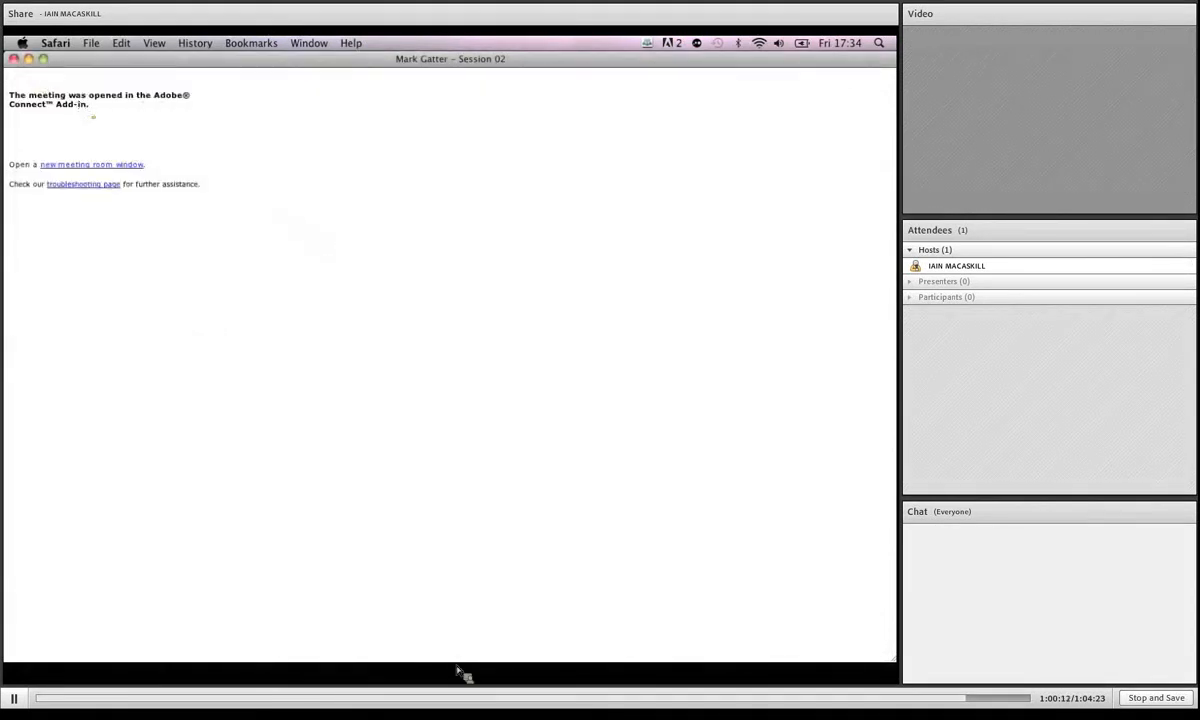
Step: Switch to Photoshop and open charlie.jpg from the 2 Difficult Cutouts folder inside Photoshop tips & tricks
mouse_move(458, 672)
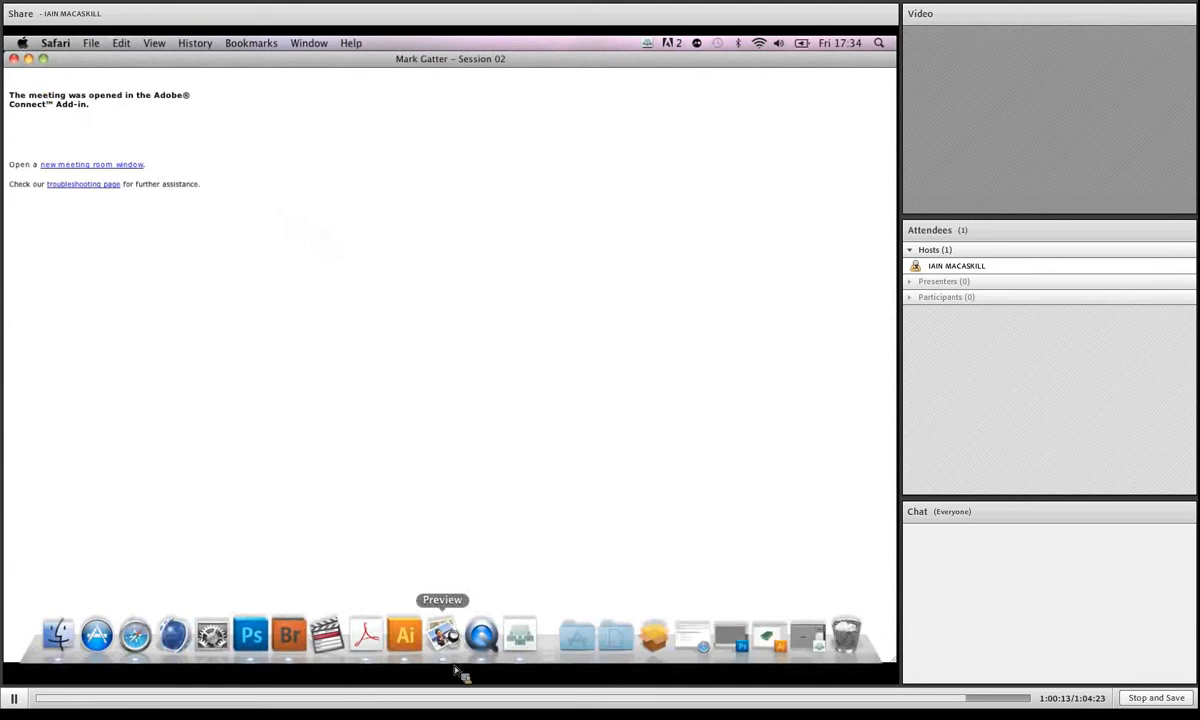
click(253, 640)
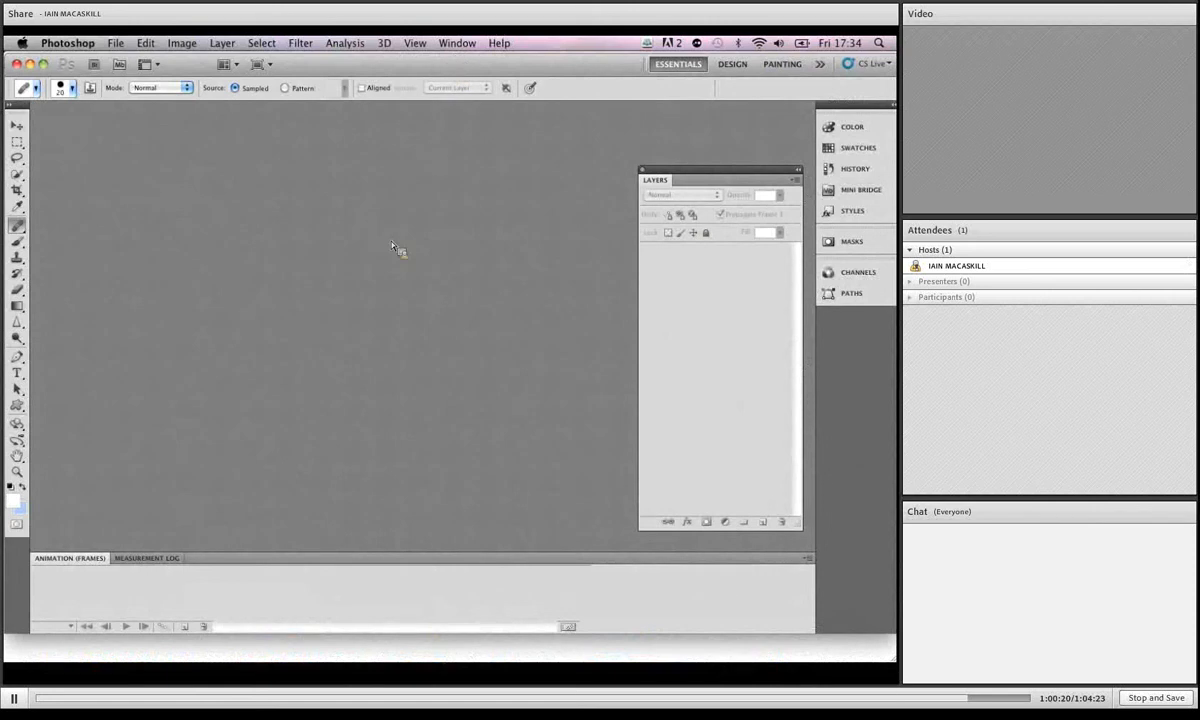
click(116, 43)
click(140, 78)
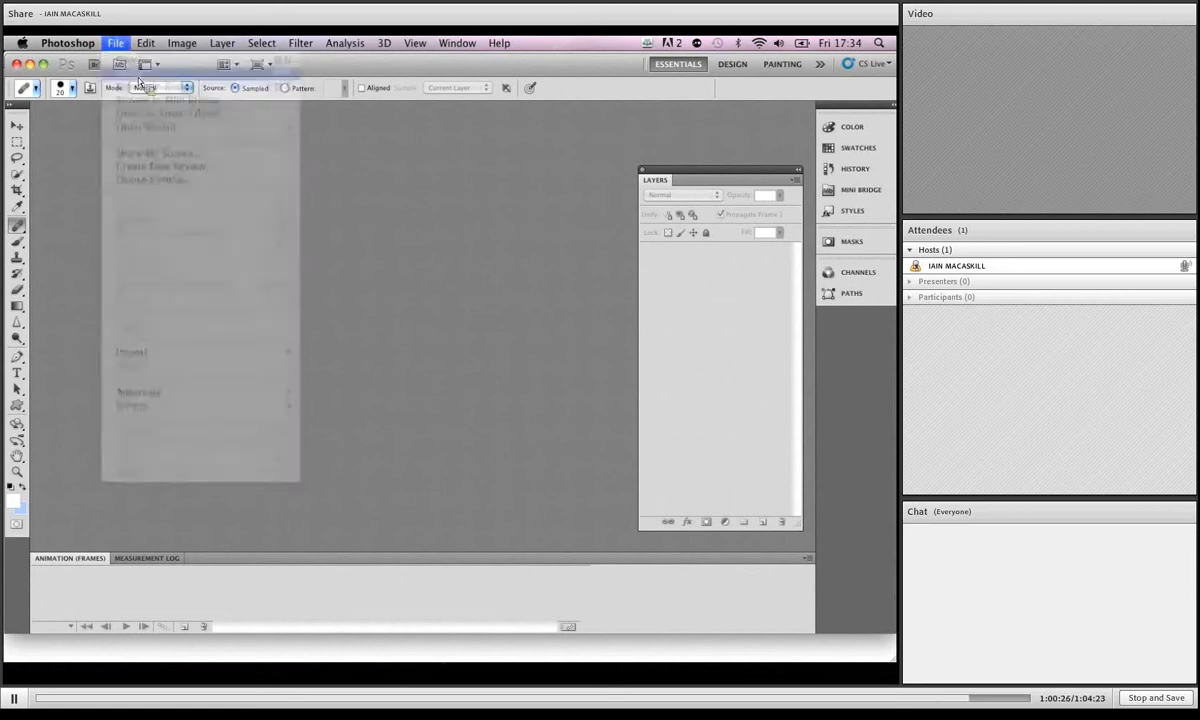
click(450, 165)
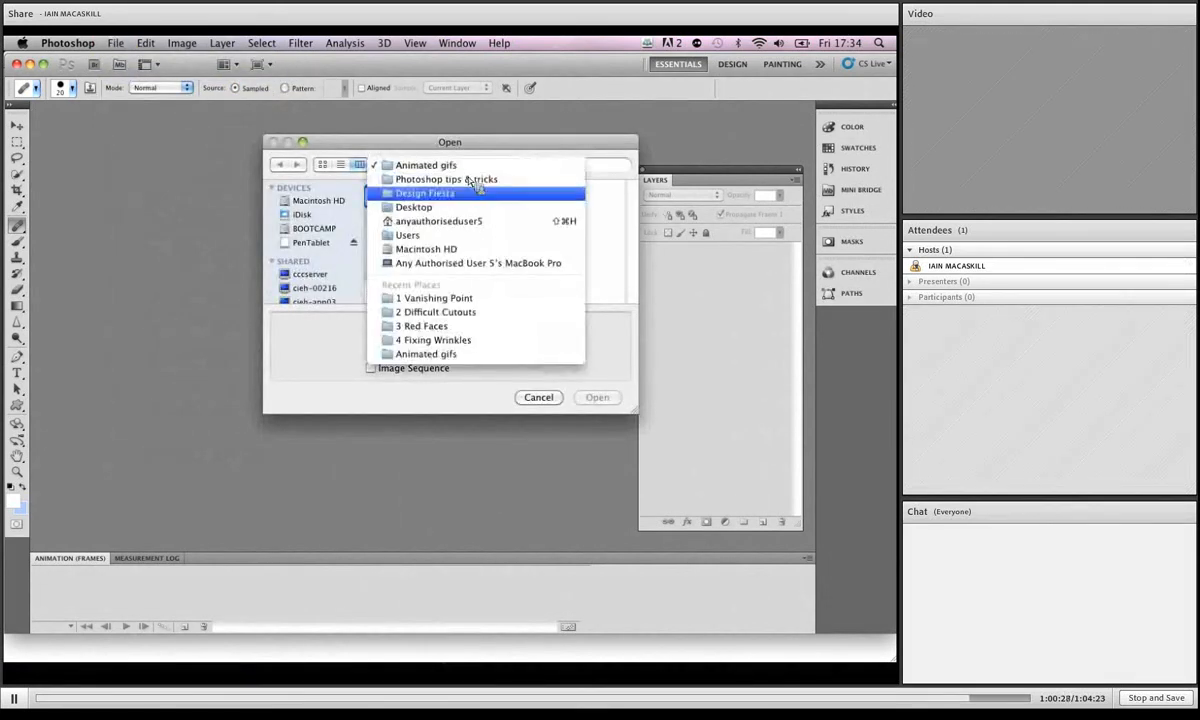
click(466, 180)
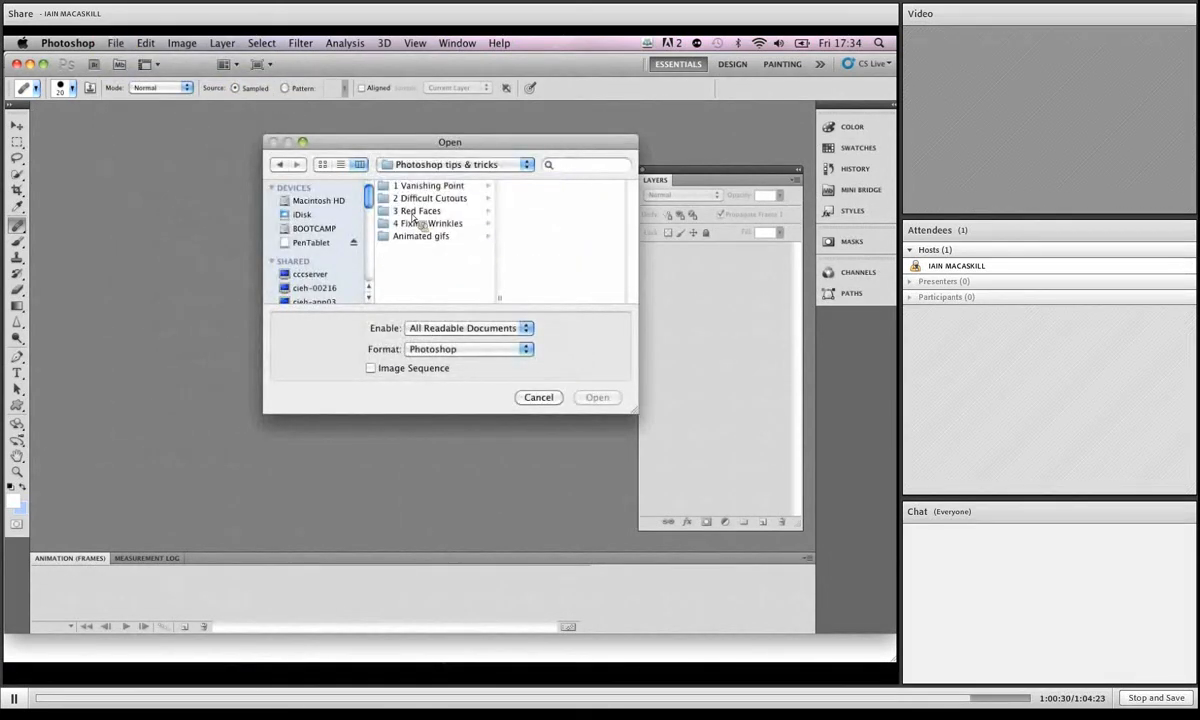
click(425, 198)
click(530, 189)
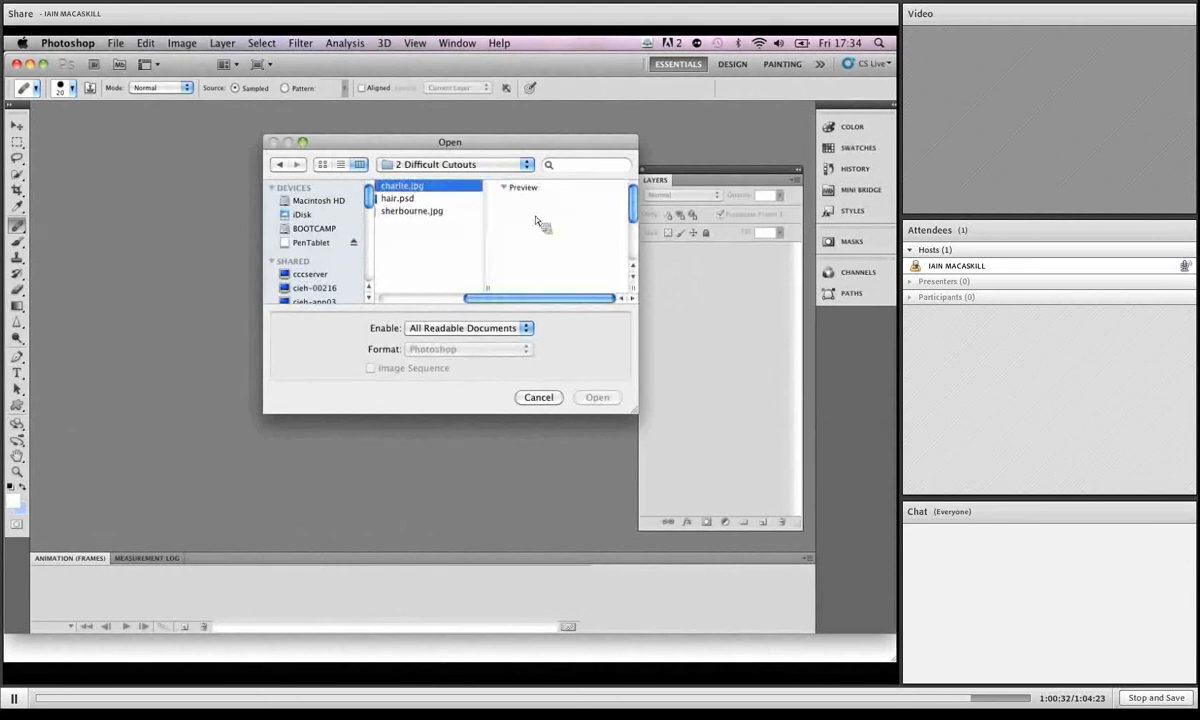
click(594, 398)
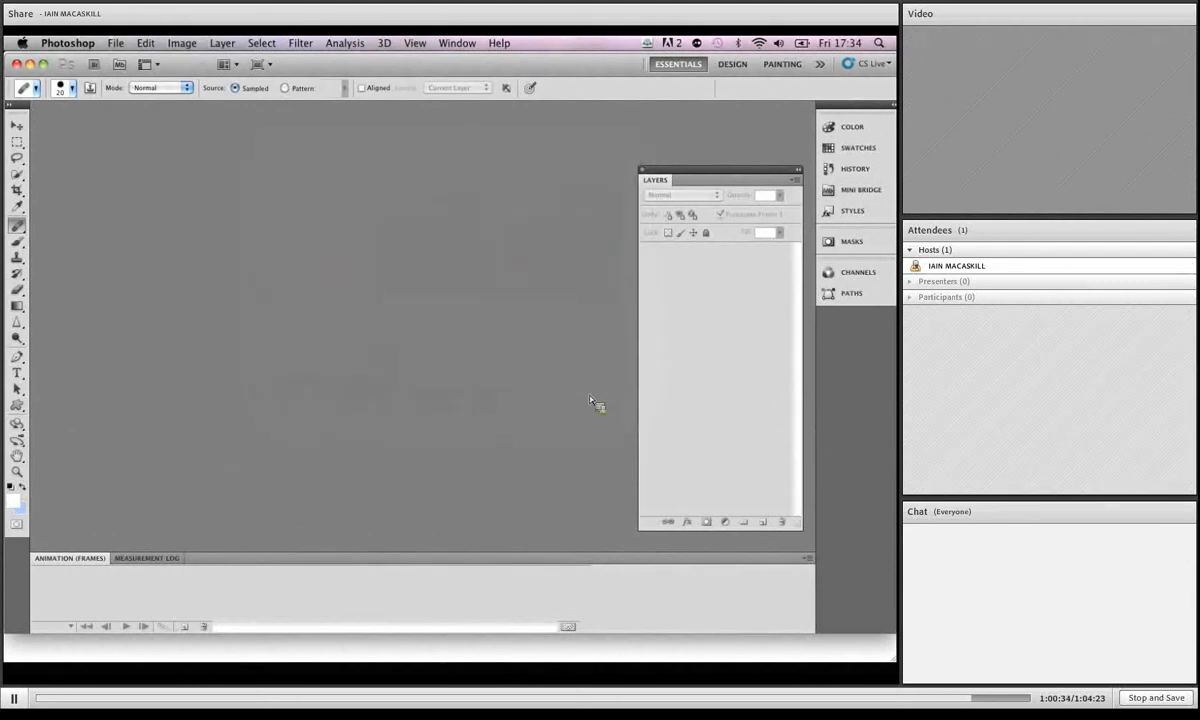
Step: Open sherbourne.jpg from the 2 Difficult Cutouts folder and place its window beside charlie.jpg
key(super+o)
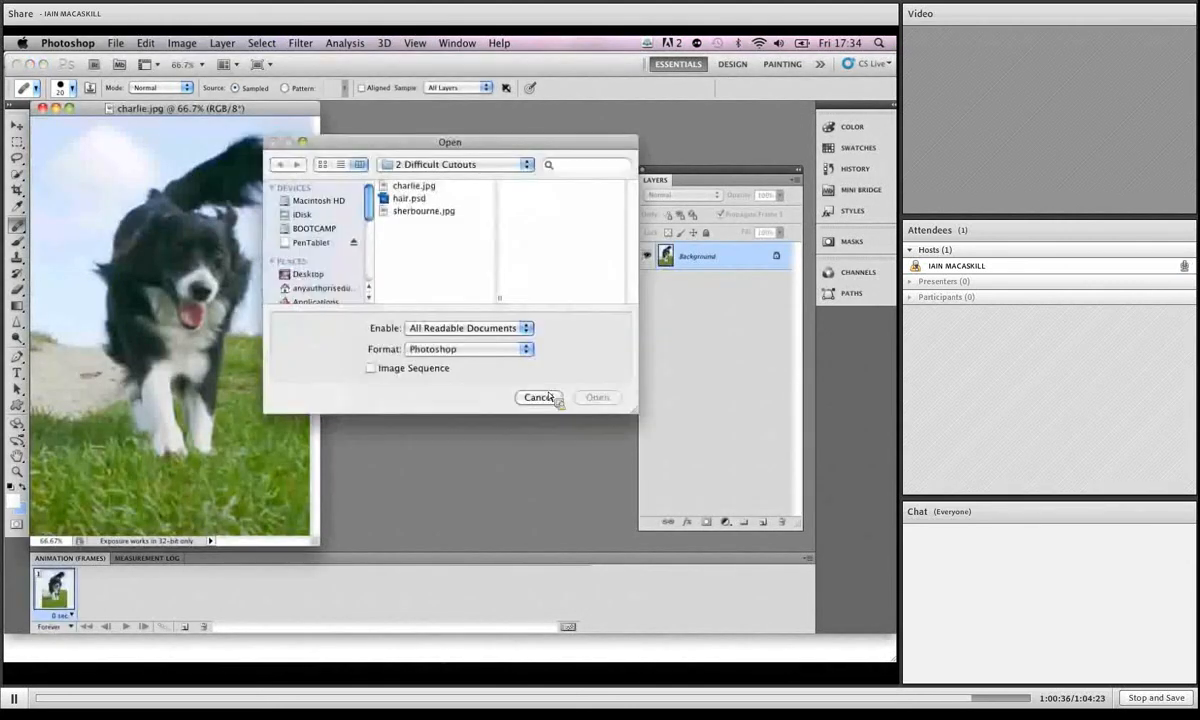
click(417, 212)
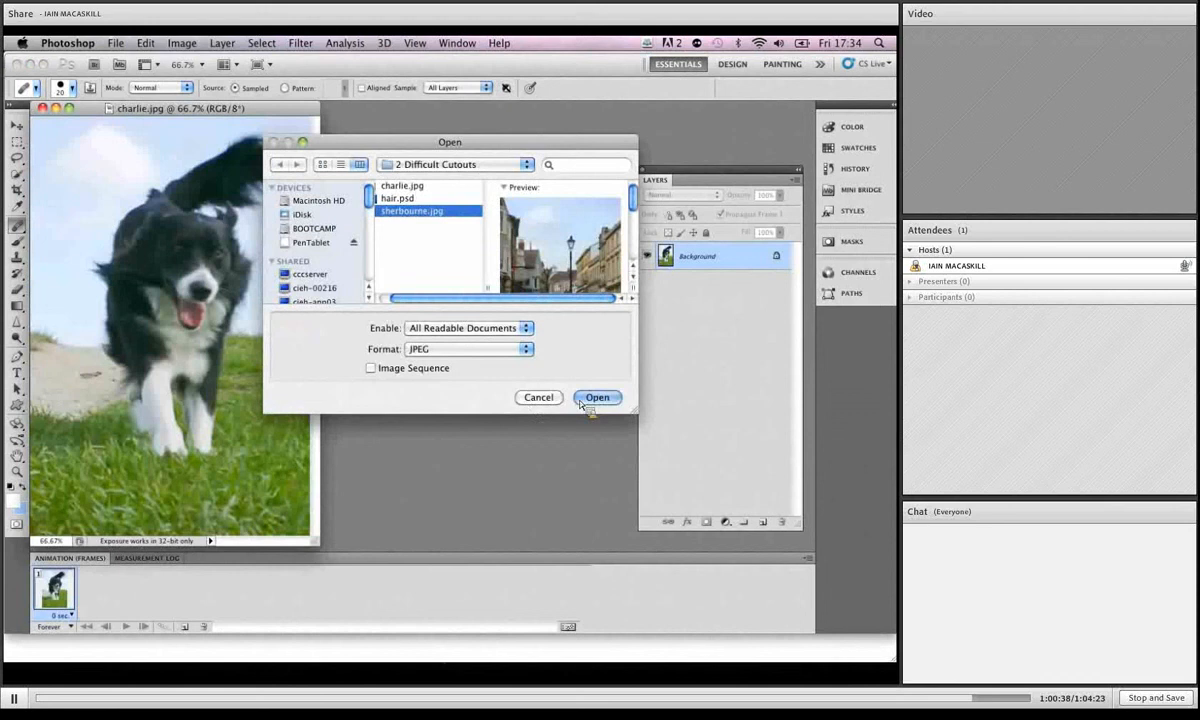
click(597, 397)
drag(88, 123, 401, 120)
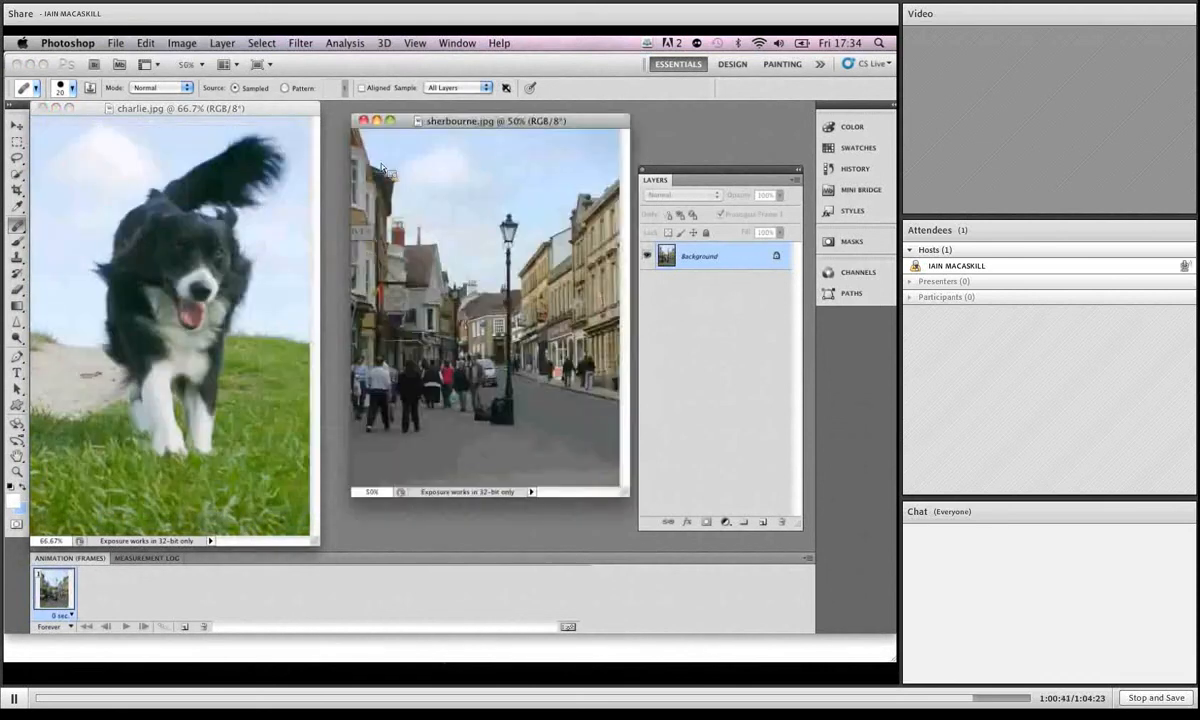
Step: Select the dog in charlie.jpg with the Quick Selection tool, subtracting the grass between its front legs
click(252, 107)
click(17, 173)
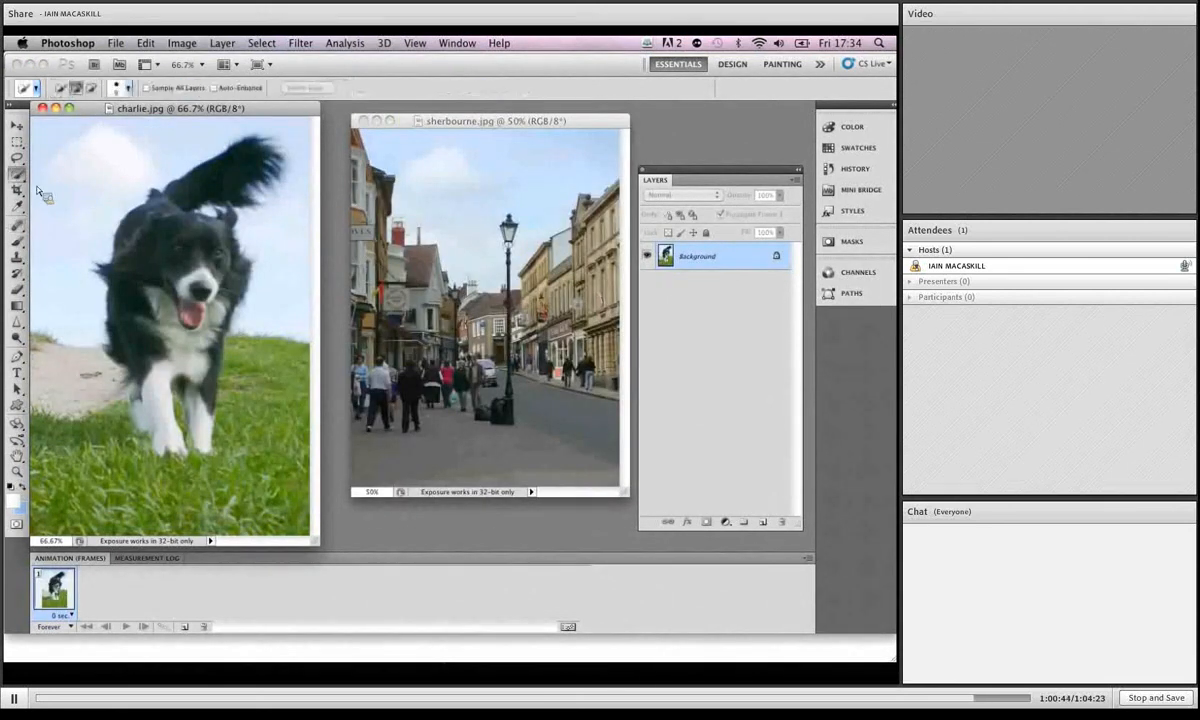
mouse_move(250, 152)
mouse_down()
mouse_move(238, 185)
mouse_move(192, 210)
mouse_move(190, 255)
mouse_move(198, 290)
mouse_move(210, 290)
mouse_move(200, 310)
mouse_move(150, 345)
mouse_move(203, 397)
mouse_move(155, 404)
mouse_up()
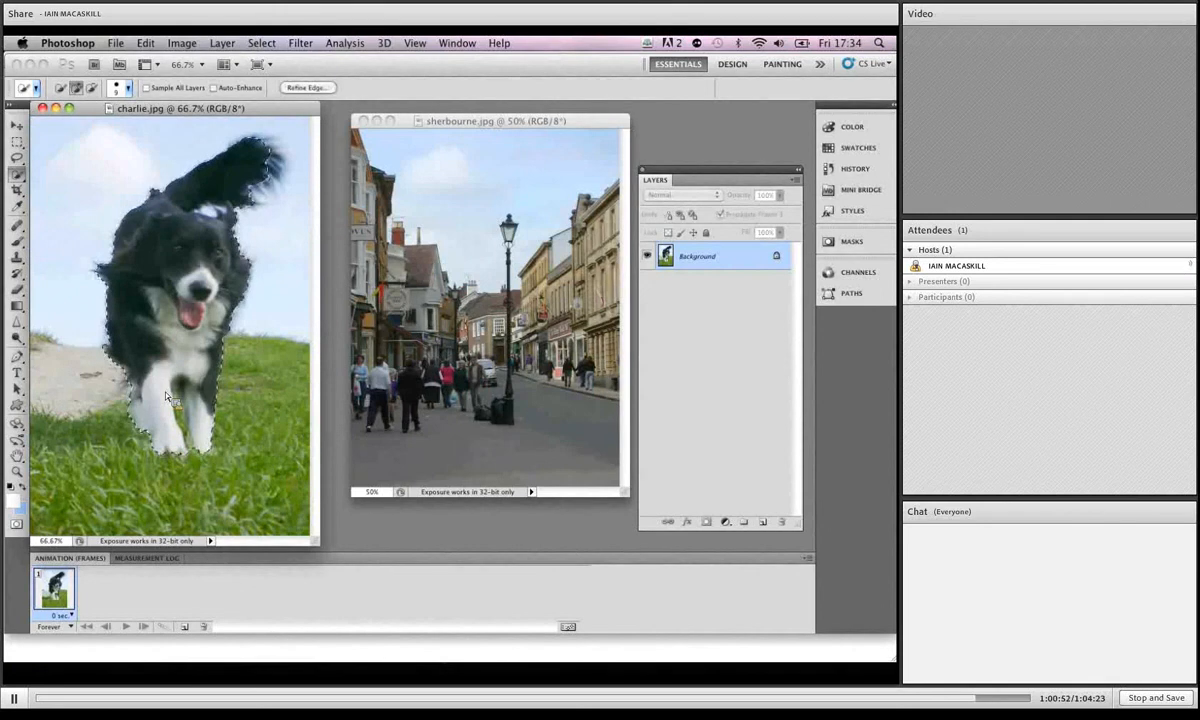
alt+click(193, 446)
drag(200, 451, 178, 410)
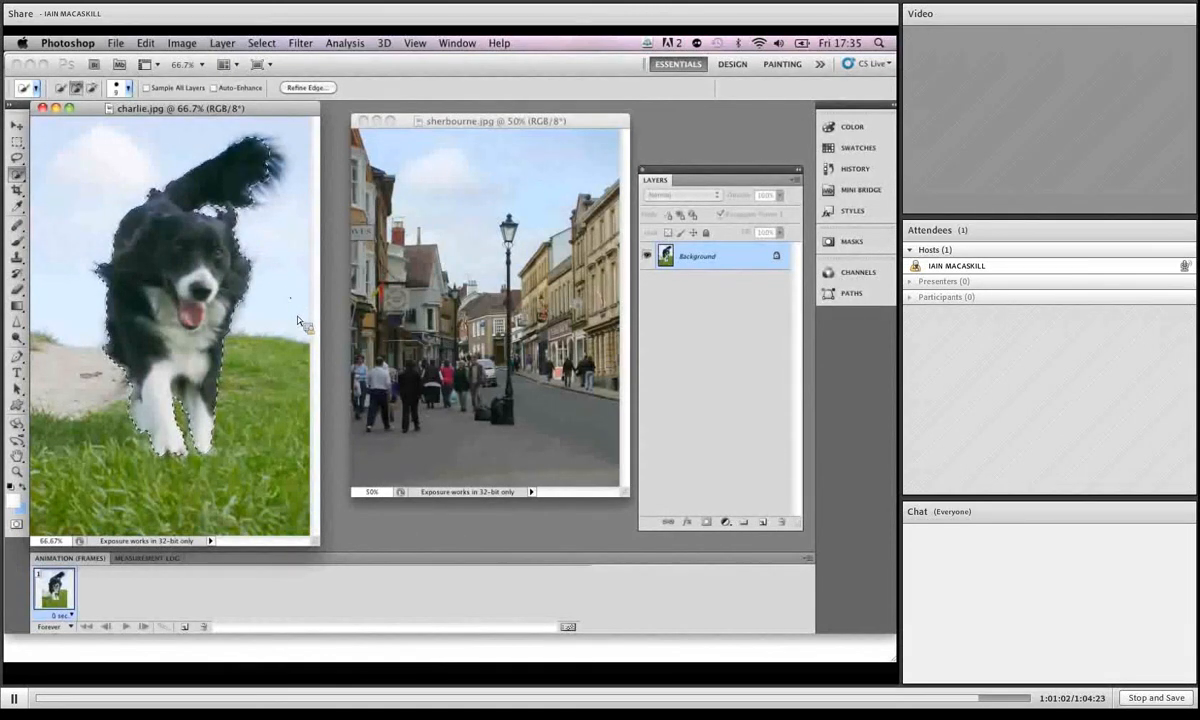
Step: Open Refine Edge for the dog selection and set the edge detection radius to 60.8 px
click(306, 88)
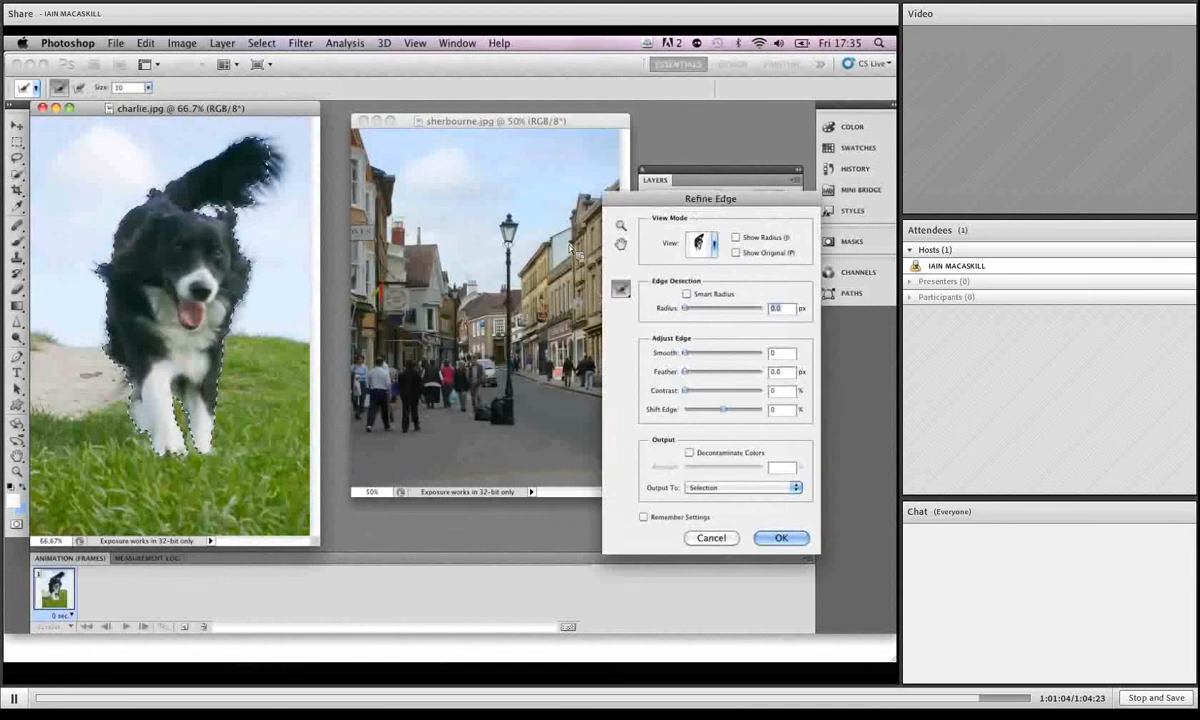
drag(632, 203, 548, 136)
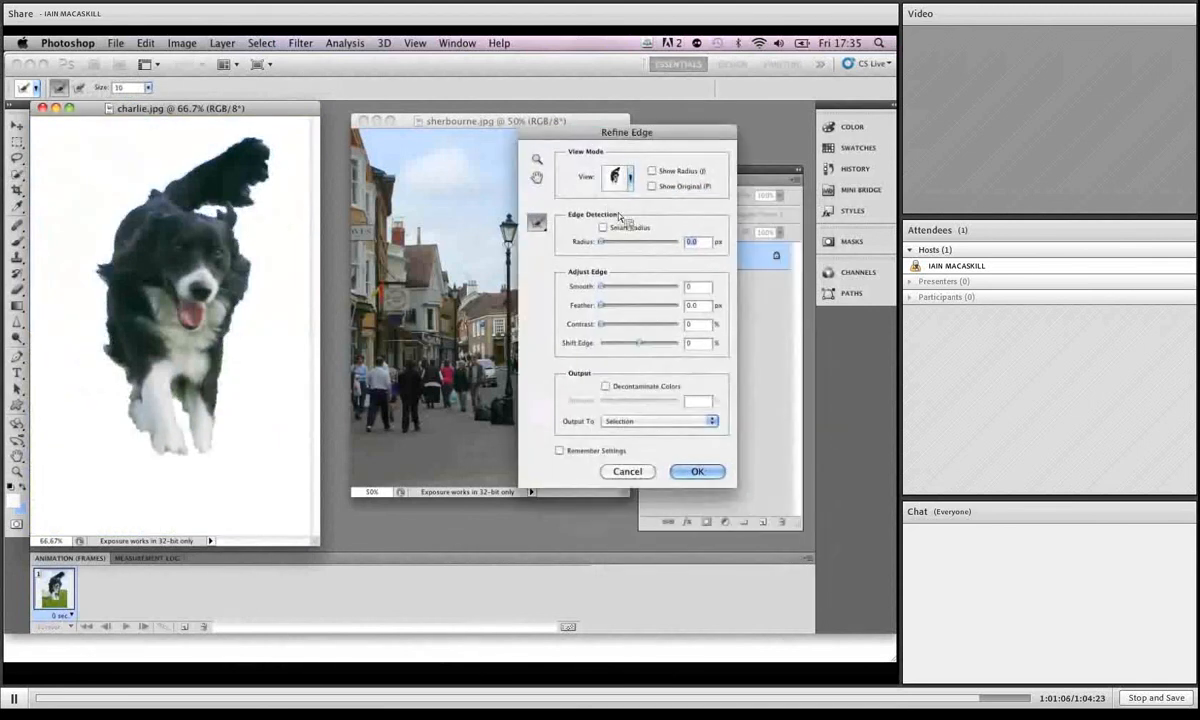
drag(601, 242, 659, 247)
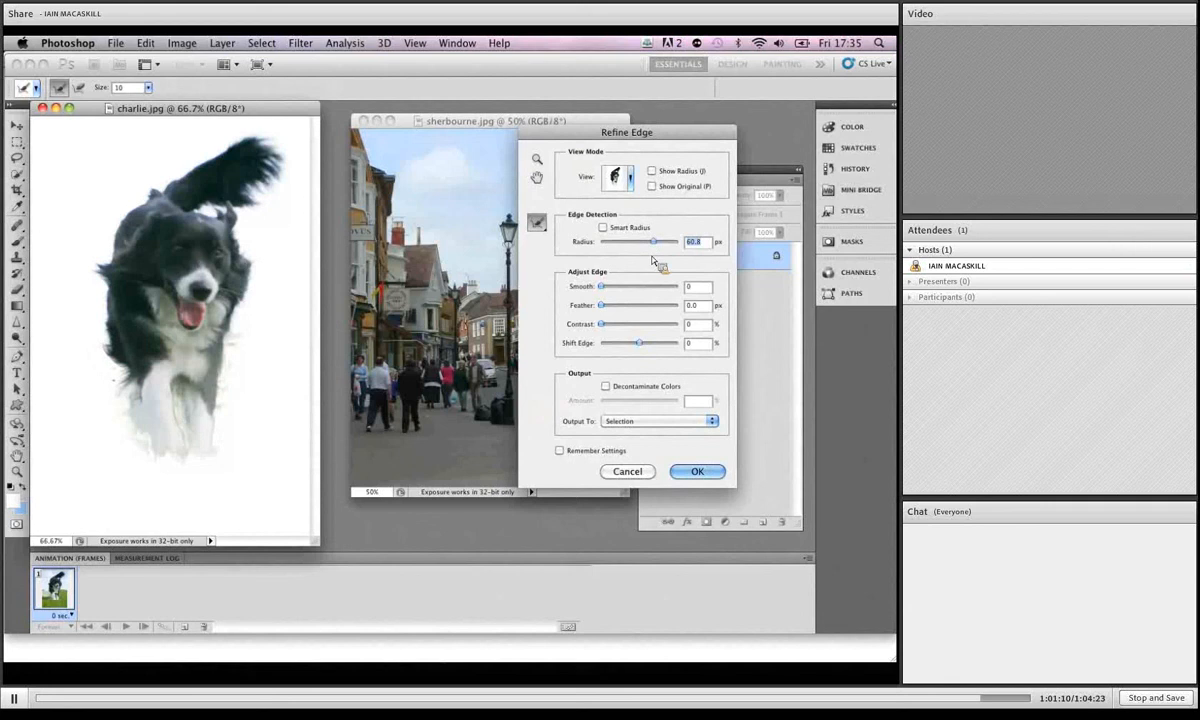
Step: Enable Smart Radius and Show Radius, and compare the detected edge band with Smart Radius off and on
click(538, 226)
click(603, 227)
click(654, 173)
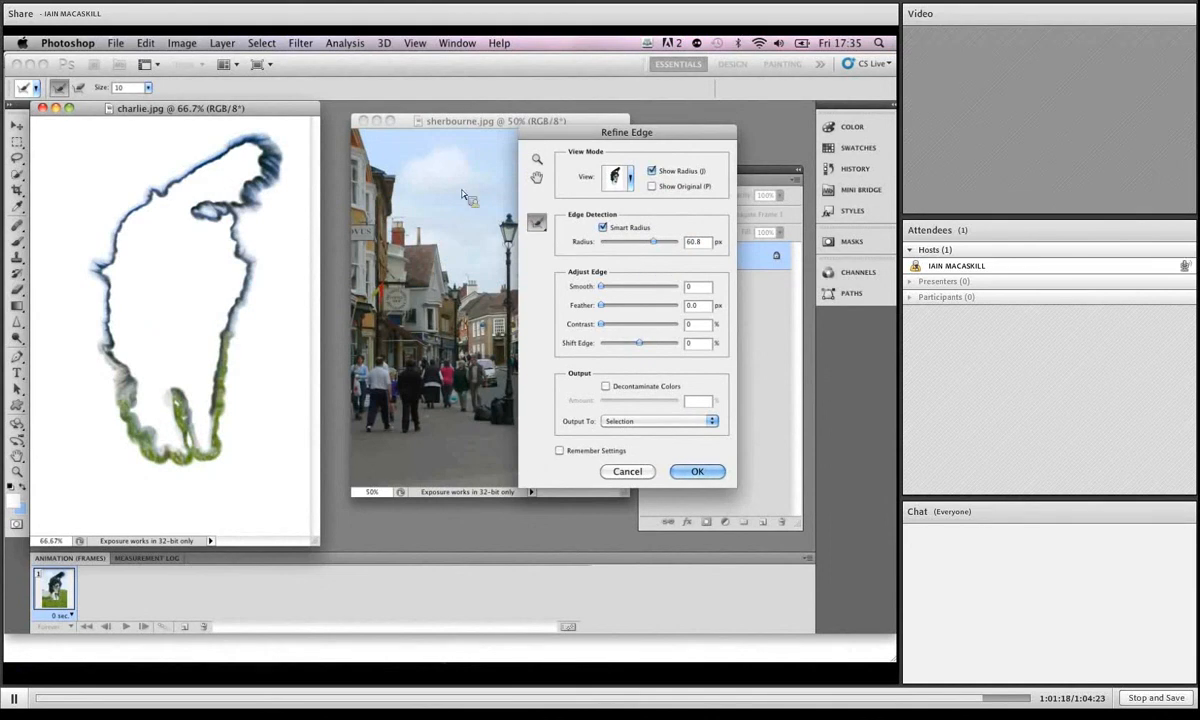
click(603, 227)
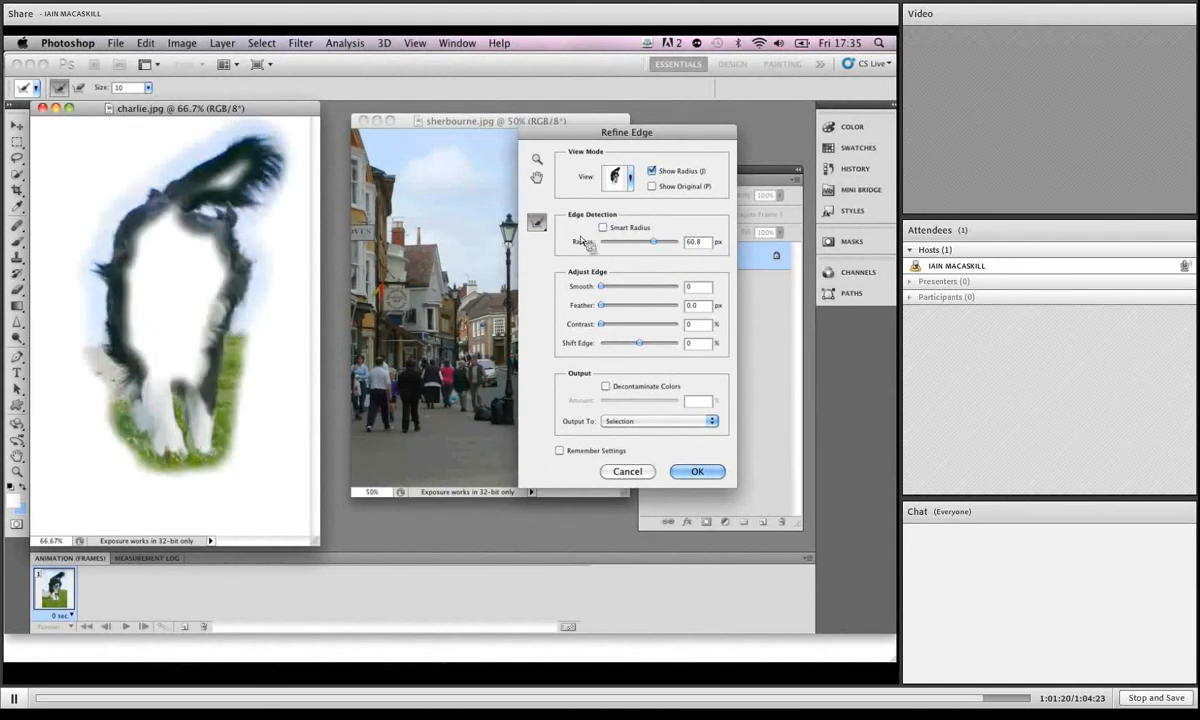
click(601, 228)
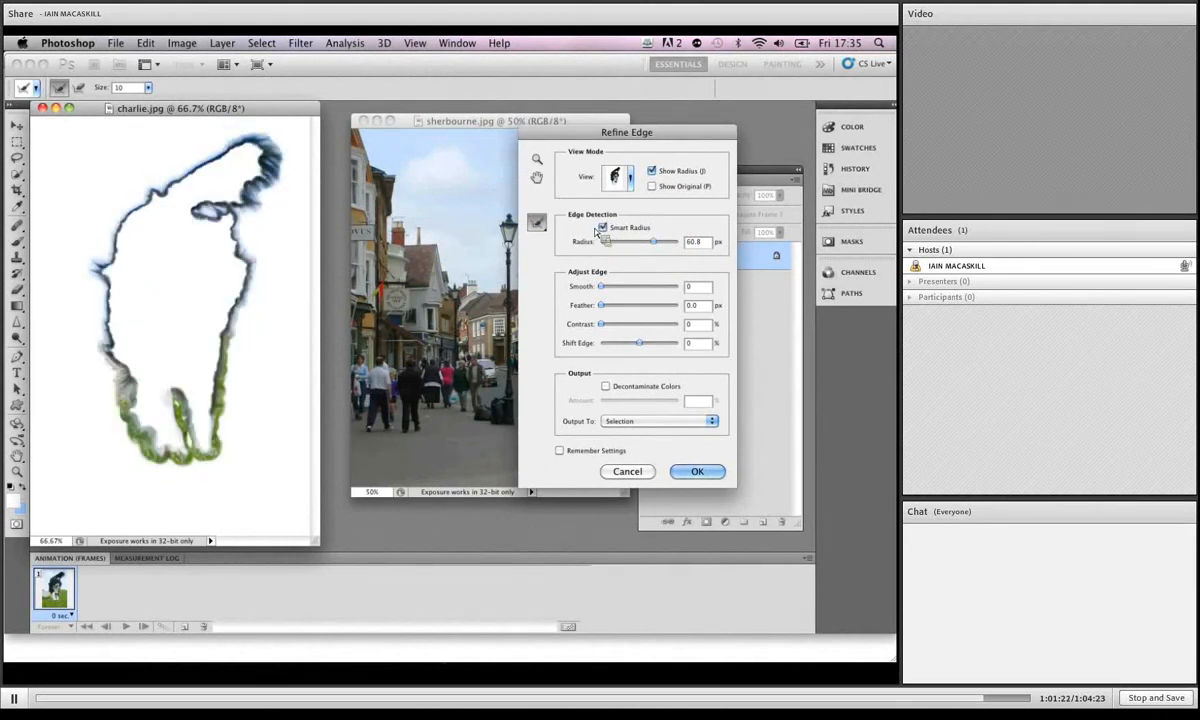
Step: Hide the radius preview and paint along the dog's tail and back fur with the Refine Radius tool at size 50
click(654, 174)
click(539, 224)
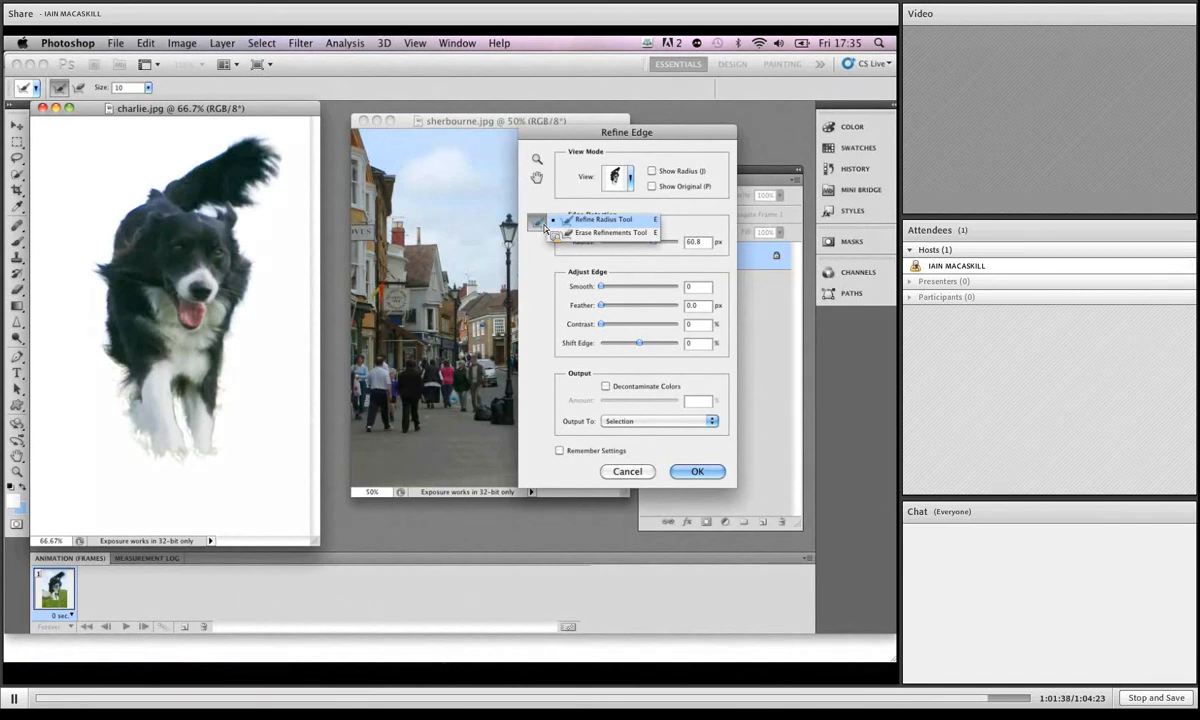
click(563, 222)
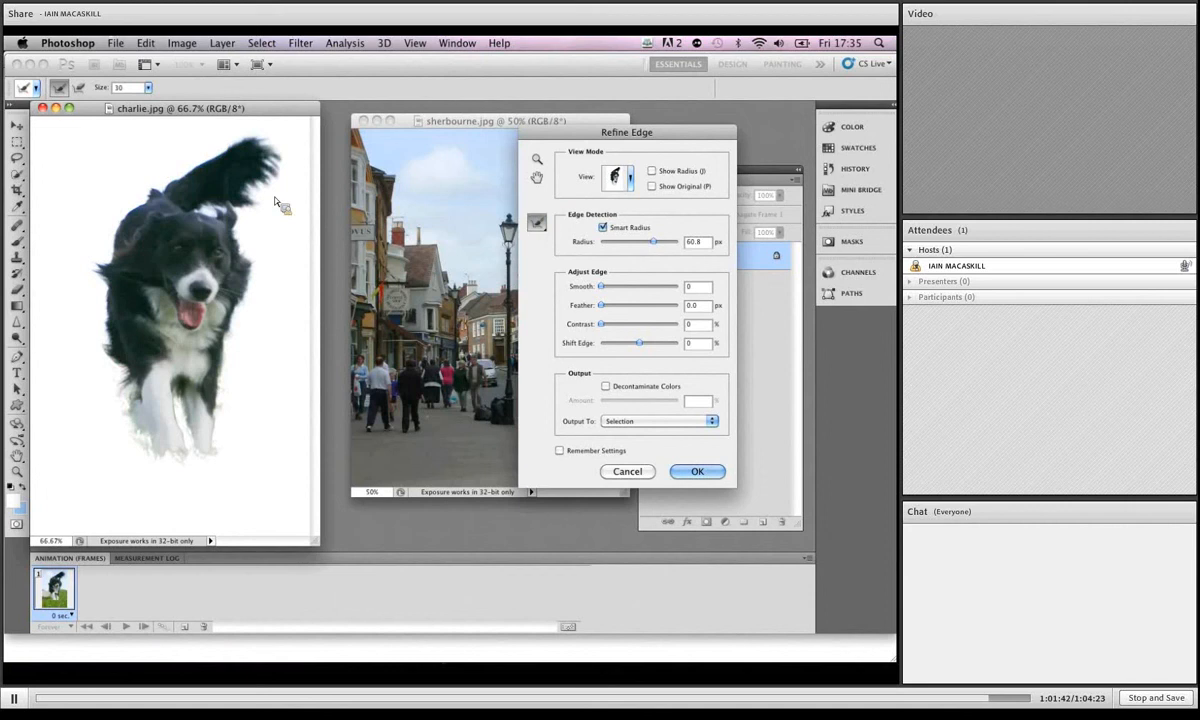
key(bracketright)
key(bracketright)
key(bracketright)
key(bracketright)
mouse_move(262, 180)
mouse_down()
mouse_move(237, 150)
mouse_move(281, 145)
mouse_move(297, 168)
mouse_move(291, 190)
mouse_move(235, 197)
mouse_up()
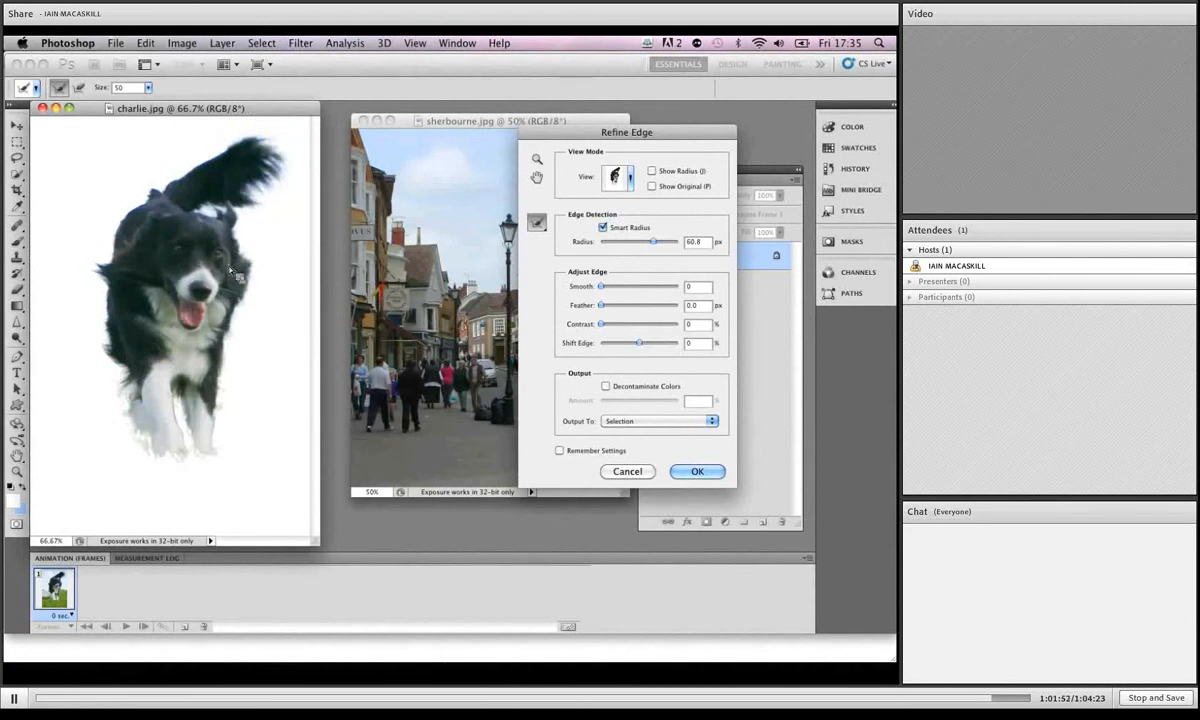
drag(150, 195, 98, 249)
Step: Output the refined dog cutout to a new layer with layer mask
click(680, 421)
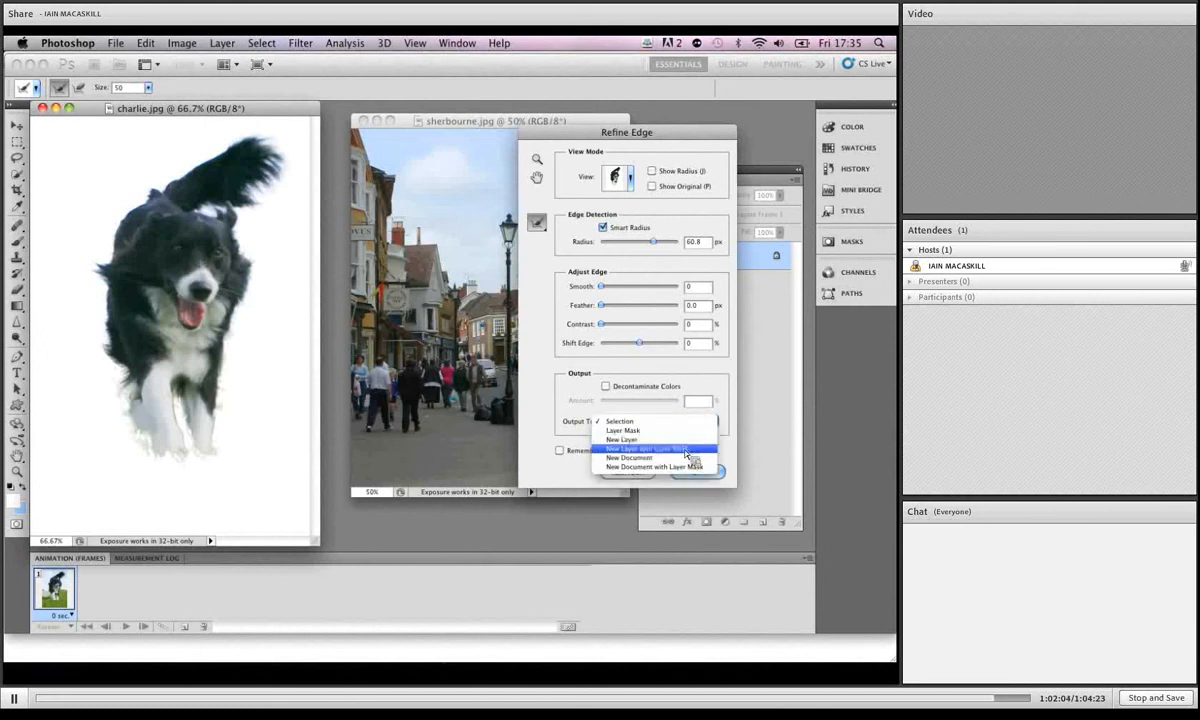
click(686, 450)
click(695, 471)
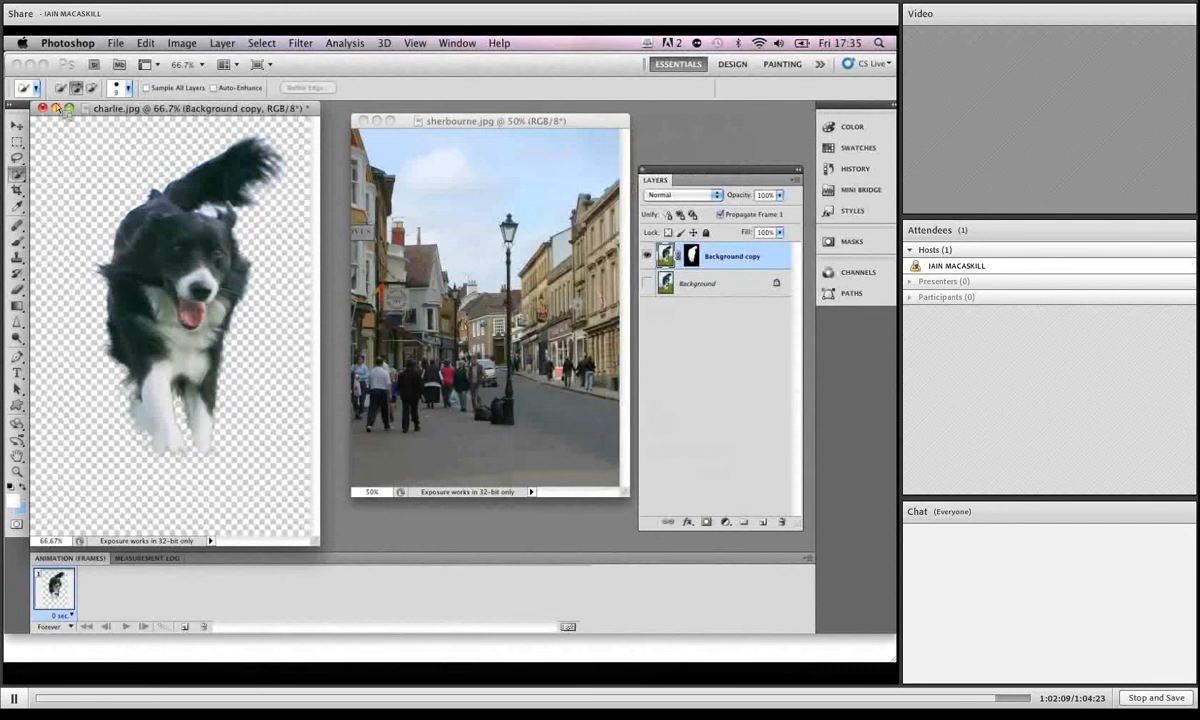
Step: Try the dog cutout layer over the street in sherbourne.jpg with the Move tool, and delete it from that document
click(17, 124)
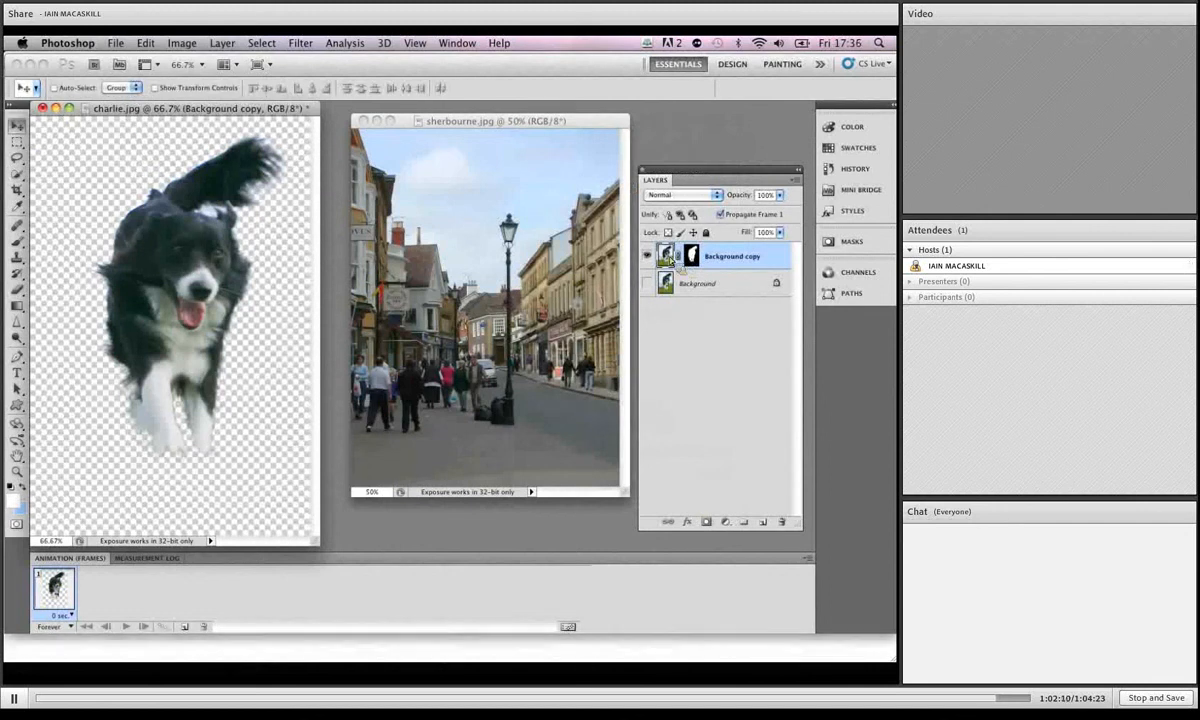
drag(671, 262, 494, 264)
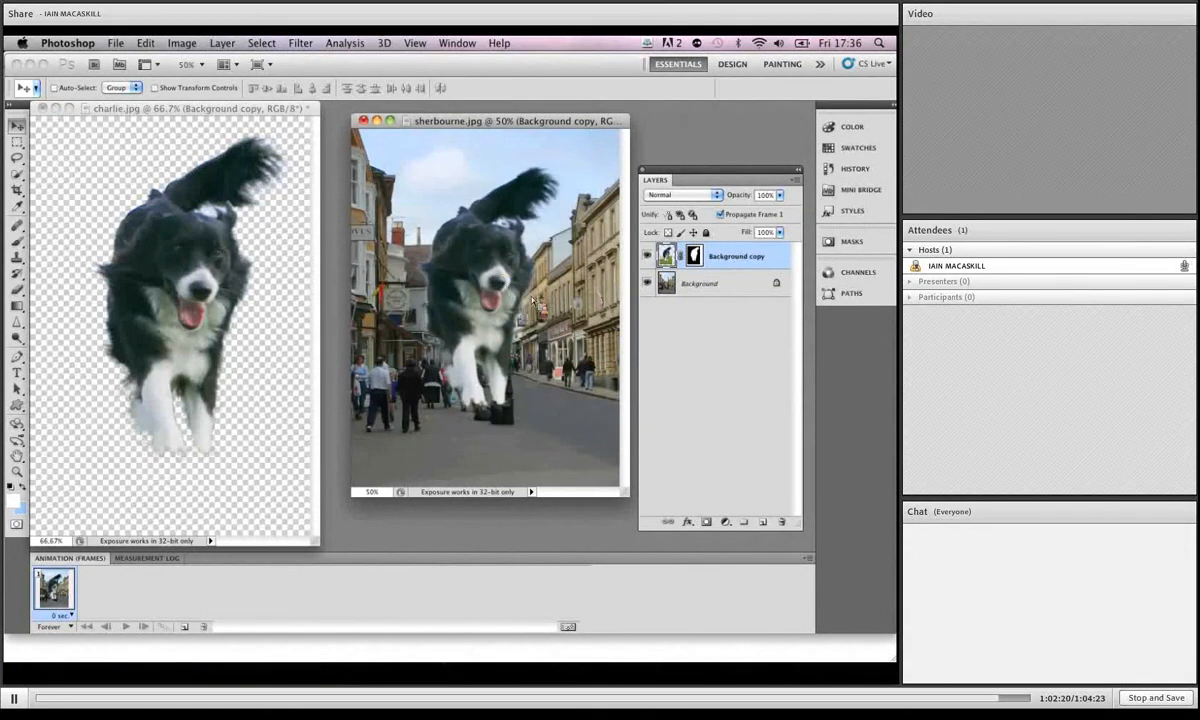
drag(702, 262, 784, 524)
Step: Revert charlie.jpg to its last Quick Selection history state, undoing the Refine Mask output
click(185, 108)
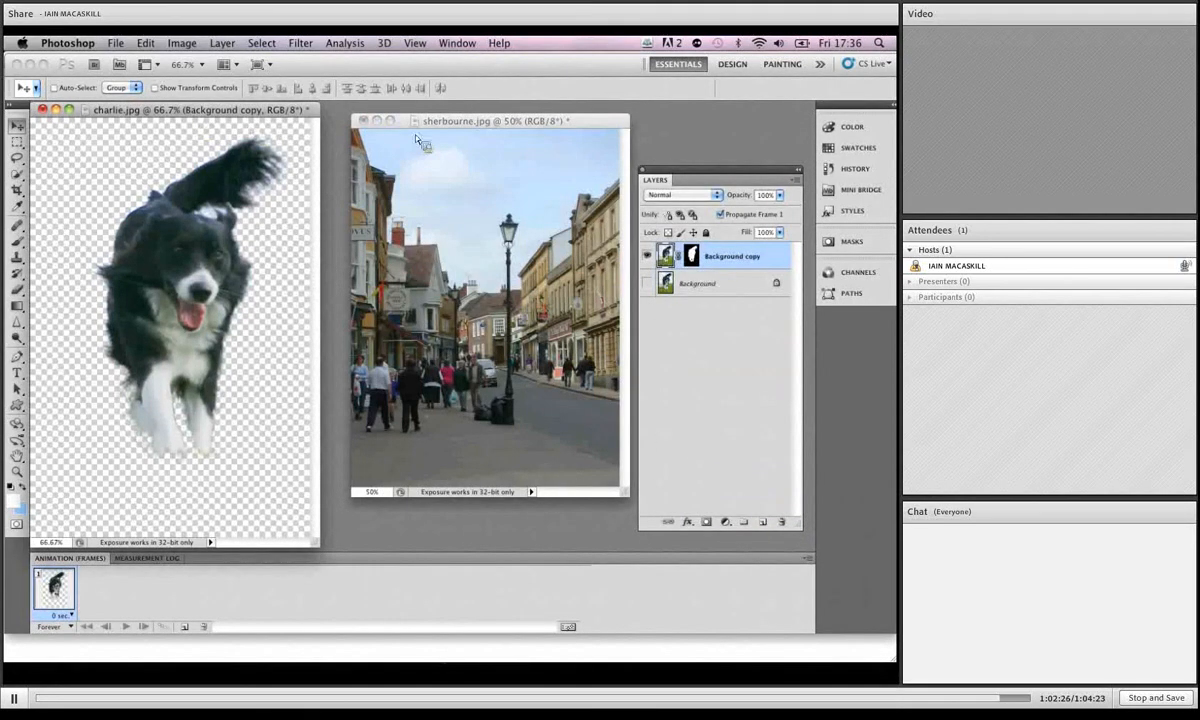
click(850, 170)
mouse_move(766, 142)
mouse_down()
mouse_move(766, 165)
mouse_move(305, 197)
mouse_up()
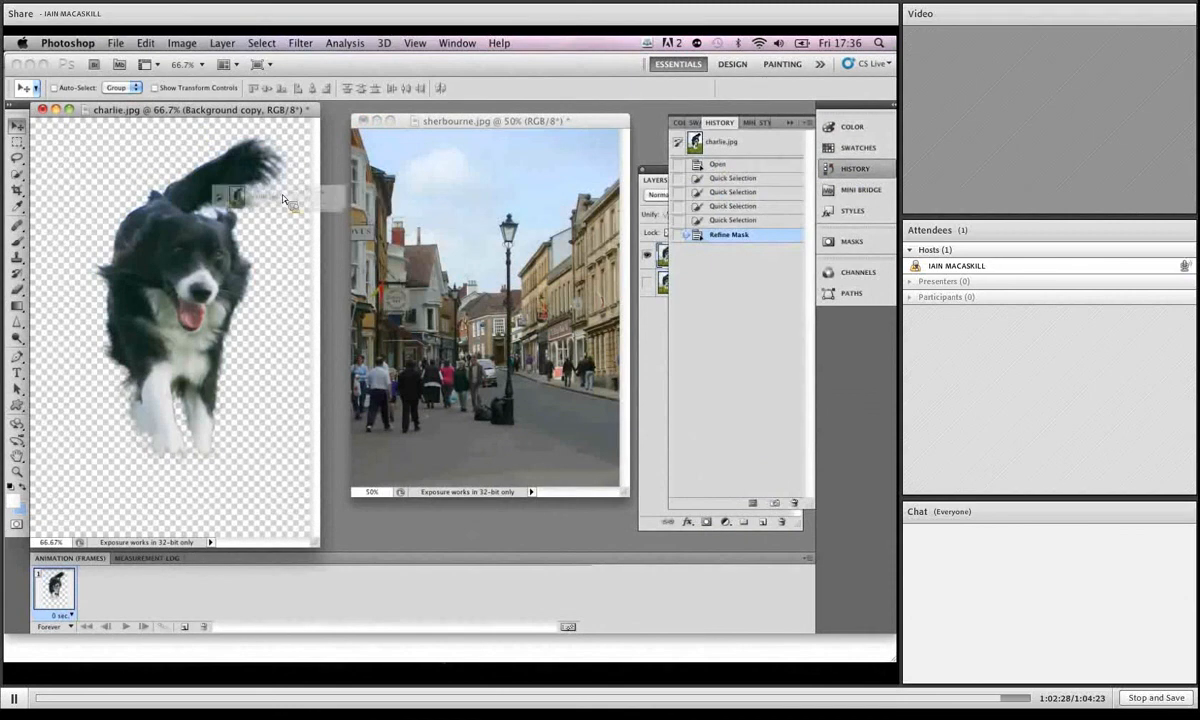
click(738, 151)
click(736, 221)
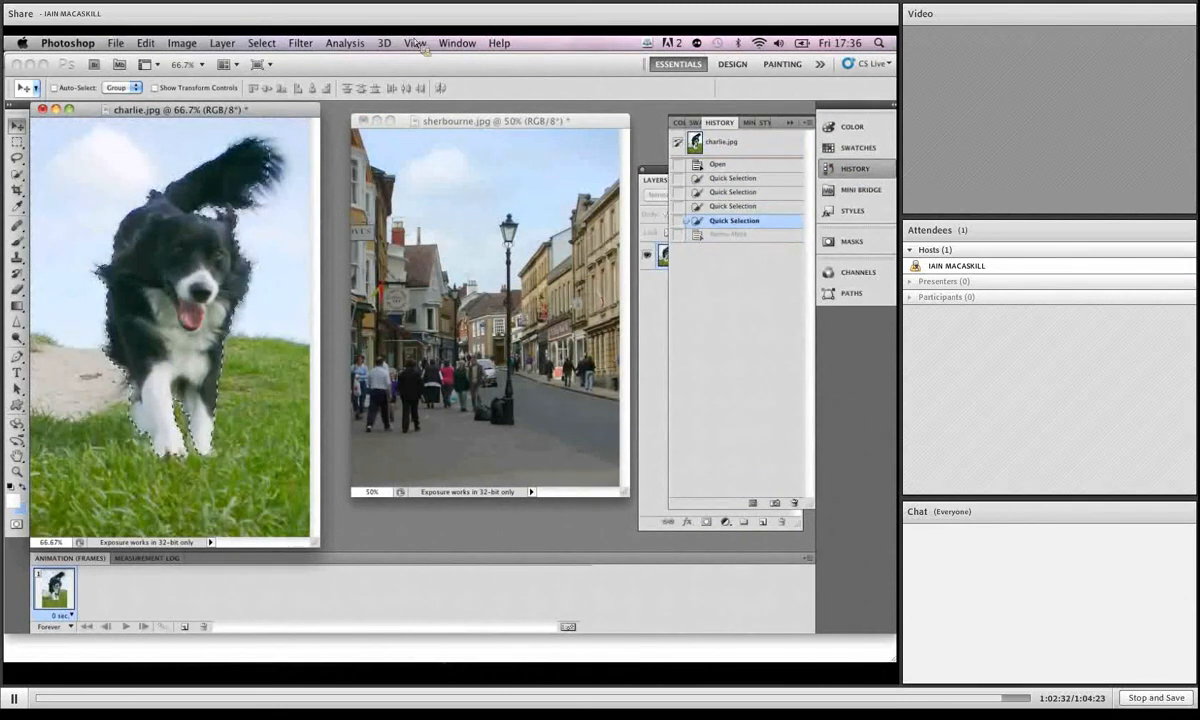
Step: Reopen Refine Edge for the dog selection, set a 60.8 px radius with Smart Radius, and brush over the tail fur
drag(90, 113, 111, 119)
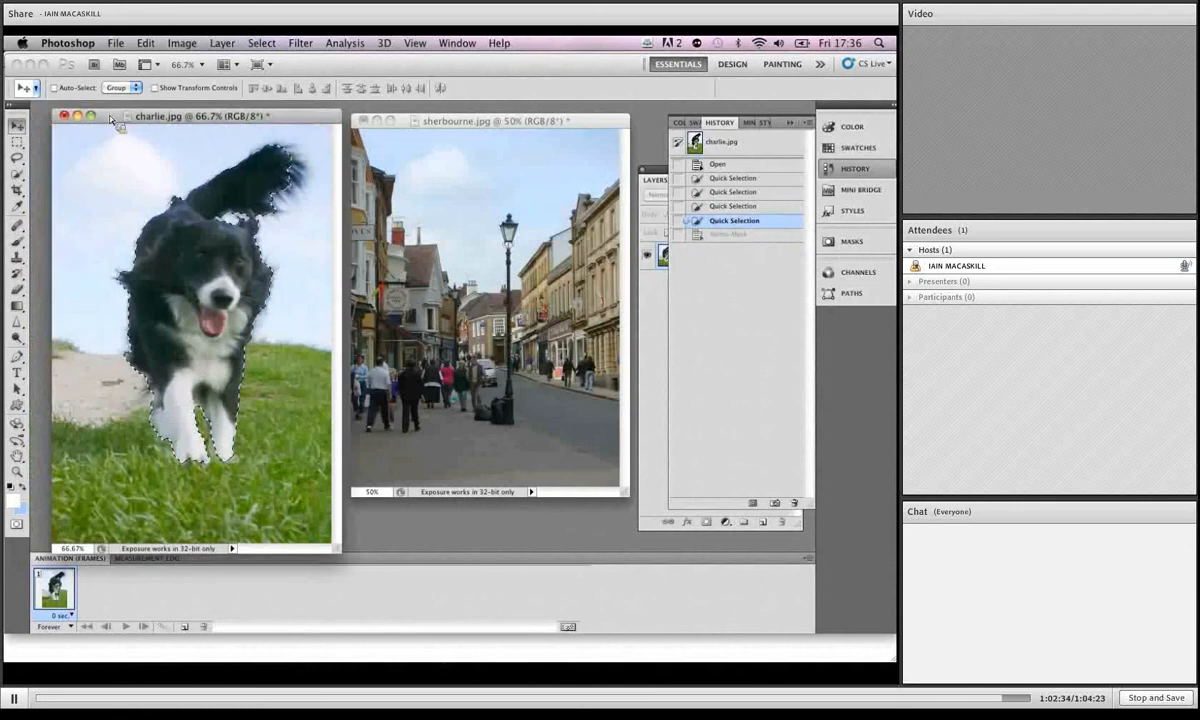
click(263, 44)
click(288, 206)
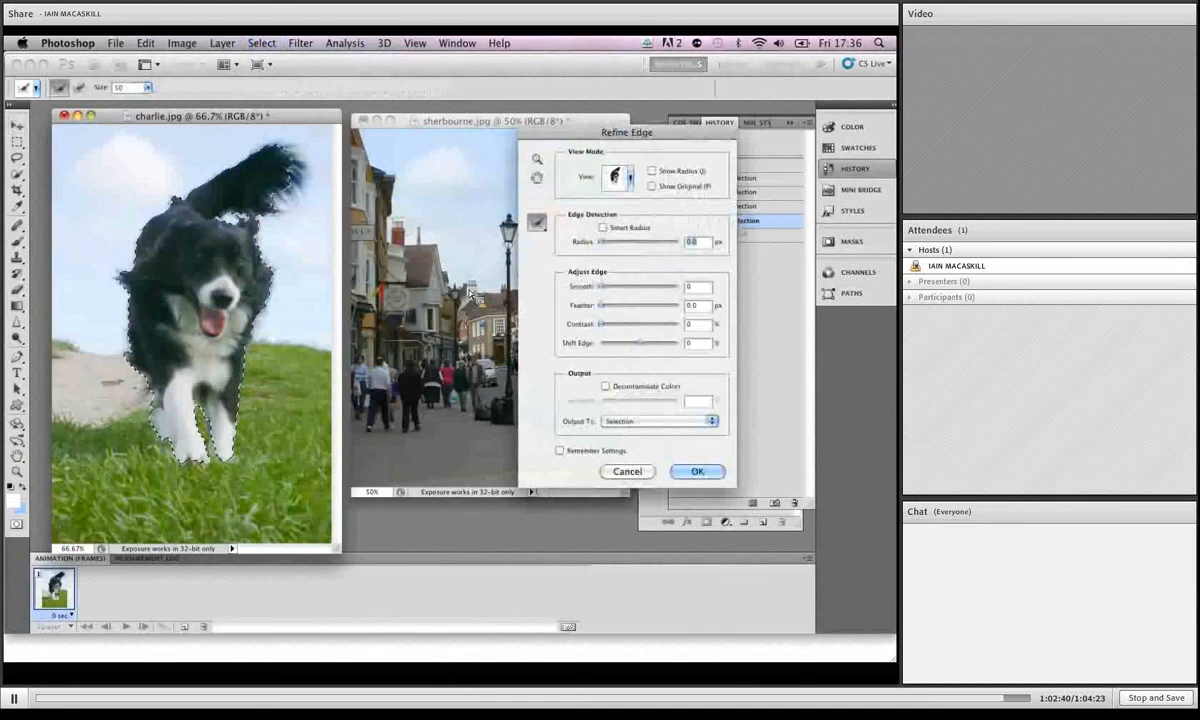
drag(601, 242, 656, 246)
click(603, 228)
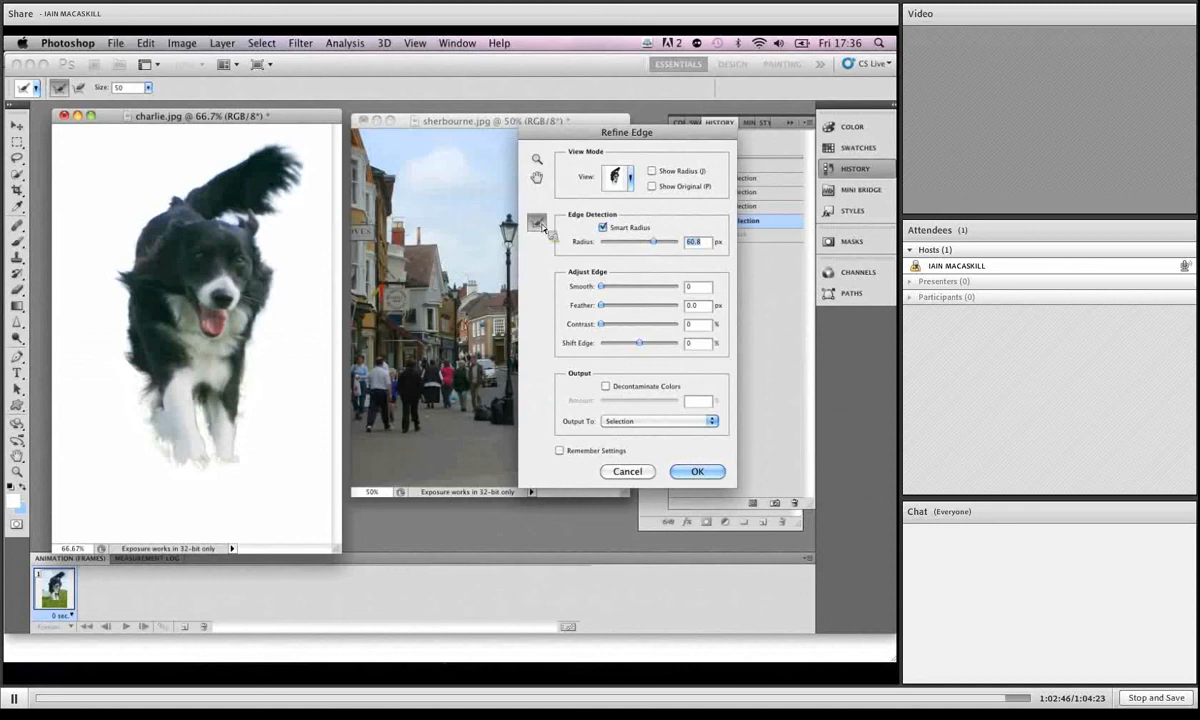
mouse_move(260, 147)
mouse_down()
mouse_move(300, 160)
mouse_move(305, 176)
mouse_move(272, 203)
mouse_up()
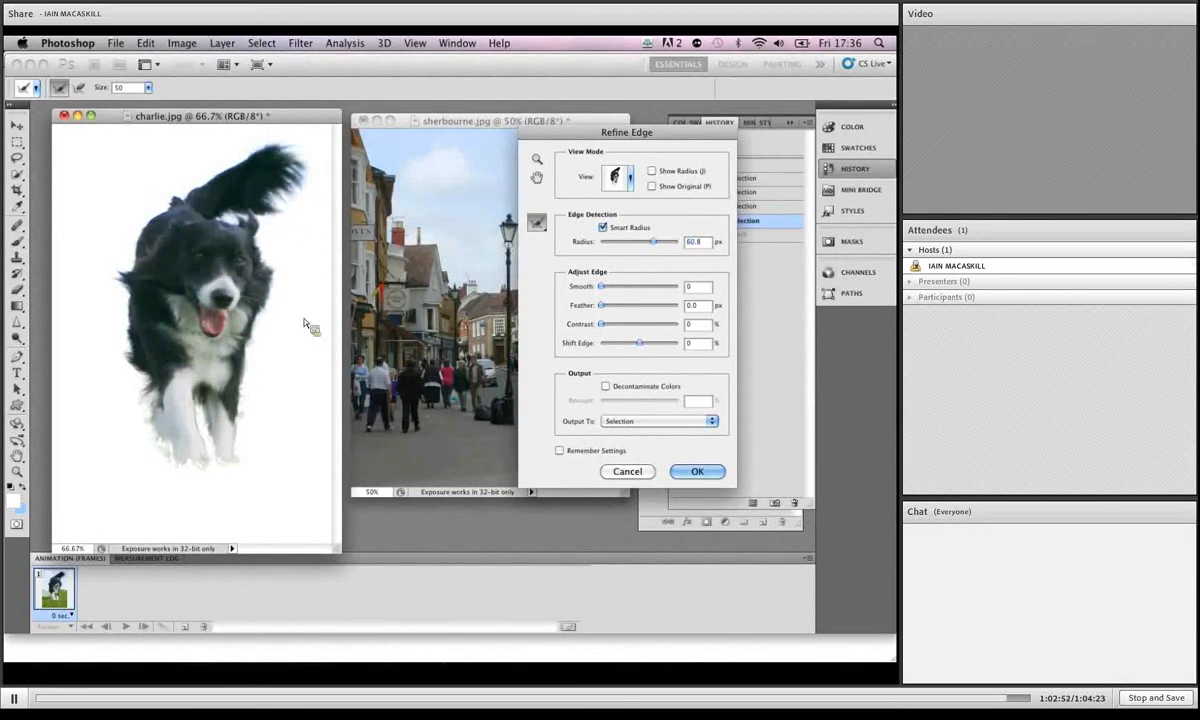
Step: Decontaminate the edge colours by 100% and output the cutout to a new layer with layer mask
click(605, 386)
drag(621, 399, 684, 407)
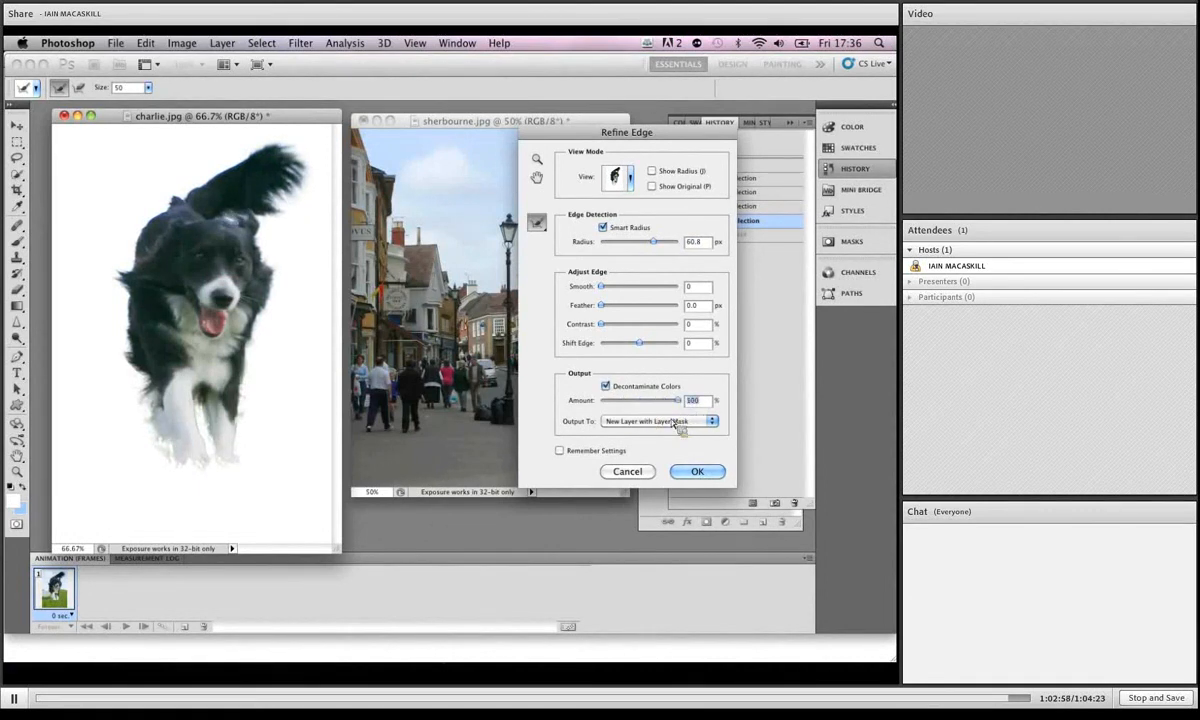
click(690, 476)
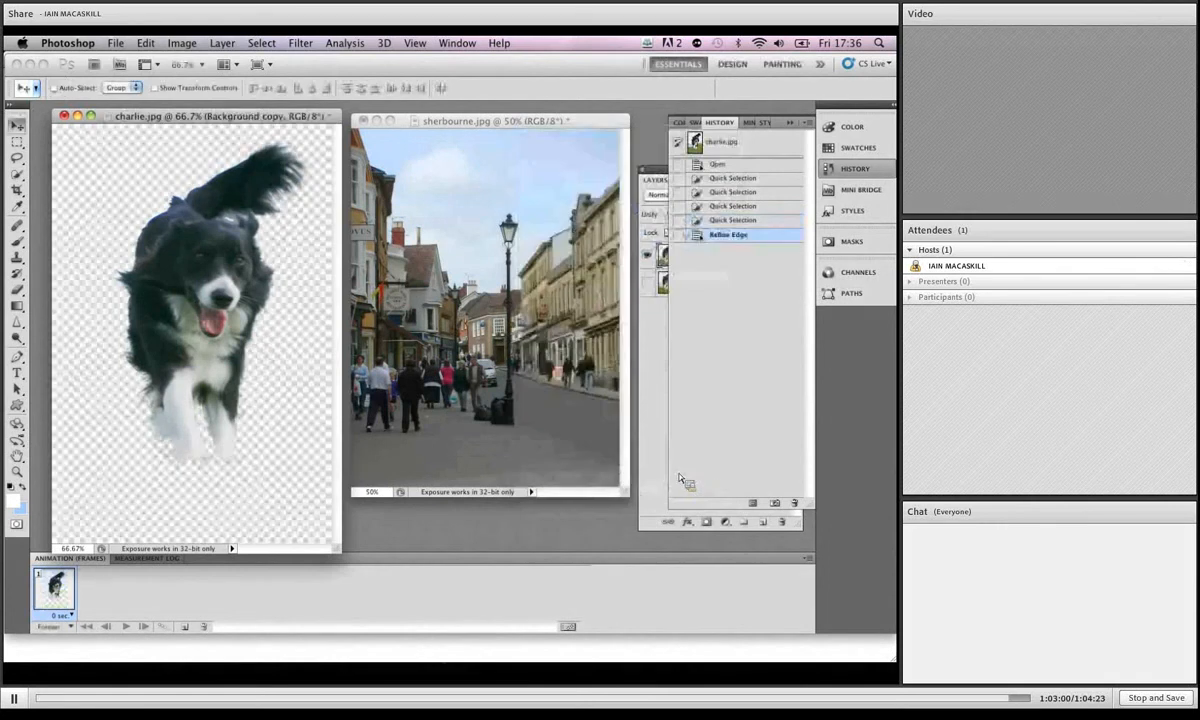
Step: Copy the decontaminated dog layer into sherbourne.jpg and position it in the street's foreground, partly below the image edge
drag(663, 256, 536, 312)
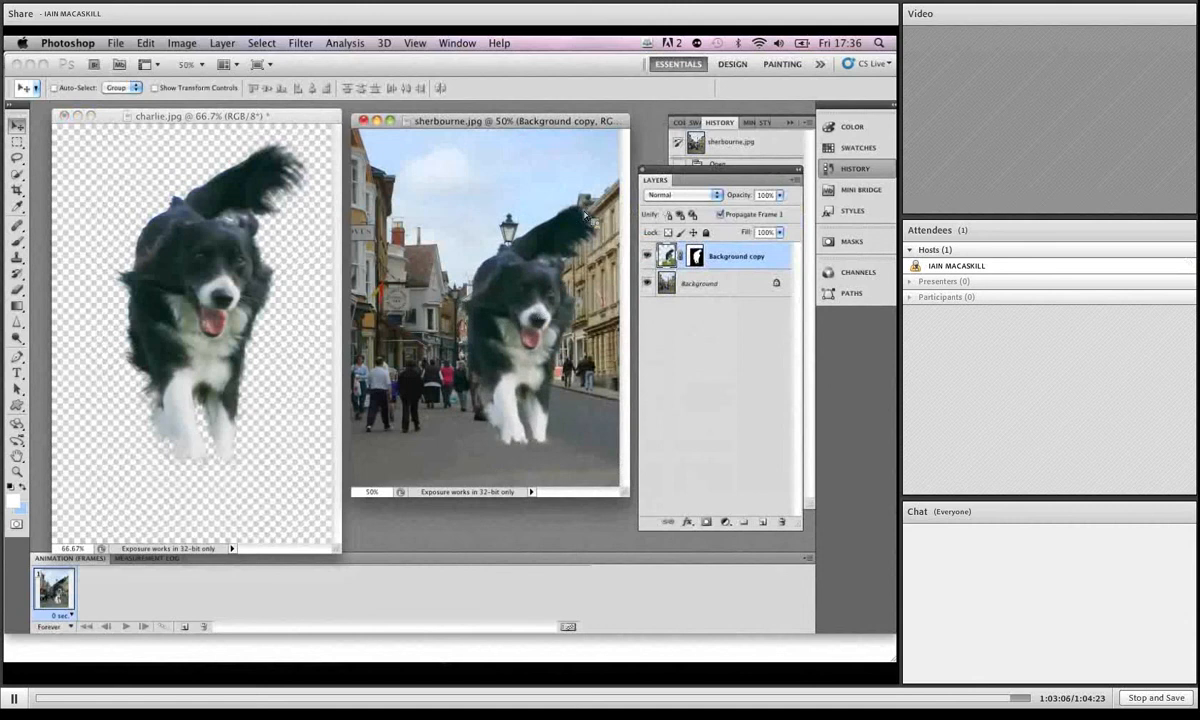
drag(599, 238, 482, 426)
Step: Enlarge the sherbourne.jpg window at 100% zoom and close charlie.jpg
key(super+space)
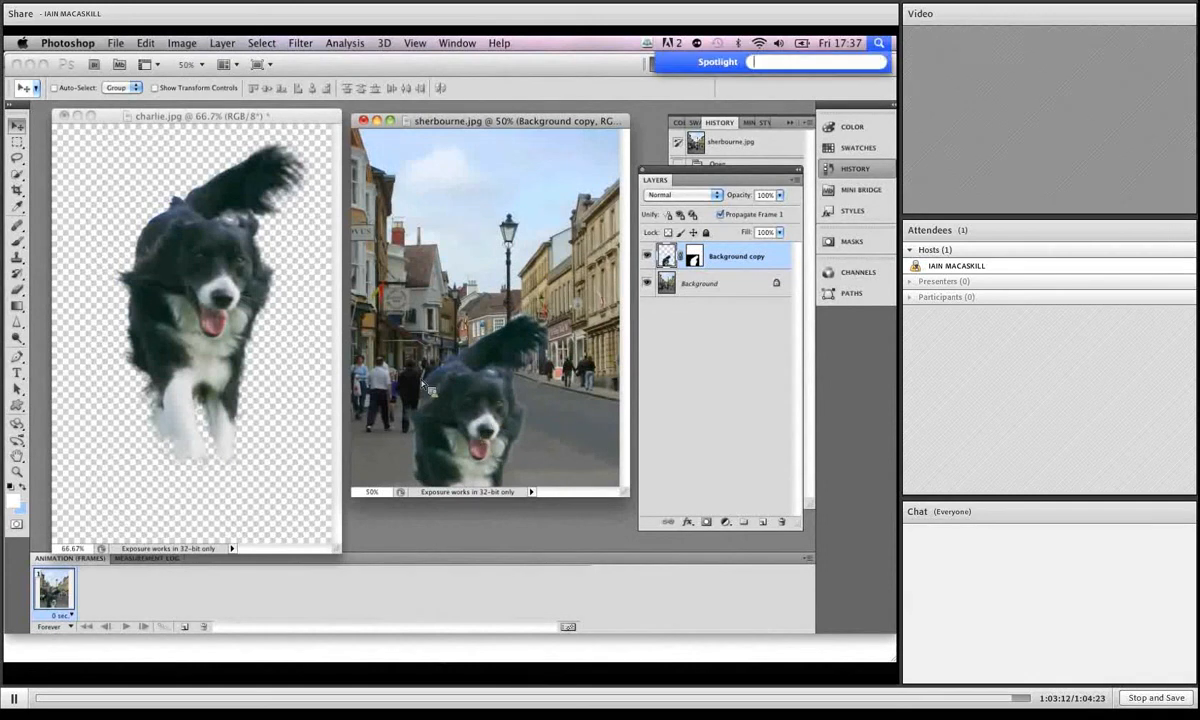
super+click(440, 398)
super+click(445, 405)
super+click(445, 405)
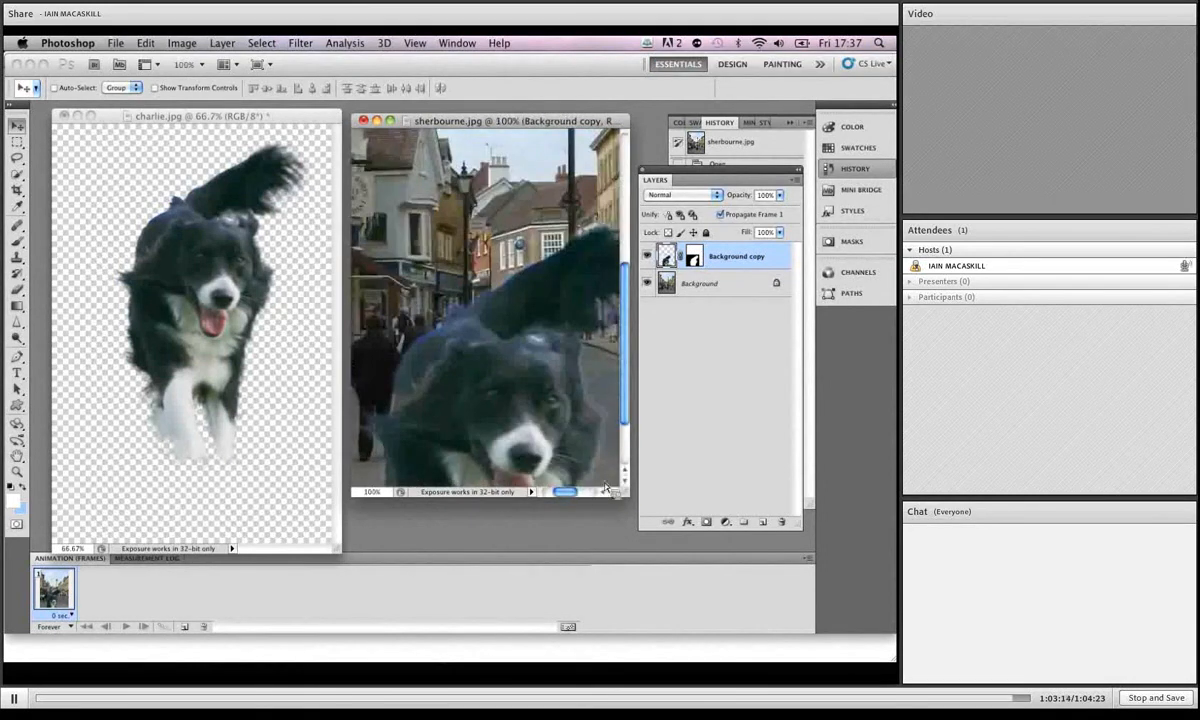
drag(626, 494, 748, 611)
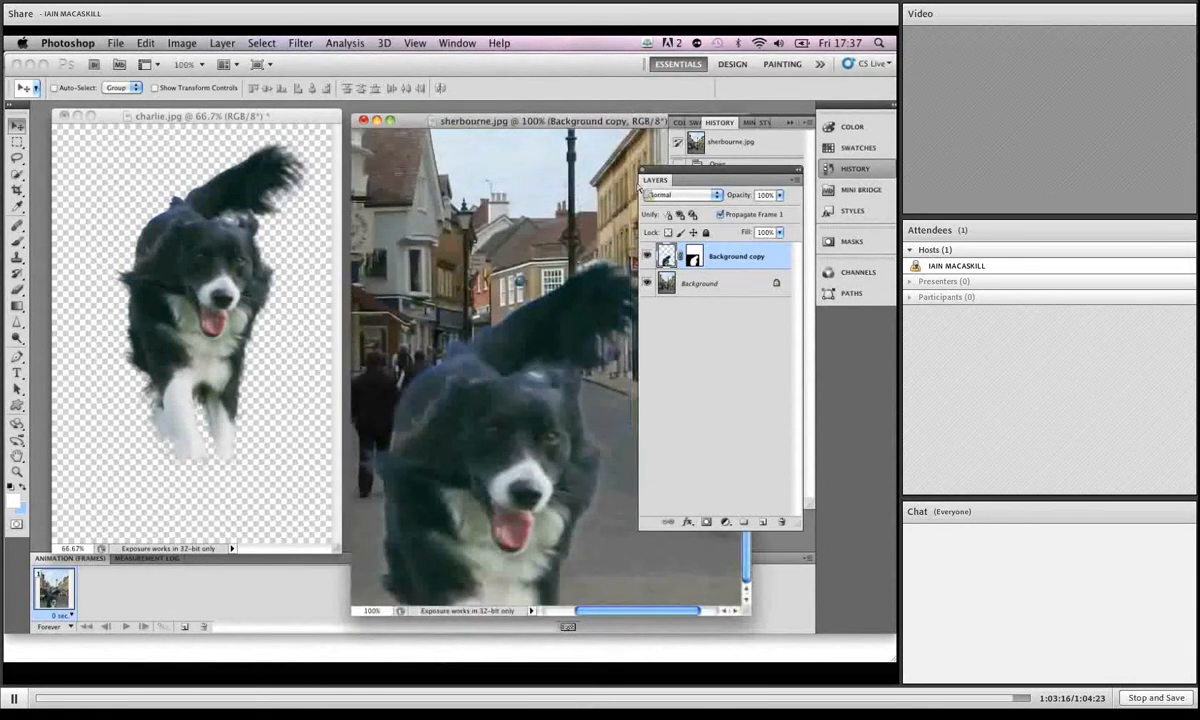
drag(692, 168, 735, 213)
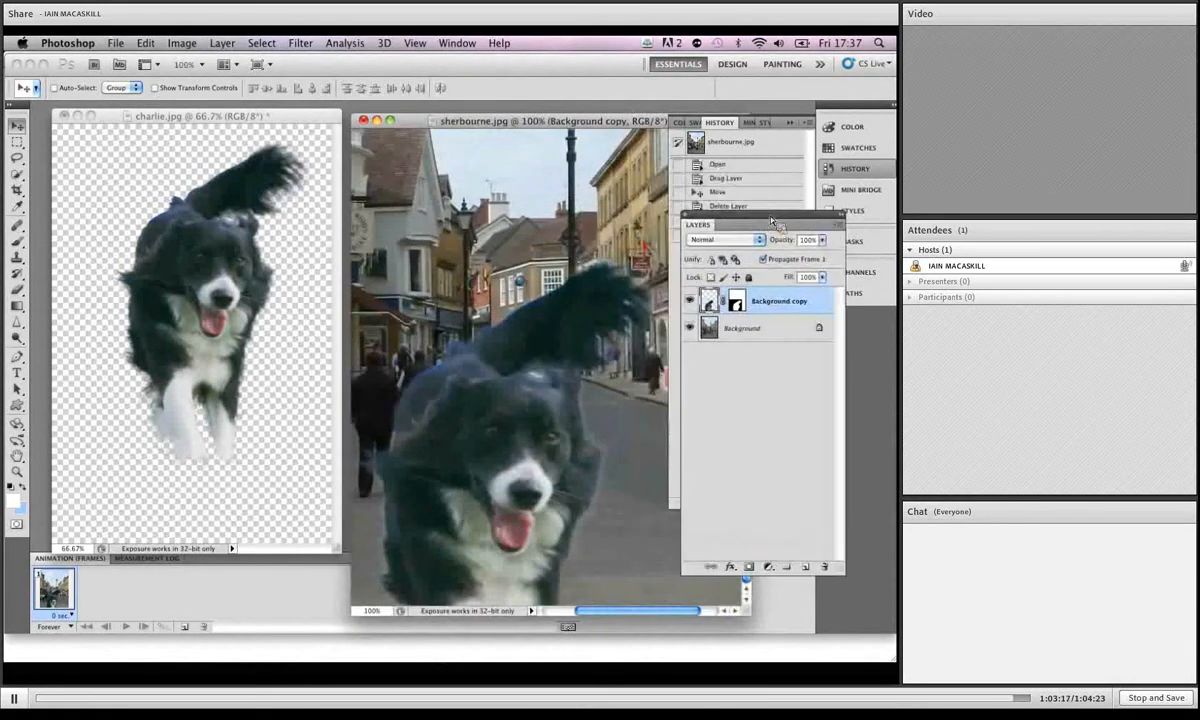
click(64, 116)
click(405, 265)
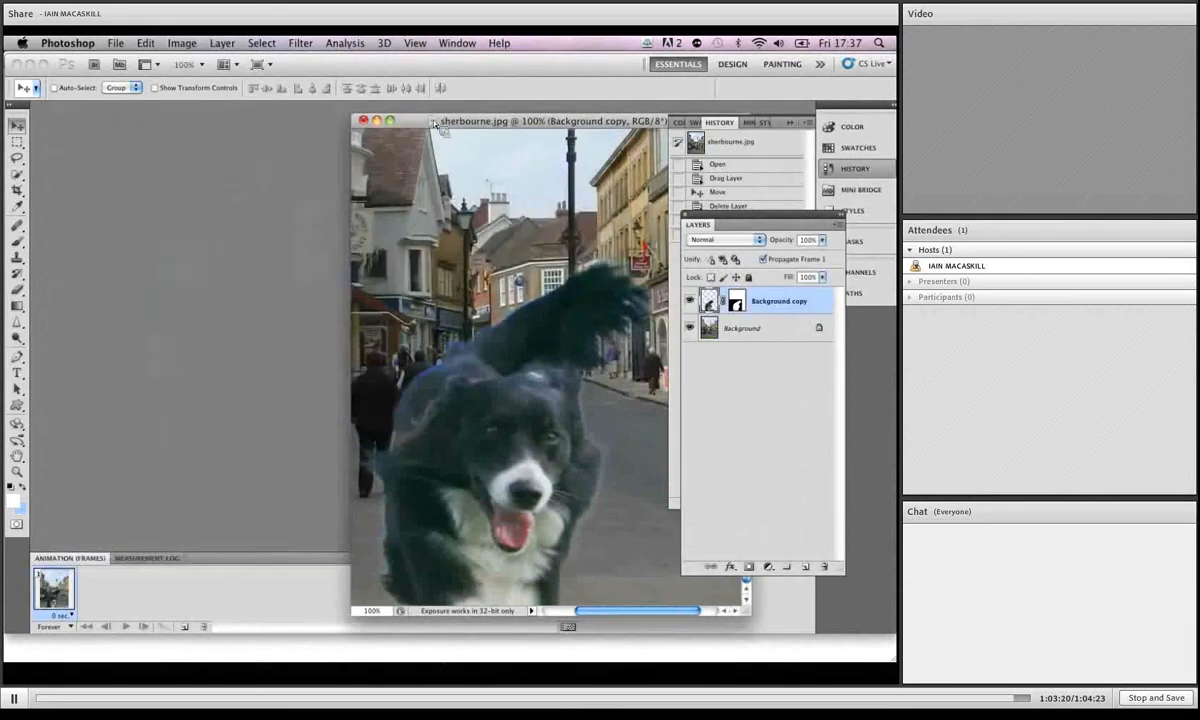
drag(435, 123, 253, 117)
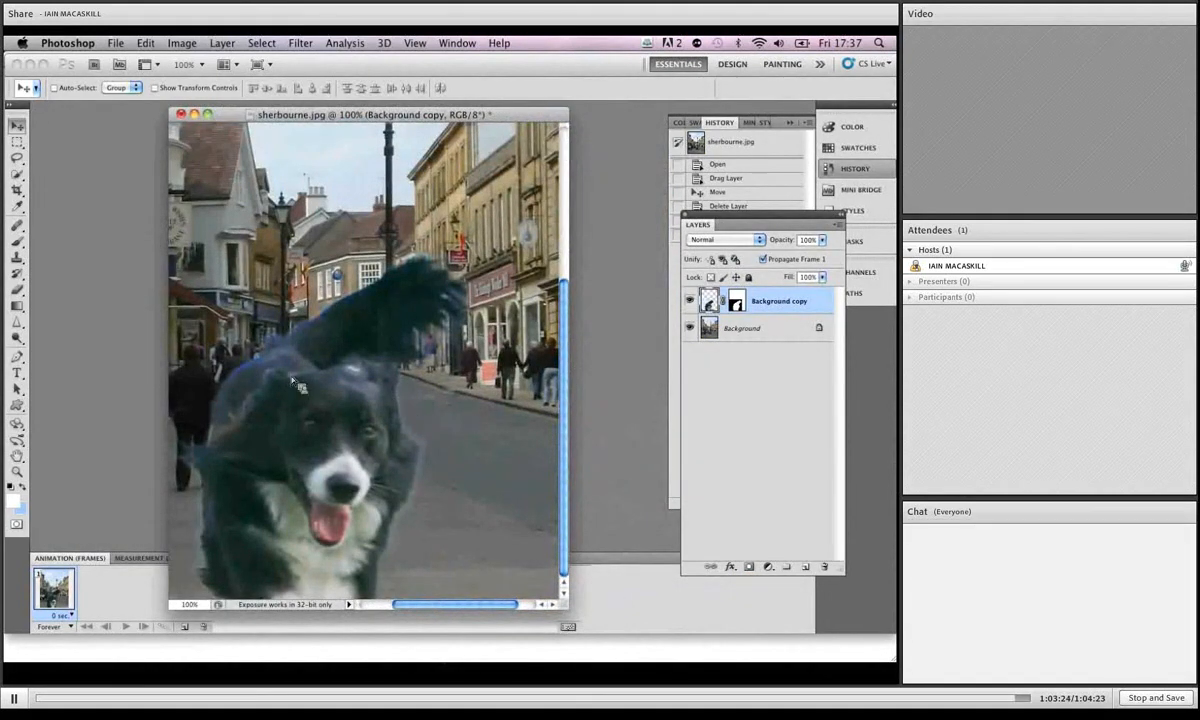
Step: Open Hue/Saturation for the dog layer and set the saturation of Blues and Cyans to -100
key(ctrl+u)
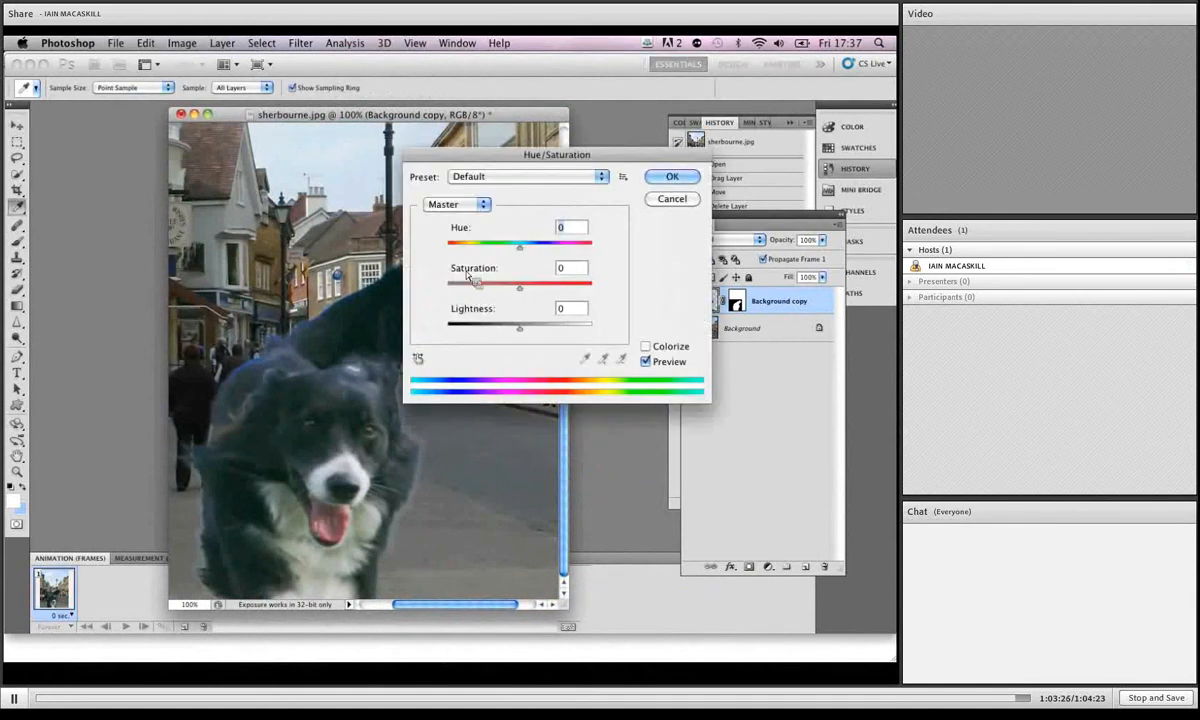
click(456, 204)
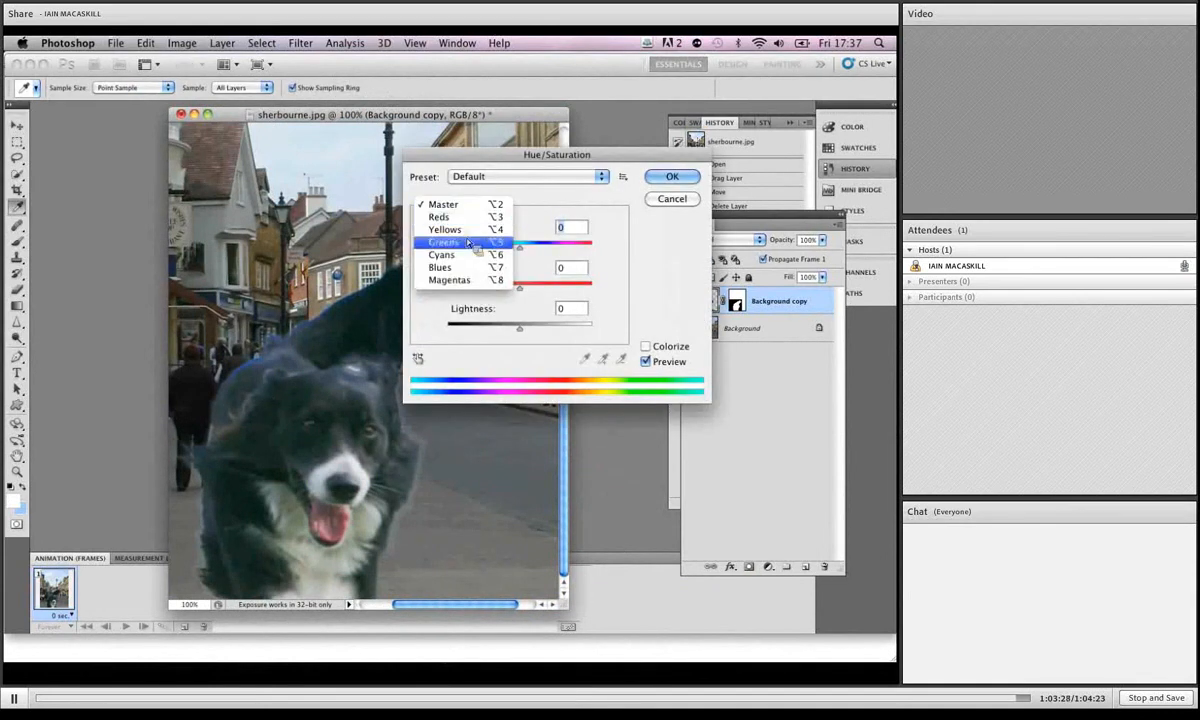
click(473, 269)
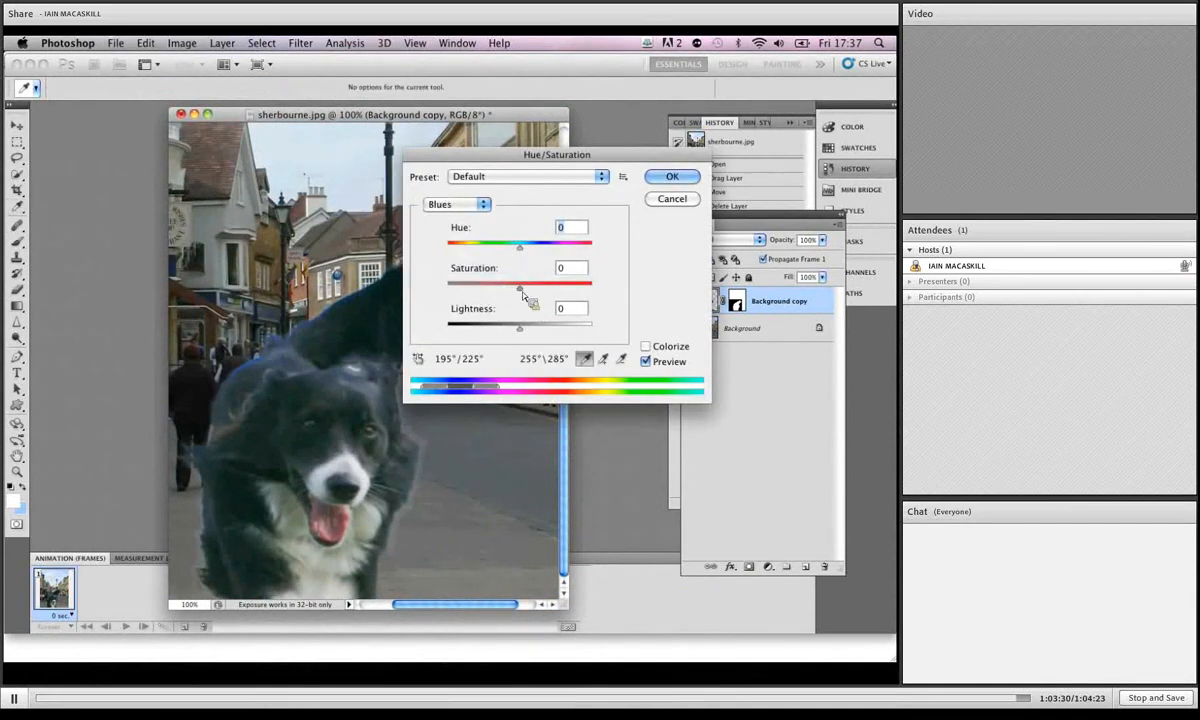
drag(521, 290, 430, 293)
click(464, 205)
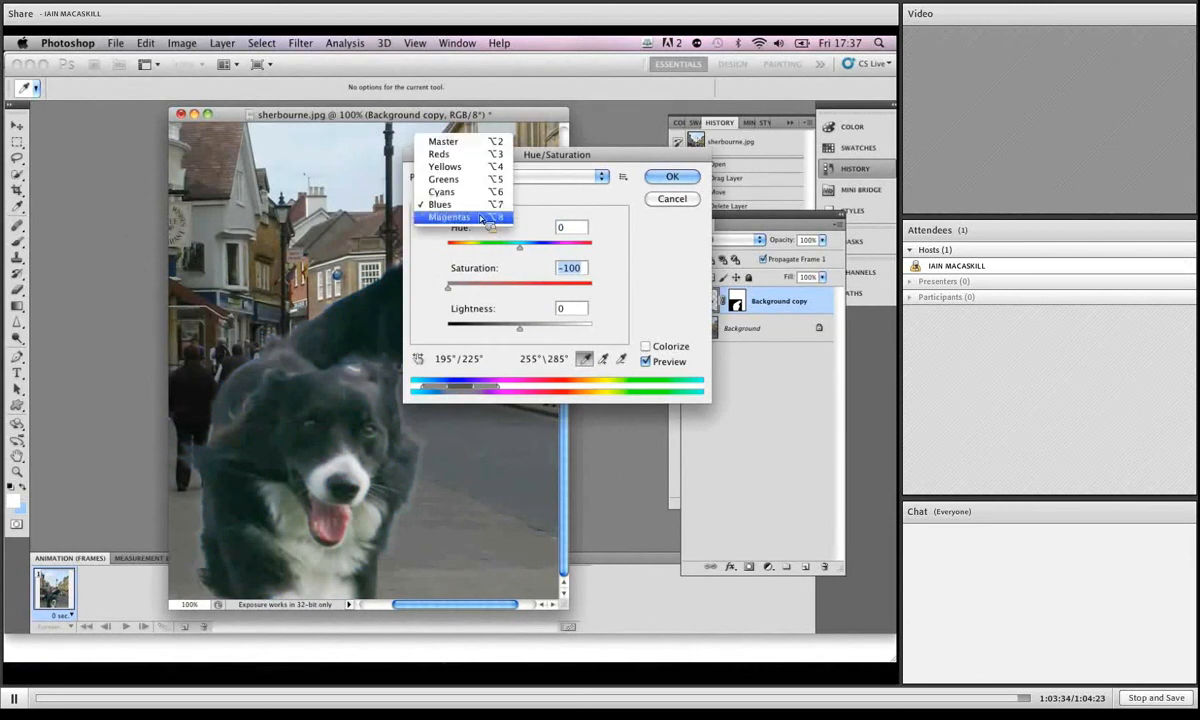
click(465, 191)
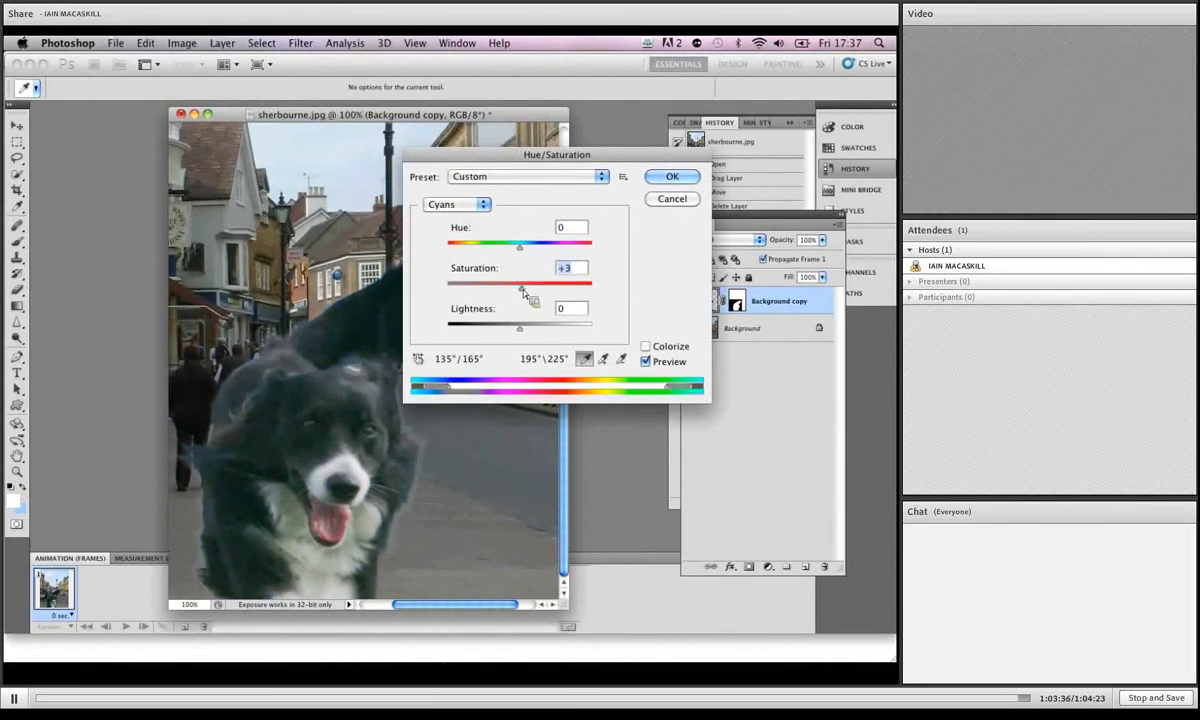
drag(523, 291, 441, 294)
Step: Set the saturation of Greens and Yellows to -100 and apply the Hue/Saturation adjustment to the dog layer
click(457, 204)
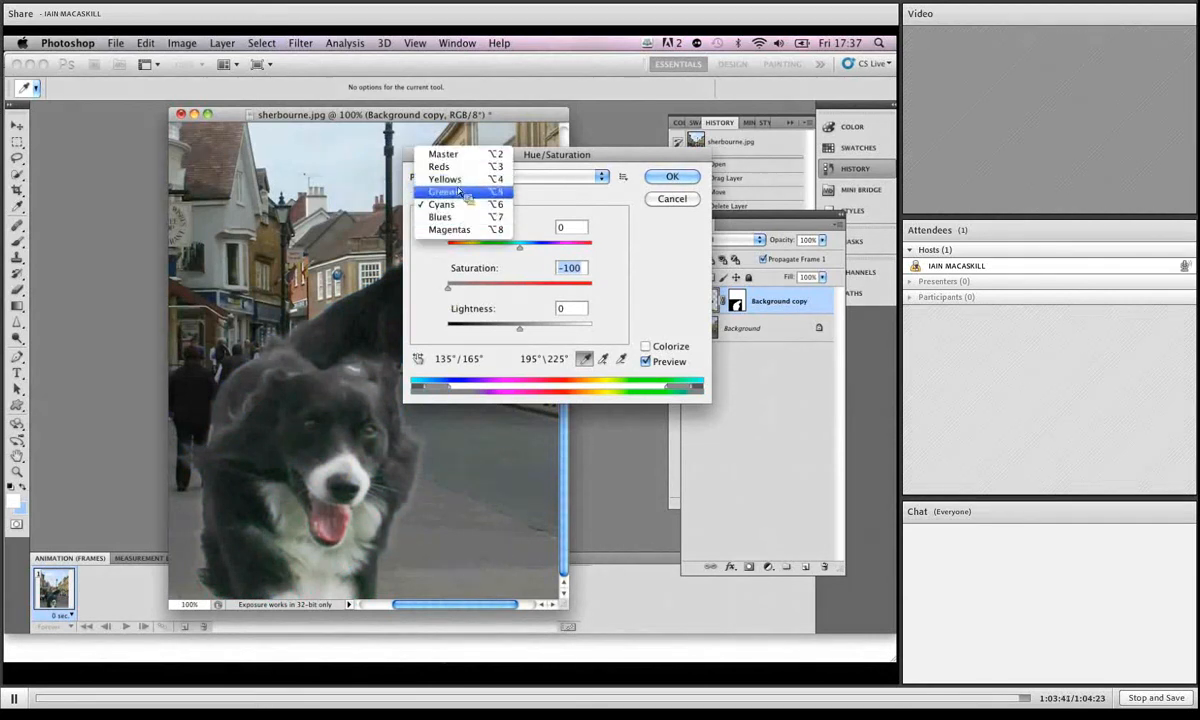
click(457, 191)
drag(519, 286, 448, 273)
click(457, 204)
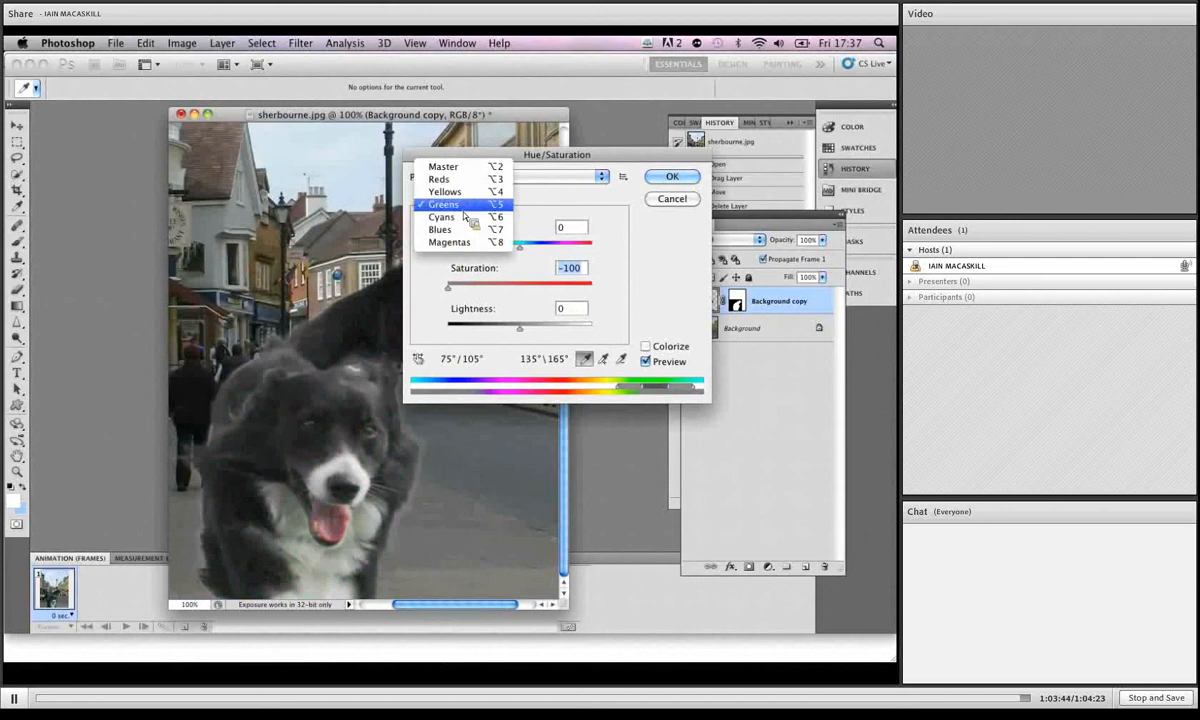
click(445, 191)
drag(520, 285, 447, 289)
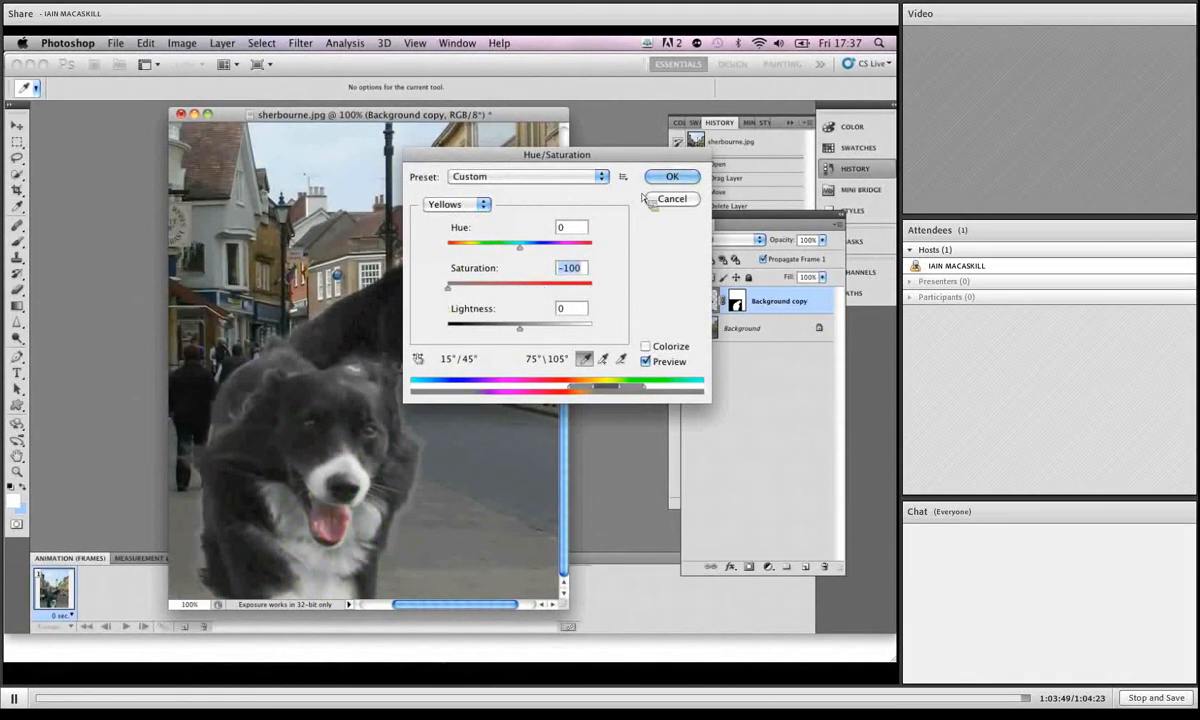
click(667, 177)
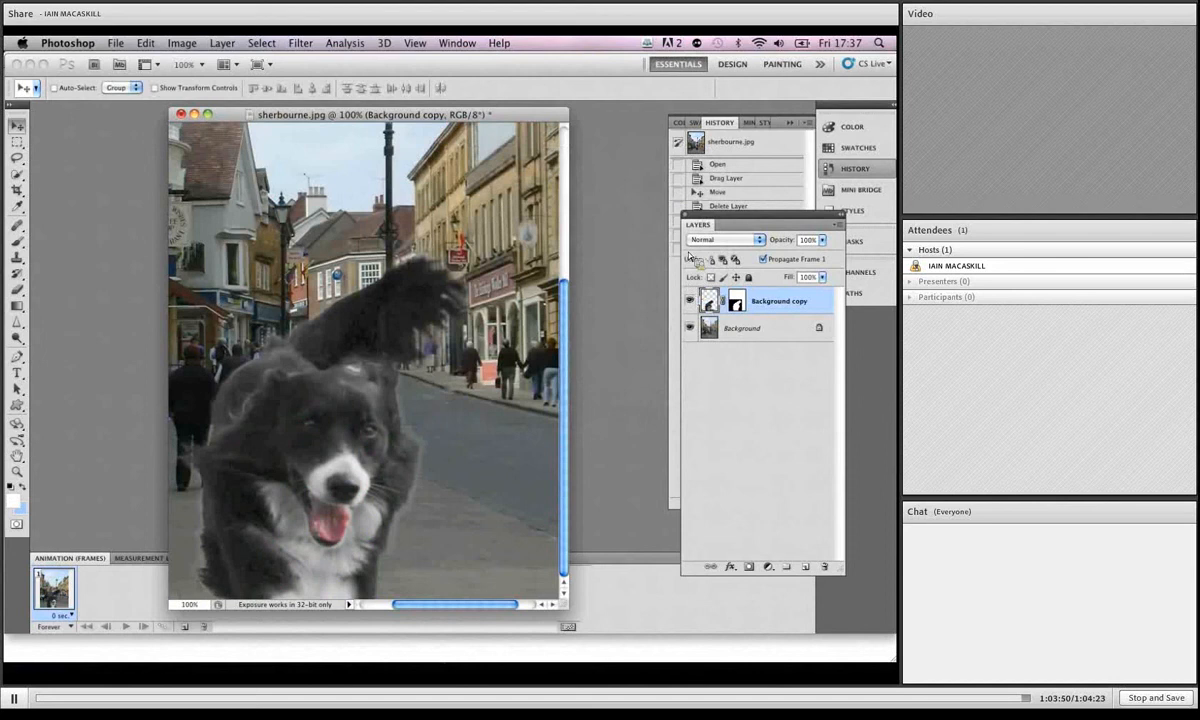
Step: Darken the dog layer with Levels, setting the midtone input to 0.90 and keeping the black input near zero
key(super+l)
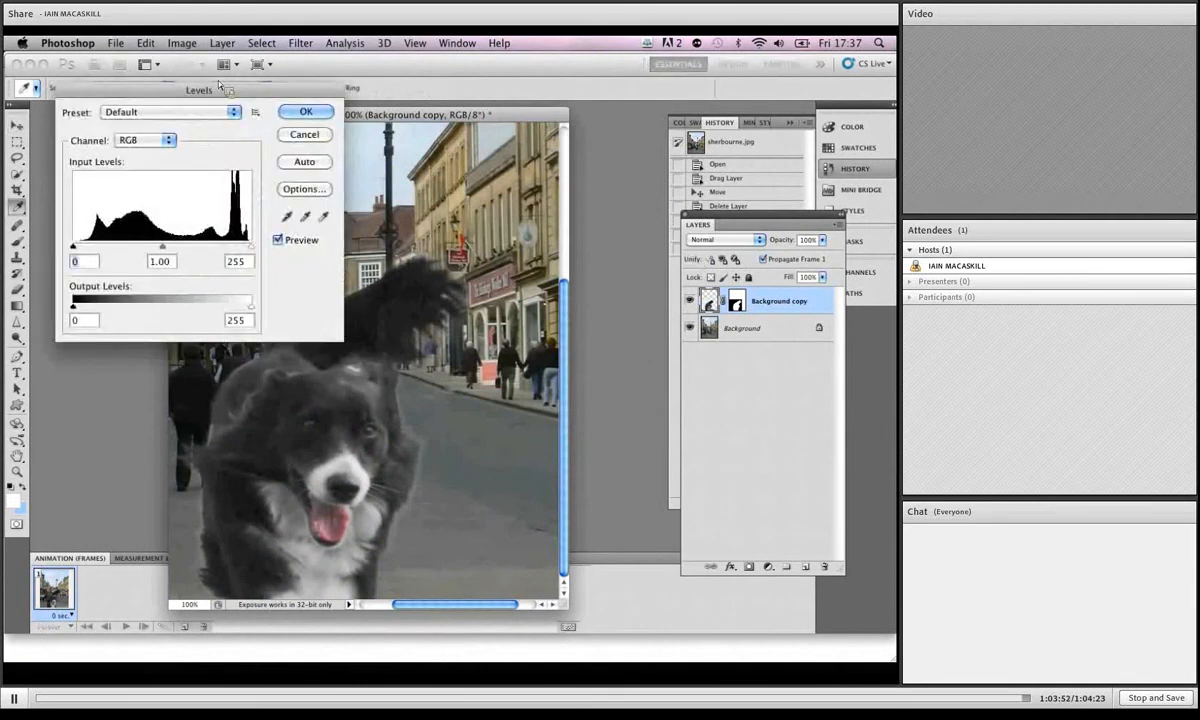
drag(262, 94, 672, 223)
drag(486, 376, 494, 376)
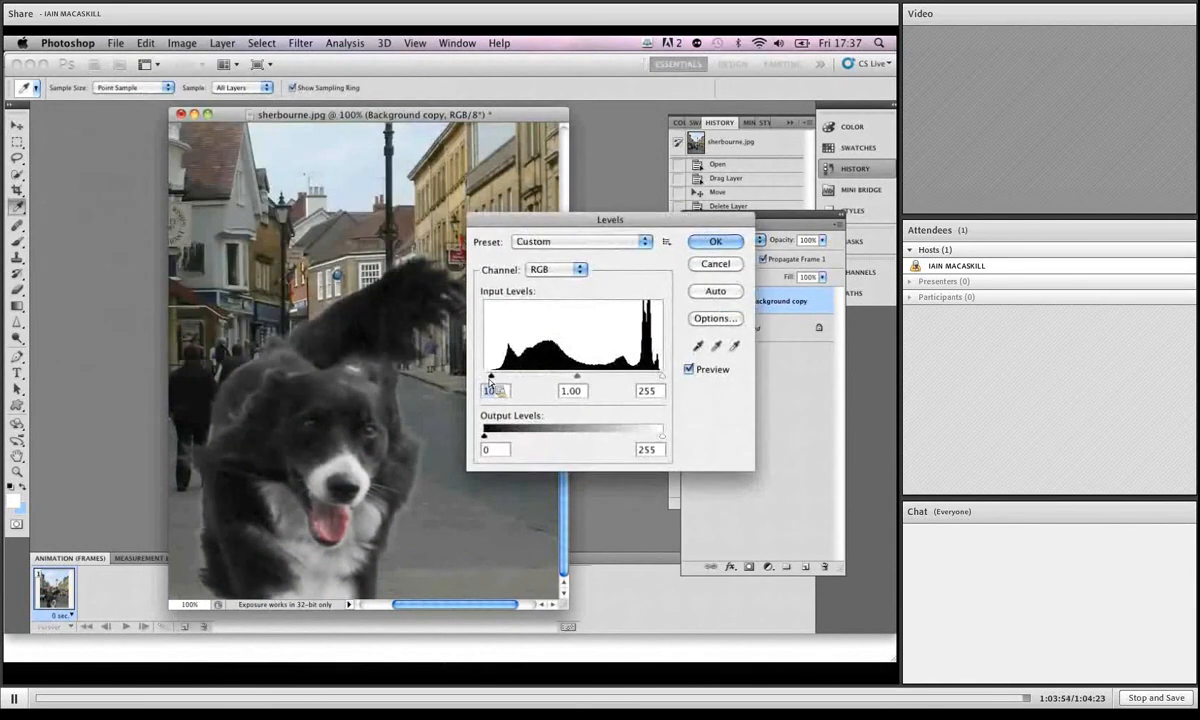
drag(573, 376, 581, 377)
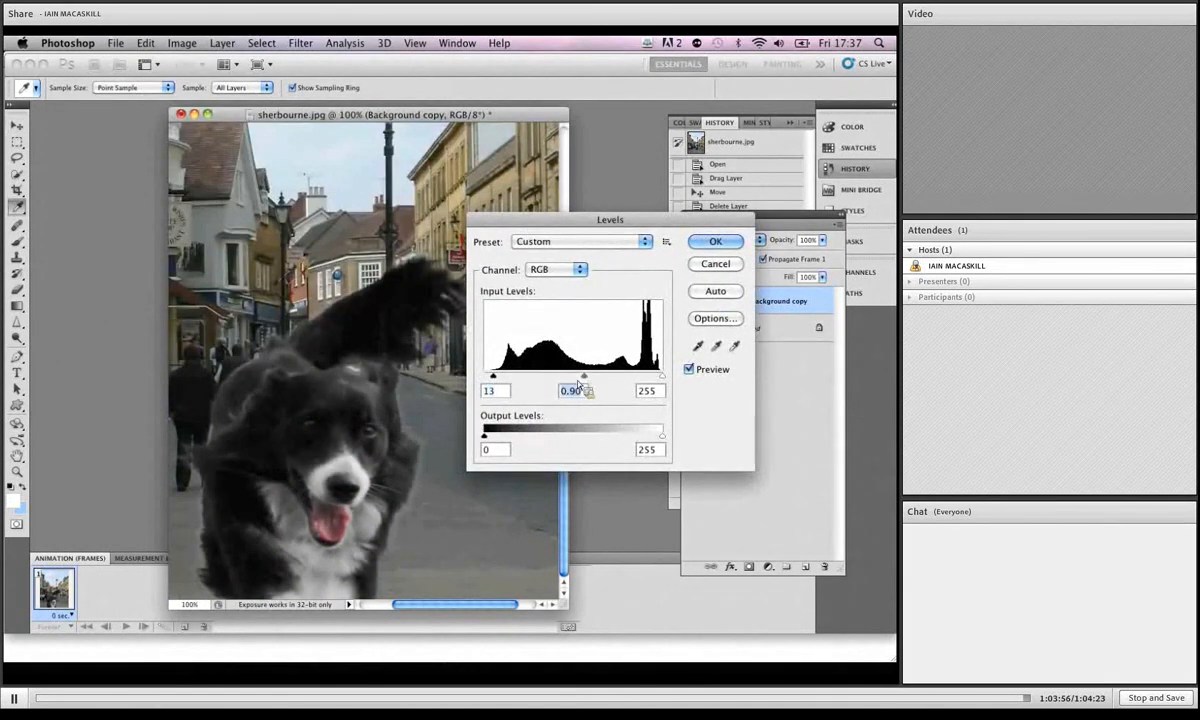
drag(494, 377, 486, 377)
click(715, 241)
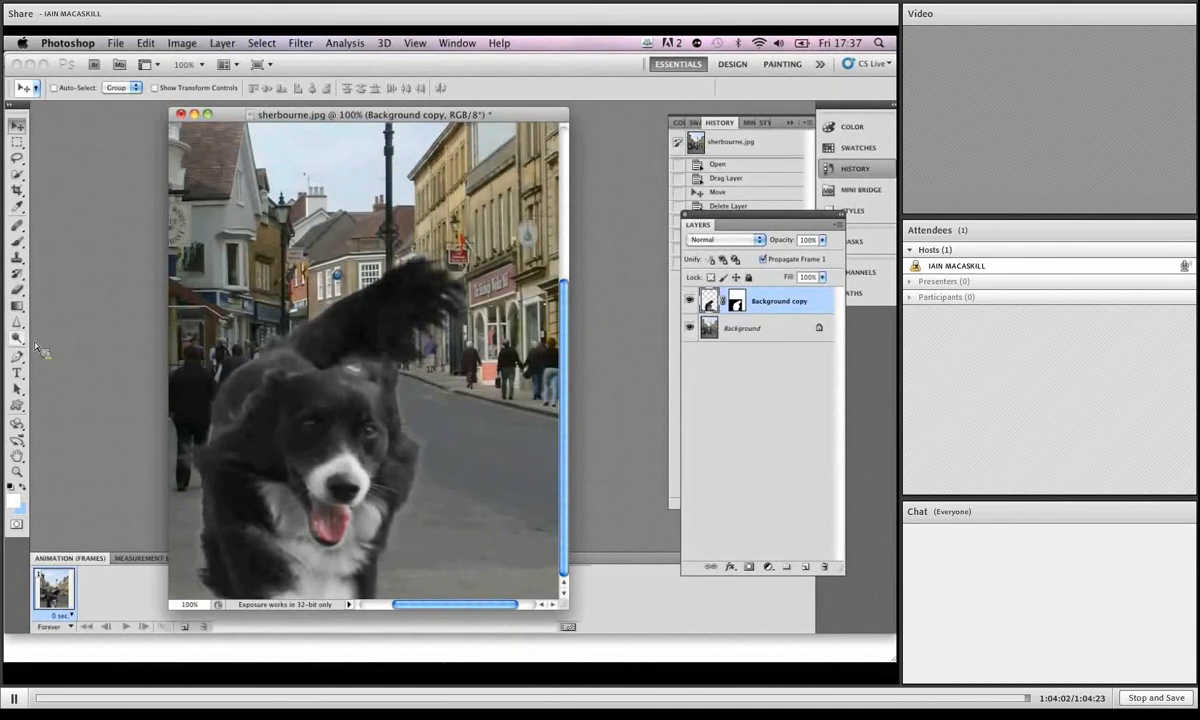
Step: Burn the pale fur edge on the road side of the dog using the Burn tool on Midtones at 50% exposure
drag(16, 338, 62, 348)
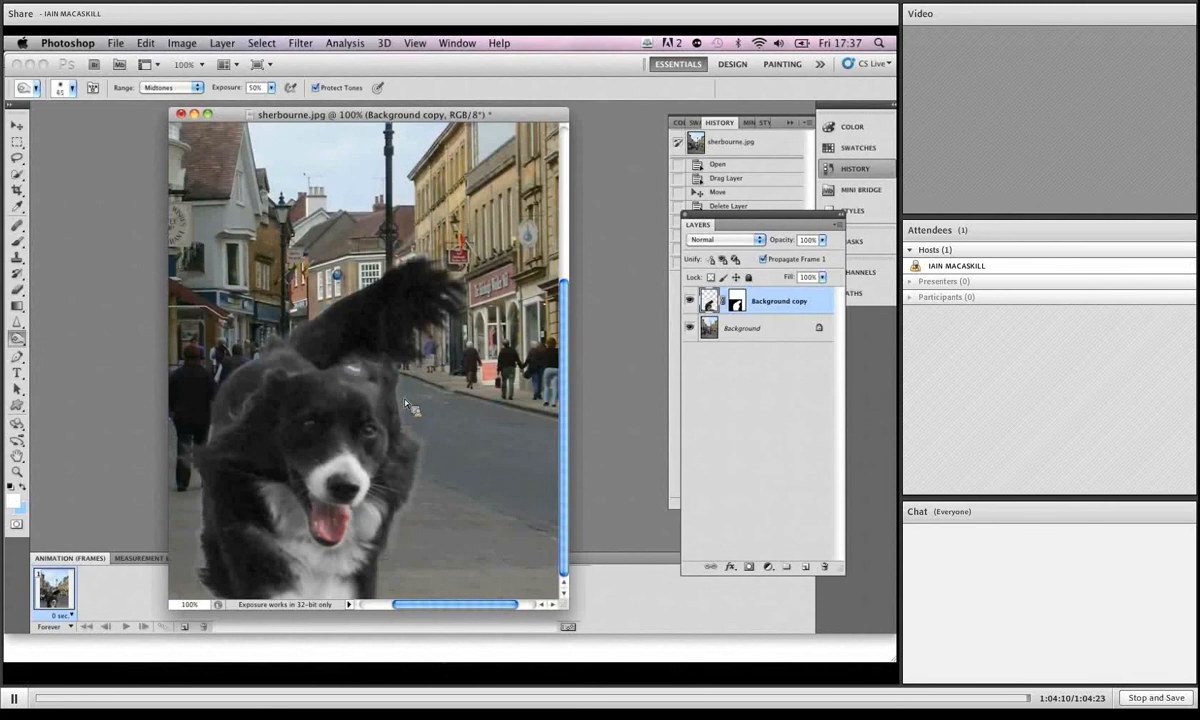
mouse_move(402, 432)
mouse_down()
mouse_move(413, 450)
mouse_move(405, 484)
mouse_up()
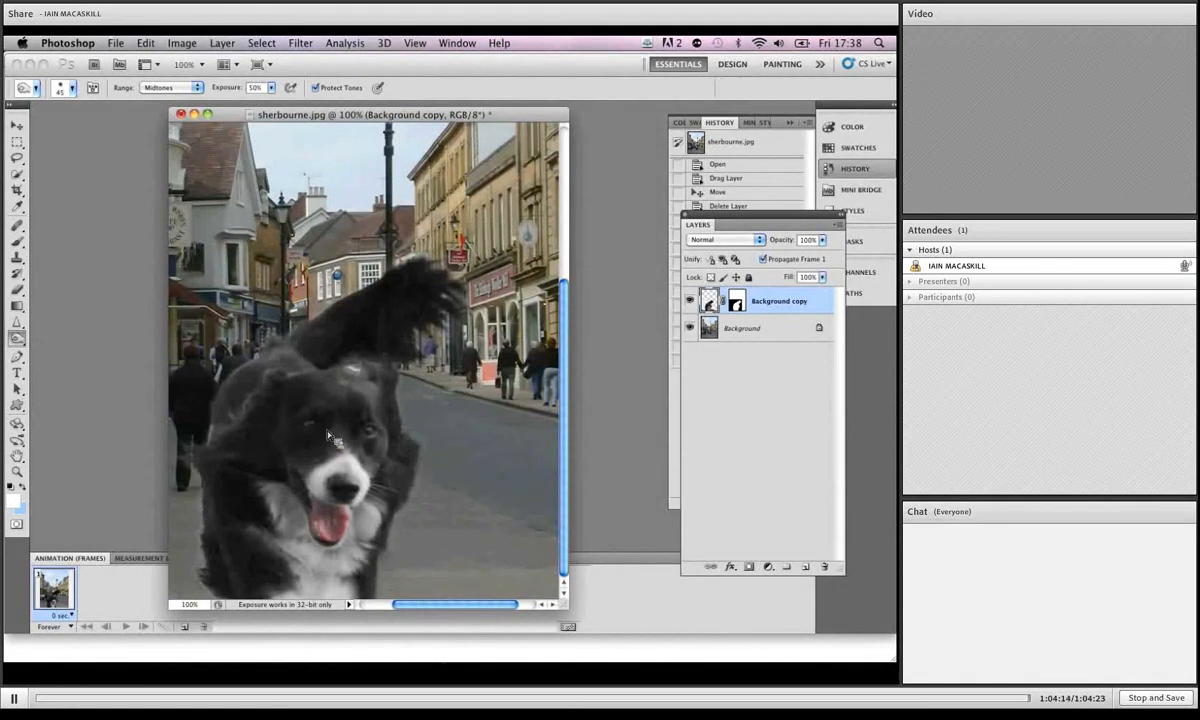
Step: Set the Burn range to Highlights and darken the pale fringe down the road side of the dog's head and chest
click(170, 87)
click(160, 97)
drag(395, 373, 417, 487)
click(416, 458)
click(414, 467)
click(401, 531)
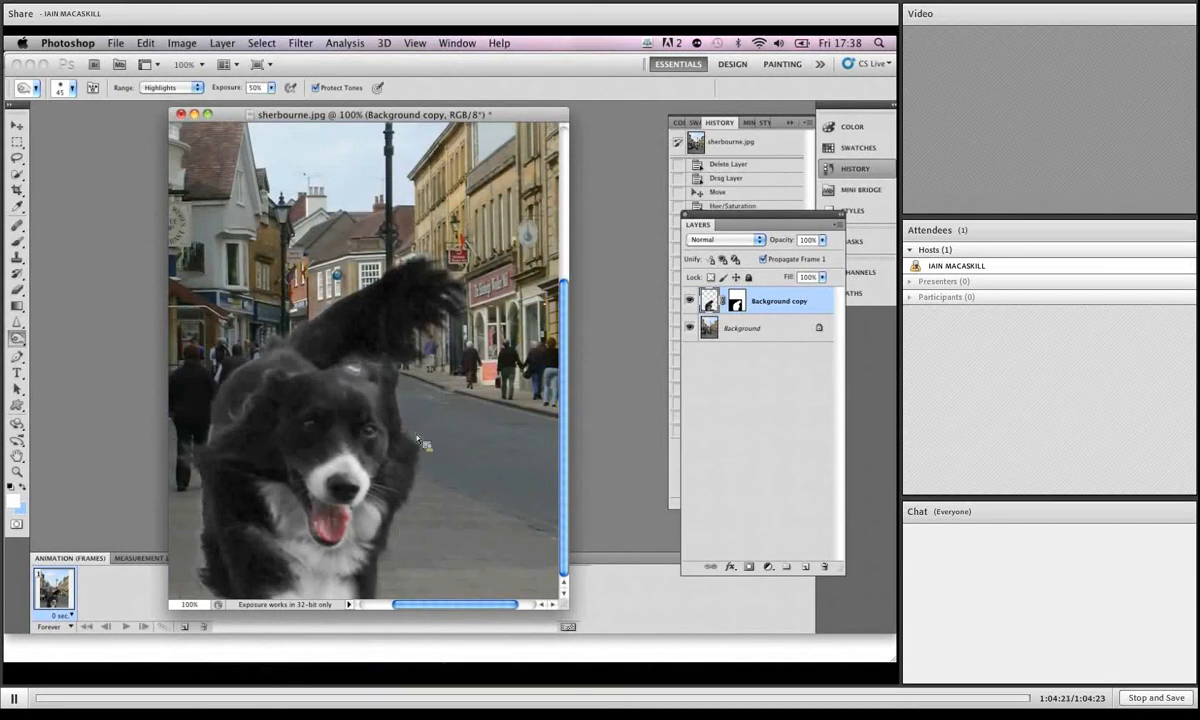